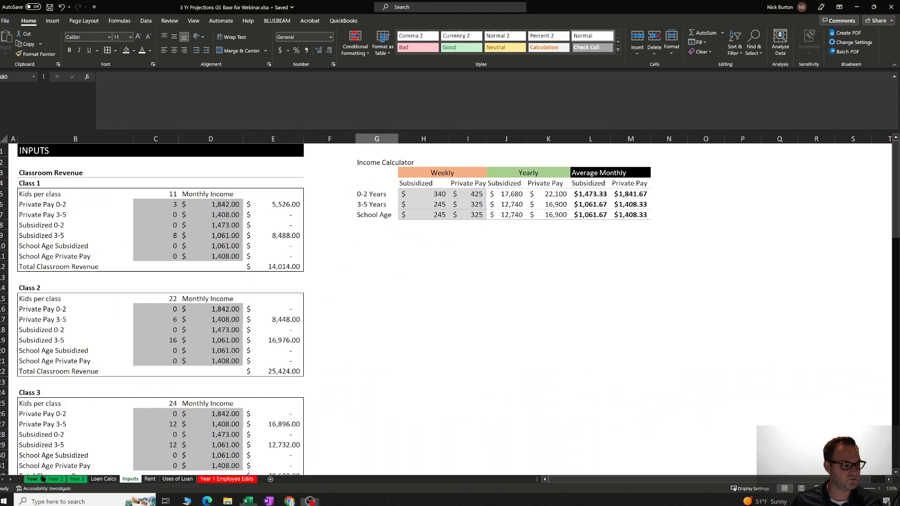
Open the Year 1 projections sheet and check the Class 1 occupancy percentages for July and September.
left_click(32, 479)
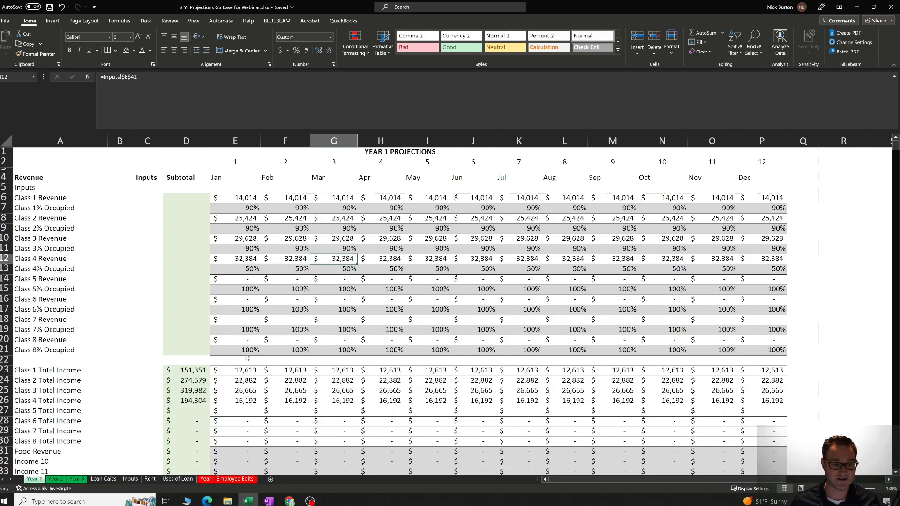
left_click(538, 209)
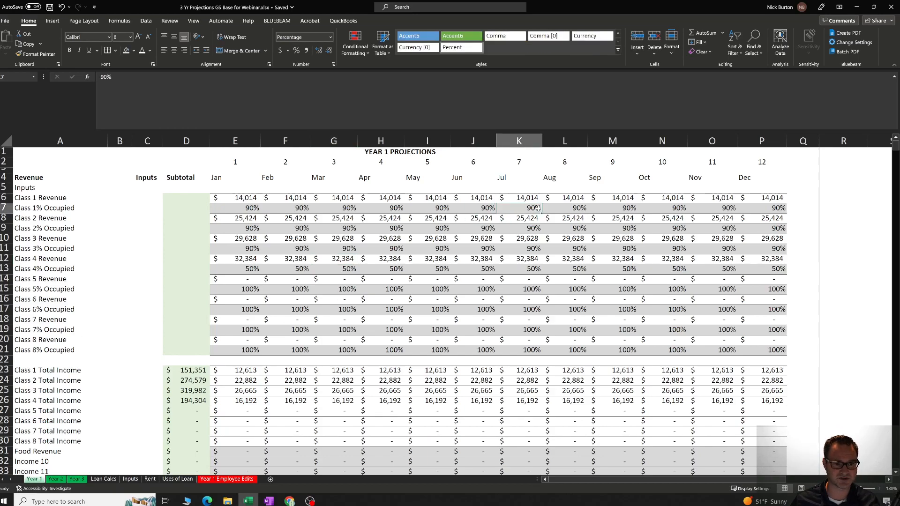
left_click(598, 209)
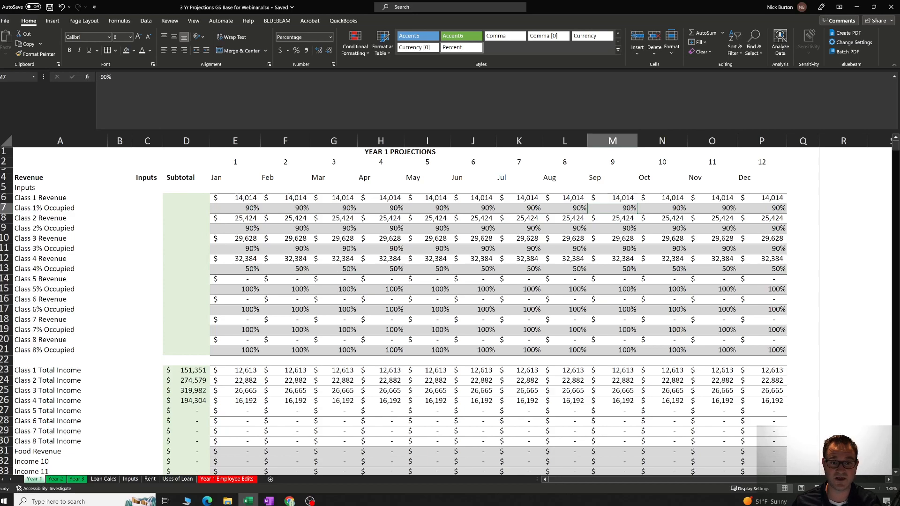
Save a copy of the workbook in the Templates folder as "3 Yr Projections GS Base for Webinar - LIVE".
left_click(6, 20)
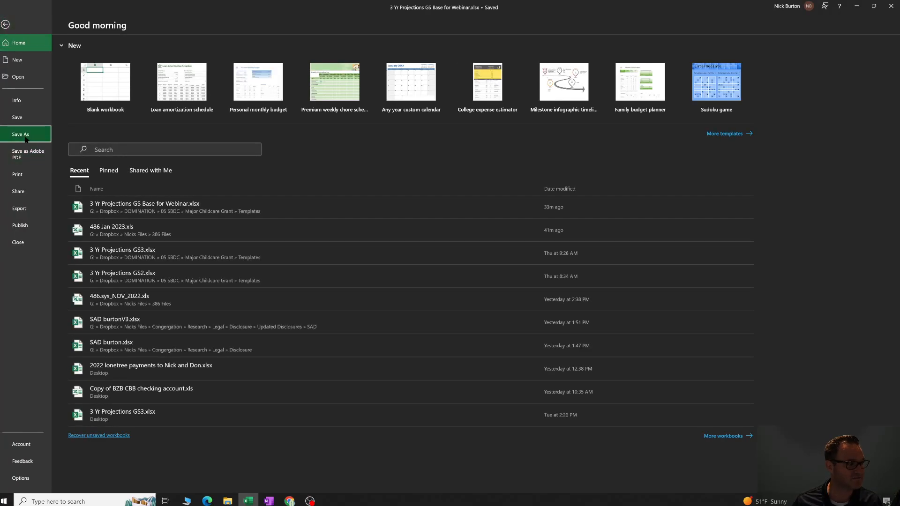
left_click(20, 134)
left_click(307, 63)
left_click(308, 62)
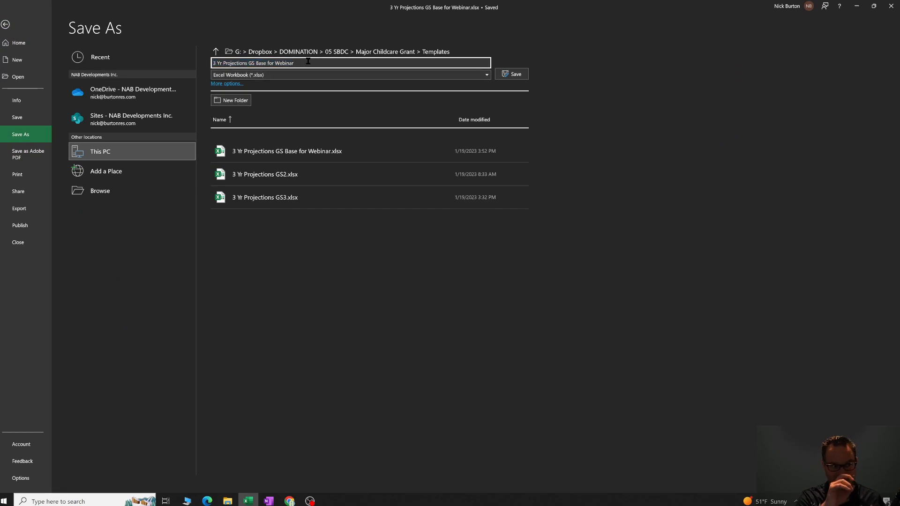
type("- LOVE")
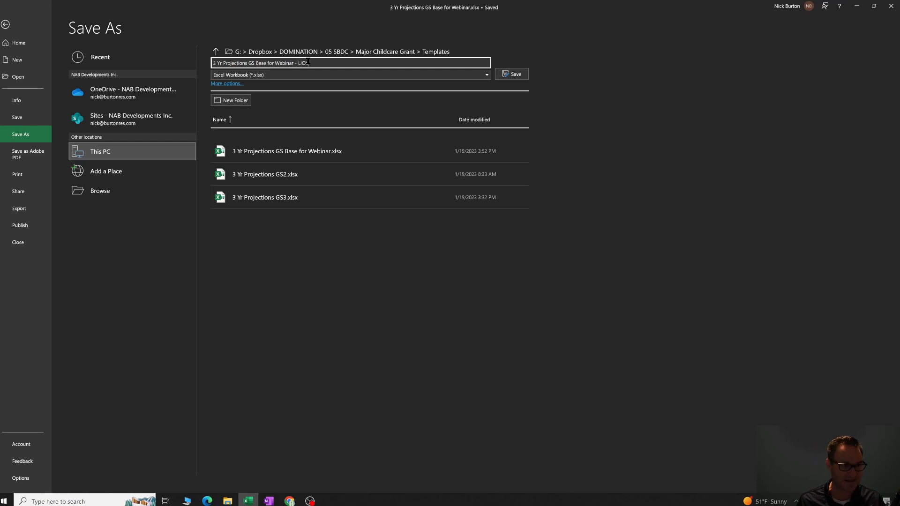
key("BackSpace")
key("BackSpace")
key("BackSpace")
type("IVE")
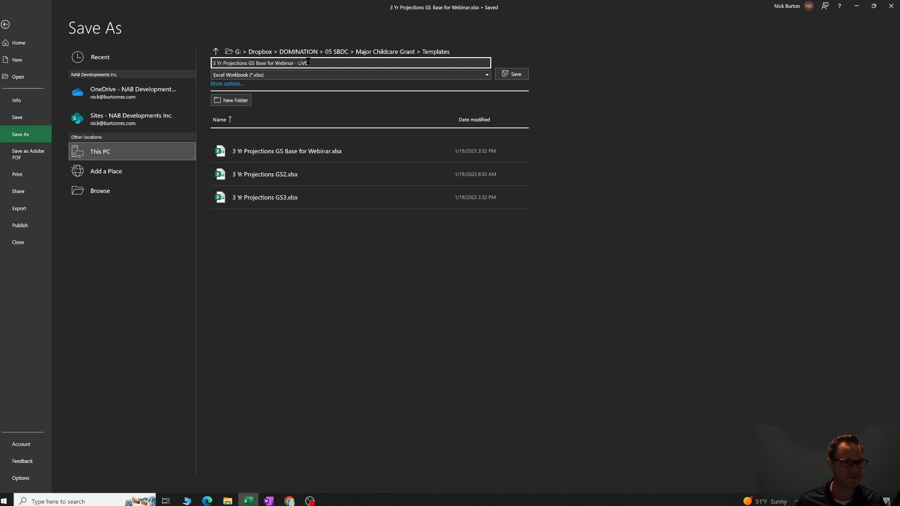
left_click(509, 75)
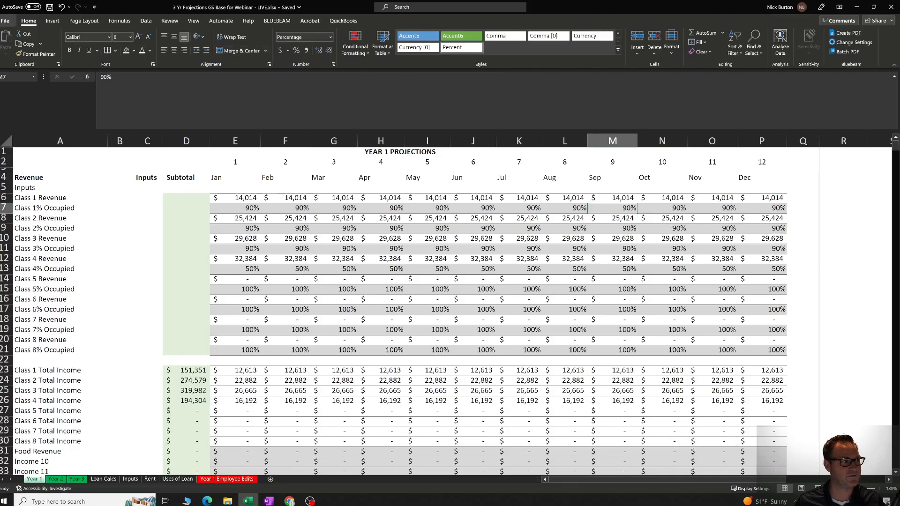
Save the workbook again under the same LIVE file name, replacing the existing file.
left_click(4, 21)
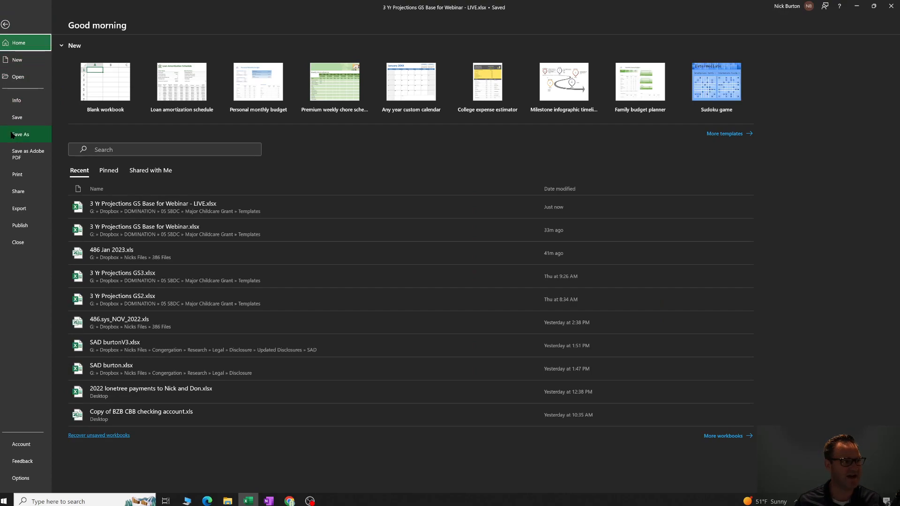
left_click(11, 135)
left_click(513, 74)
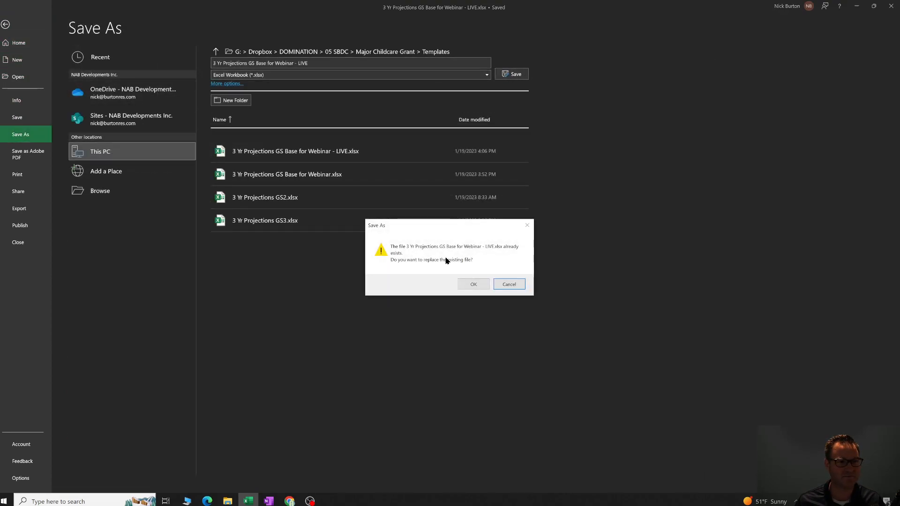
left_click(473, 284)
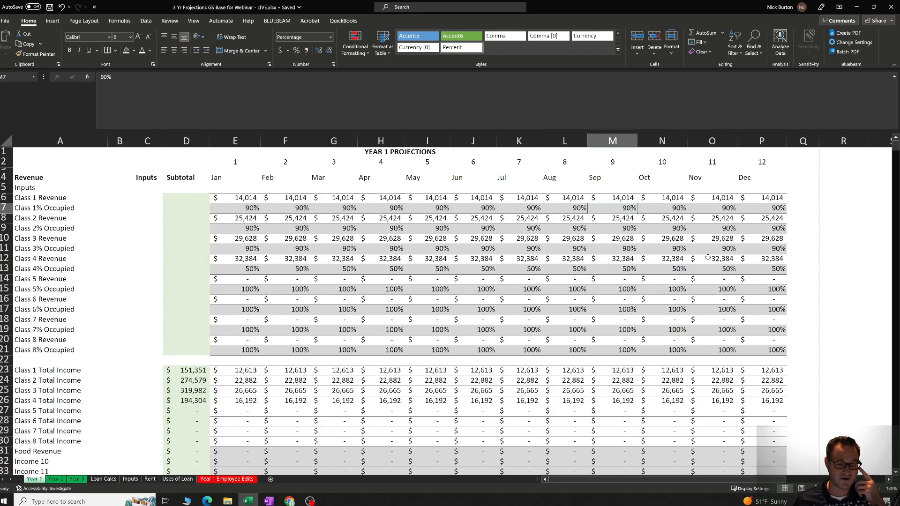
Look through the Year 1 sheet from Class 1 Revenue down to the expenses, deductions and cash flow sections.
left_click(835, 229)
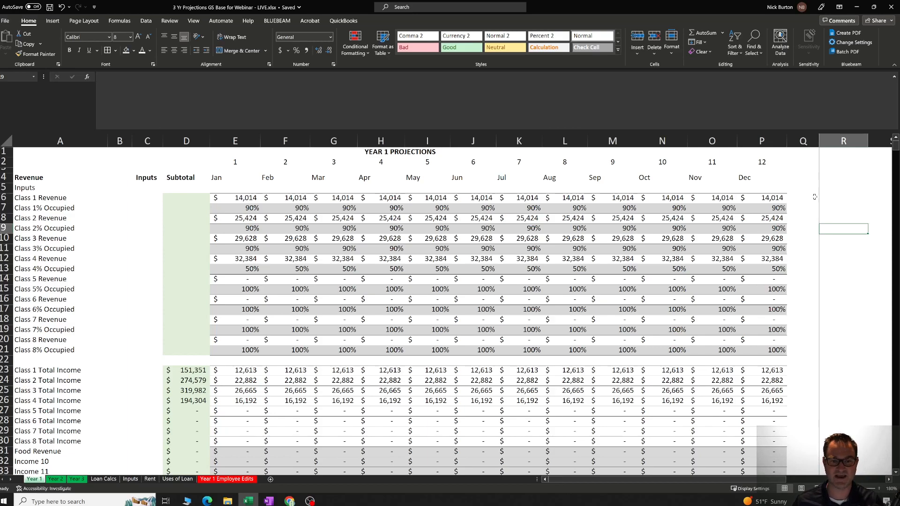
left_click(661, 198)
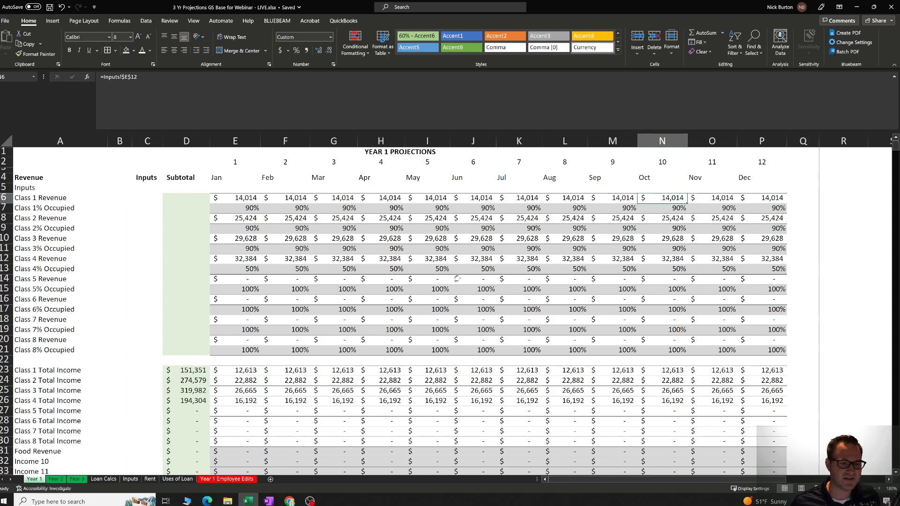
scroll(447, 282, "down", 9)
scroll(447, 282, "down", 18)
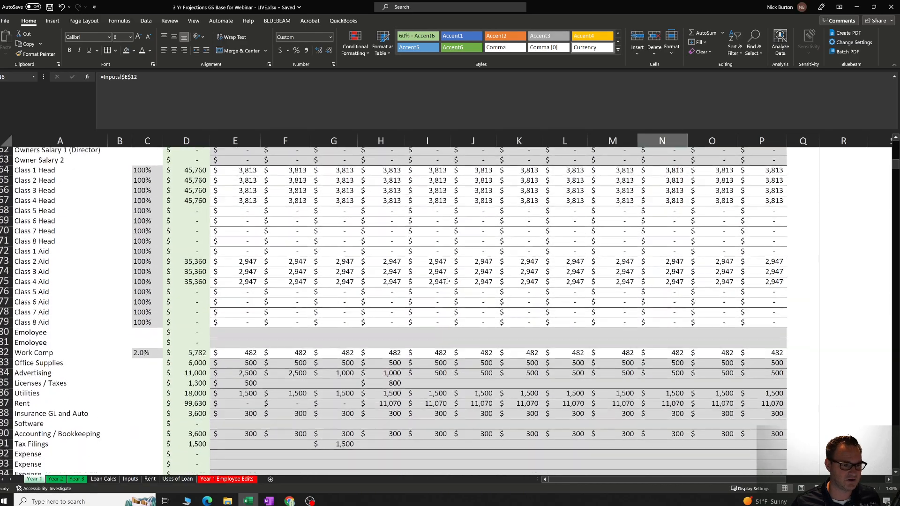
scroll(446, 279, "down", 2)
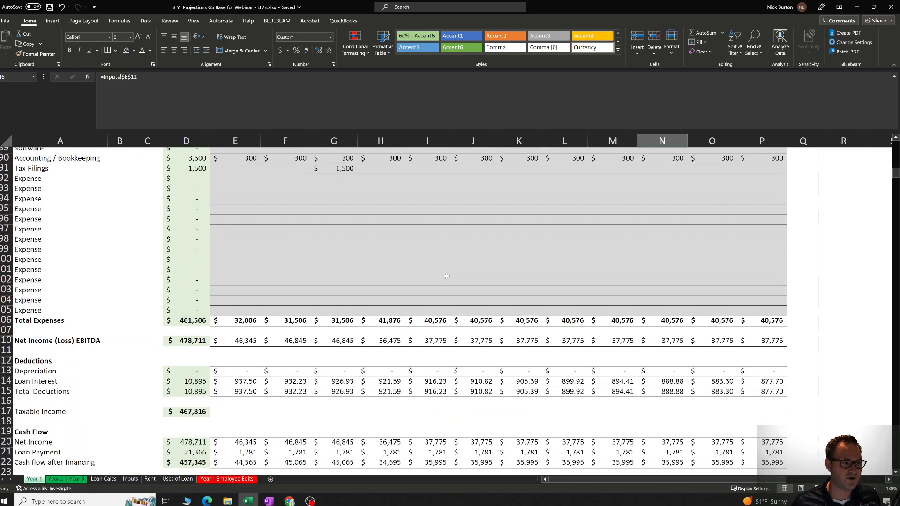
scroll(447, 277, "down", 3)
scroll(447, 276, "up", 20)
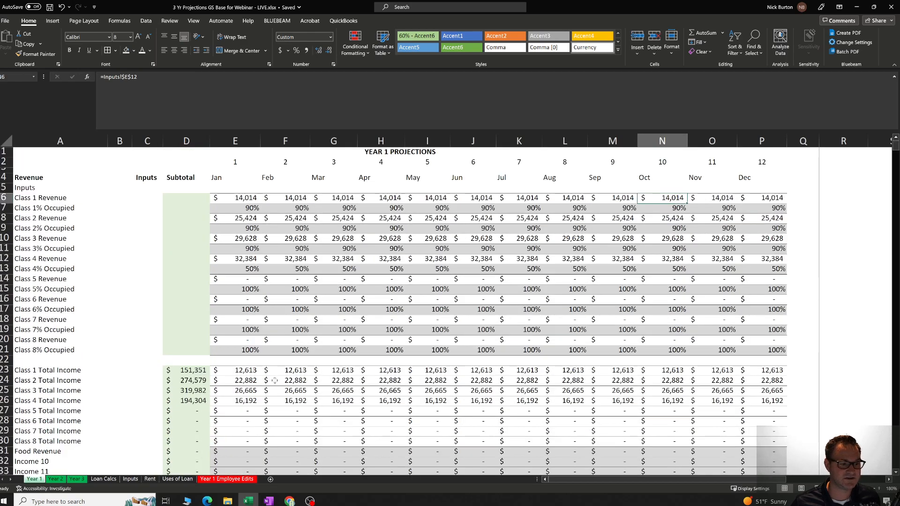
Examine the Class 8 occupancy inputs from January to May and the January Class 1 Total Income formula.
left_click(253, 350)
key("Right")
key("Right")
key("Right")
key("Right")
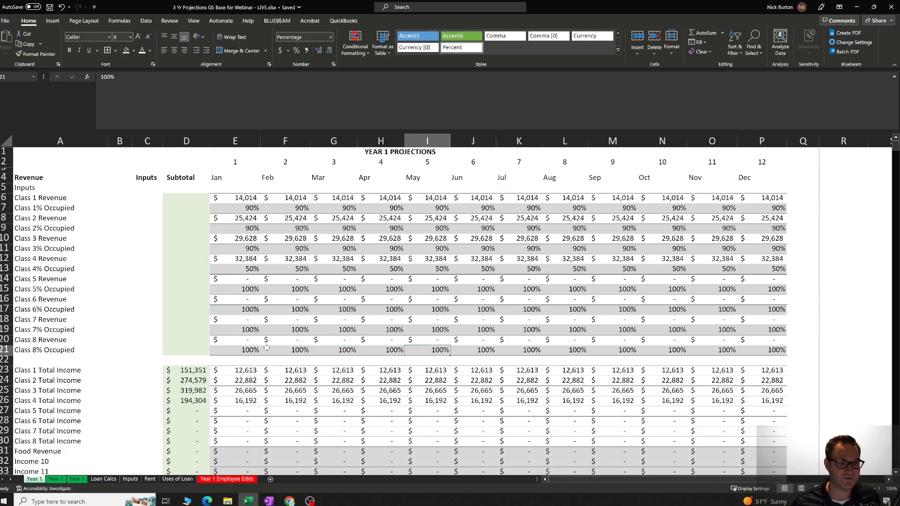
scroll(276, 351, "down", 3)
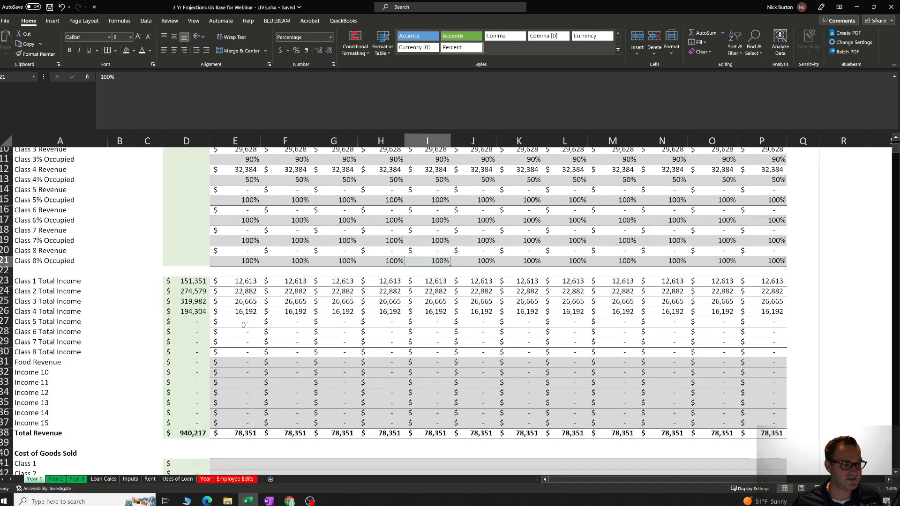
left_click(242, 334)
left_click(237, 287)
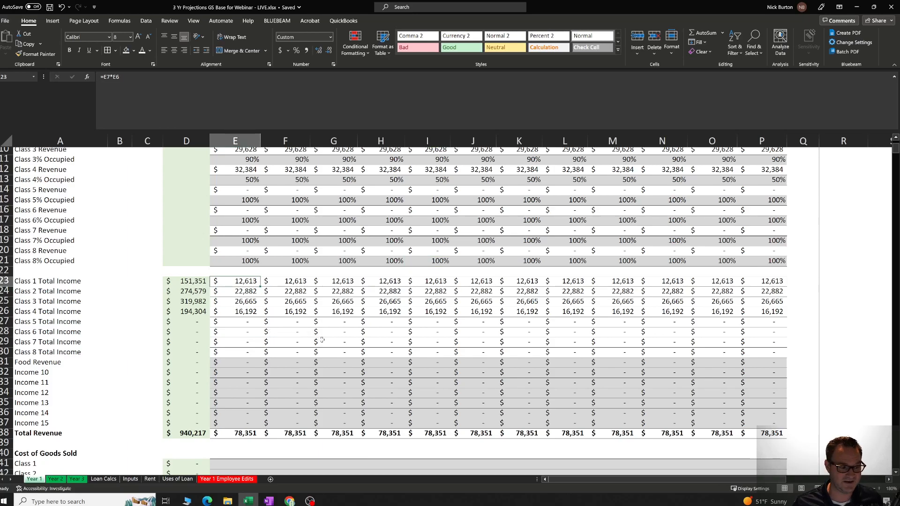
Overwrite the January Class 1 Total Income formula with the dummy text "afjlsdjlkfsd" and undo the entry.
scroll(335, 331, "up", 3)
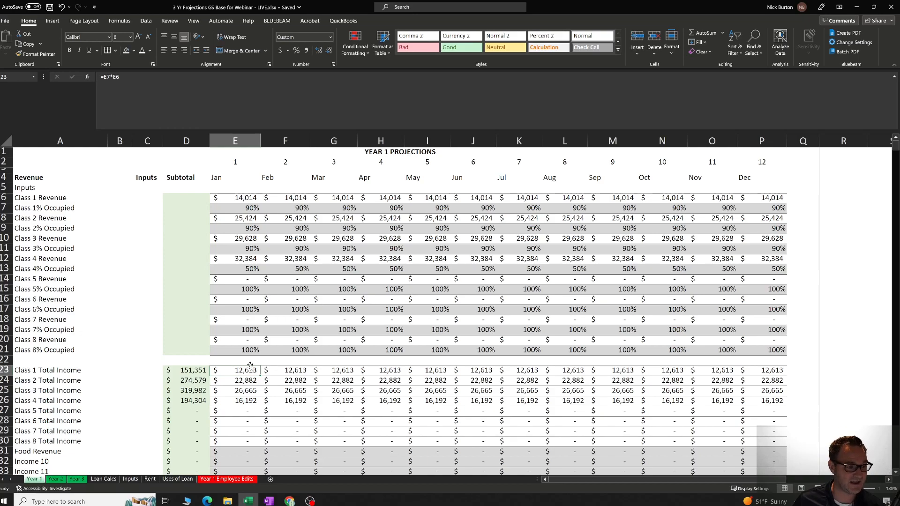
type("afjlsdjlkfsd")
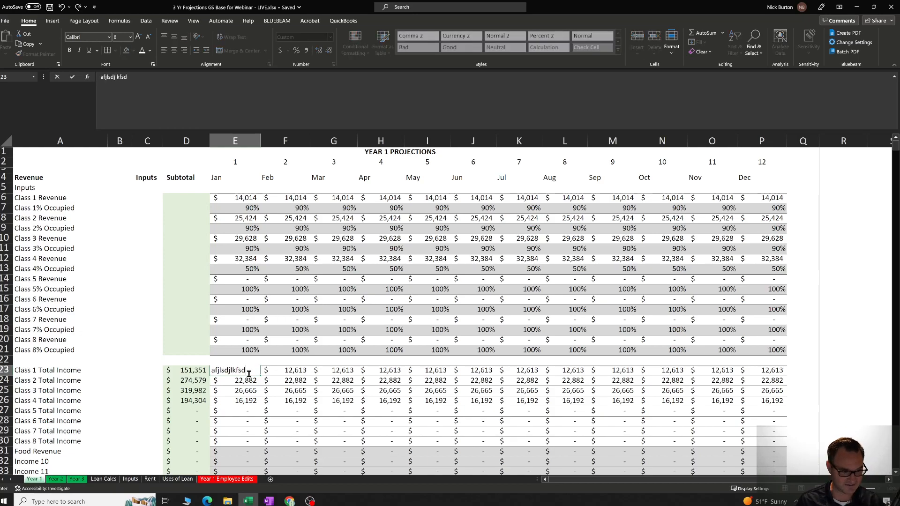
left_click(487, 391)
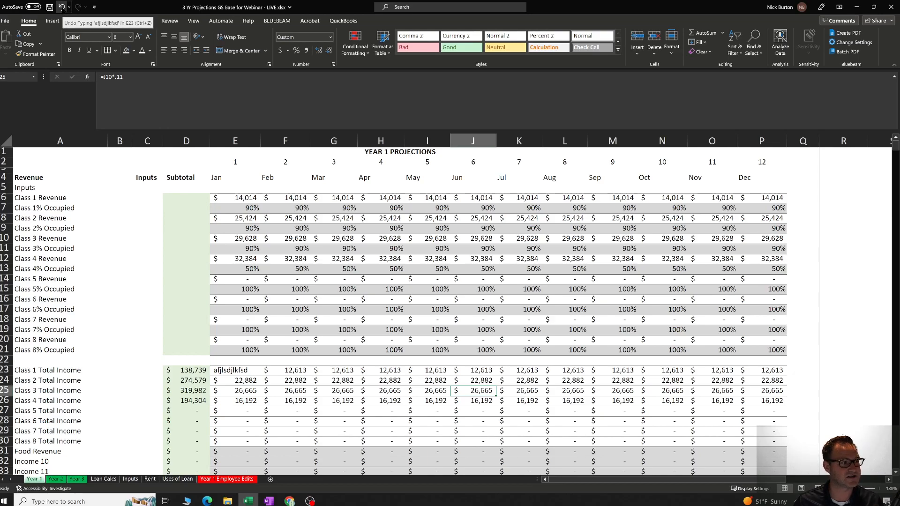
left_click(62, 6)
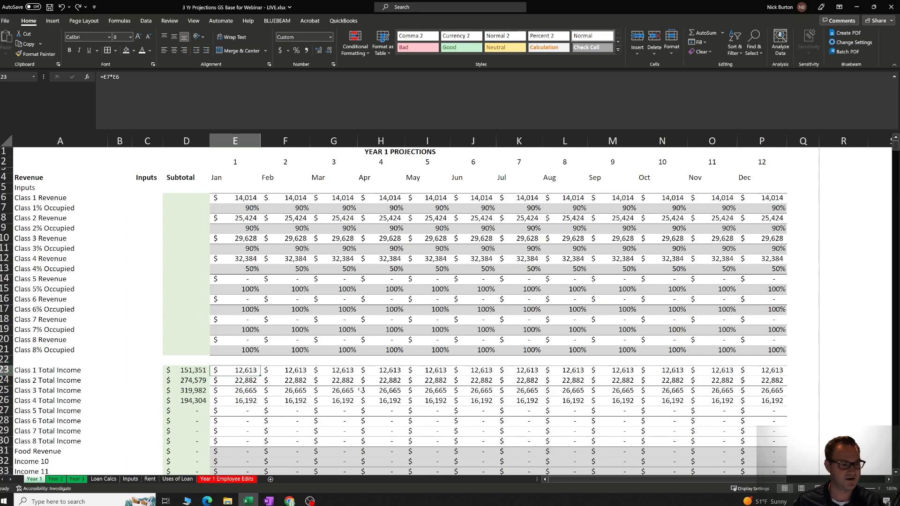
Glance through the Year 2, Year 3 and Loan Calcs sheets and return to the Year 1 sheet.
left_click(302, 420)
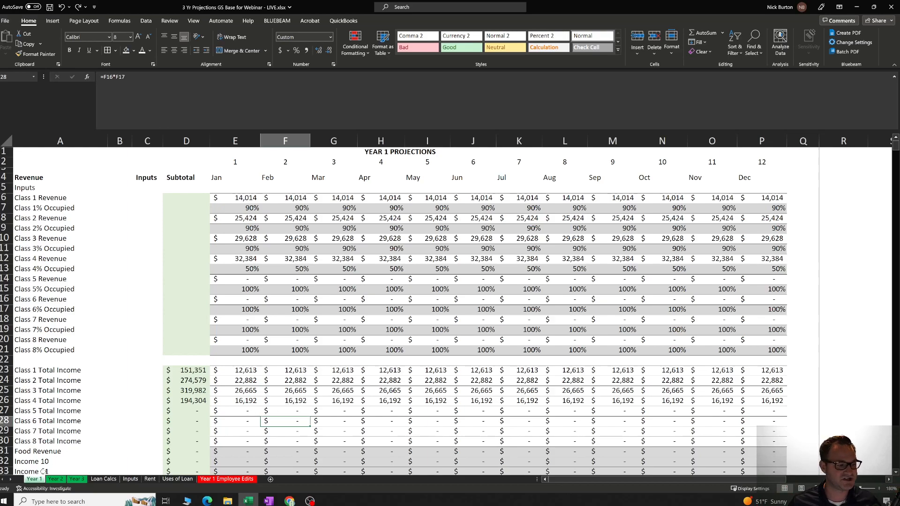
left_click(55, 479)
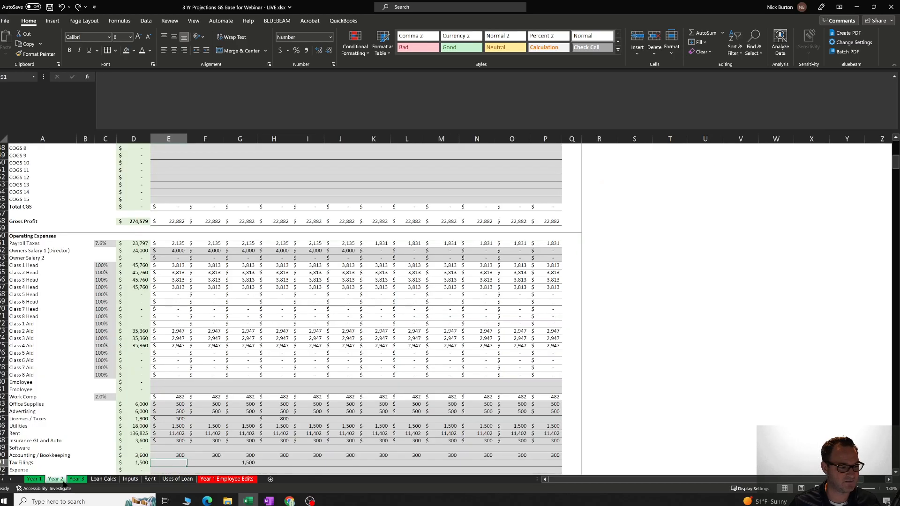
left_click(77, 480)
left_click(105, 481)
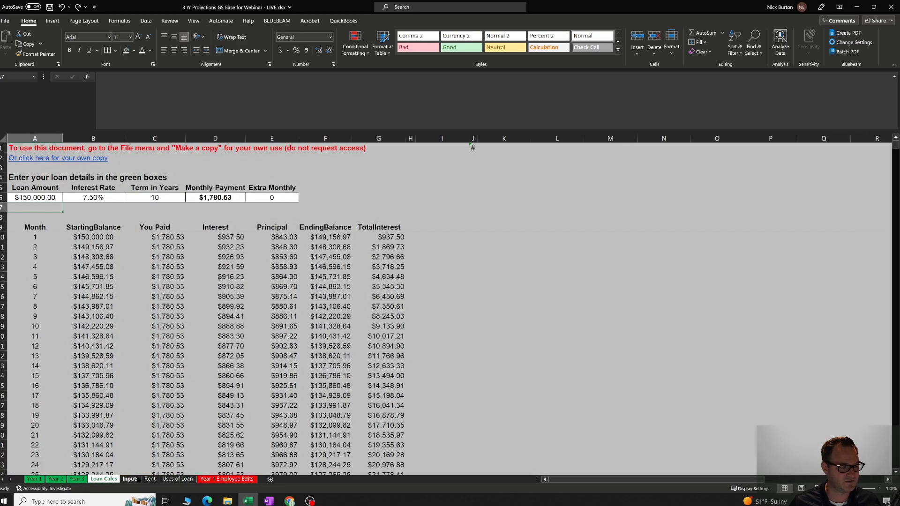
left_click(34, 479)
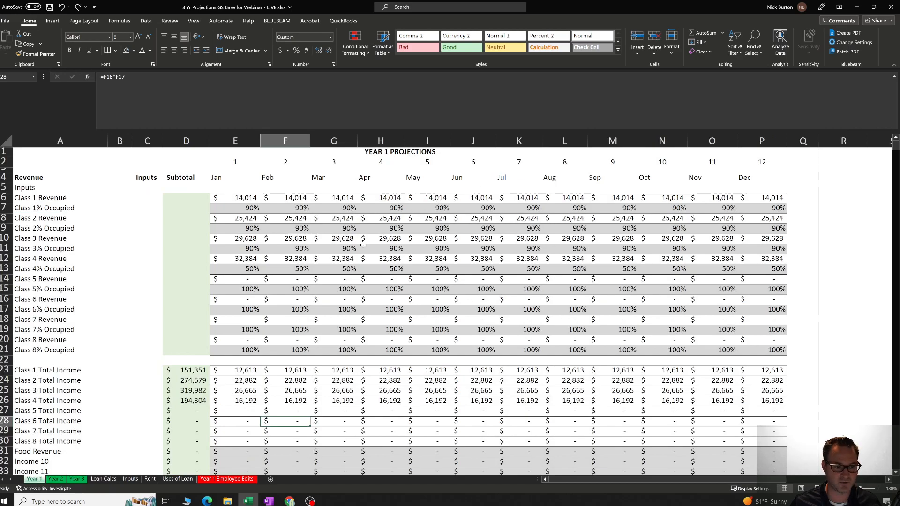
Review the revenue sections at the start of the Year 2 and Year 3 projection sheets.
left_click(56, 479)
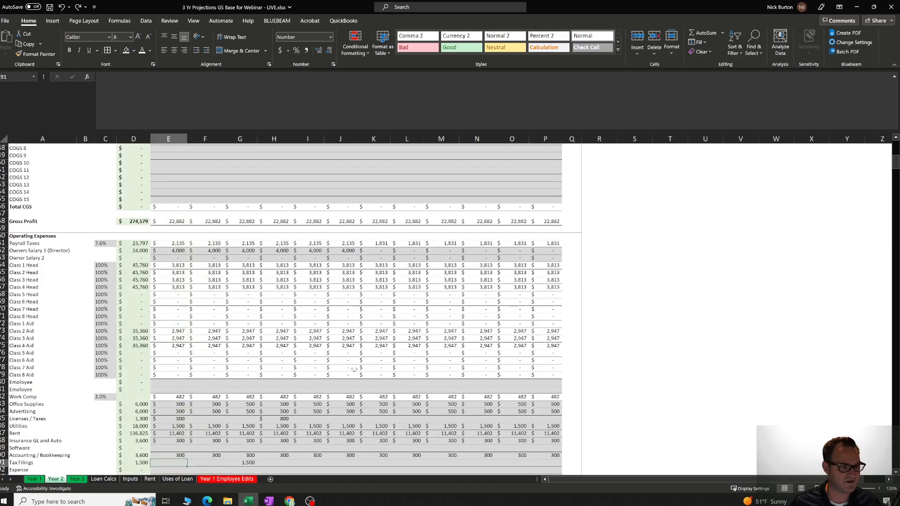
scroll(355, 369, "up", 10)
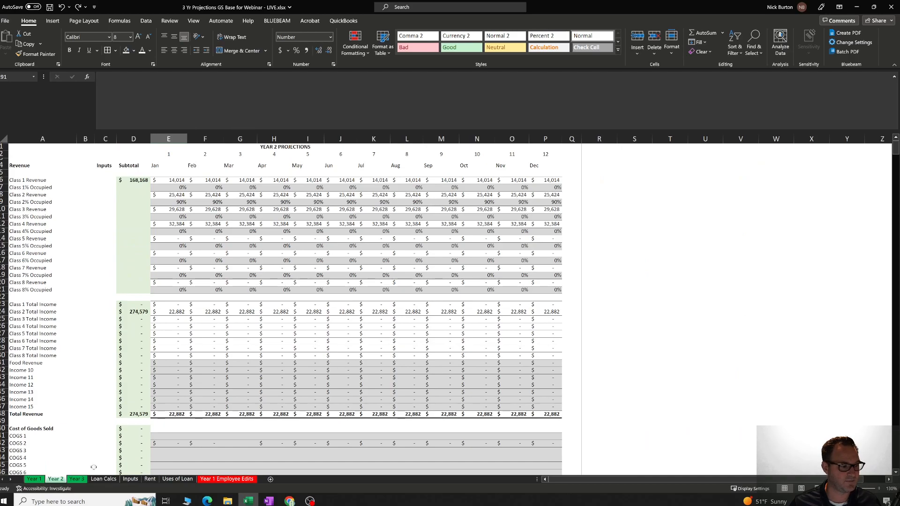
left_click(76, 479)
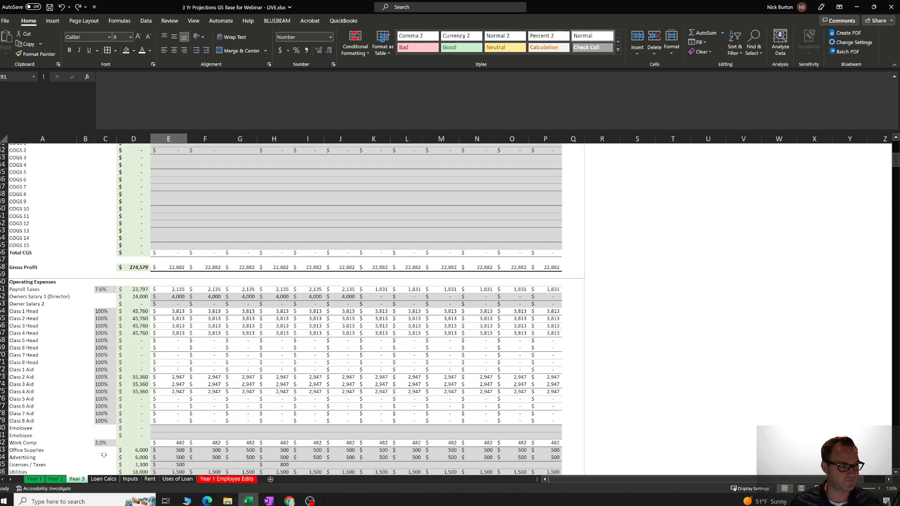
scroll(104, 453, "up", 10)
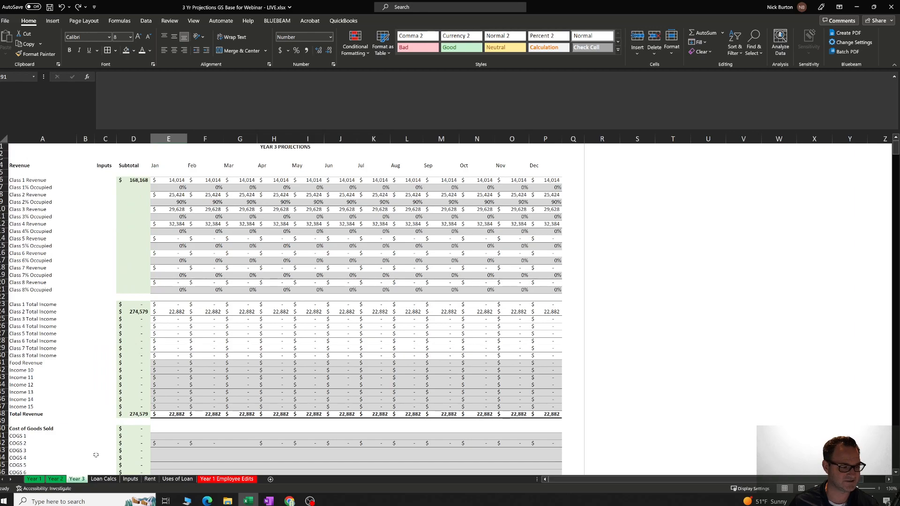
View the supporting sheets Loan Calcs, Inputs, Rent and Uses of Loan one after another.
left_click(103, 479)
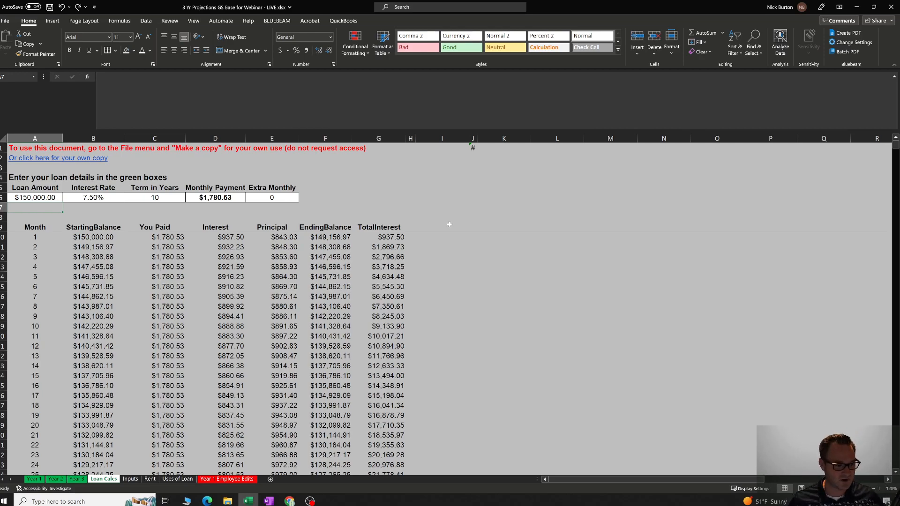
left_click(127, 480)
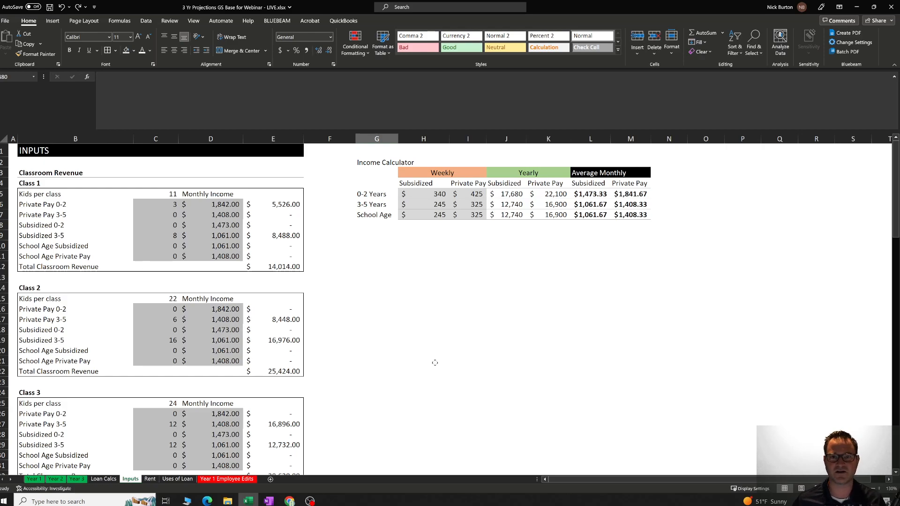
left_click(151, 480)
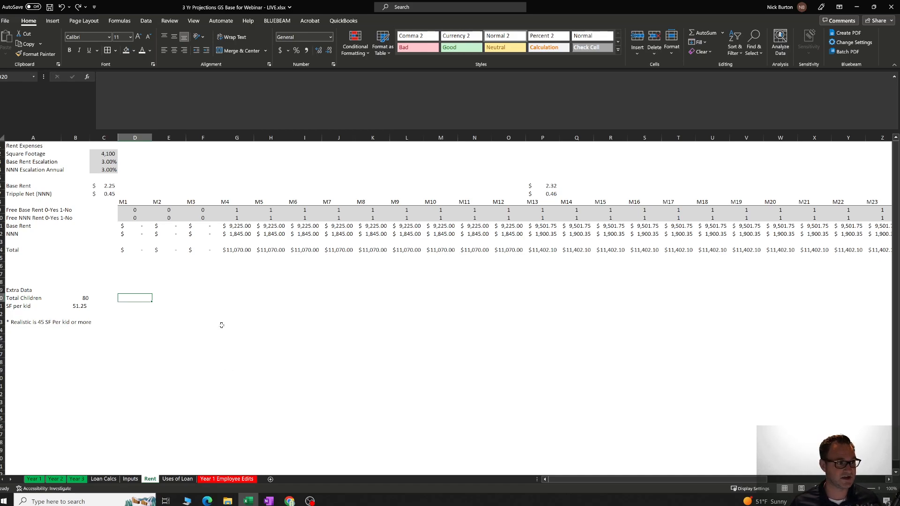
left_click(181, 482)
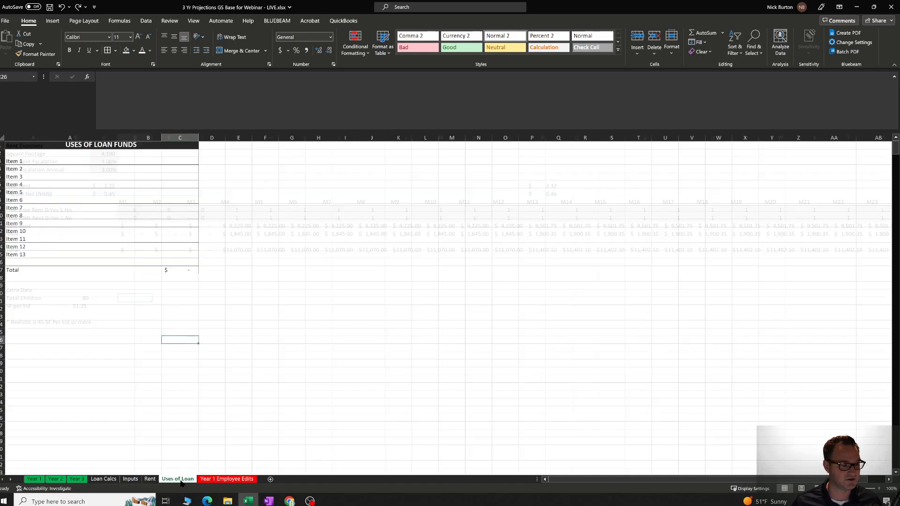
View the first item on the Uses of Loan sheet and look over the Year 1 Employee Edits sheet.
left_click(55, 161)
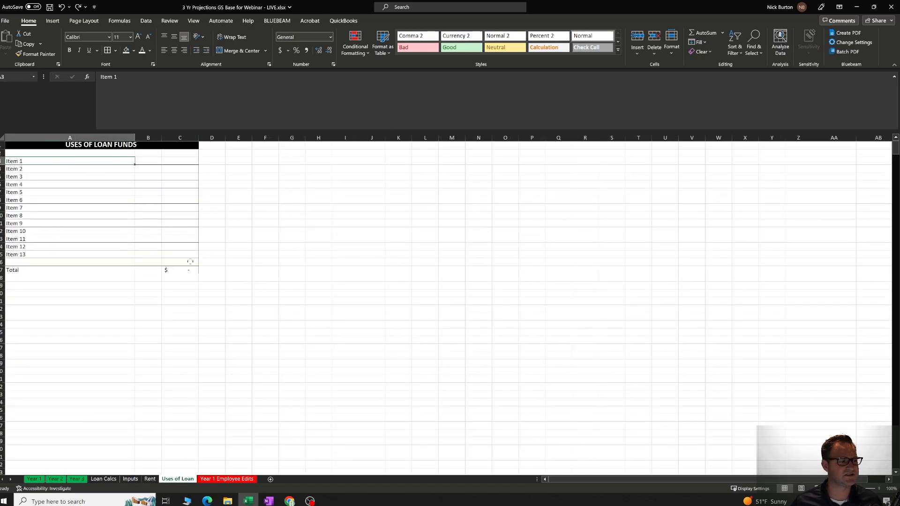
left_click(214, 479)
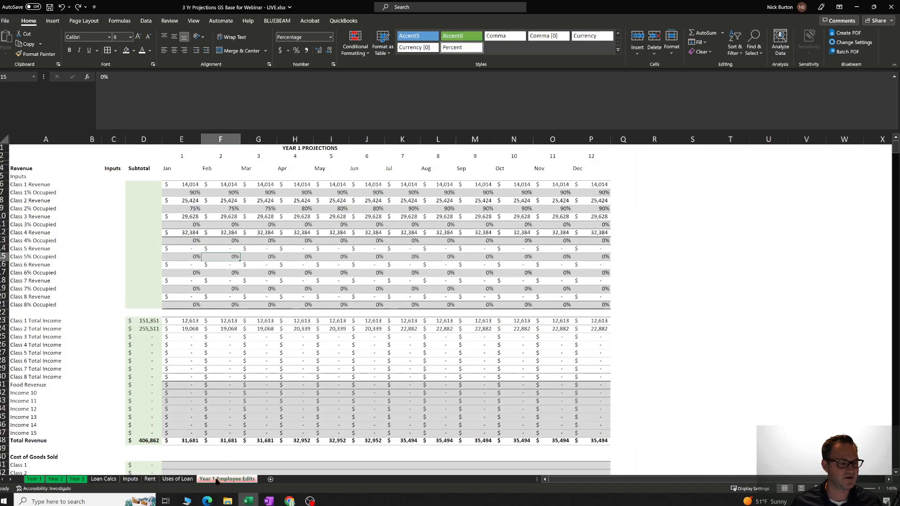
left_click(190, 479)
left_click(206, 479)
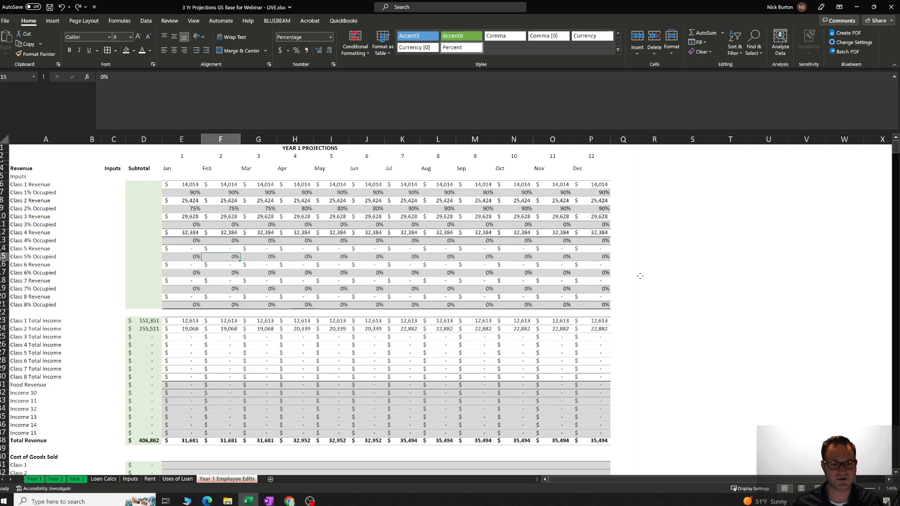
left_click(660, 273)
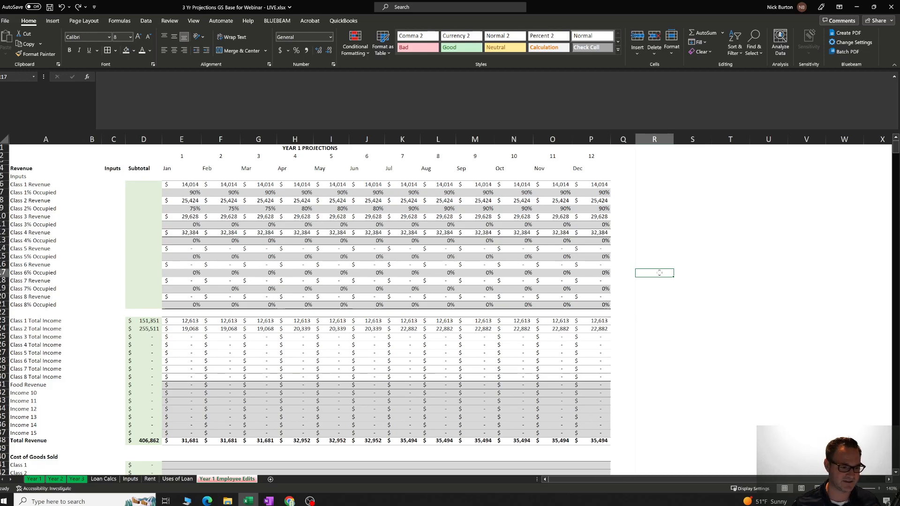
left_click(691, 280)
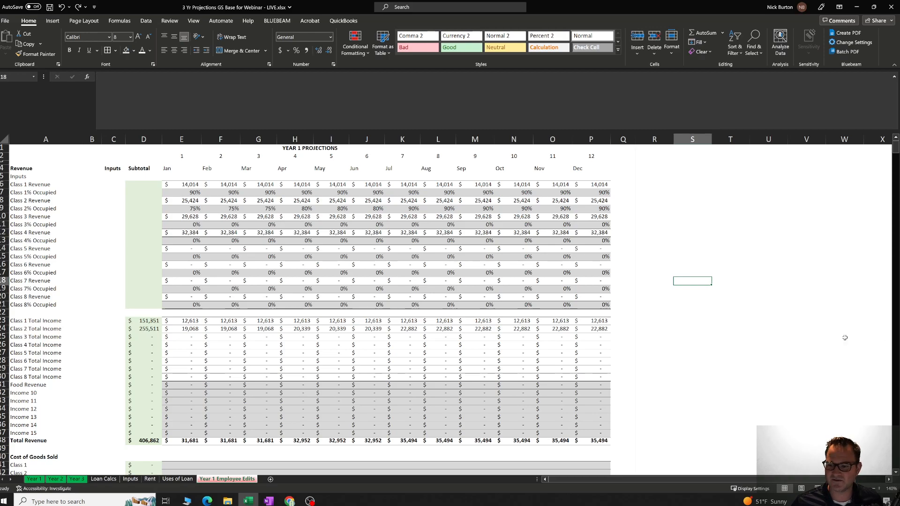
left_click(690, 226)
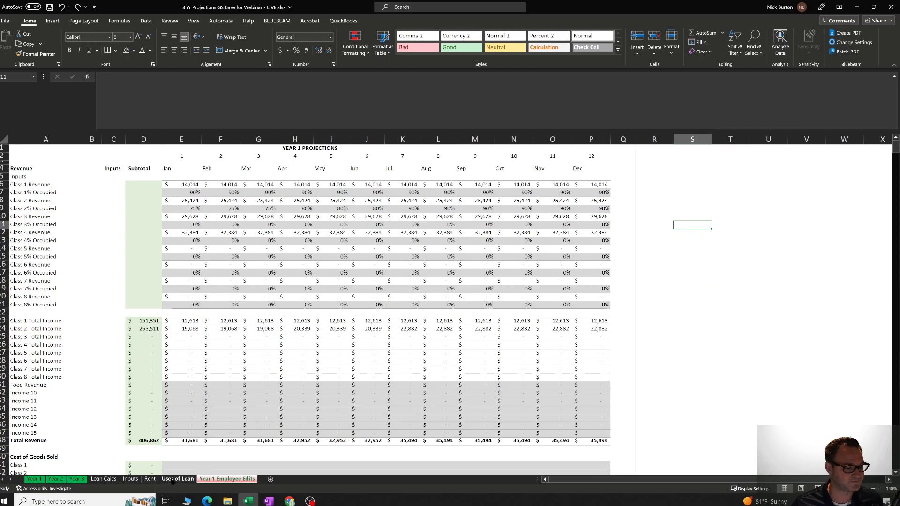
Review the whole Inputs sheet, from the classroom revenue blocks down to the payroll inputs and time calculator.
left_click(130, 480)
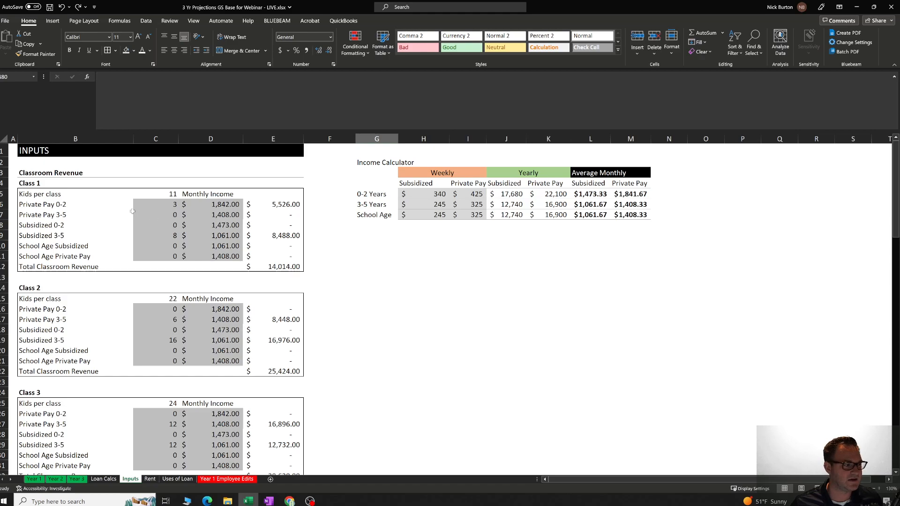
scroll(108, 232, "down", 3)
scroll(108, 231, "down", 2)
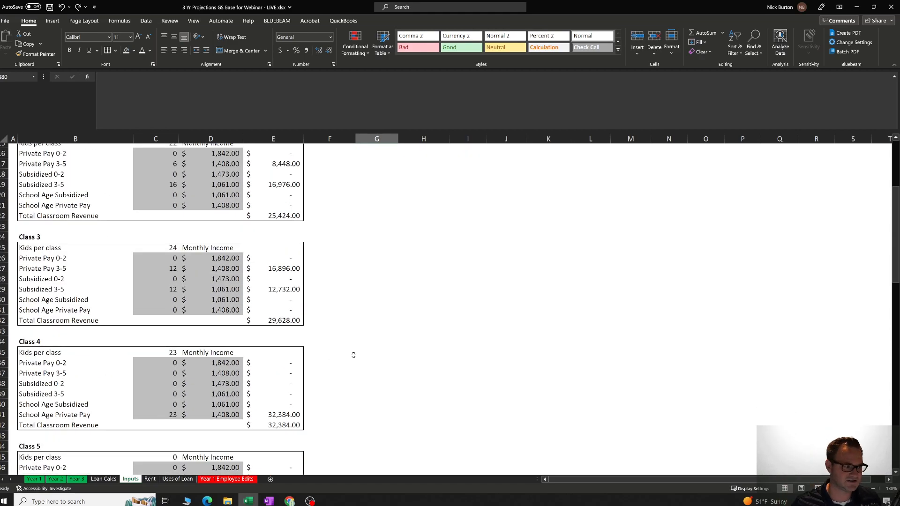
scroll(321, 314, "up", 5)
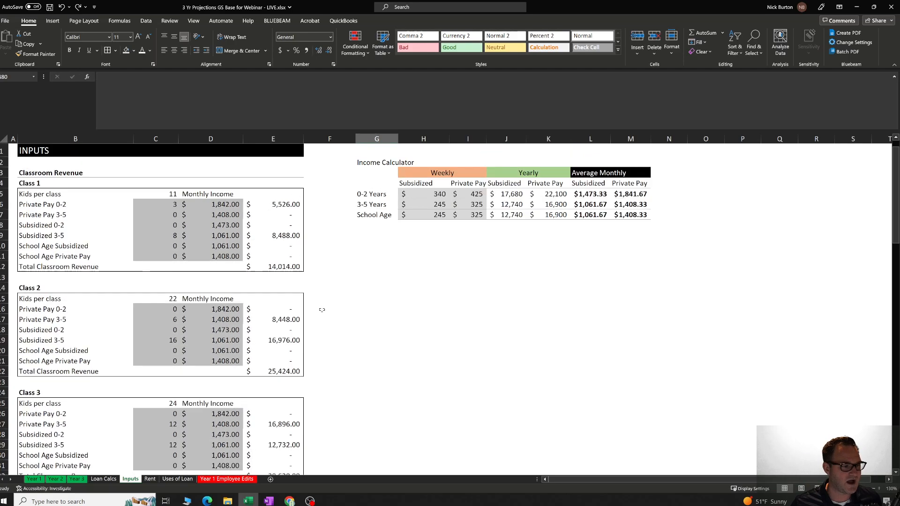
left_click(30, 153)
scroll(340, 304, "down", 14)
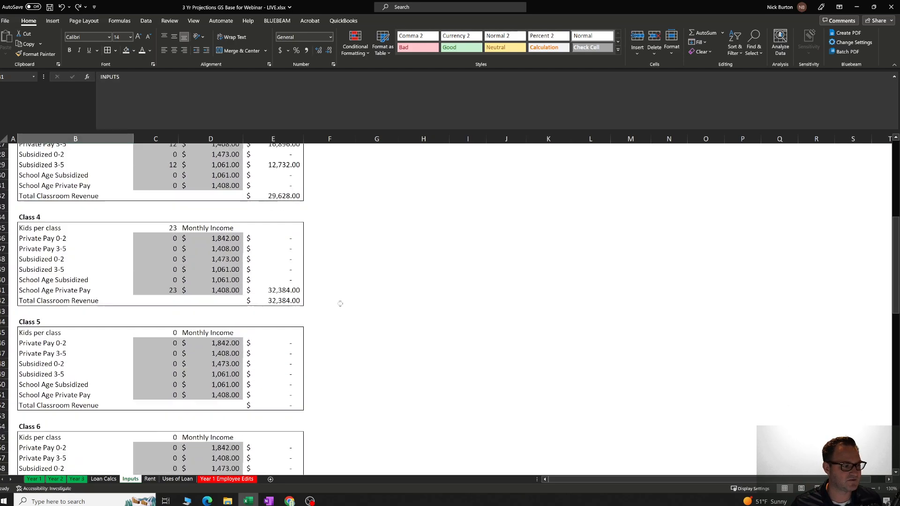
scroll(340, 303, "down", 9)
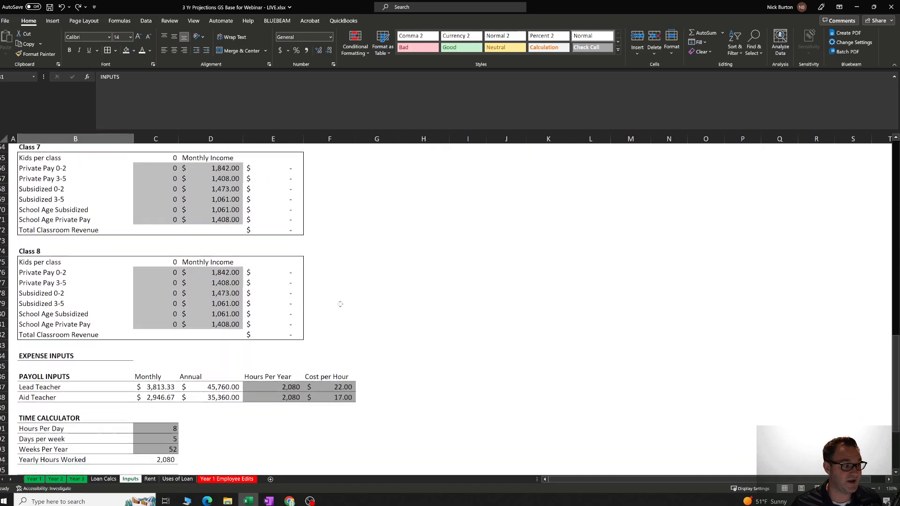
scroll(345, 298, "down", 1)
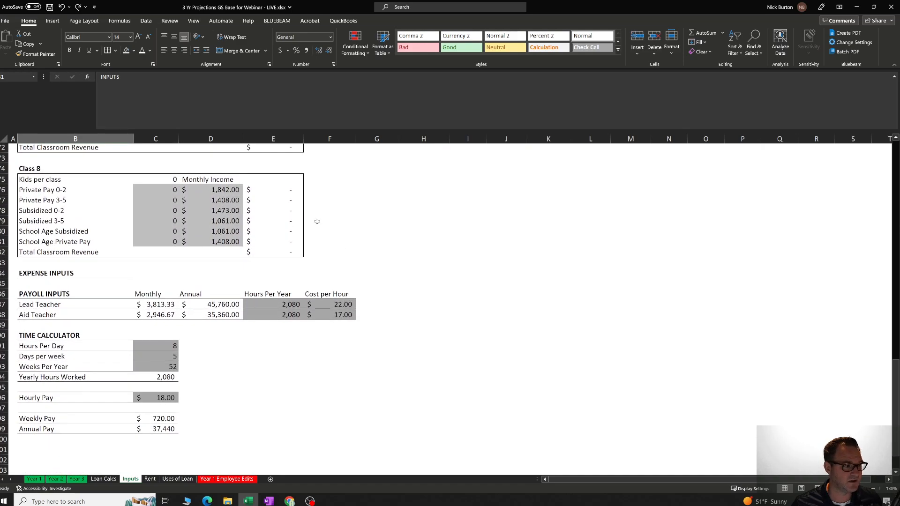
scroll(235, 227, "up", 18)
scroll(235, 227, "up", 6)
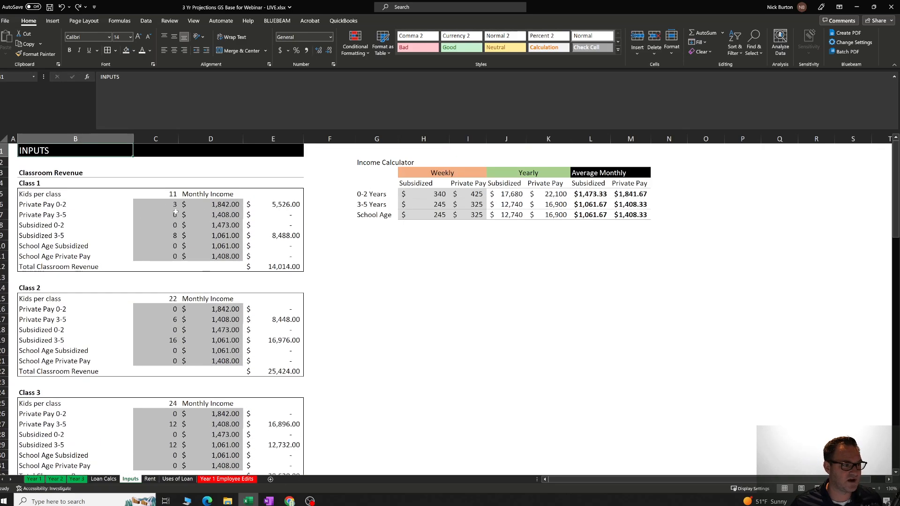
Inspect the shaded Class 1 input cells for the number of kids and the monthly income per category.
left_click(147, 205)
key("Right")
key("Down")
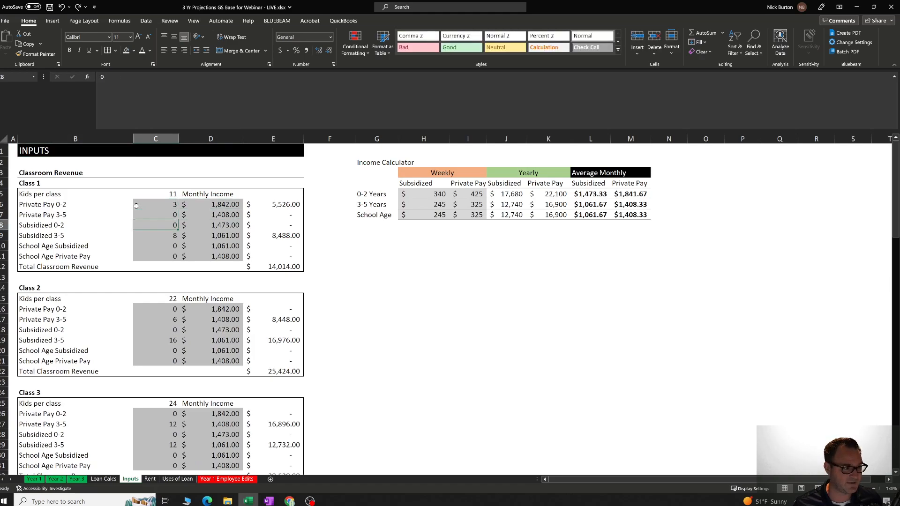
key("Down")
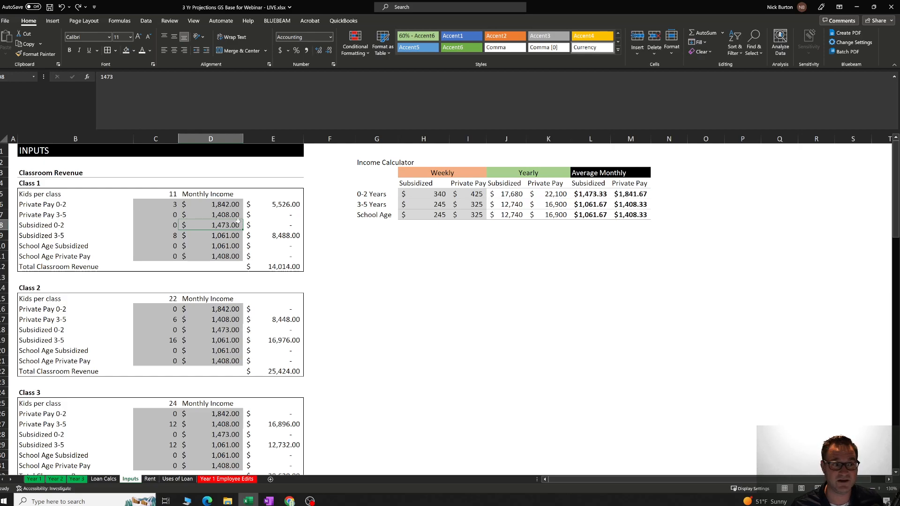
left_click(212, 242)
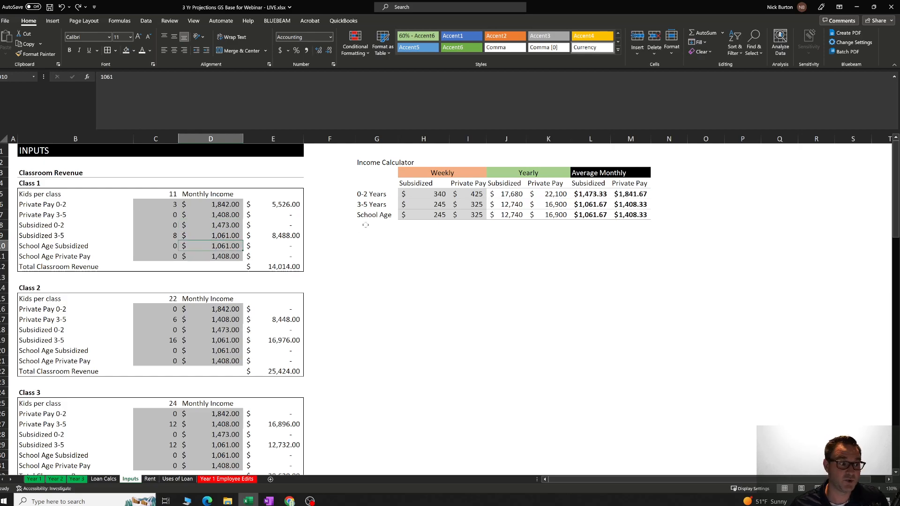
Fill the weekly subsidized and private pay rate cells (H5:I7) of the Income Calculator with a darker grey.
left_click(504, 245)
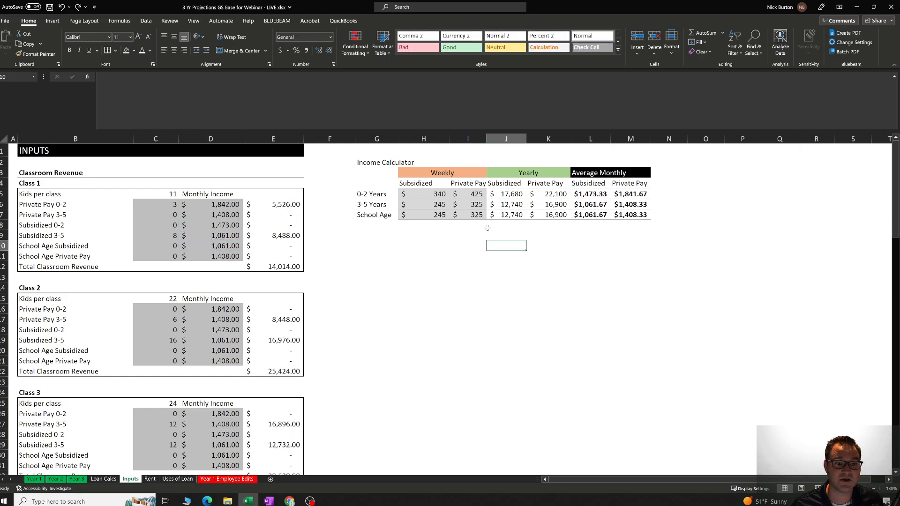
left_click_drag(440, 194, 471, 215)
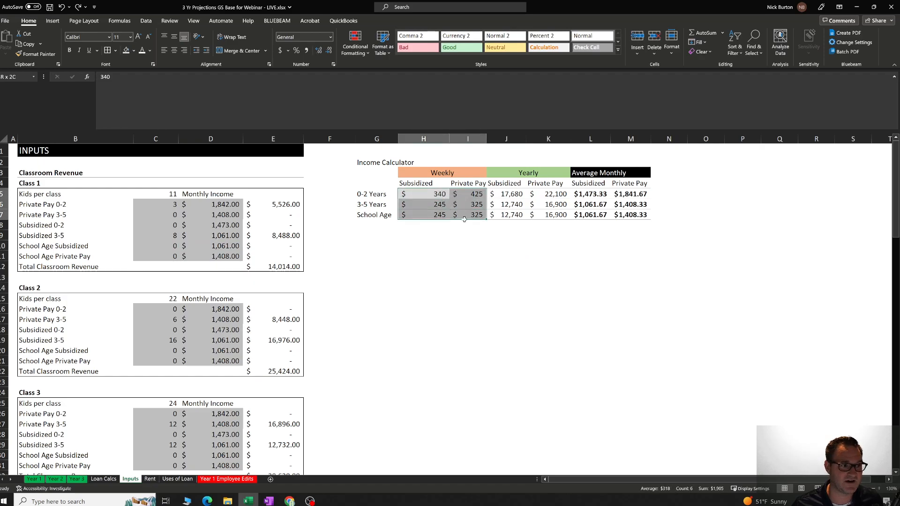
left_click(134, 50)
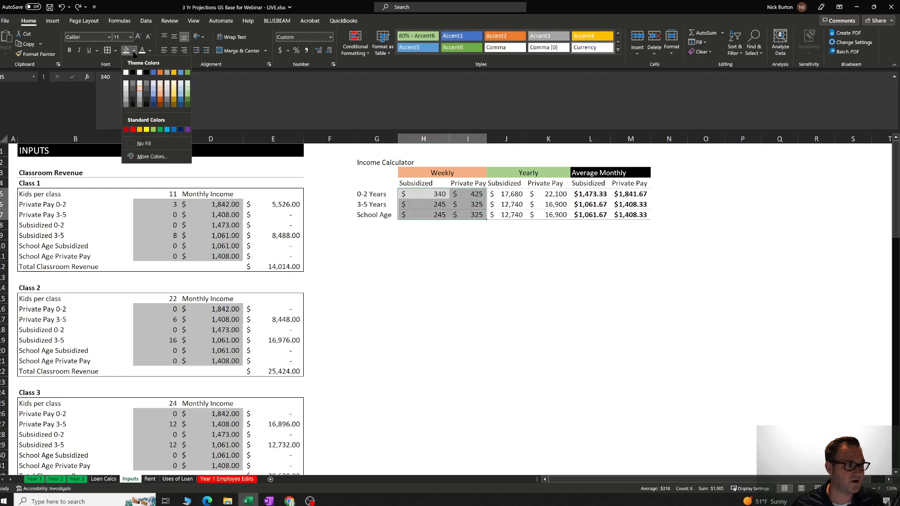
left_click(138, 95)
left_click(468, 319)
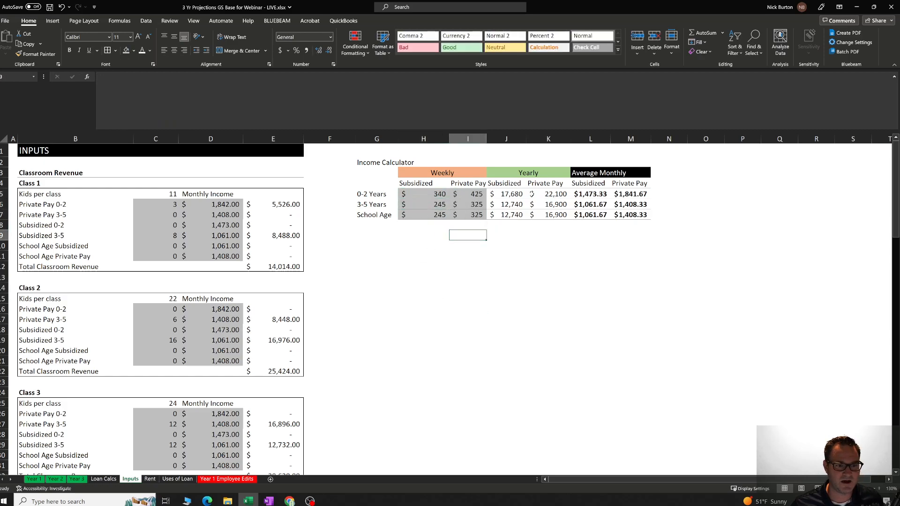
Look over the Income Calculator's yearly and average monthly columns and the class blocks on the Inputs sheet.
left_click_drag(510, 194, 629, 216)
left_click(590, 309)
scroll(379, 302, "down", 1)
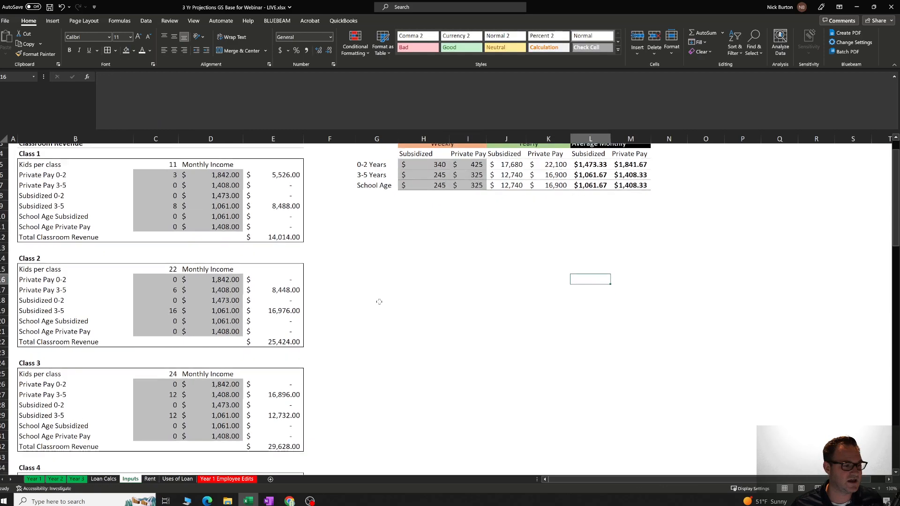
scroll(379, 302, "down", 10)
scroll(379, 302, "up", 11)
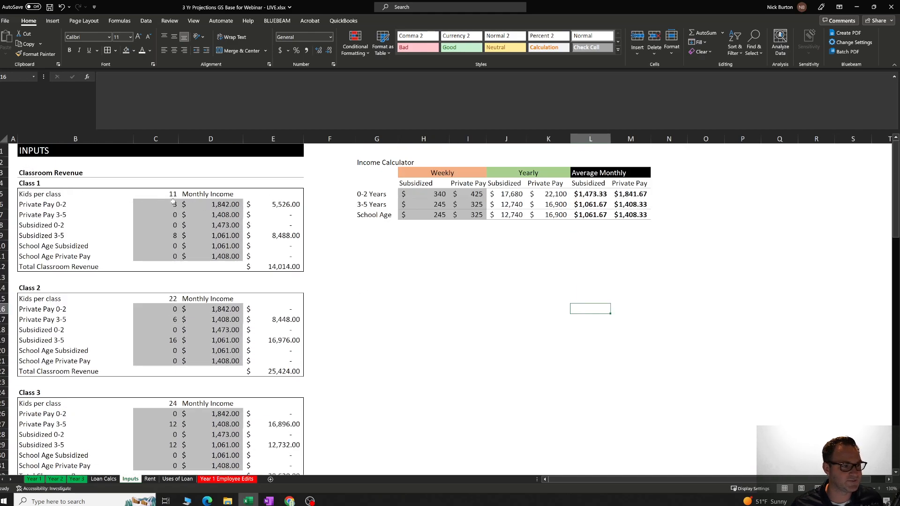
Check the monthly income and the number of kids for Private Pay 0-2 in Class 1.
left_click(201, 206)
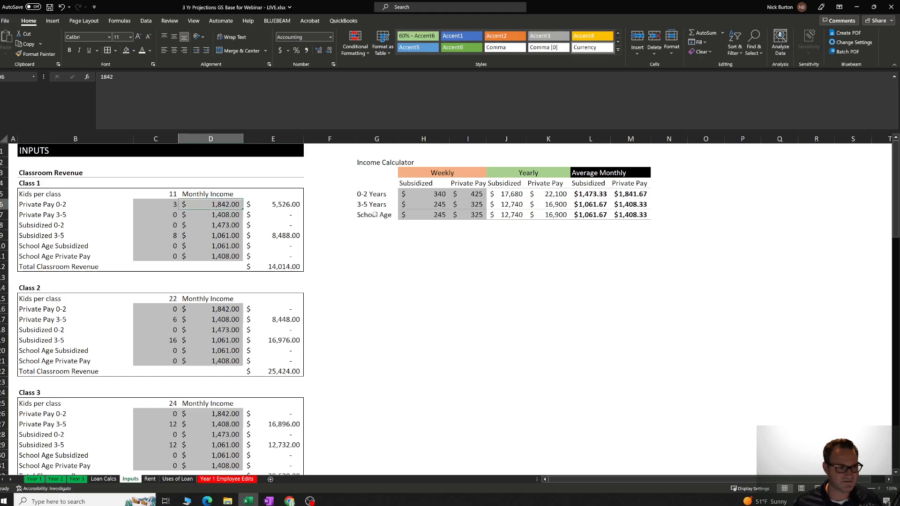
key("Left")
key("Left")
key("Right")
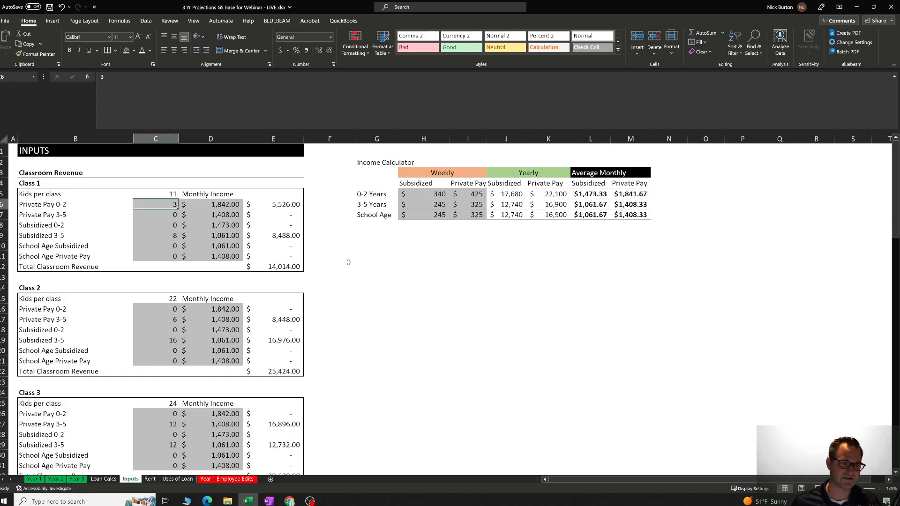
left_click(368, 287)
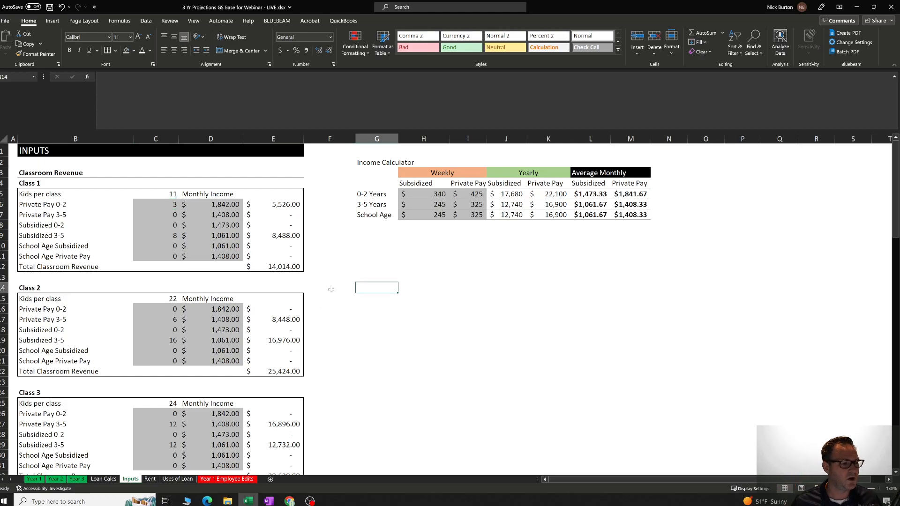
Examine the weekly subsidized and private pay rates for 0-2 Years in the Income Calculator.
left_click(444, 238)
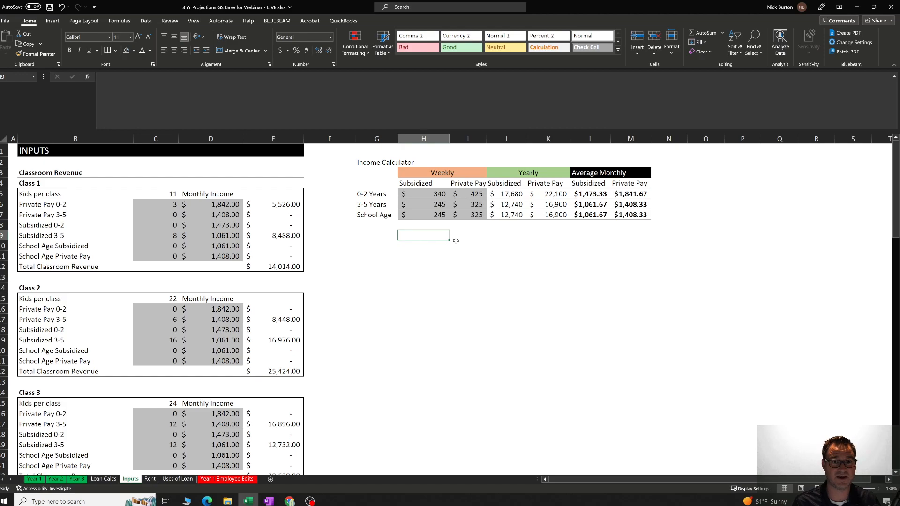
left_click(451, 235)
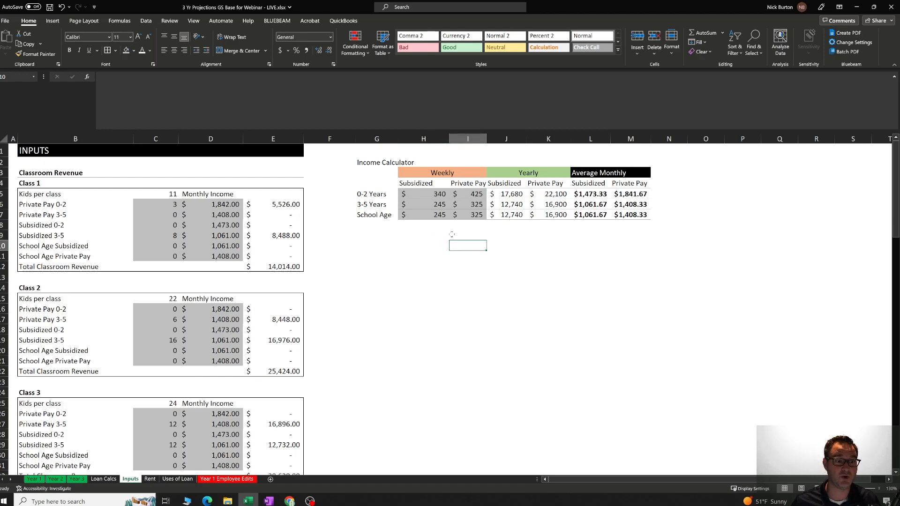
key("Left")
key("Left")
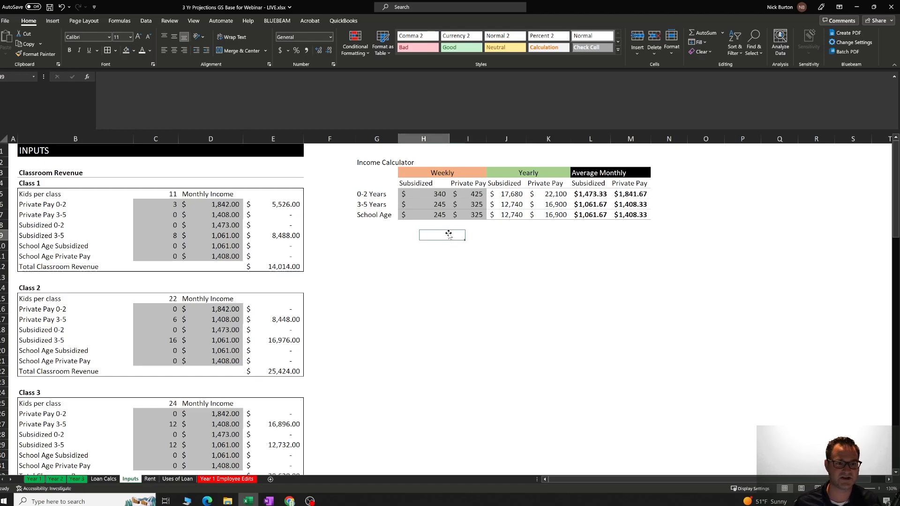
key("Up")
key("Up")
key("Up")
key("Up")
key("Right")
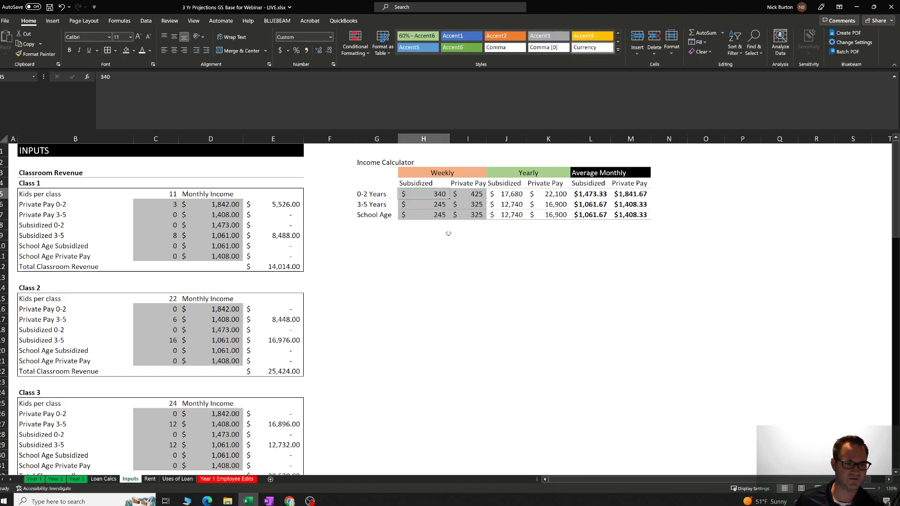
key("Right")
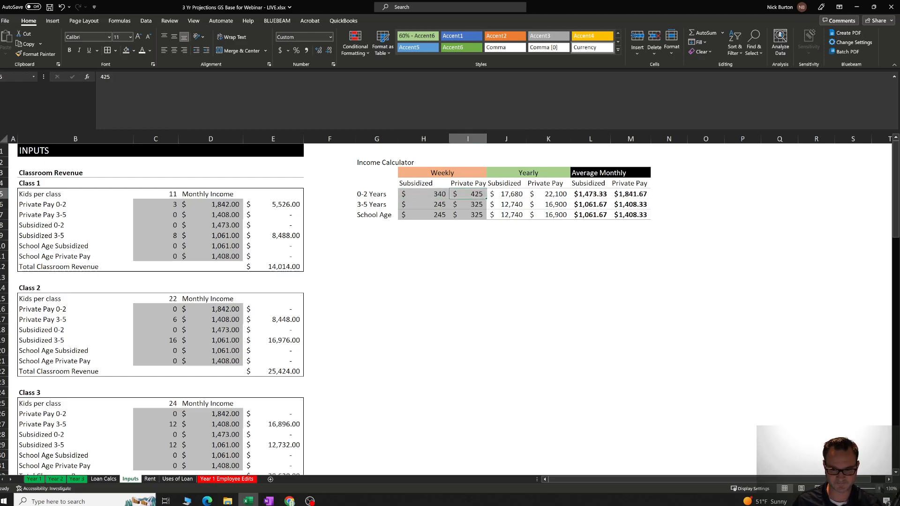
Set the weekly subsidized rate for 0-2 Years in the Income Calculator to 500.
scroll(514, 484, "up", 3)
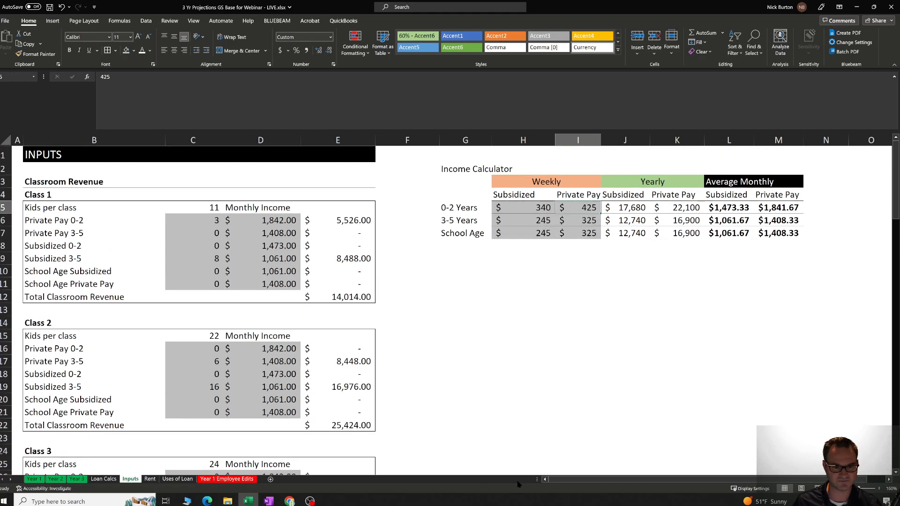
scroll(546, 479, "right", 1)
left_click(473, 281)
left_click(496, 208)
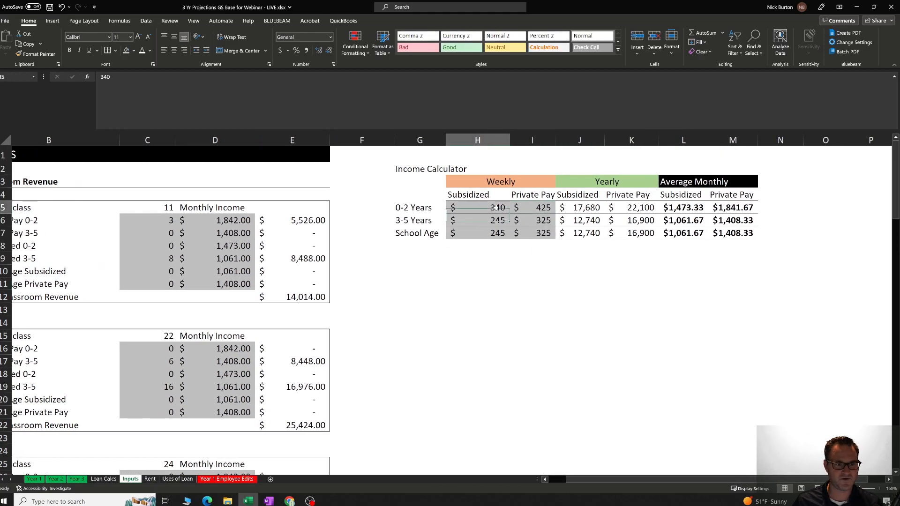
type("500")
key("Return")
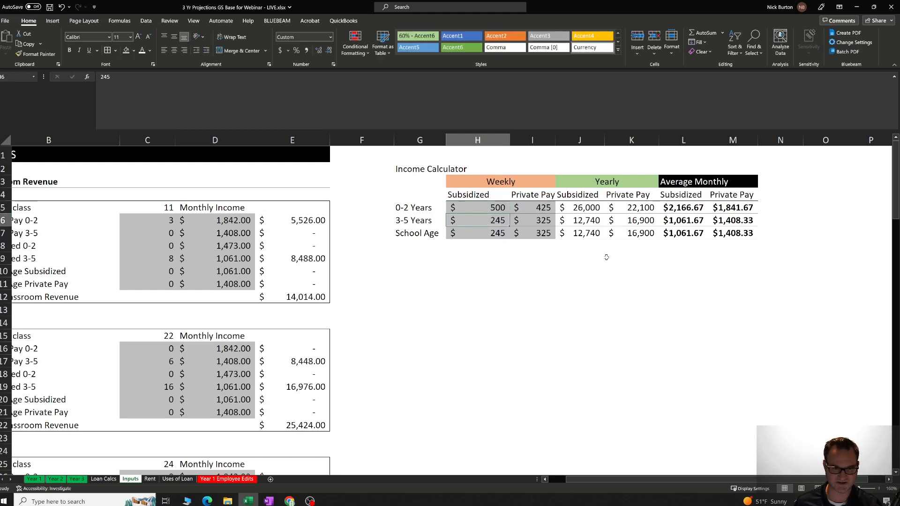
Inspect the formulas behind the yearly and average monthly subsidized income for 0-2 Years.
key("Up")
key("Right")
key("Right")
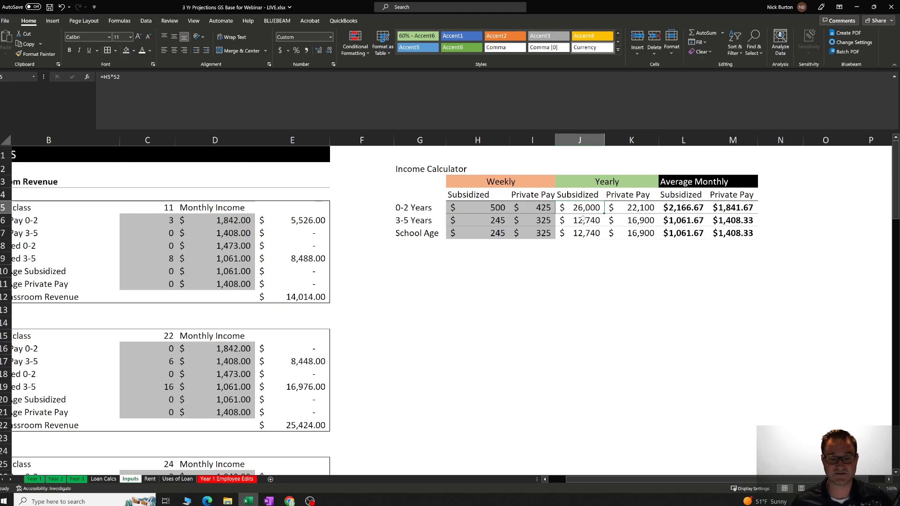
left_click(690, 183)
left_click(696, 209)
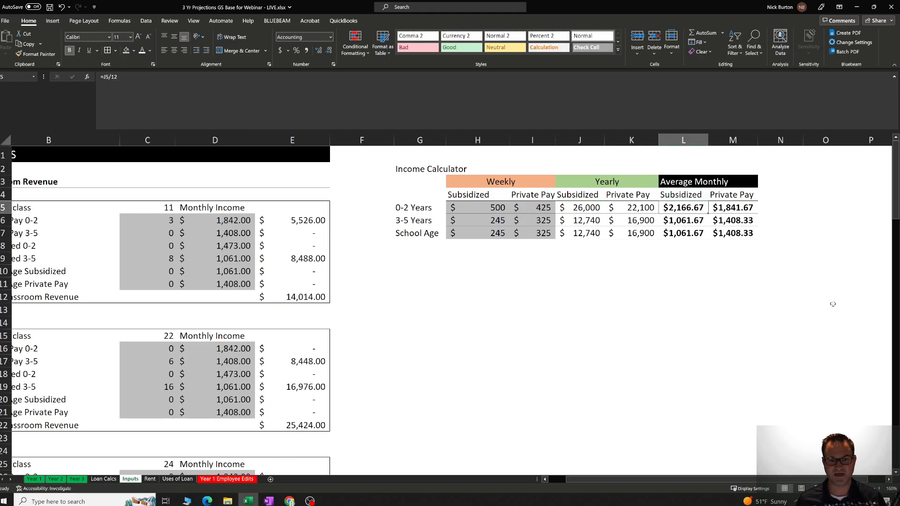
Set the weekly private pay rate for 0-2 Years in the Income Calculator to 600 and check its yearly and average monthly income.
left_click(683, 260)
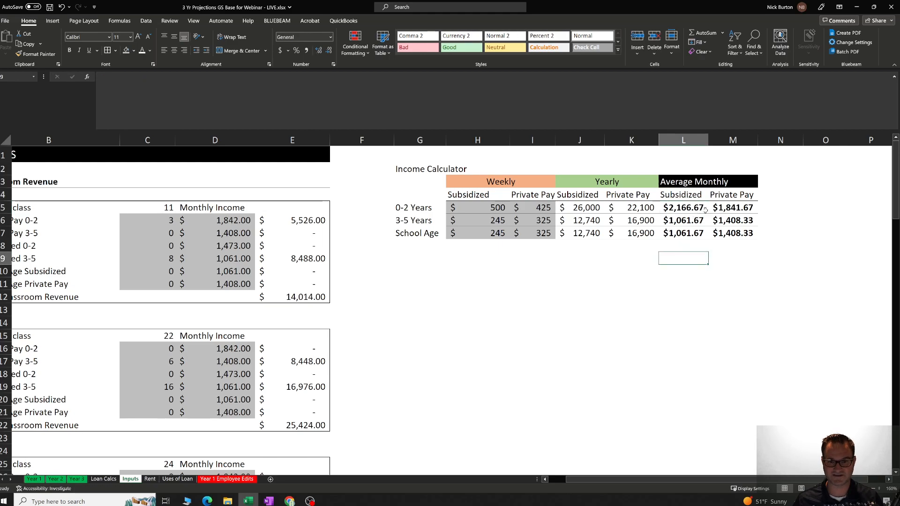
left_click(529, 209)
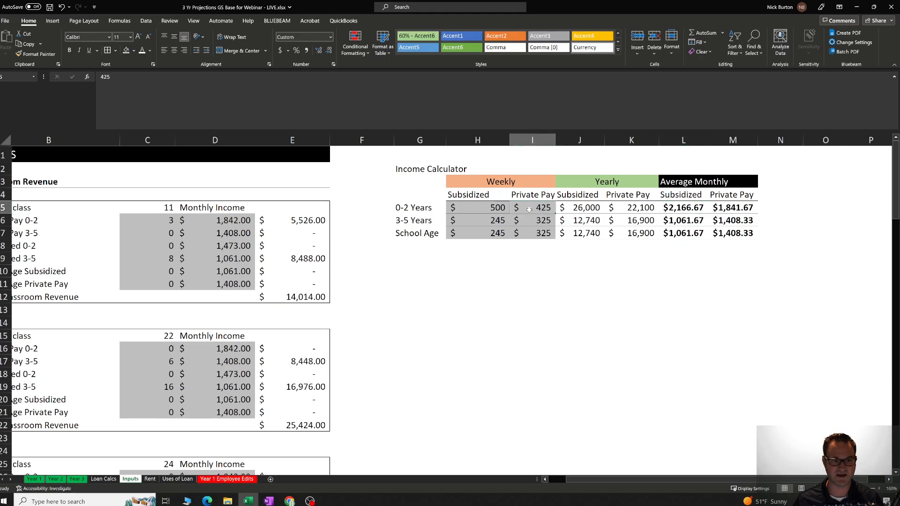
type("600")
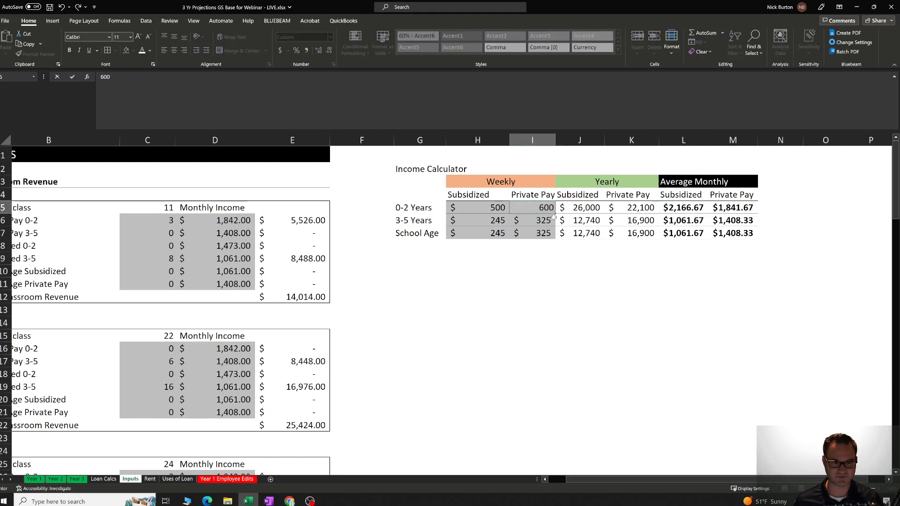
key("Return")
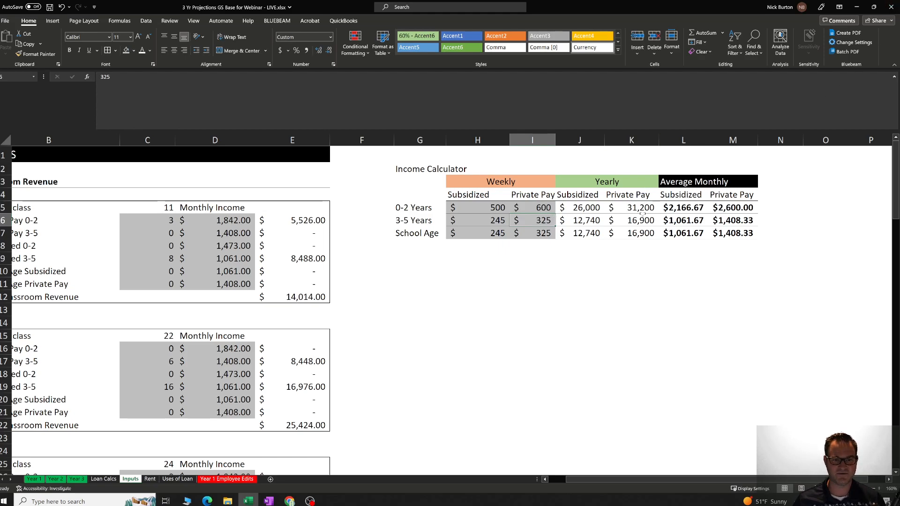
left_click(644, 210)
left_click(737, 211)
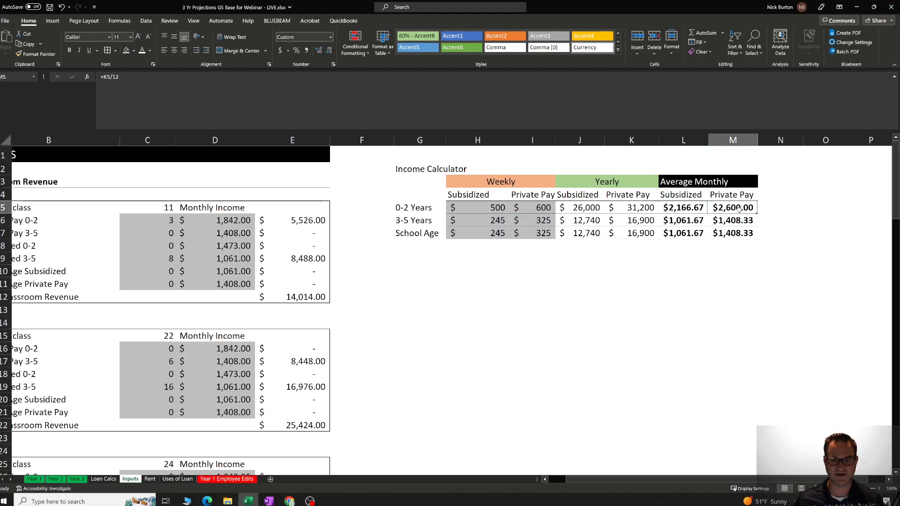
Undo the two test changes to the weekly subsidized and private pay rates for 0-2 Years in the Income Calculator.
left_click(62, 7)
left_click(61, 7)
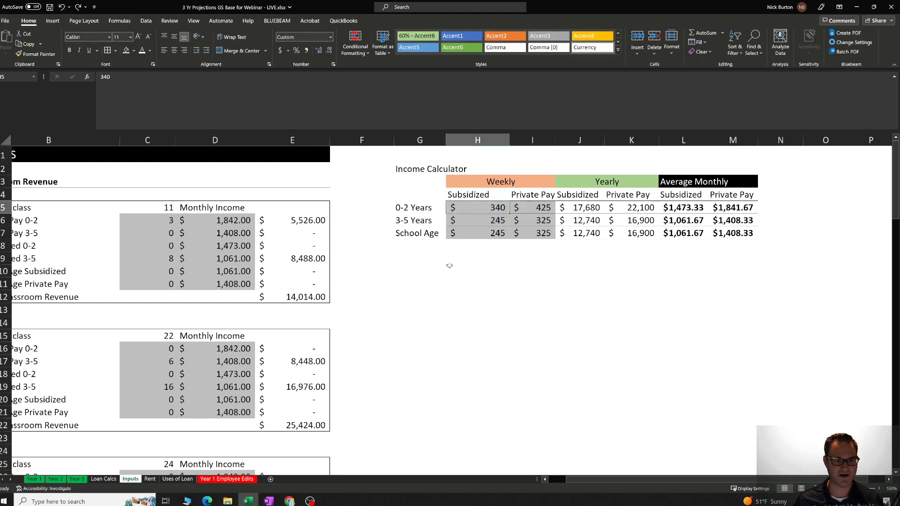
left_click(477, 284)
left_click(486, 245)
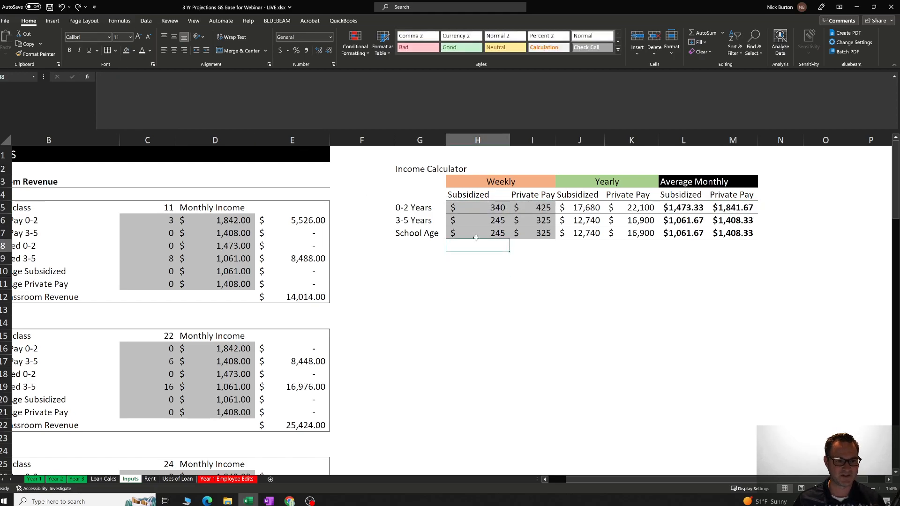
key("Up")
key("Up")
key("Up")
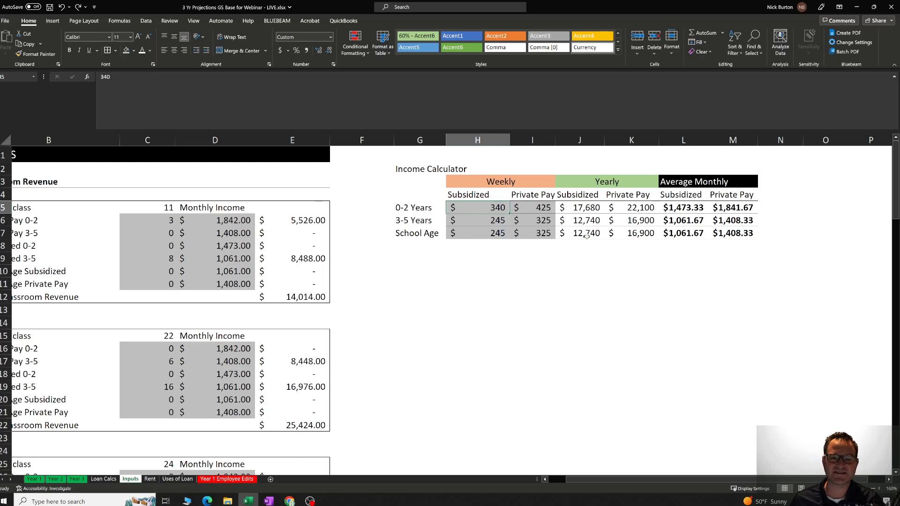
Check the Class 1 monthly income amounts for the 0-2 and Private Pay 3-5 groups and the Private Pay 0-2 revenue formula.
left_click(240, 224)
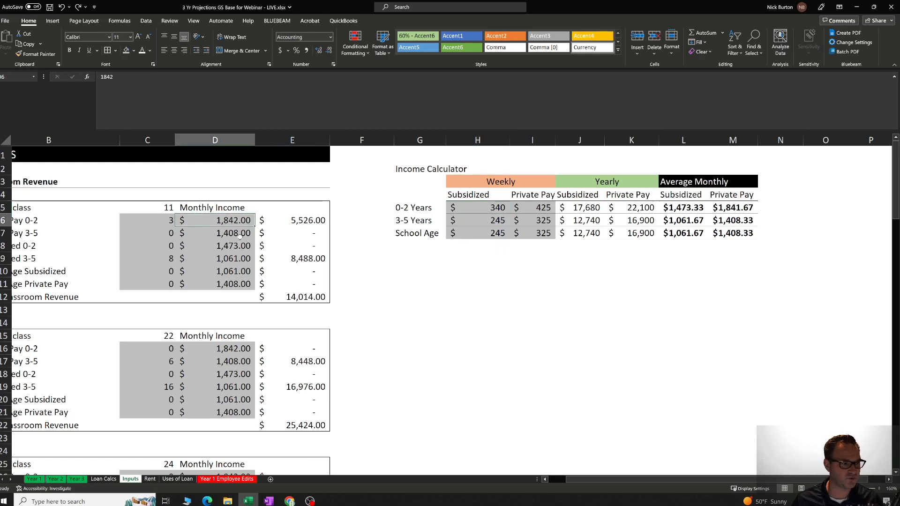
left_click(239, 237)
left_click(237, 248)
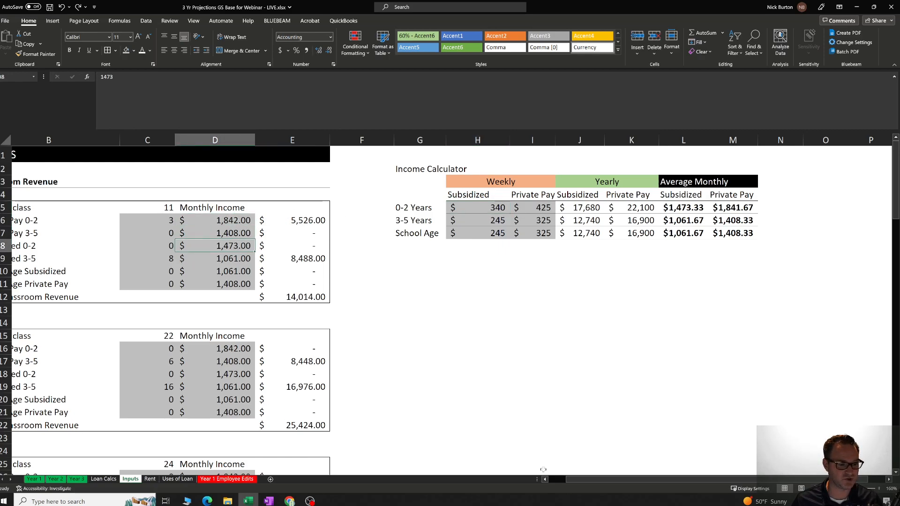
left_click_drag(576, 480, 554, 480)
left_click(319, 223)
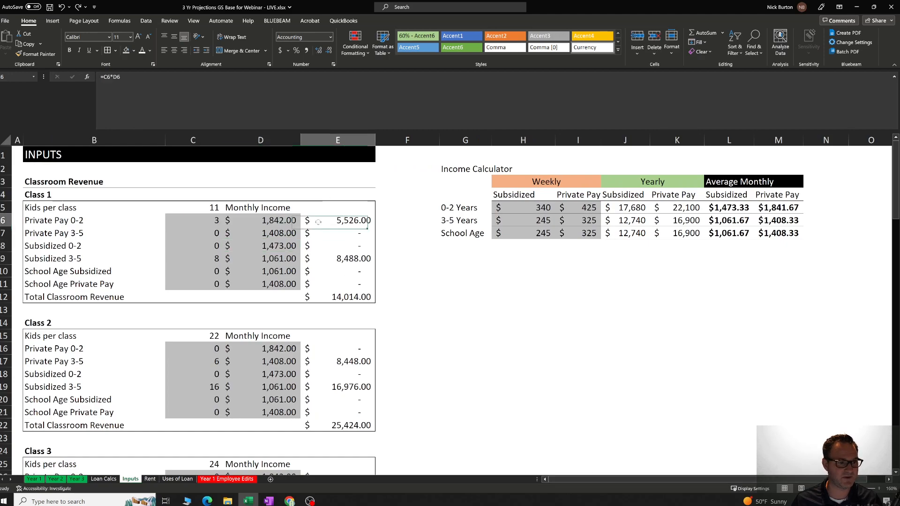
key("Left")
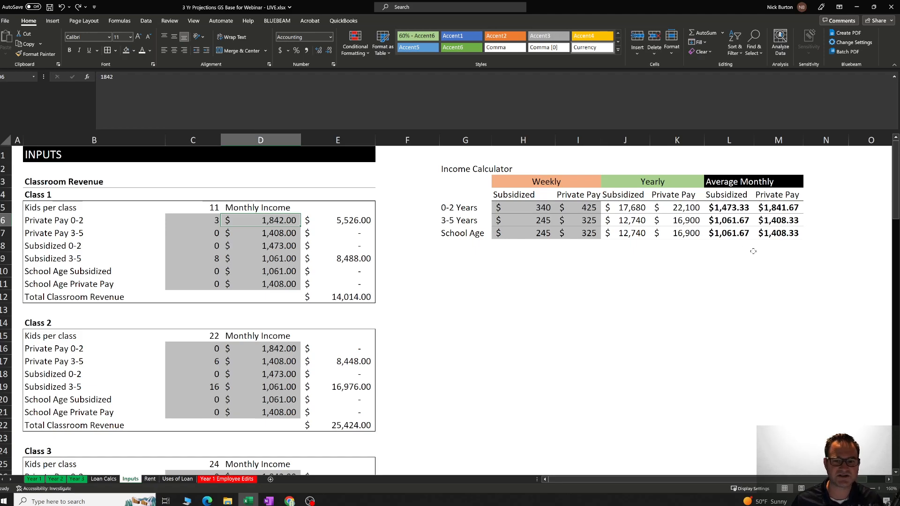
Review the Income Calculator's average monthly amounts by payment type and by age group.
left_click(776, 271)
left_click_drag(737, 214, 777, 230)
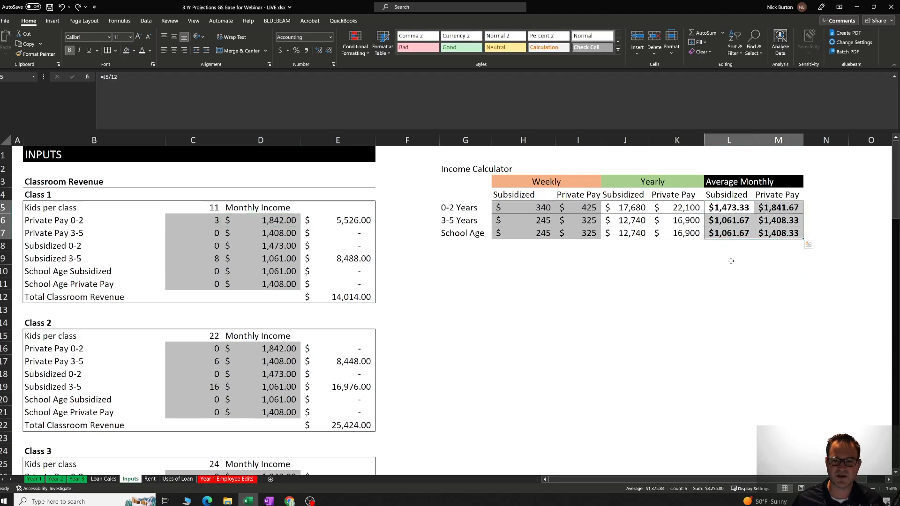
left_click(743, 249)
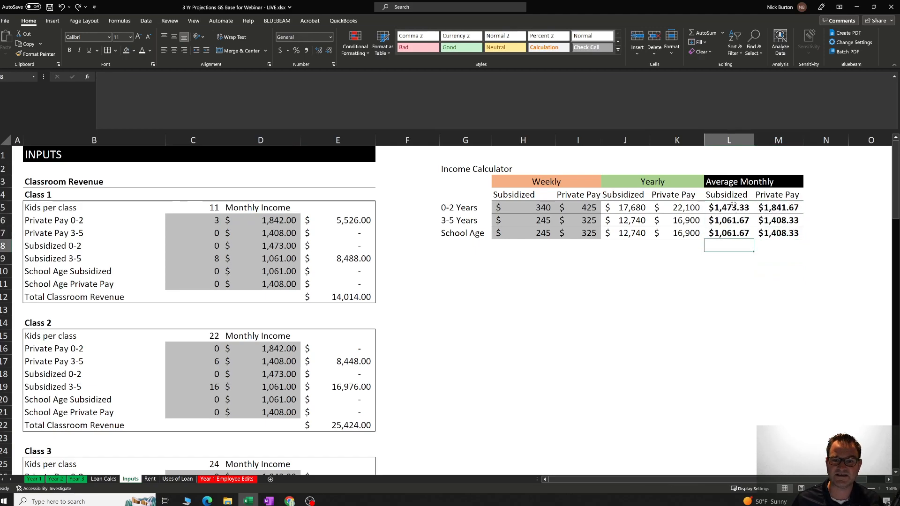
left_click_drag(734, 199, 763, 195)
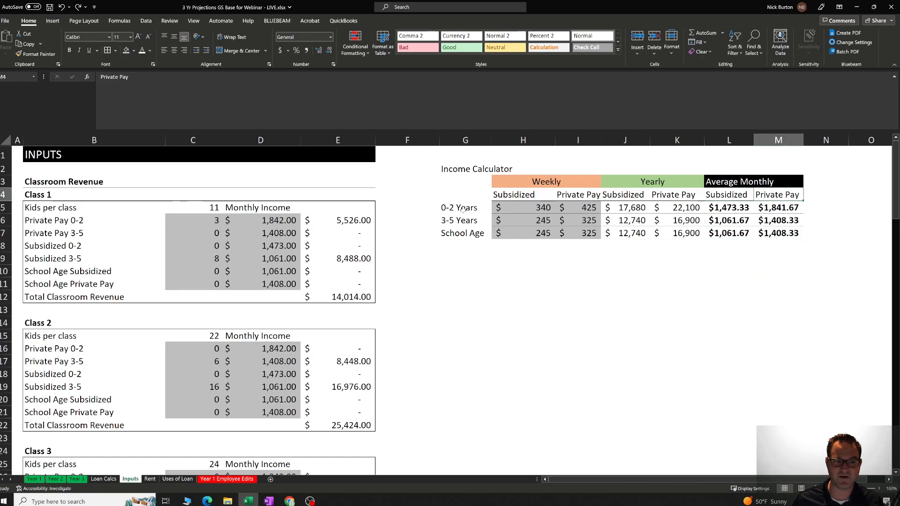
left_click_drag(461, 209, 463, 236)
left_click(463, 281)
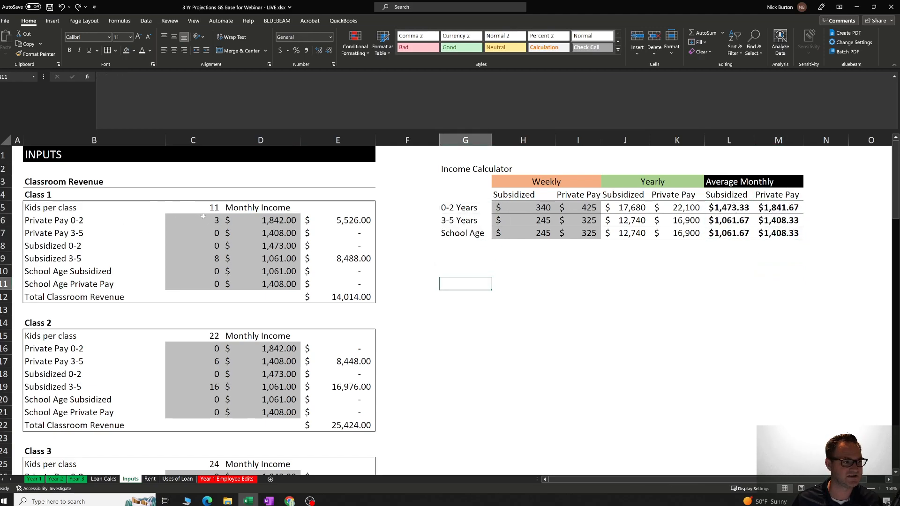
Go through the Class 1 monthly income cells from Private Pay 0-2 down to Subsidized 3-5 and back.
left_click(205, 219)
left_click(238, 223)
key("Down")
key("Down")
key("Down")
key("Down")
key("Down")
key("Down")
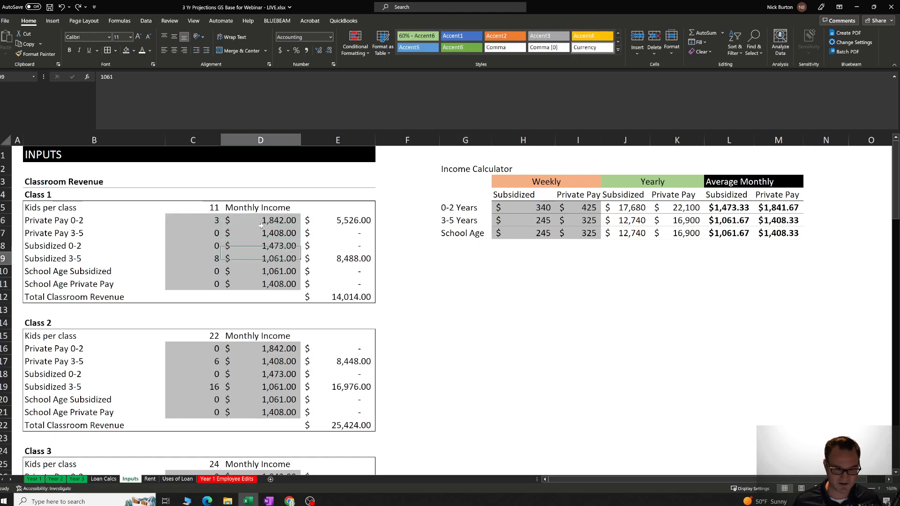
key("Up")
key("Up")
key("Up")
key("Up")
key("Up")
key("Up")
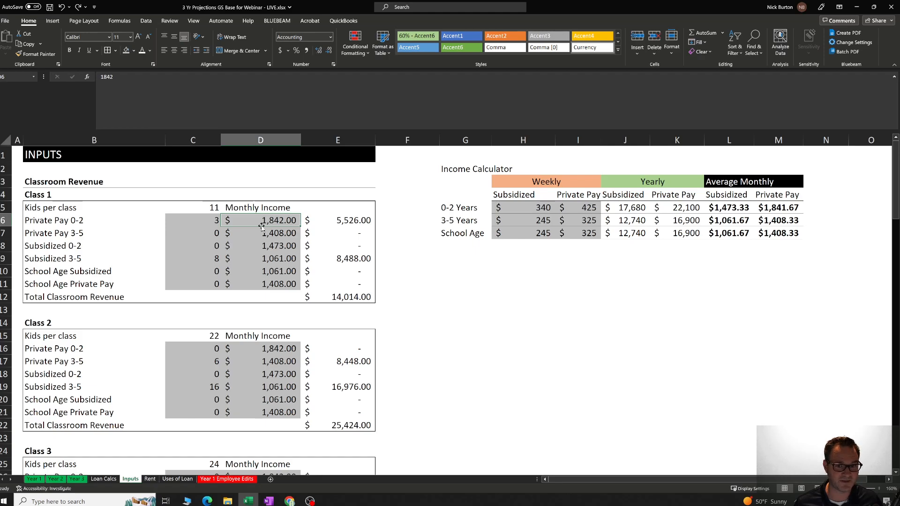
Compare Class 1's Private Pay 3-5 and Subsidized 0-2 monthly incomes with the Income Calculator's average monthly private pay amounts.
left_click(262, 227)
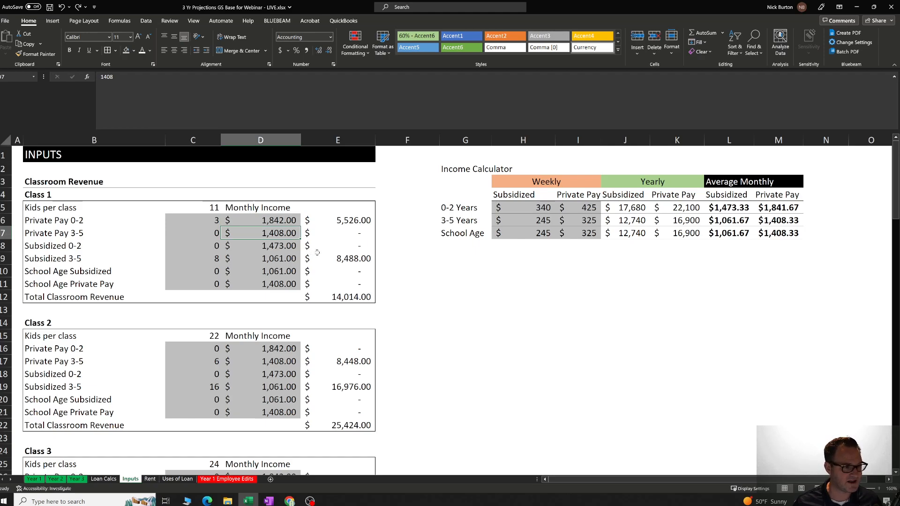
key("Down")
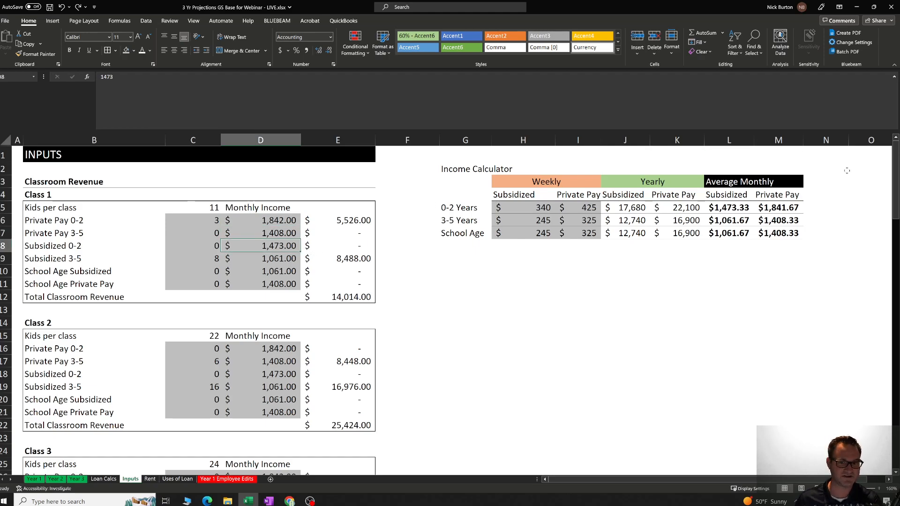
left_click_drag(782, 207, 780, 220)
left_click(759, 254)
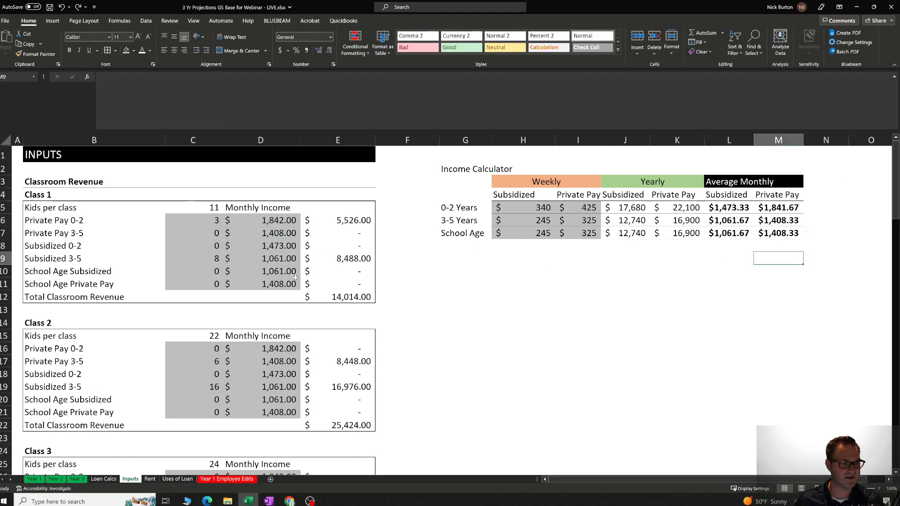
Review the number of kids entered for each category in Class 1 and Class 2.
left_click(192, 273)
left_click(216, 220)
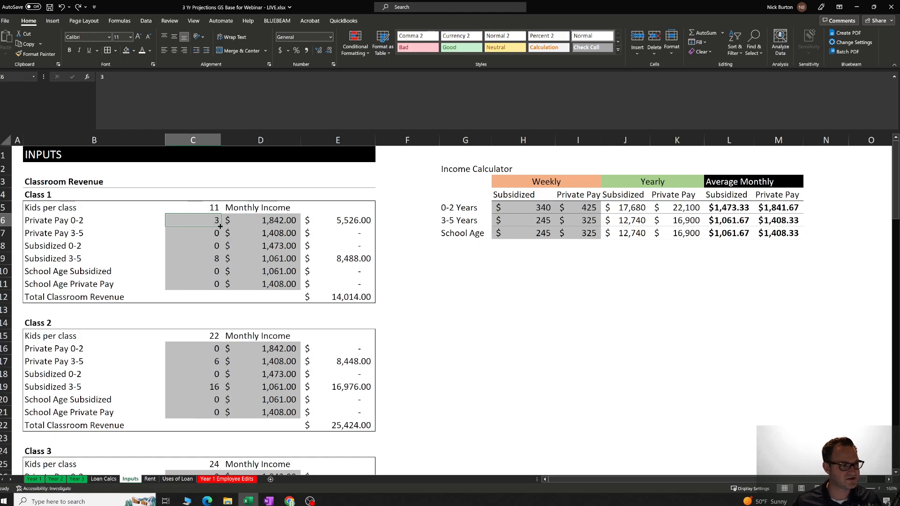
left_click_drag(210, 226, 200, 284)
left_click_drag(203, 347, 208, 412)
left_click(209, 245)
left_click(207, 224)
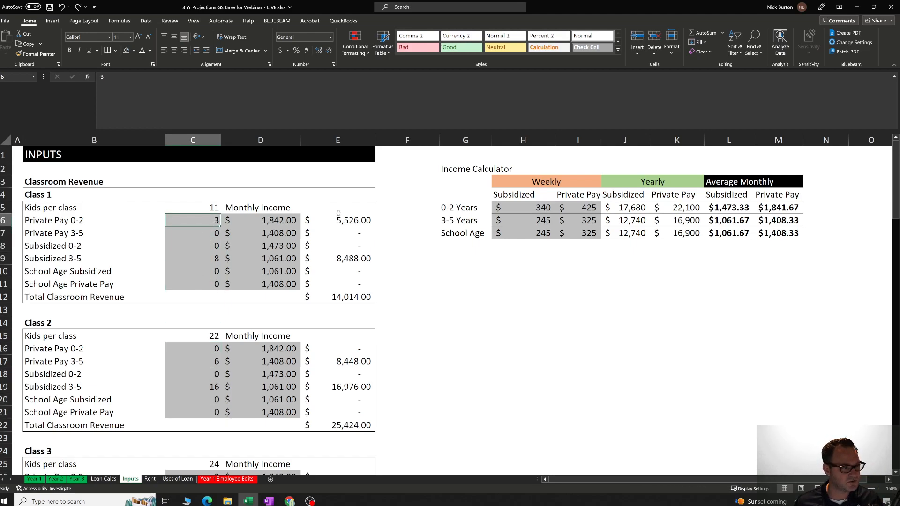
Set the number of kids for Private Pay 0-2 and Subsidized 3-5 in Class 1 to 0.
type("3")
key("Right")
key("Left")
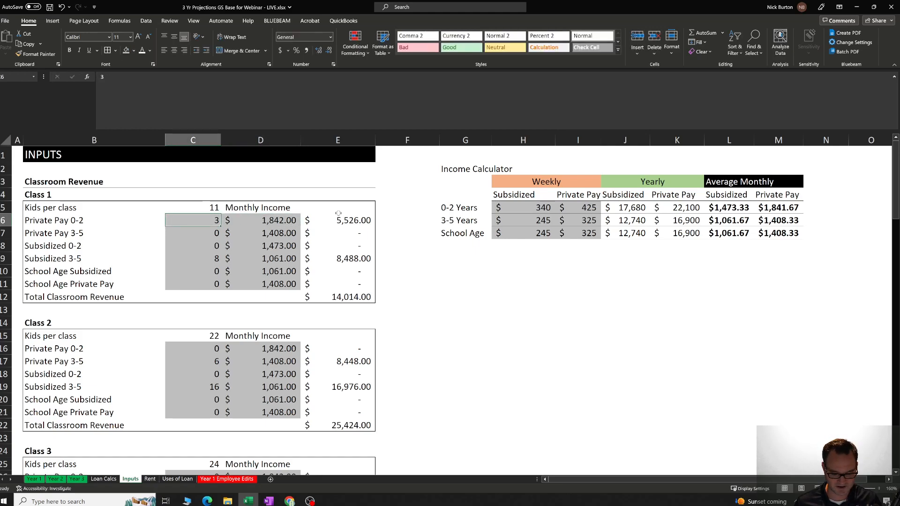
type("0")
key("Down")
key("Down")
key("Down")
type("0")
key("Up")
key("Up")
key("Up")
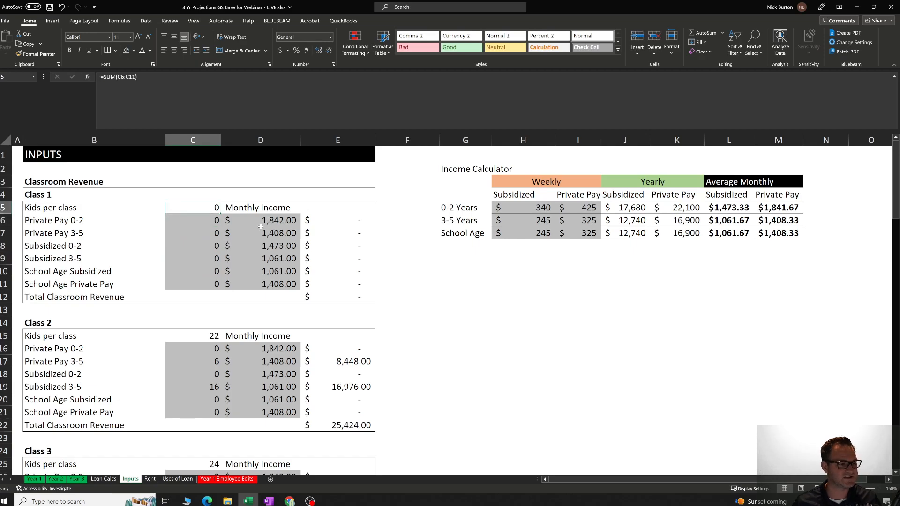
Check the formula that totals the kids per class in Class 1.
left_click(212, 242)
left_click(207, 210)
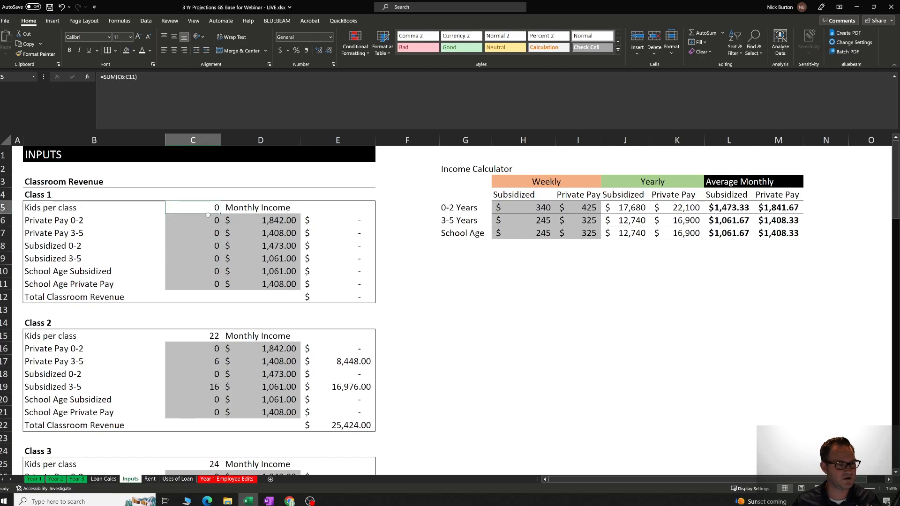
left_click(207, 233)
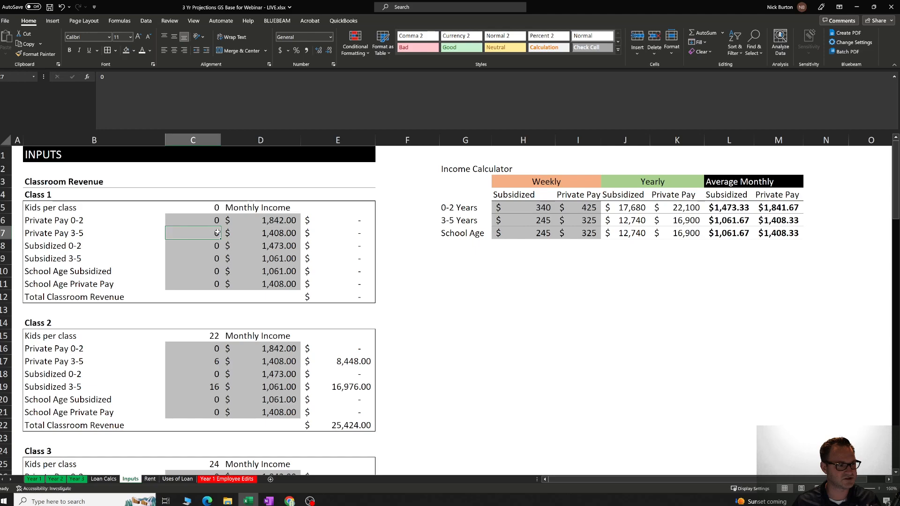
Enter 3 kids for Private Pay 0-2 and 8 kids for Subsidized 0-2 in Class 1.
left_click(202, 221)
type("3")
key("Return")
key("Down")
key("Down")
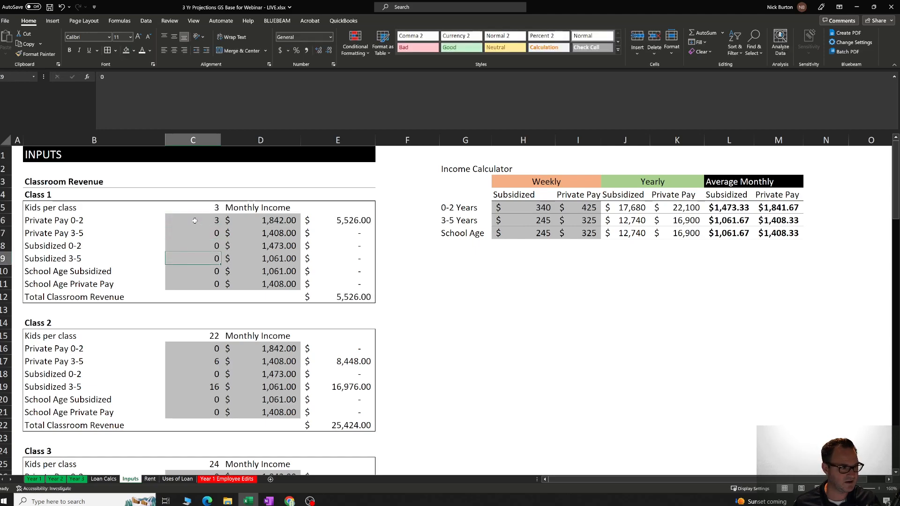
key("Up")
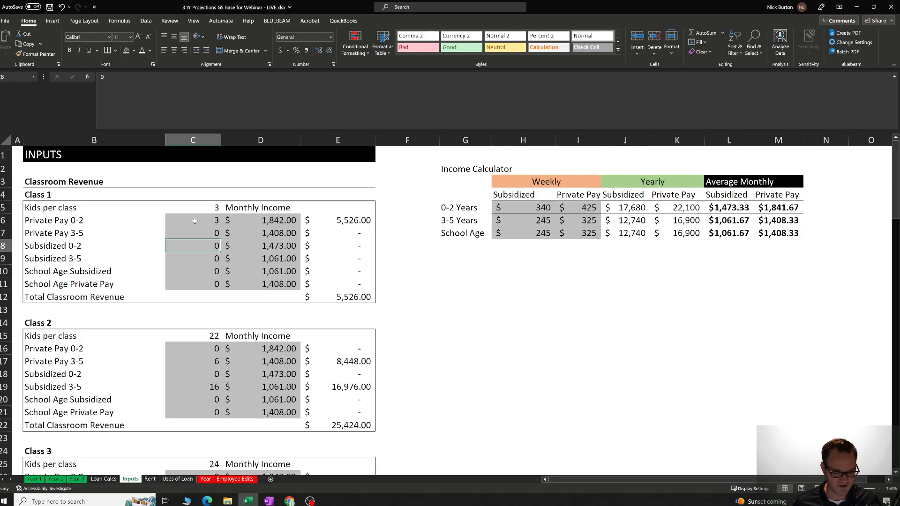
type("8")
key("Return")
key("Up")
key("Up")
key("Up")
key("Up")
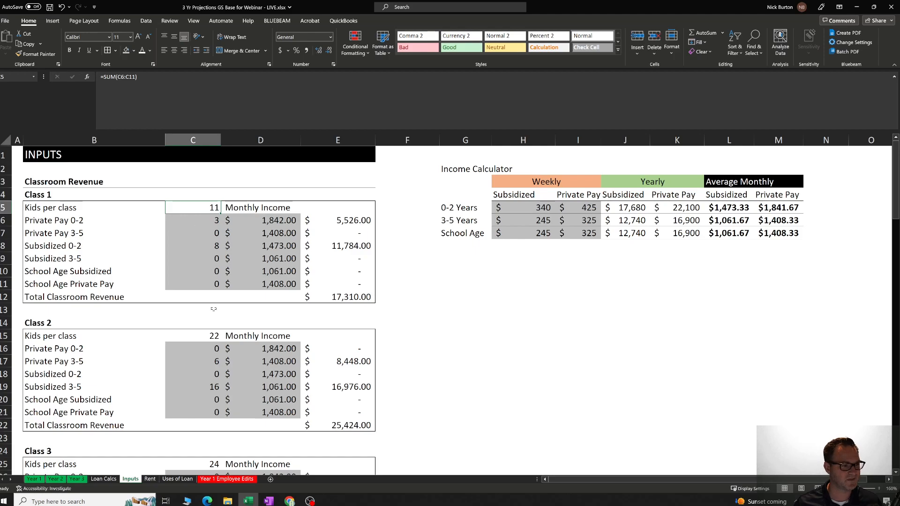
Review Class 2's number of kids for Private Pay 3-5 and Subsidized 3-5, and its kids per class total.
scroll(206, 343, "down", 3)
scroll(205, 343, "up", 2)
scroll(206, 343, "up", 1)
left_click(213, 301)
left_click(216, 323)
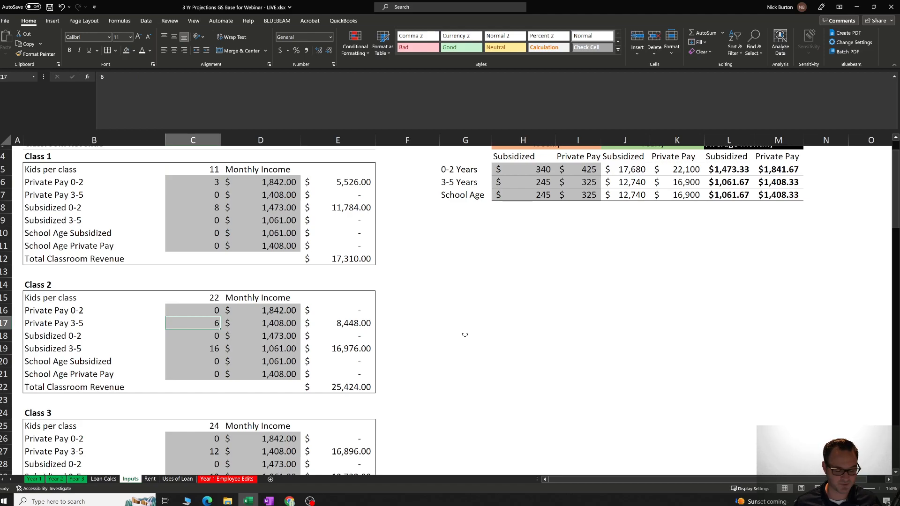
key("Down")
key("Down")
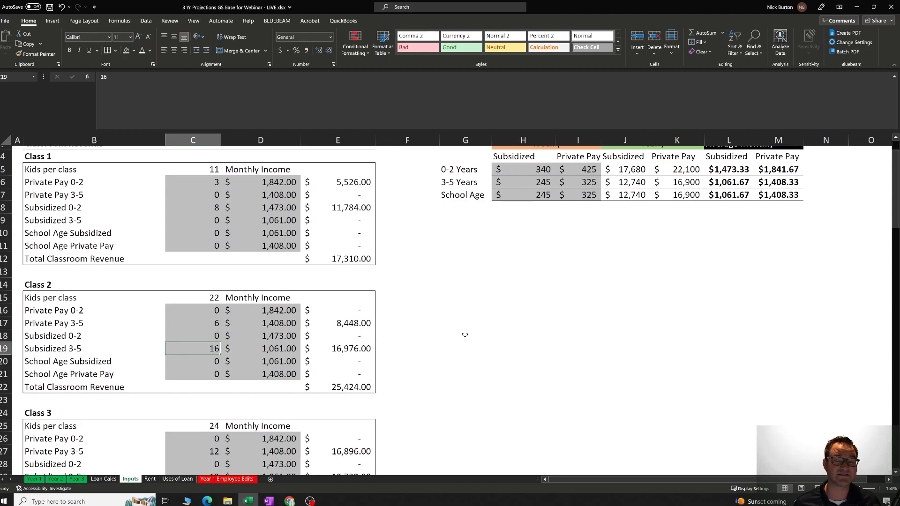
key("Up")
key("Up")
key("Up")
key("Up")
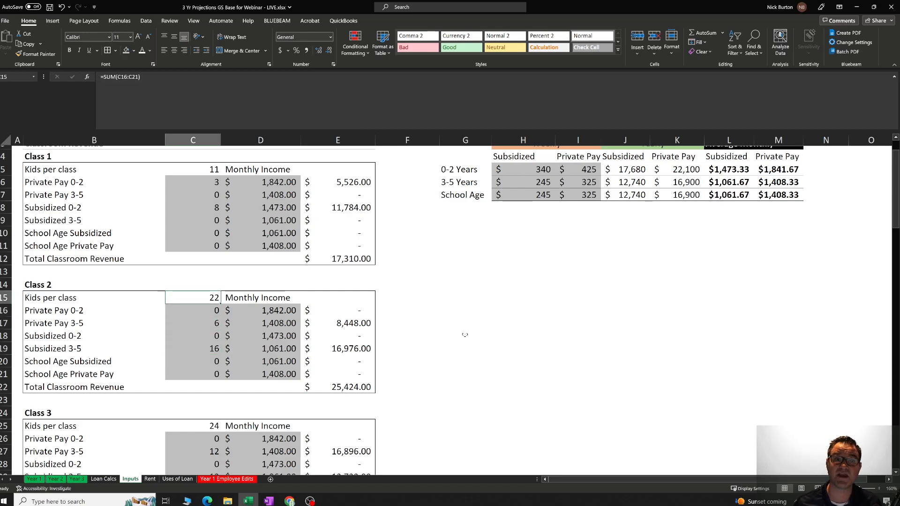
Review Class 3's number of kids and monthly income for Private Pay 3-5 and Subsidized 0-2.
scroll(205, 322, "down", 3)
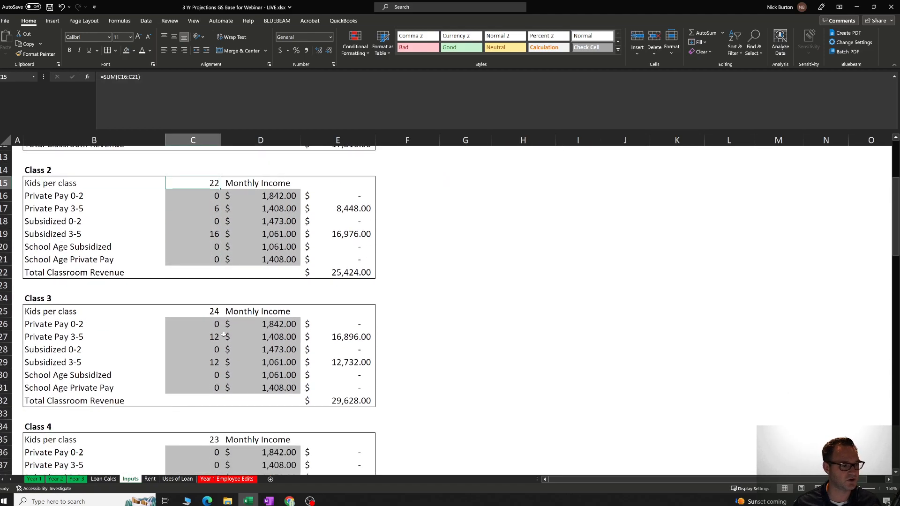
left_click(216, 336)
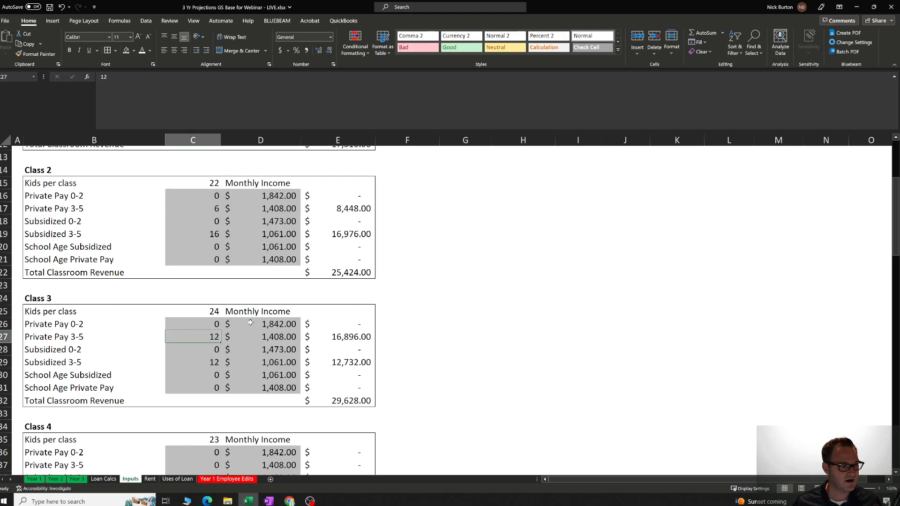
left_click(257, 338)
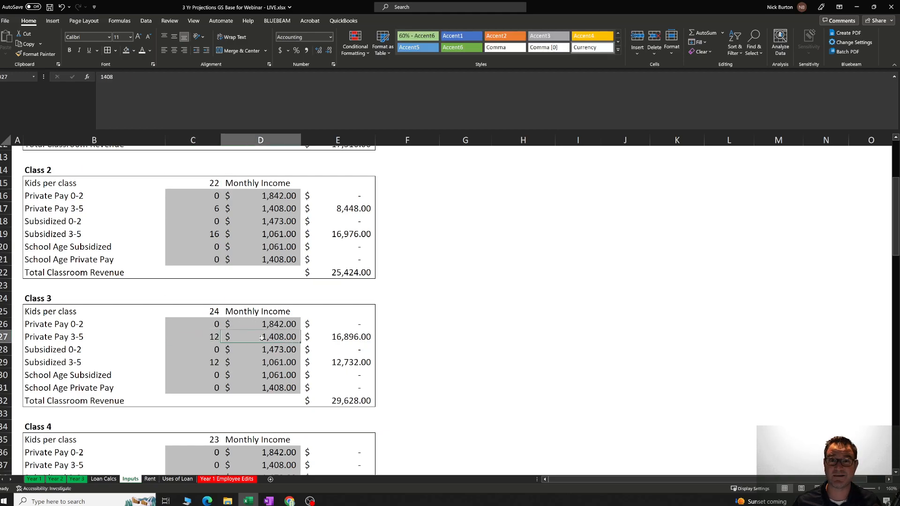
left_click(250, 346)
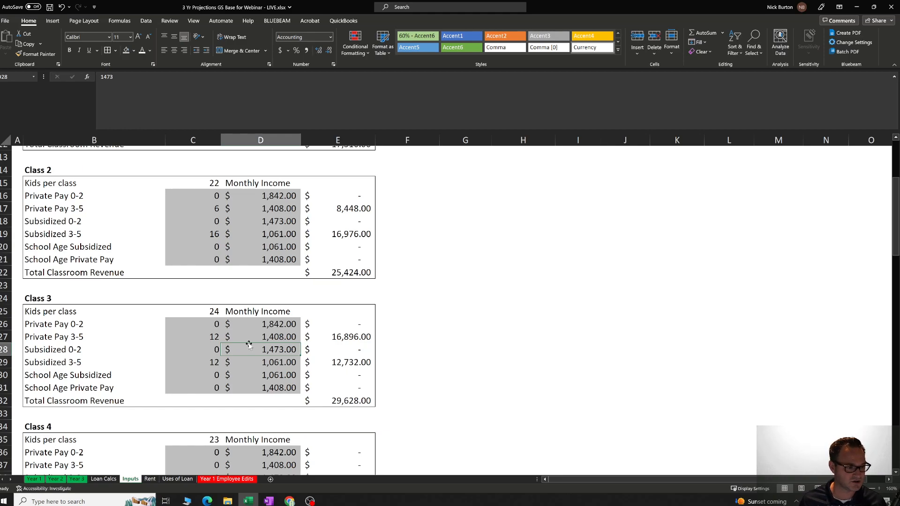
key("Left")
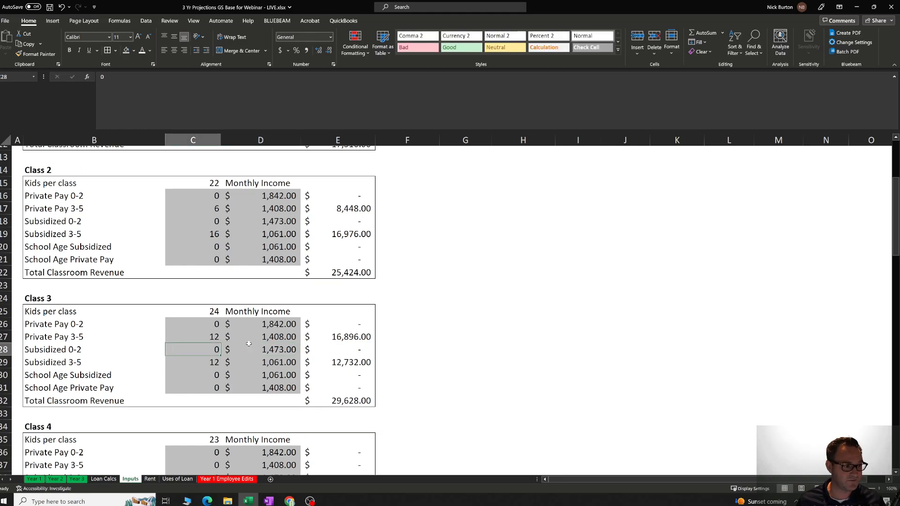
Review Class 4's School Age Private Pay kids count and look through the Class 5 to Class 8 revenue blocks.
scroll(281, 347, "down", 4)
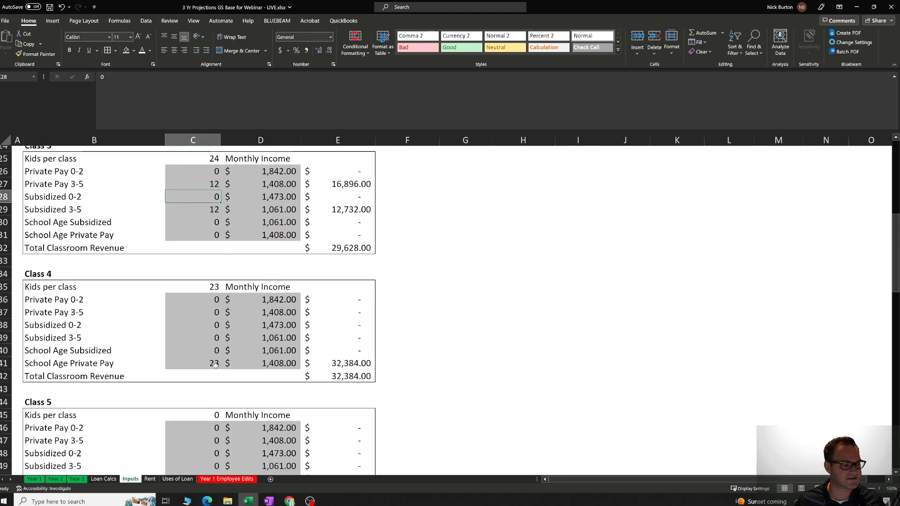
left_click(215, 366)
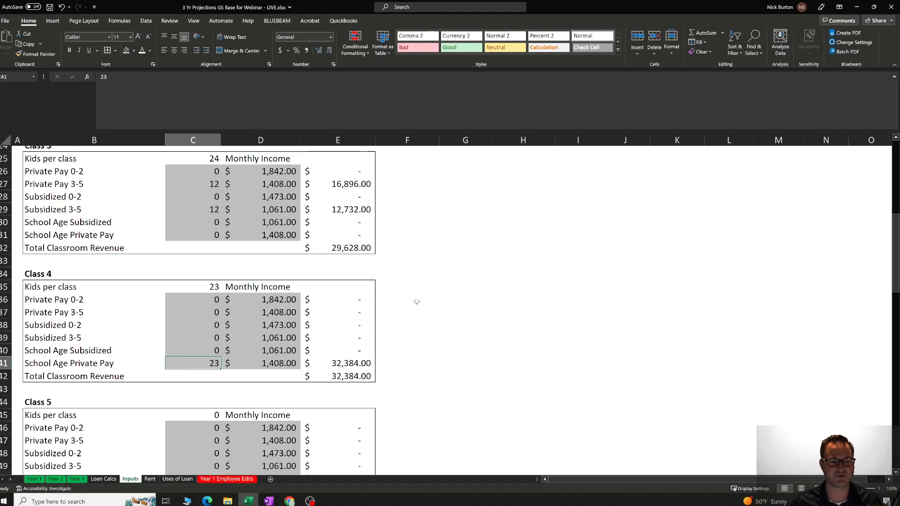
scroll(416, 301, "down", 2)
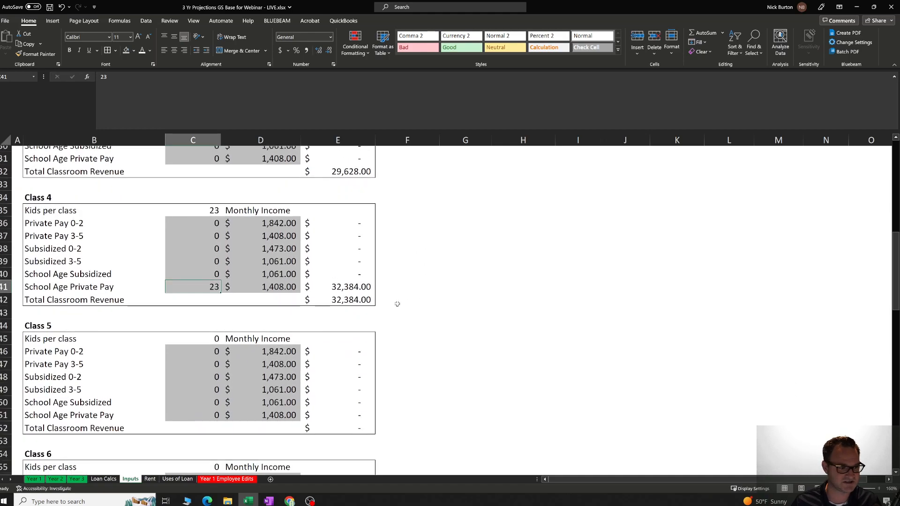
scroll(416, 298, "down", 3)
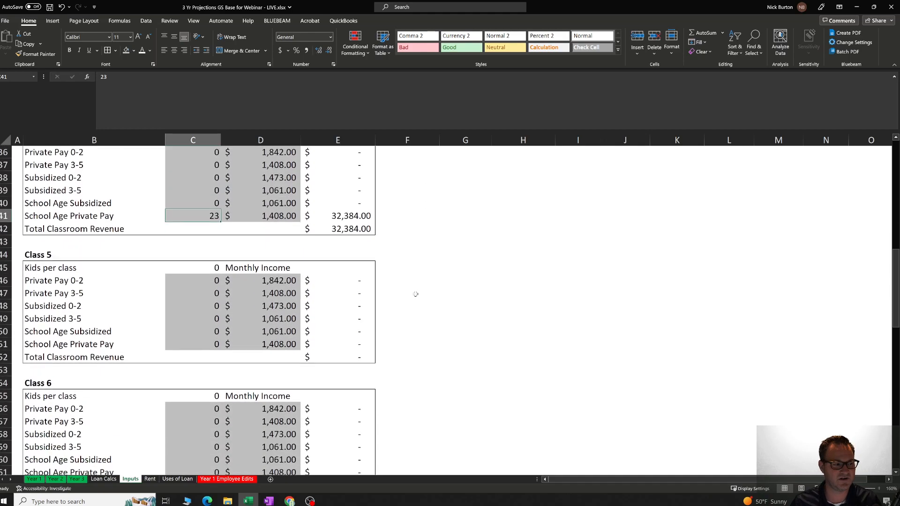
scroll(225, 273, "down", 4)
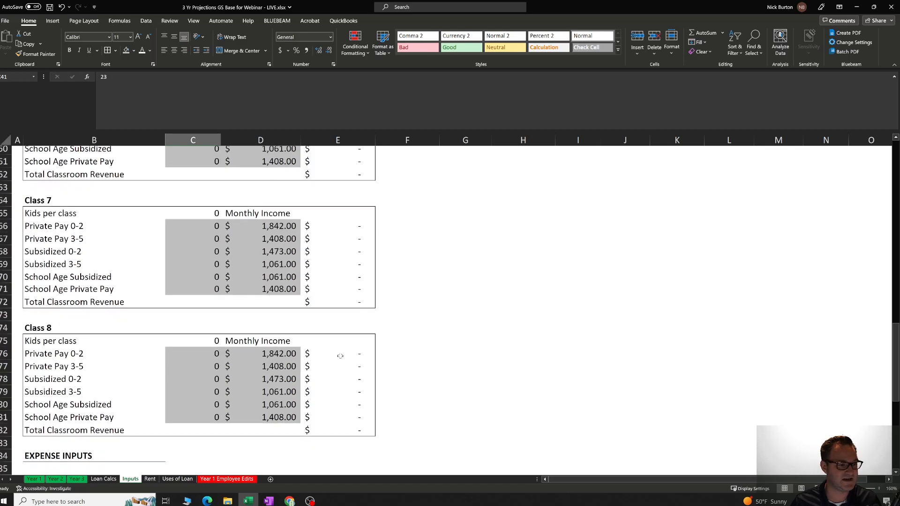
scroll(434, 343, "down", 1)
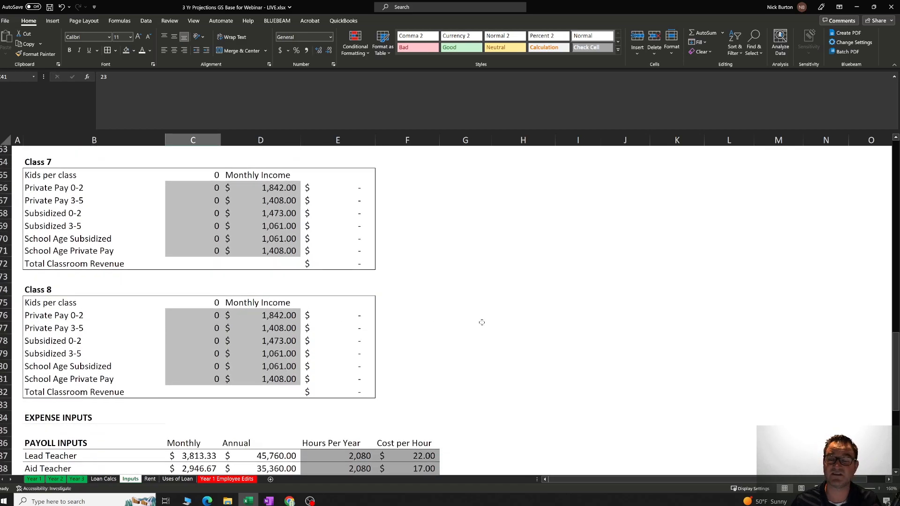
Review the whole Income Calculator table with its weekly, yearly and average monthly rates.
scroll(497, 317, "up", 15)
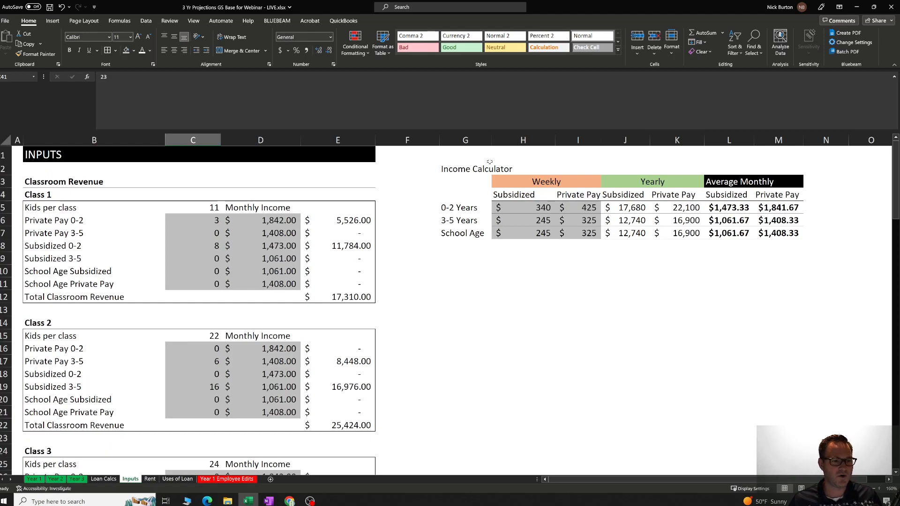
mouse_move(492, 162)
left_mouse_down()
mouse_move(844, 249)
mouse_move(793, 260)
left_mouse_up()
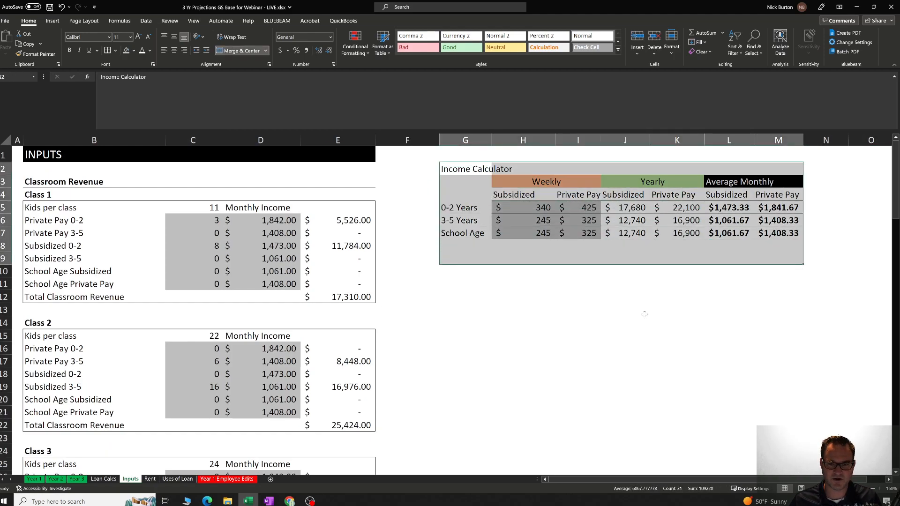
left_click(646, 313)
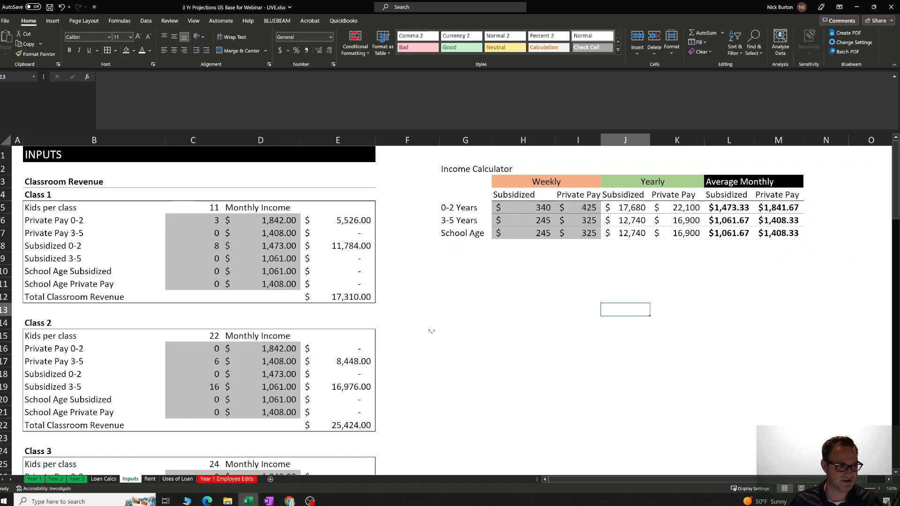
Review the Lead Teacher and Aid Teacher rows in the payroll inputs, including the Lead Teacher's hours per year.
scroll(431, 331, "down", 20)
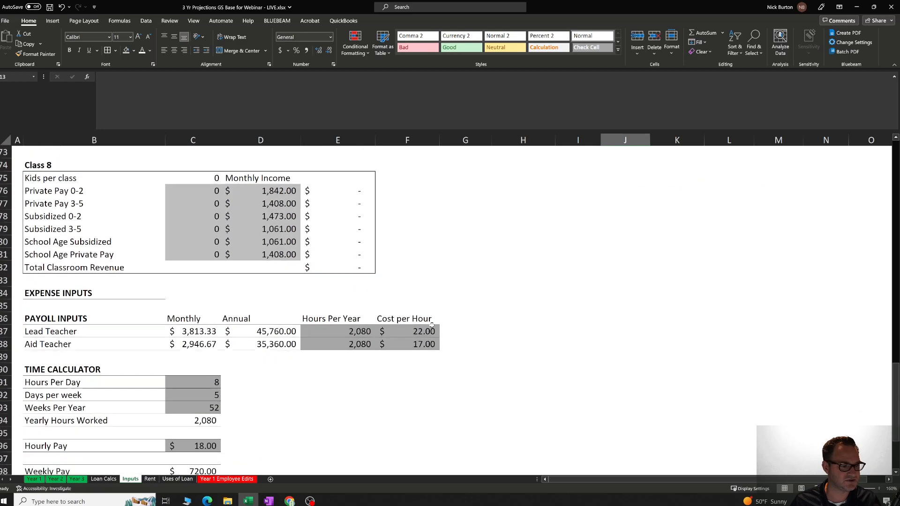
scroll(433, 325, "down", 2)
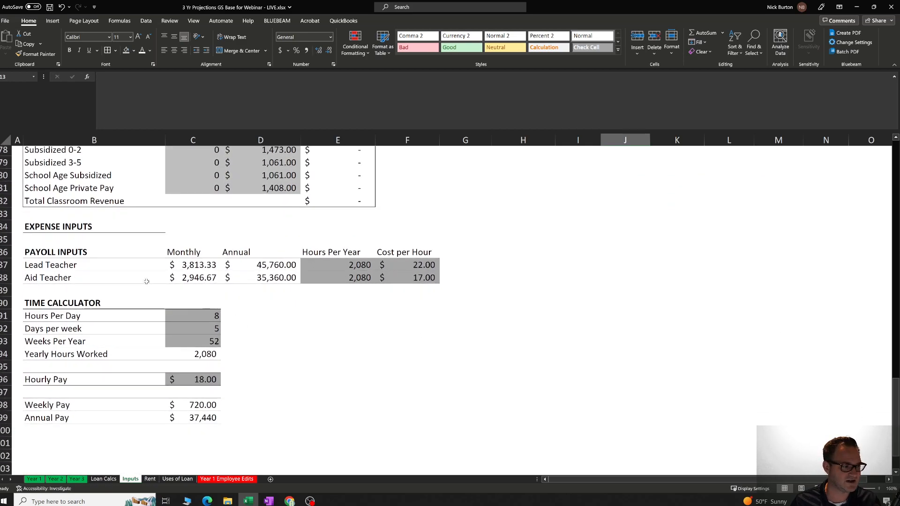
left_click(133, 265)
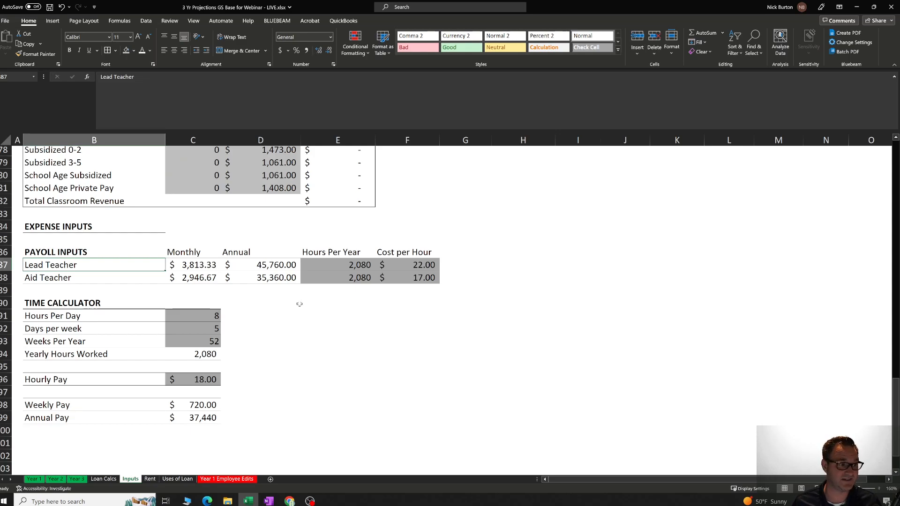
key("Down")
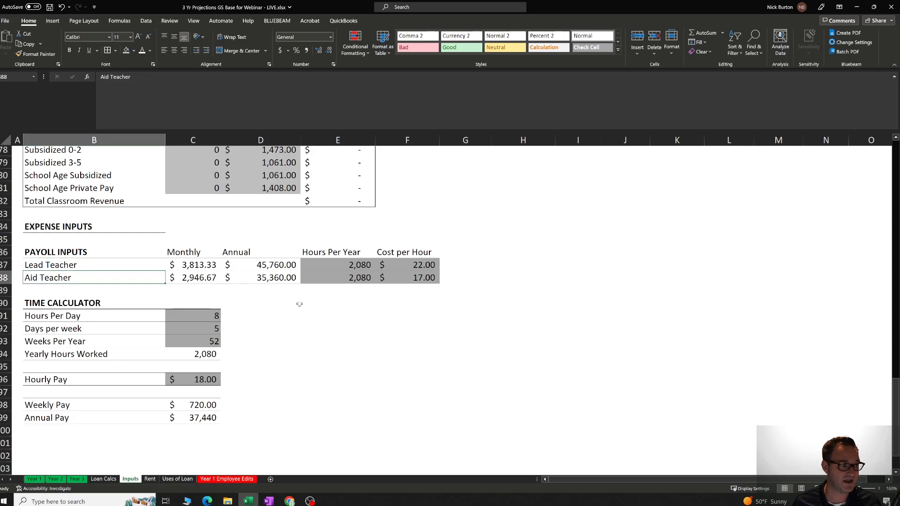
key("Up")
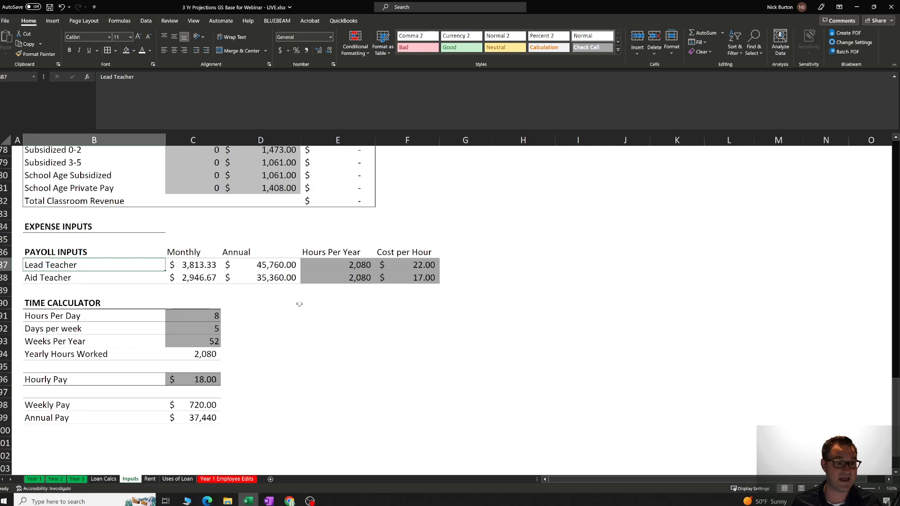
key("Right")
key("Right")
key("Right")
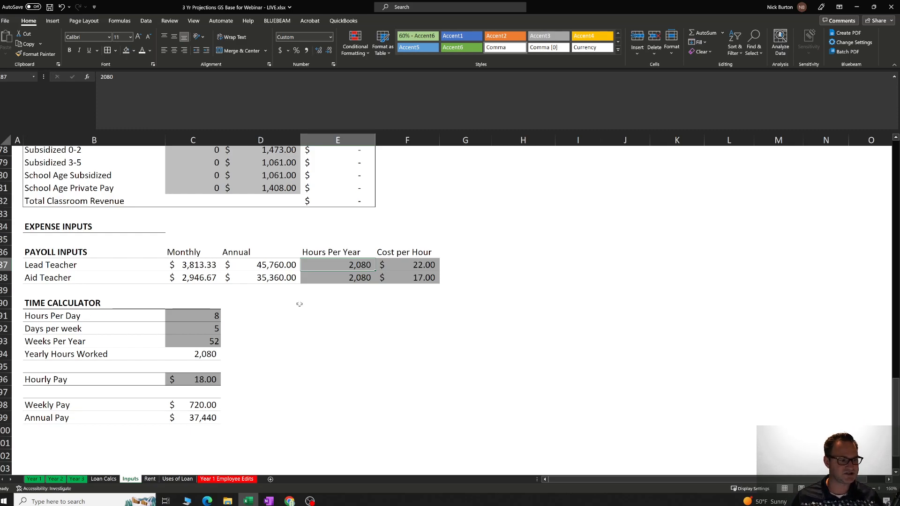
left_click(331, 337)
left_click(263, 353)
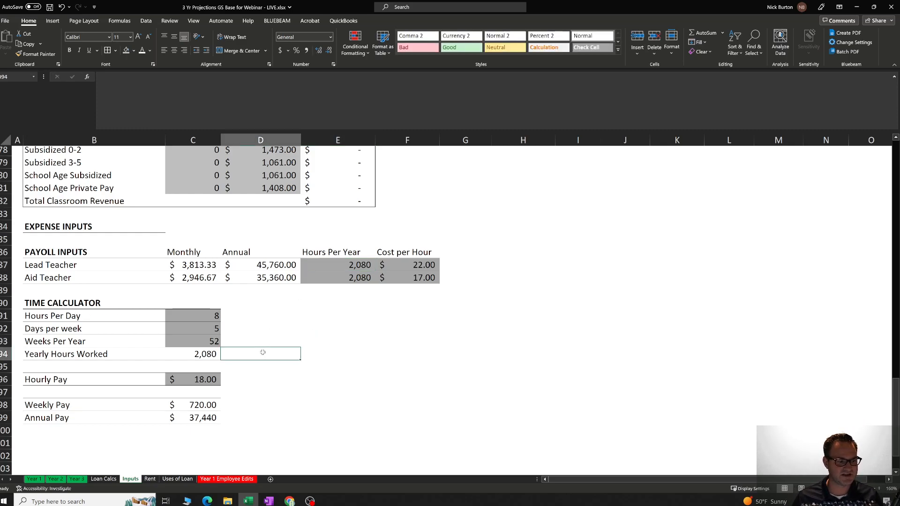
left_click(333, 267)
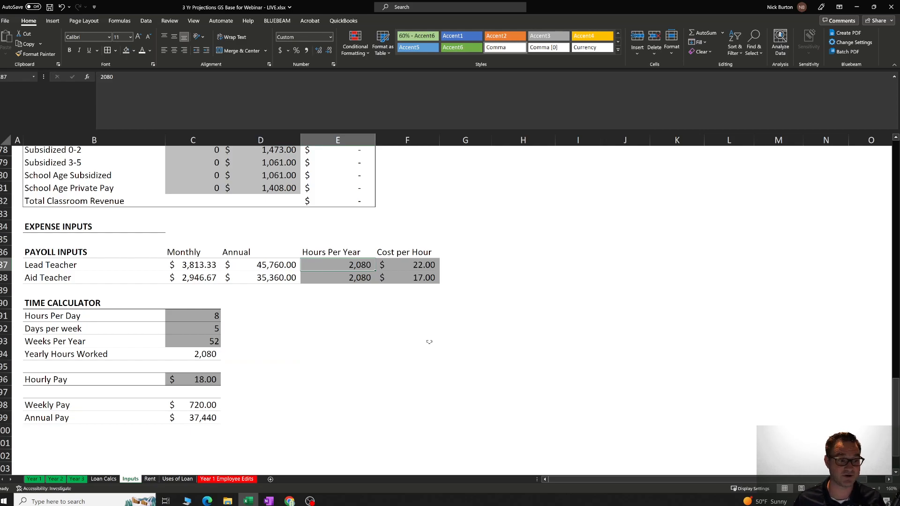
Examine the Time Calculator's hours per day, days per week and weeks per year, and the Yearly Hours Worked formula.
left_click(202, 314)
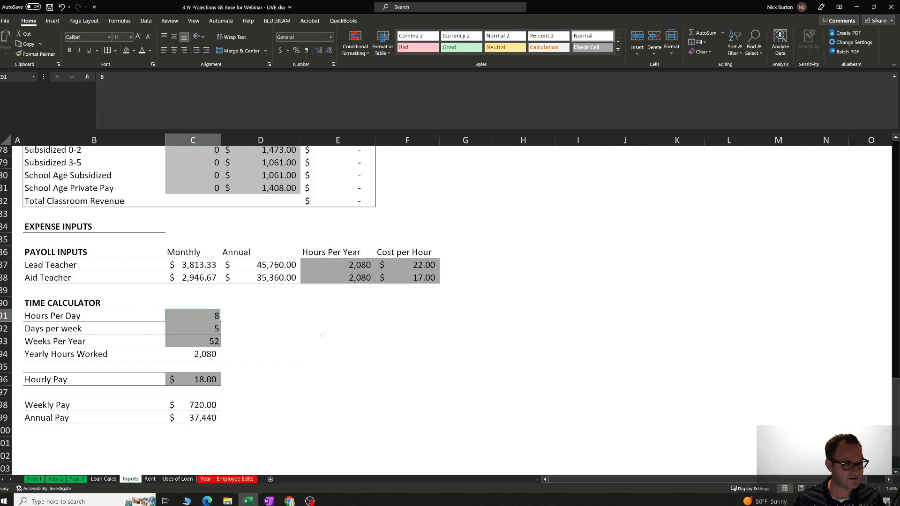
key("Down")
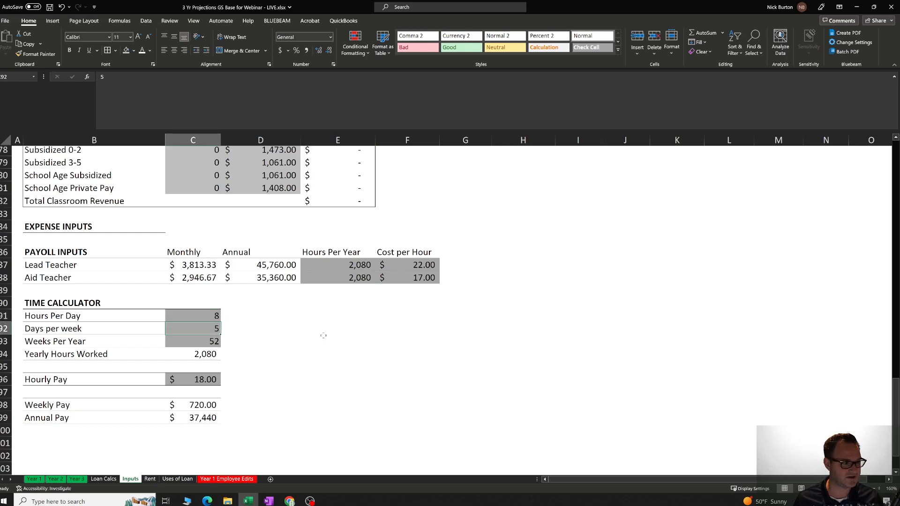
left_click_drag(56, 303, 209, 420)
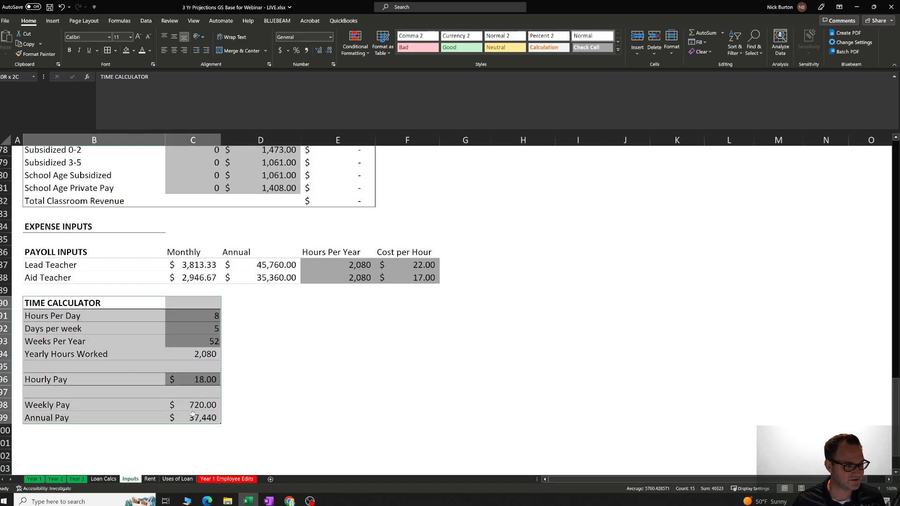
left_click(309, 378)
left_click(218, 316)
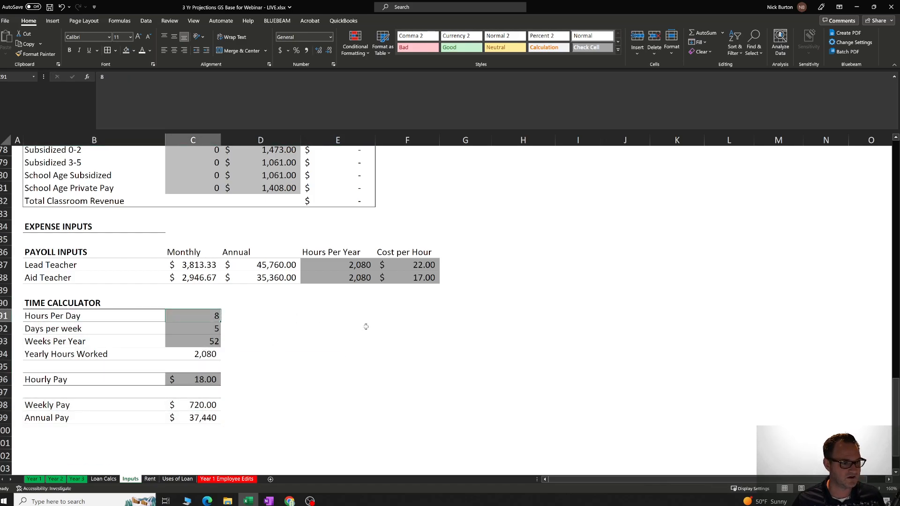
left_click(214, 330)
left_click(212, 345)
left_click(217, 355)
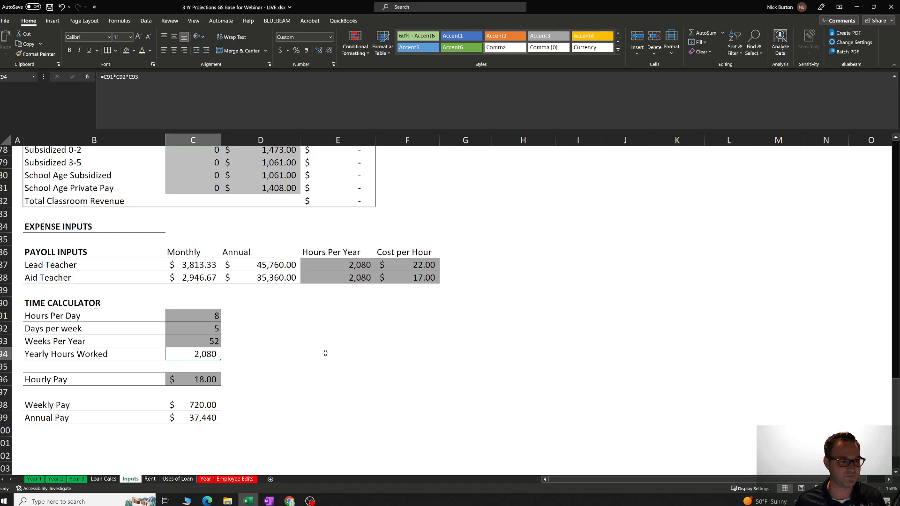
left_click(244, 382)
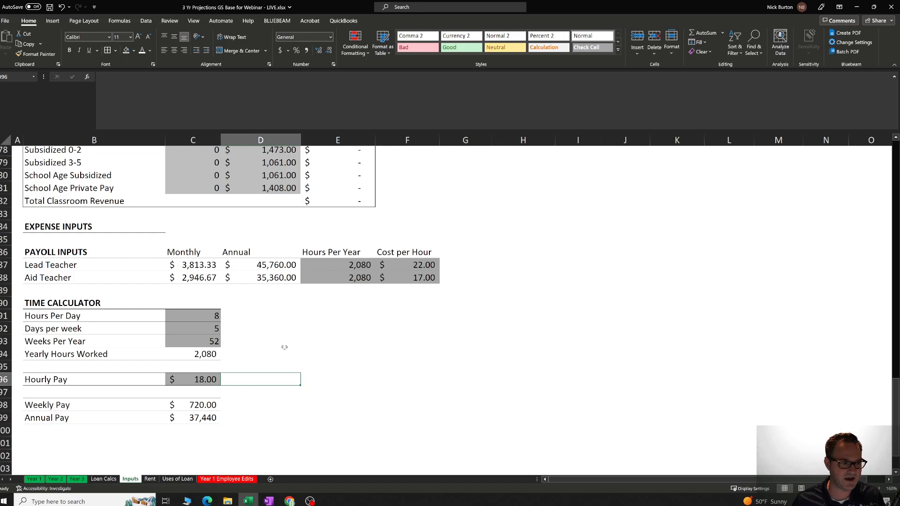
Check the Hours Per Year and Cost per Hour payroll inputs for the Lead Teacher and Aid Teacher.
left_click_drag(331, 265, 380, 279)
left_click(337, 327)
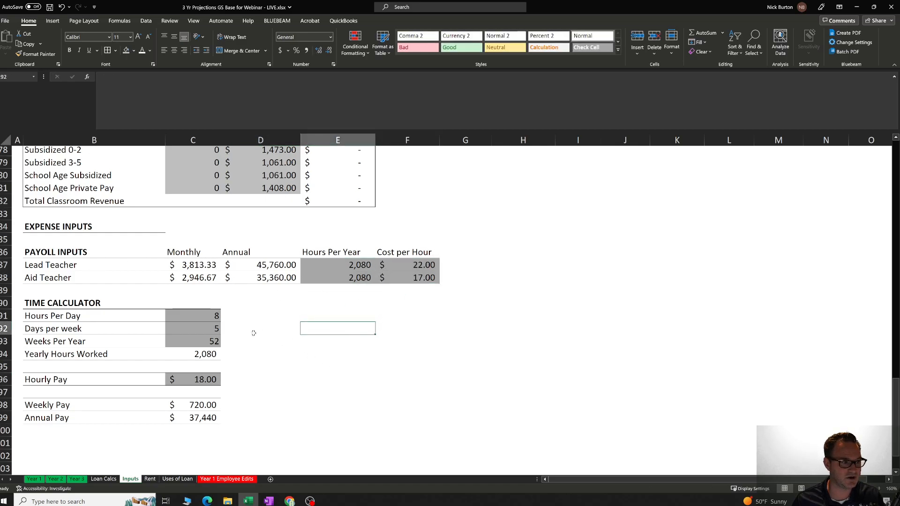
left_click(305, 307)
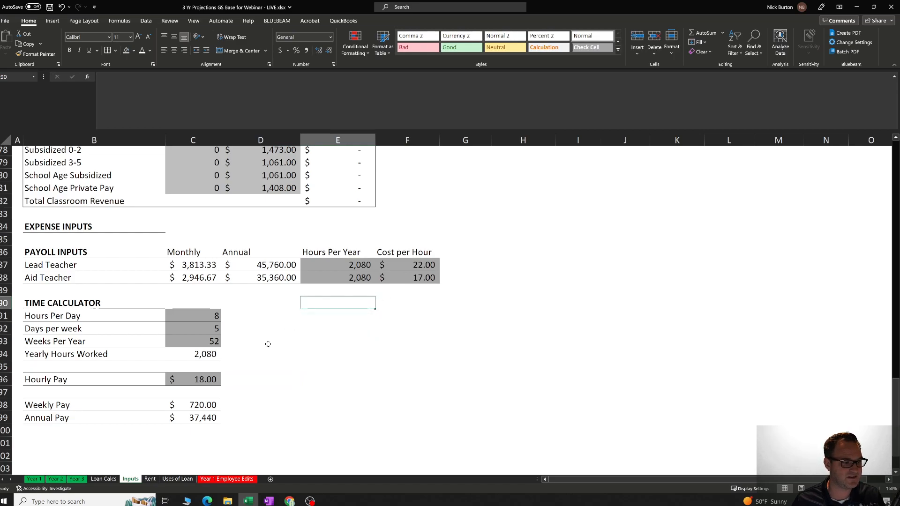
left_click(285, 315)
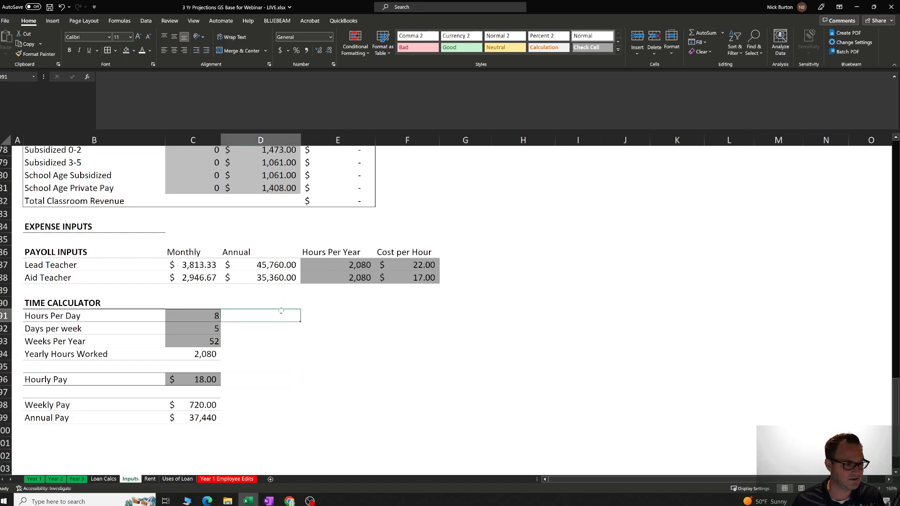
left_click(89, 280)
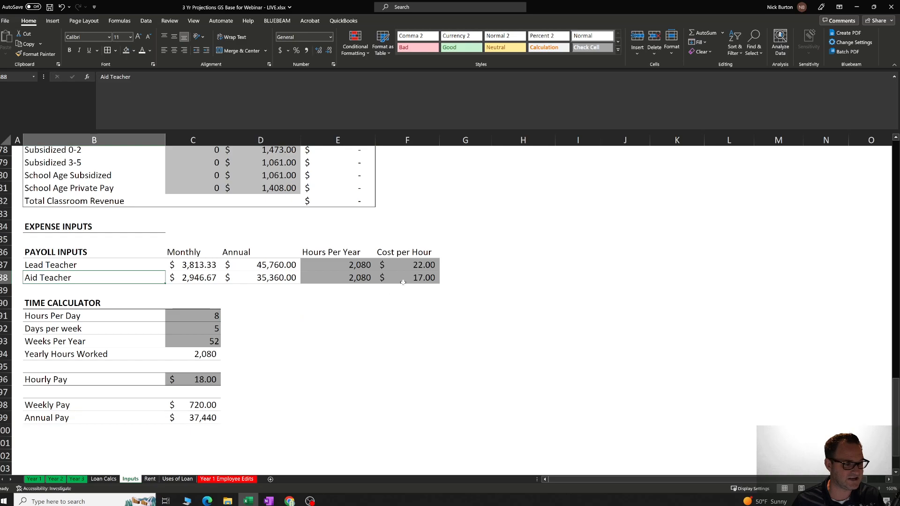
left_click(346, 279)
Set Hours Per Day in the Time Calculator to 6.
left_click(283, 326)
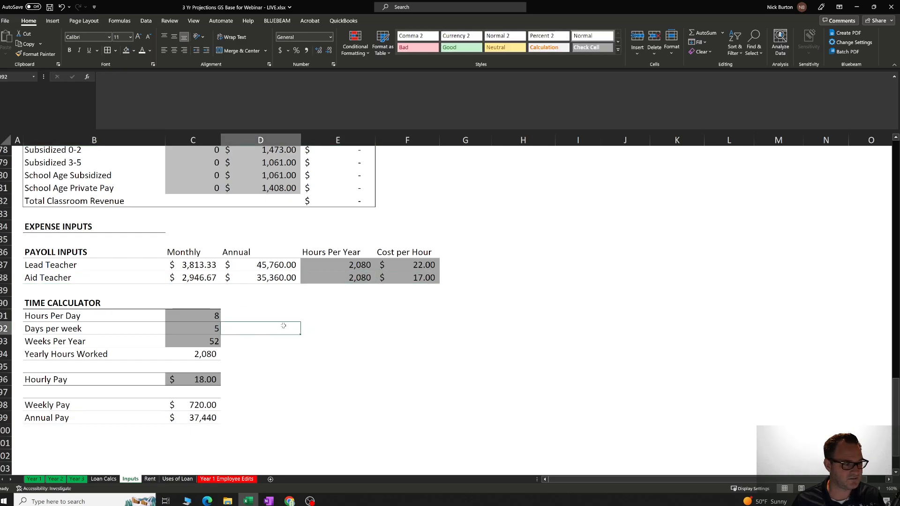
left_click(216, 317)
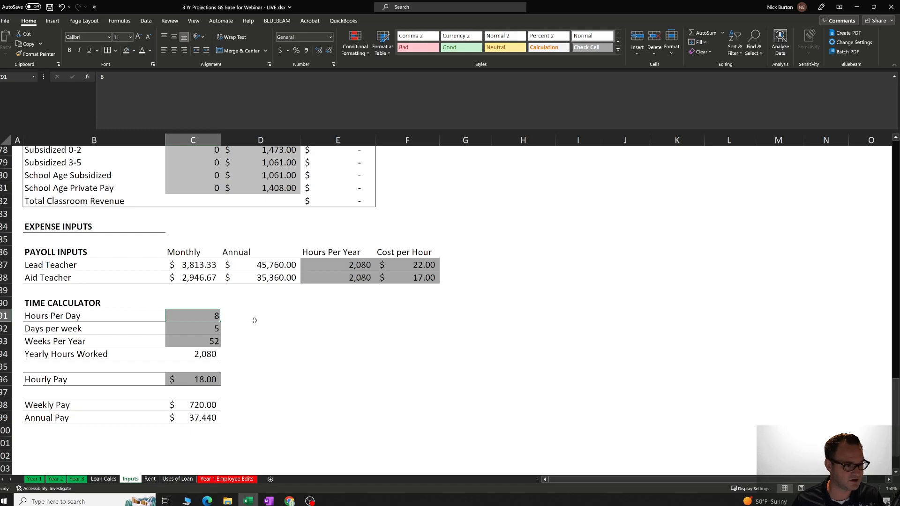
type("6")
key("Return")
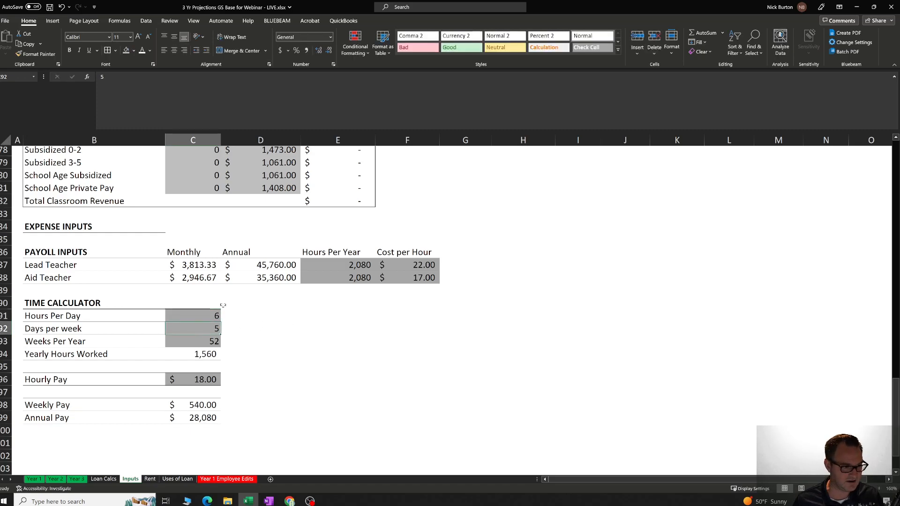
Set the Aid Teacher's Hours Per Year to 1560, taken from the Time Calculator's Yearly Hours Worked, and check the Annual cost formula.
left_click(219, 342)
left_click(211, 355)
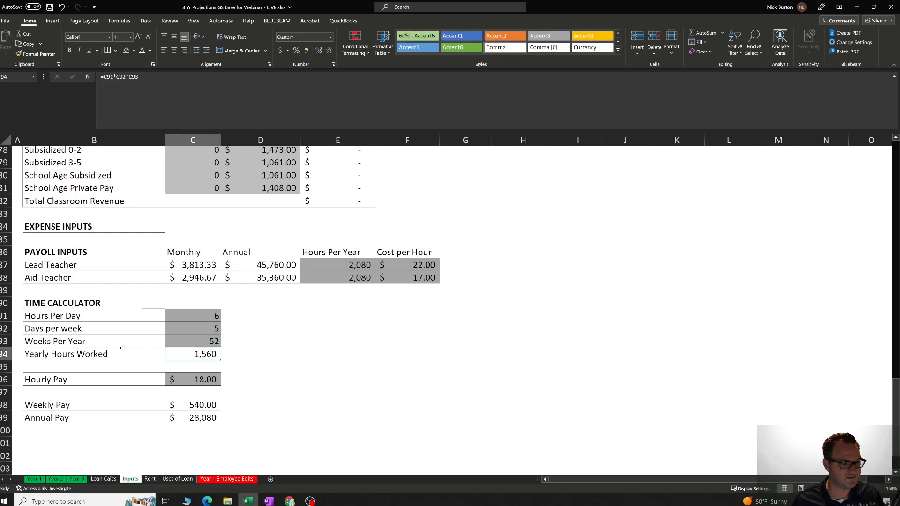
key("Right")
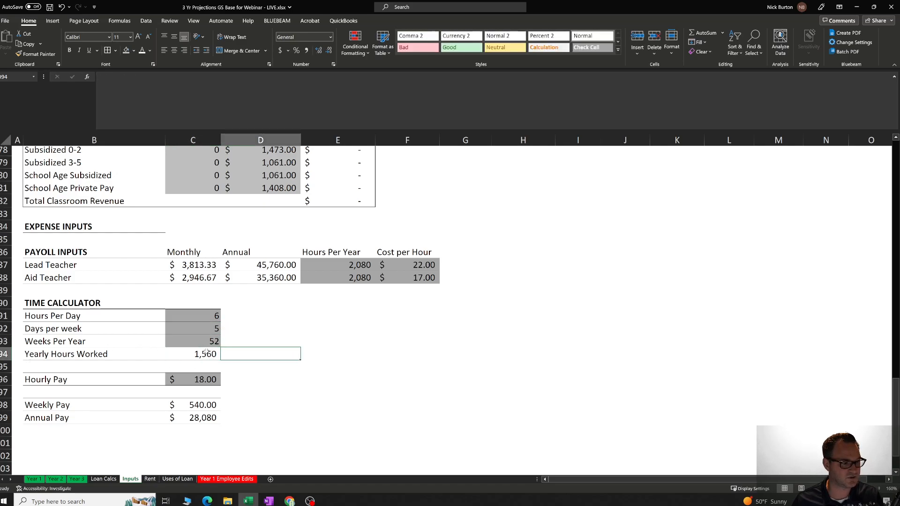
left_click(335, 279)
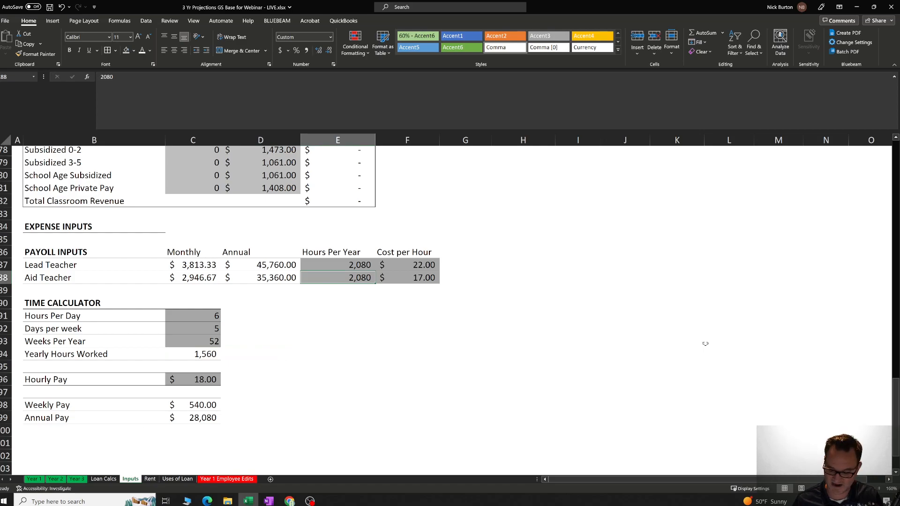
type("1560")
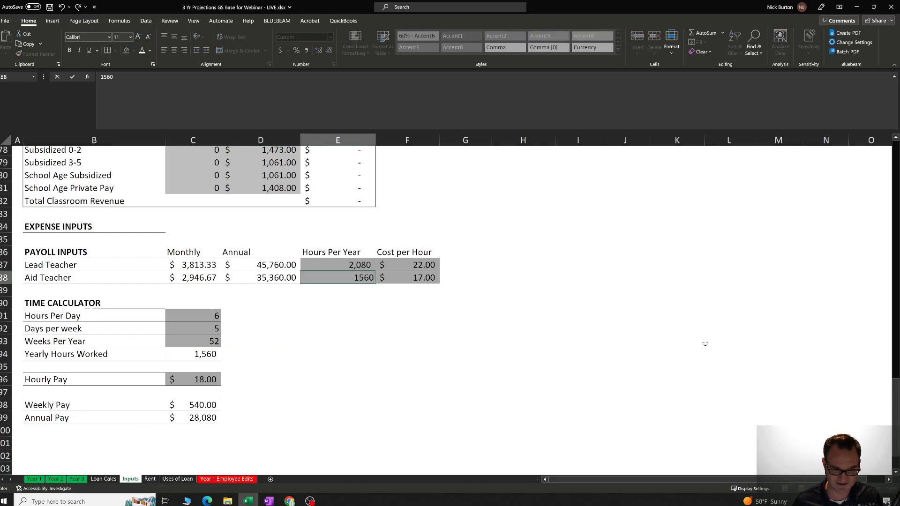
left_click(451, 353)
left_click(422, 280)
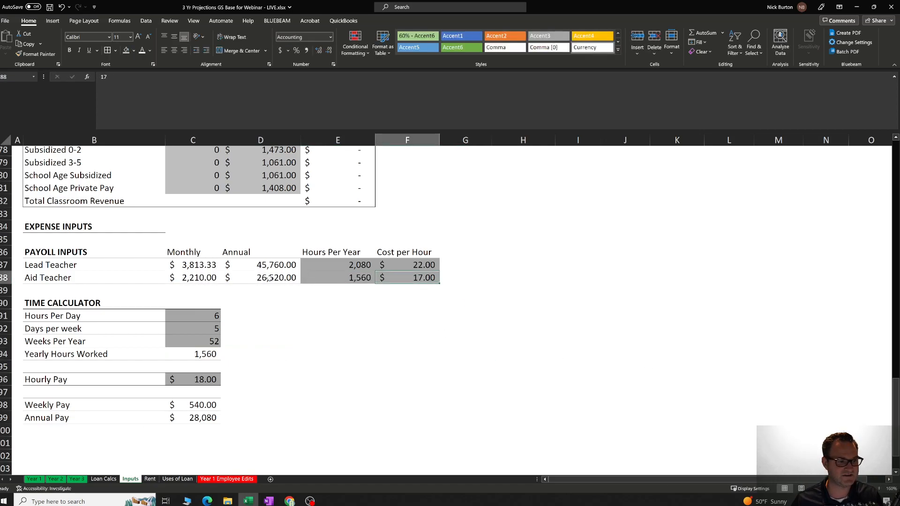
left_click(269, 279)
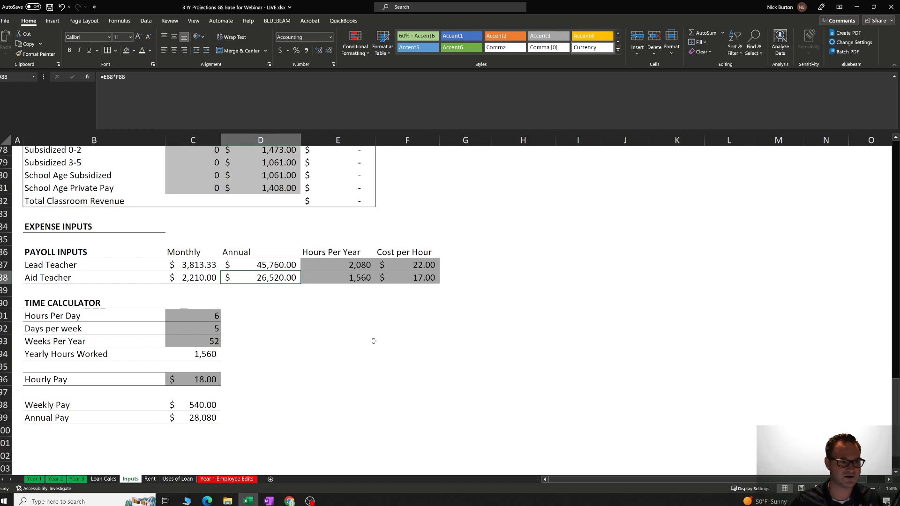
Undo the Aid Teacher's Hours Per Year change and review the Time Calculator and the payroll input cells.
left_click(62, 7)
left_click_drag(192, 319, 205, 409)
left_click(346, 354)
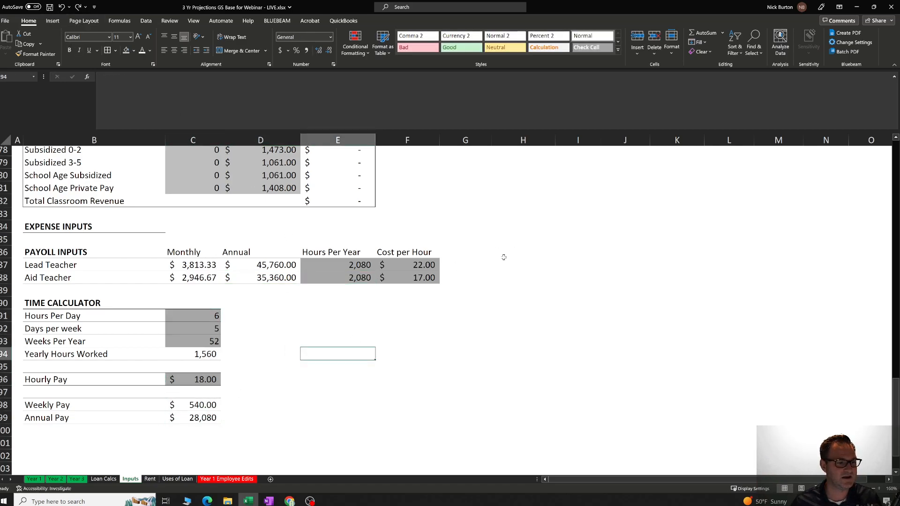
left_click_drag(434, 281, 352, 266)
left_click(365, 241)
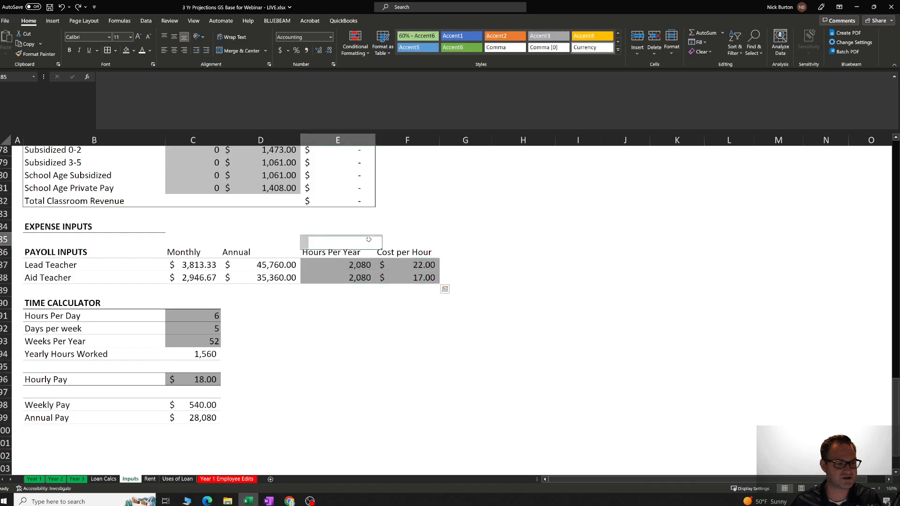
Set the Lead Teacher's Cost per Hour to 45 and check the Annual cost formula.
left_click(431, 266)
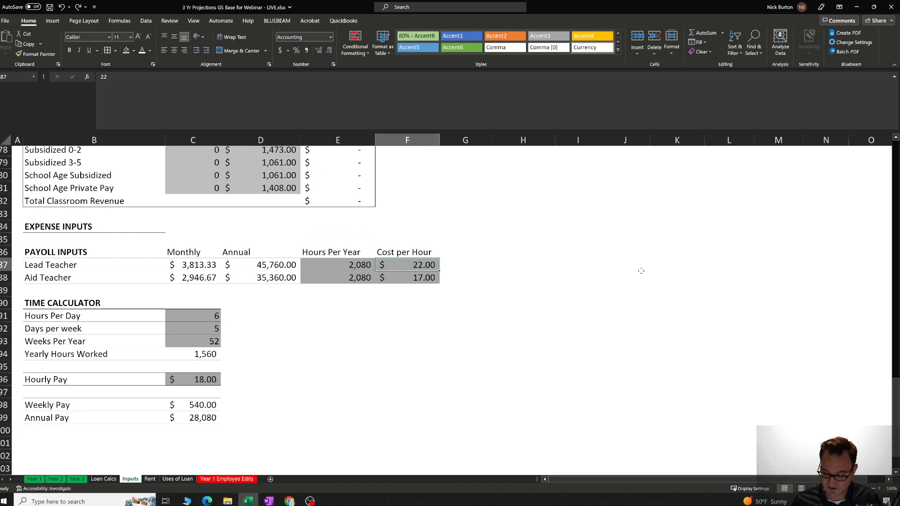
type("45")
left_click(464, 319)
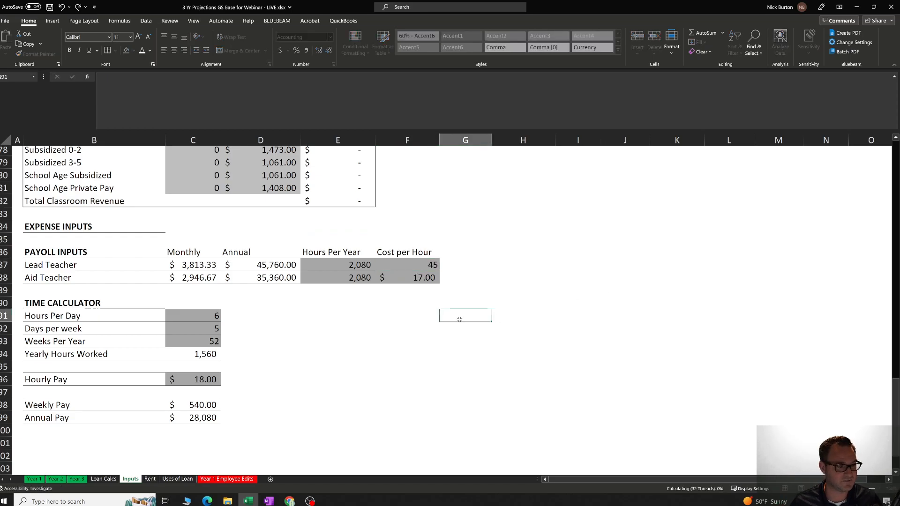
left_click(289, 266)
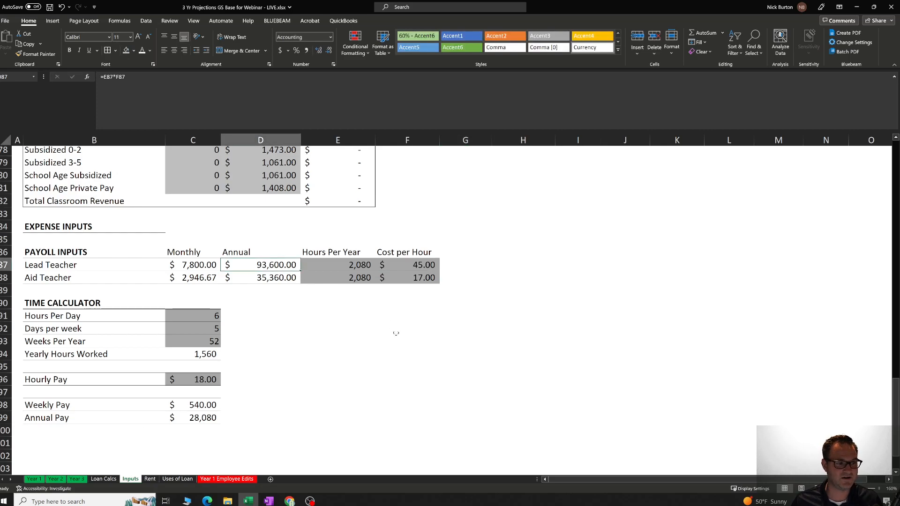
Set the Lead Teacher's Cost per Hour to 25.
left_click(422, 265)
type("25")
key("Return")
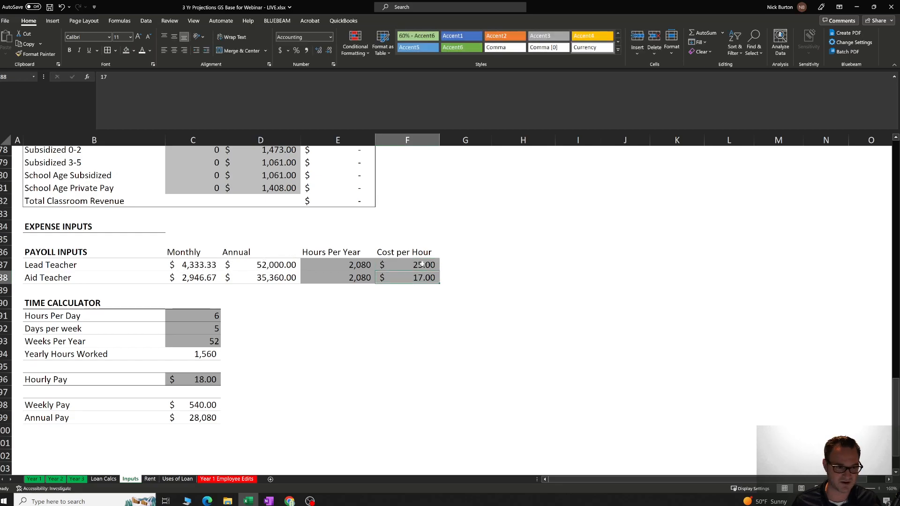
left_click(311, 328)
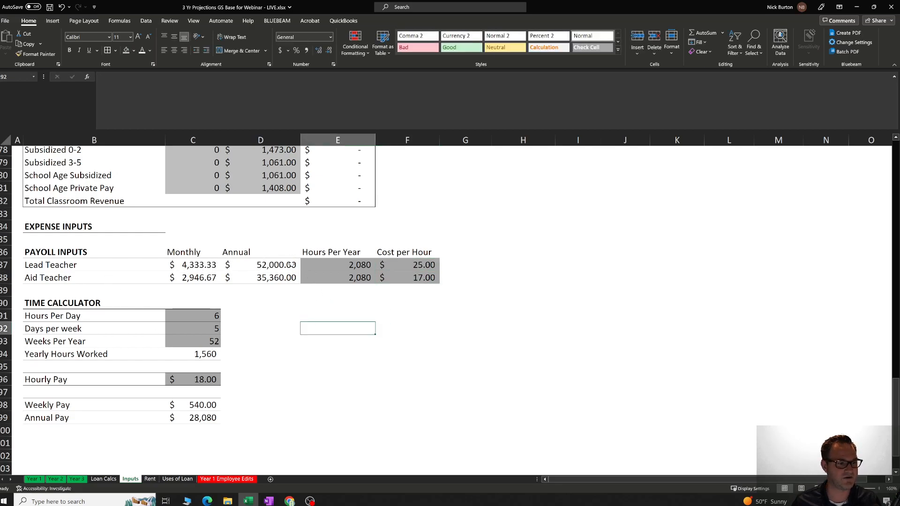
Review the Annual costs for both teacher roles, along with the rest of their payroll figures.
left_click_drag(292, 265, 292, 276)
left_click(310, 315)
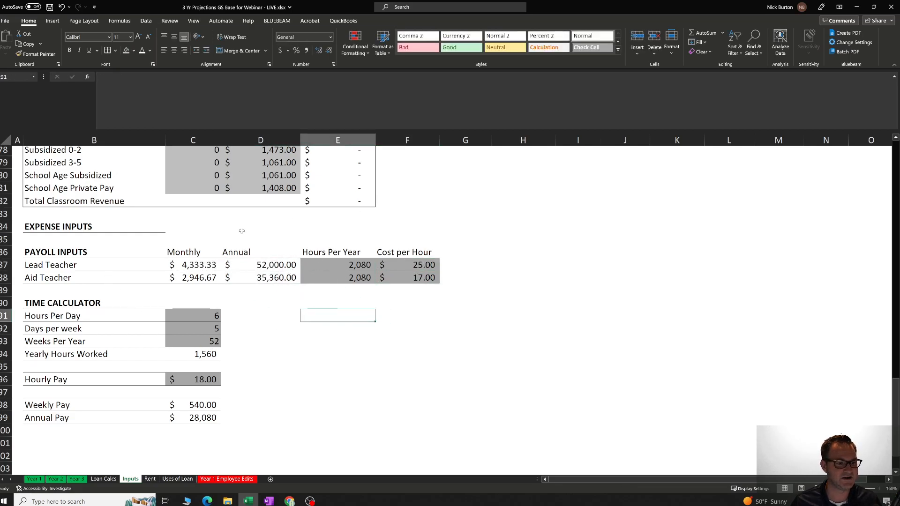
left_click_drag(194, 265, 423, 278)
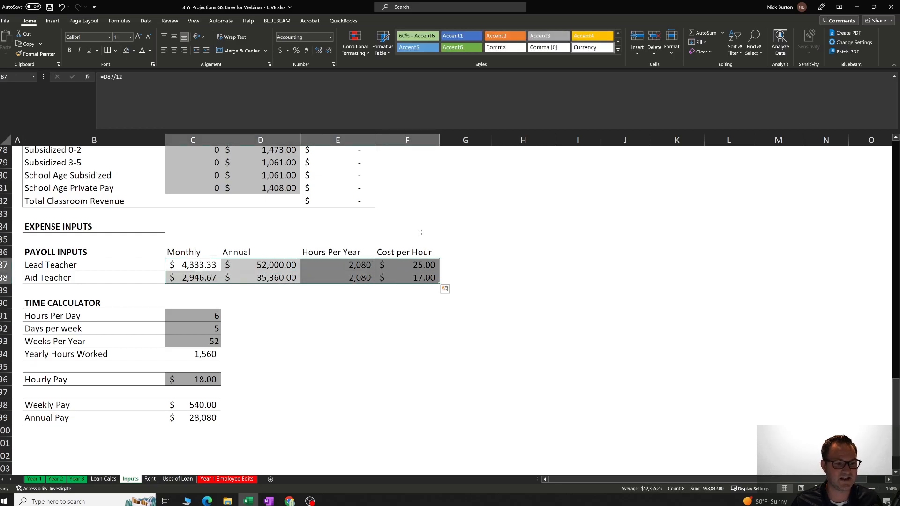
left_click(422, 232)
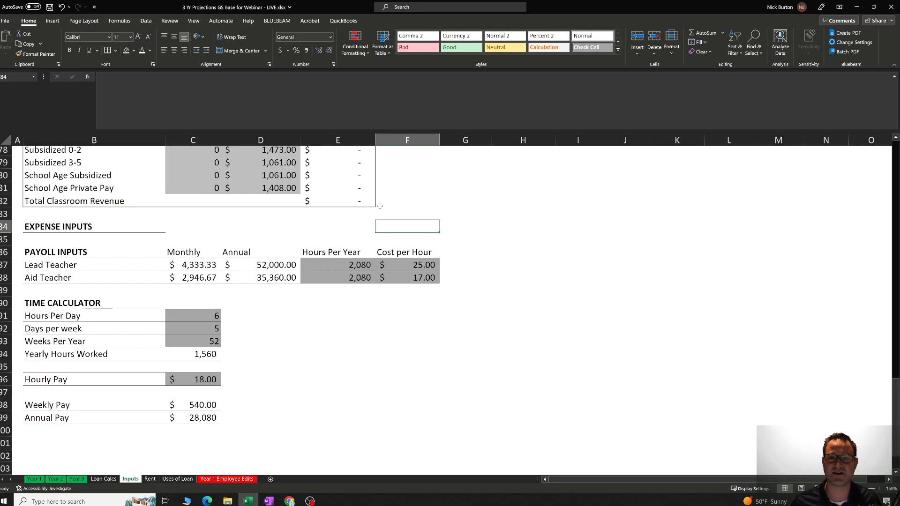
Examine the whole Time Calculator block, from Hours Per Day through Annual Pay, beside the payroll inputs.
left_click(406, 341)
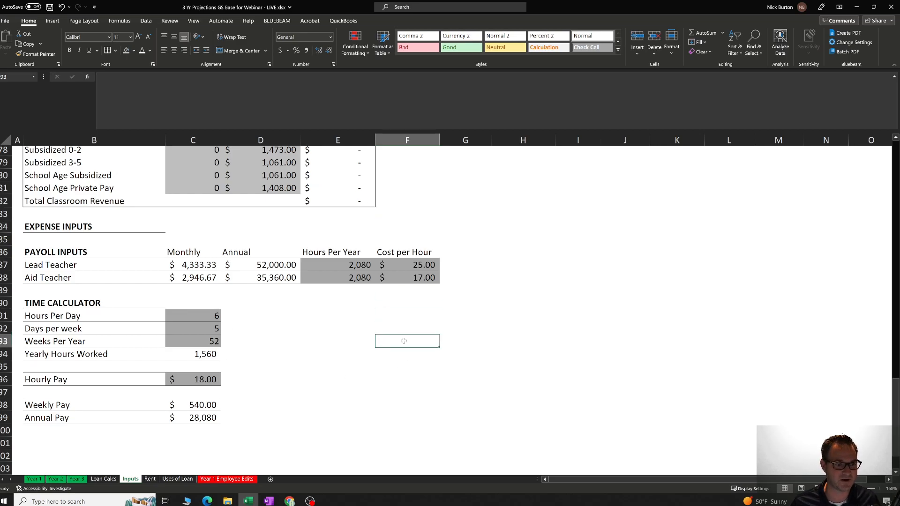
left_click_drag(160, 304, 180, 425)
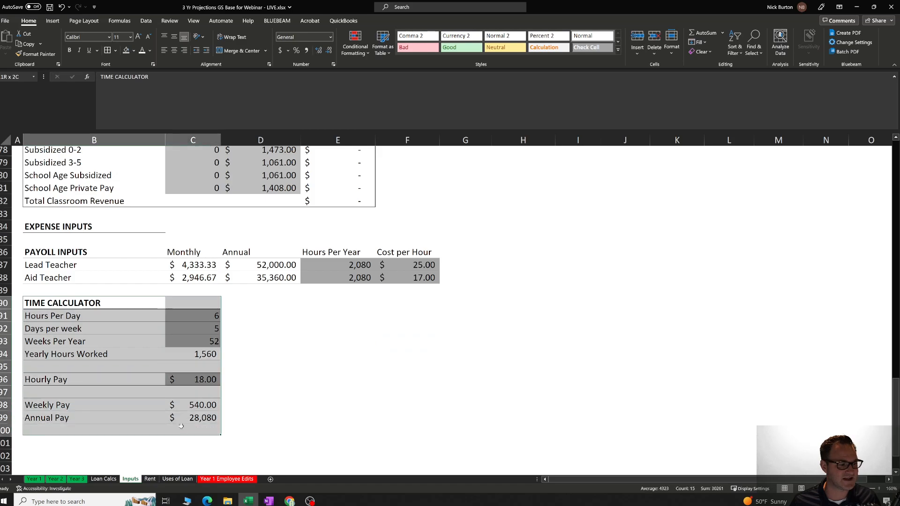
left_click(304, 381)
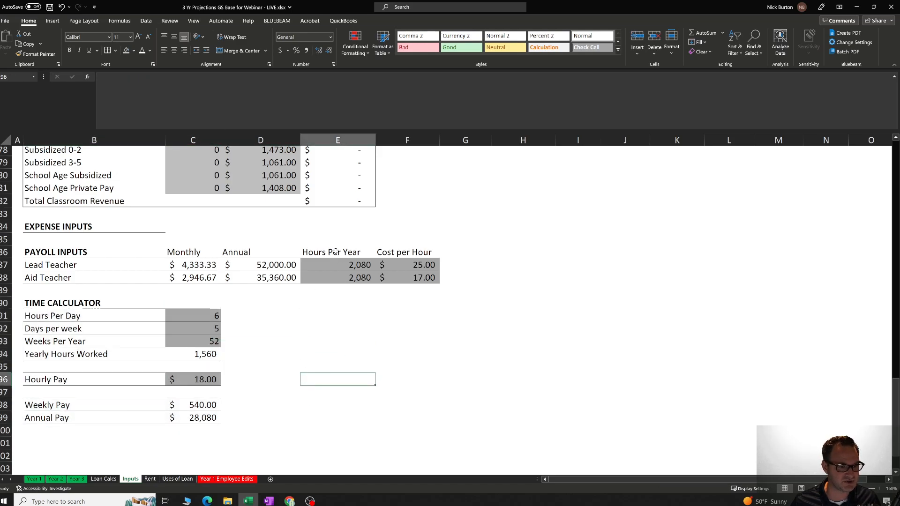
left_click(415, 319)
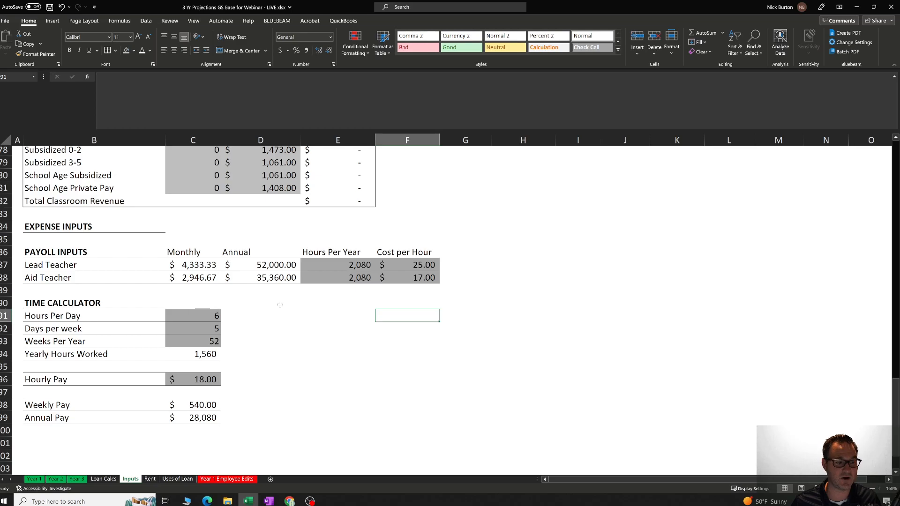
left_click(486, 291)
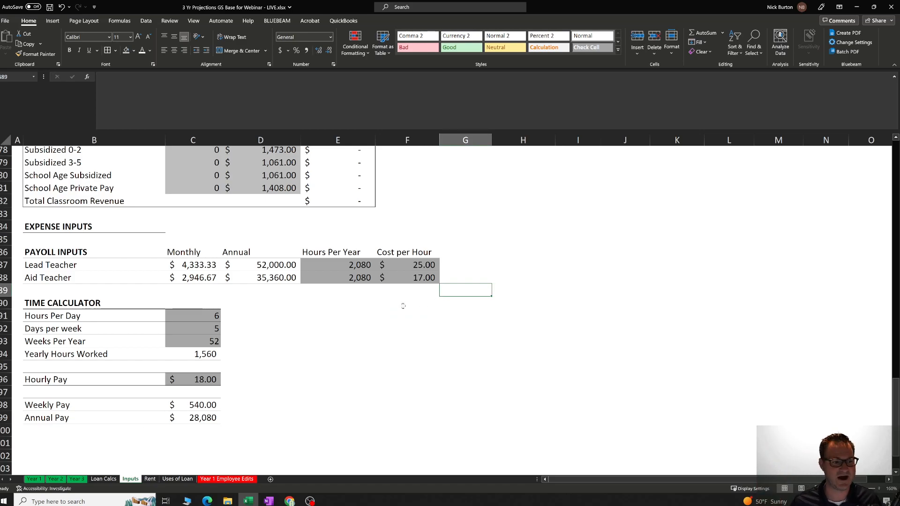
left_click(402, 306)
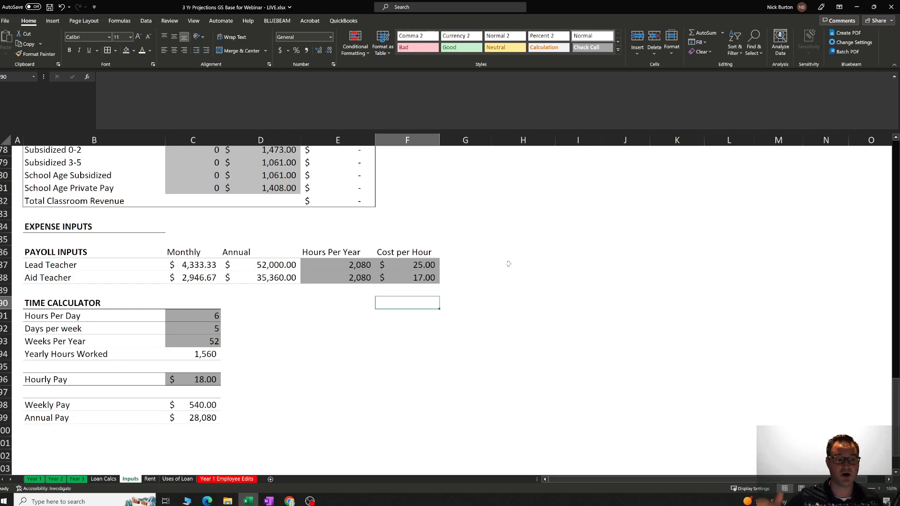
left_click(364, 369)
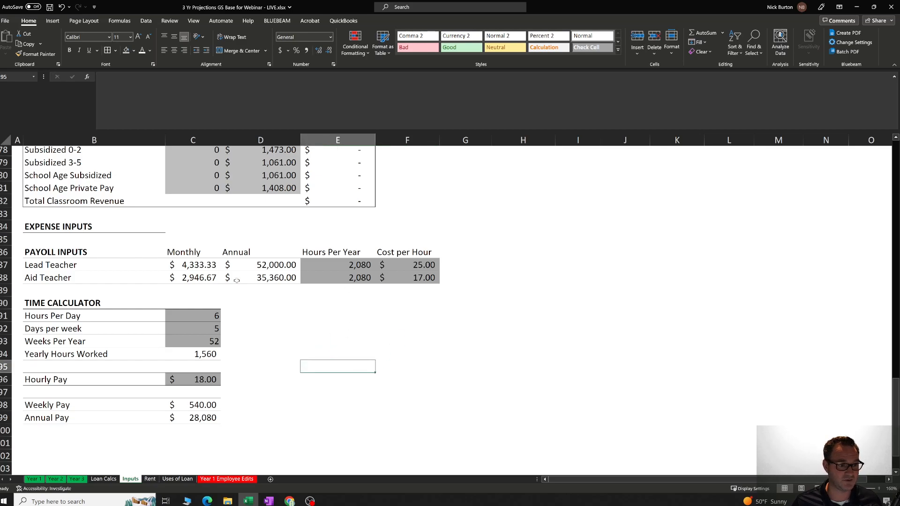
Check the Hours Per Year and Cost per Hour cells for both teachers, focusing on the Lead Teacher.
left_click_drag(345, 264, 384, 276)
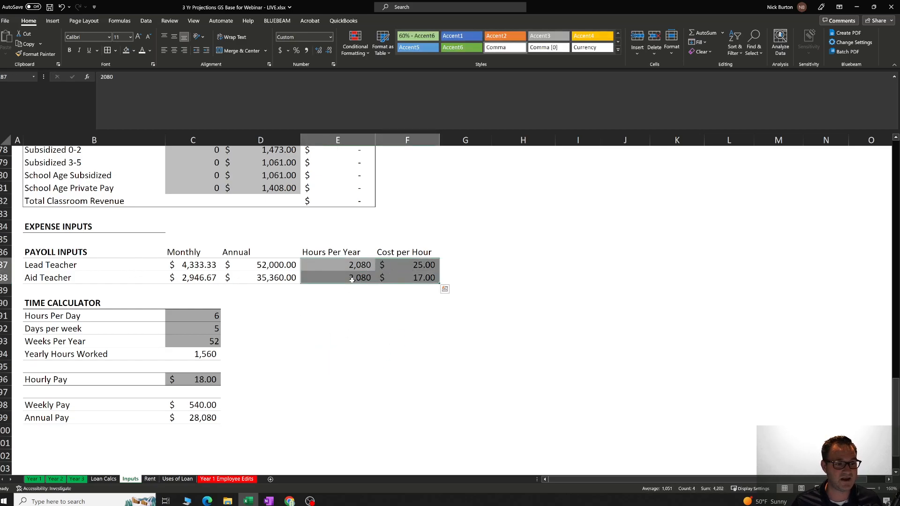
left_click(358, 266)
left_click(421, 265)
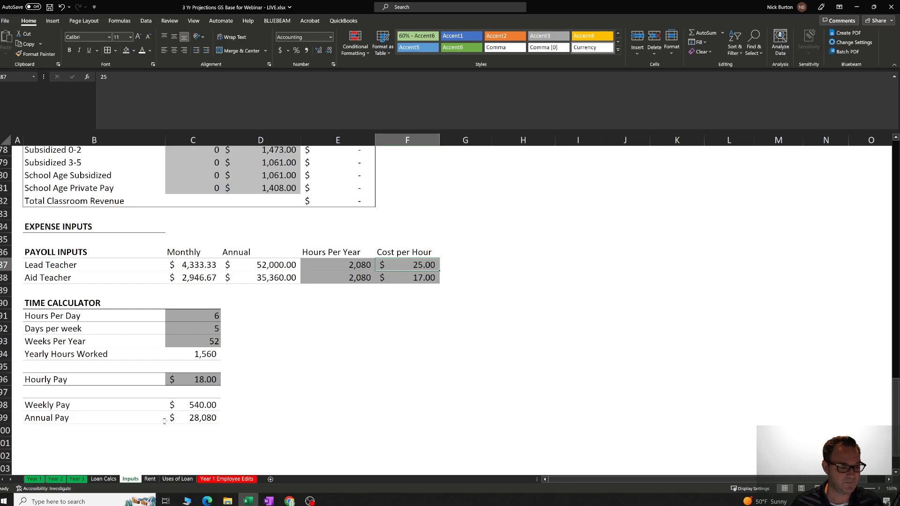
View the Year 1 projections sheet, and return to the Inputs sheet to check Class 1's Kids per class formula.
left_click(33, 479)
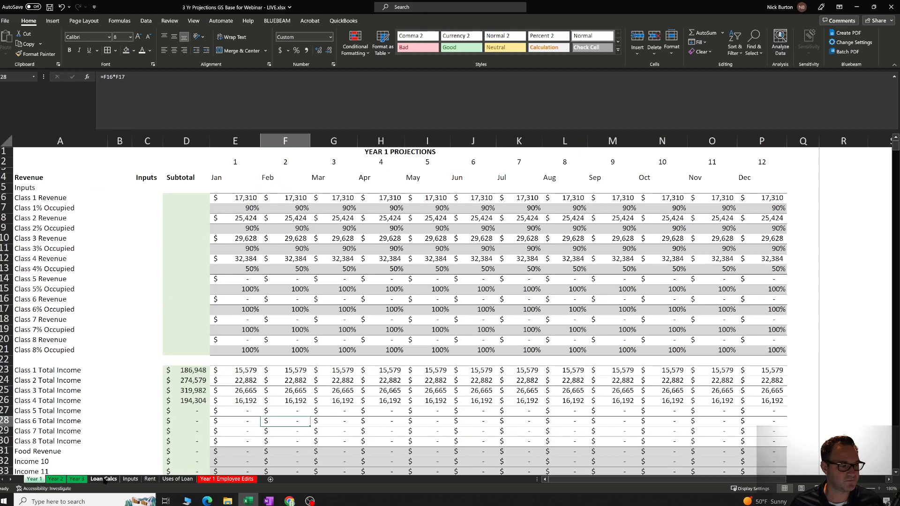
left_click(133, 480)
scroll(320, 344, "up", 20)
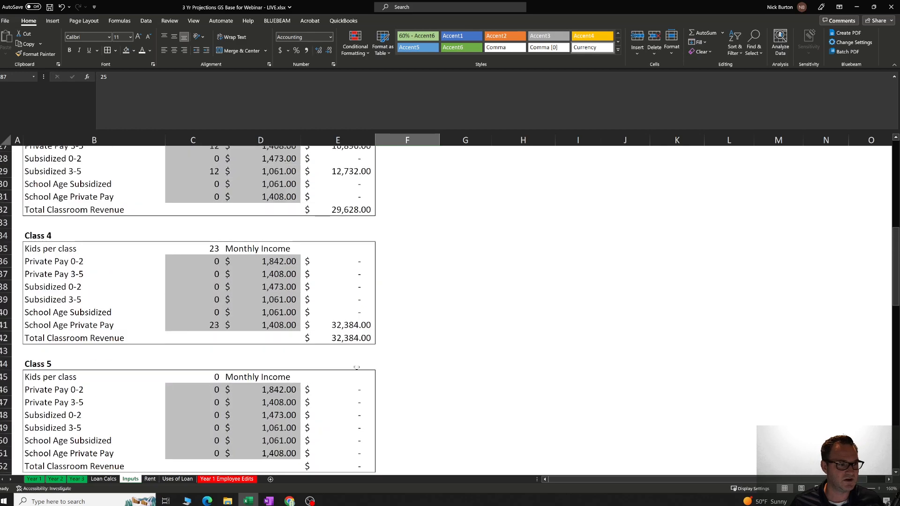
left_click(212, 208)
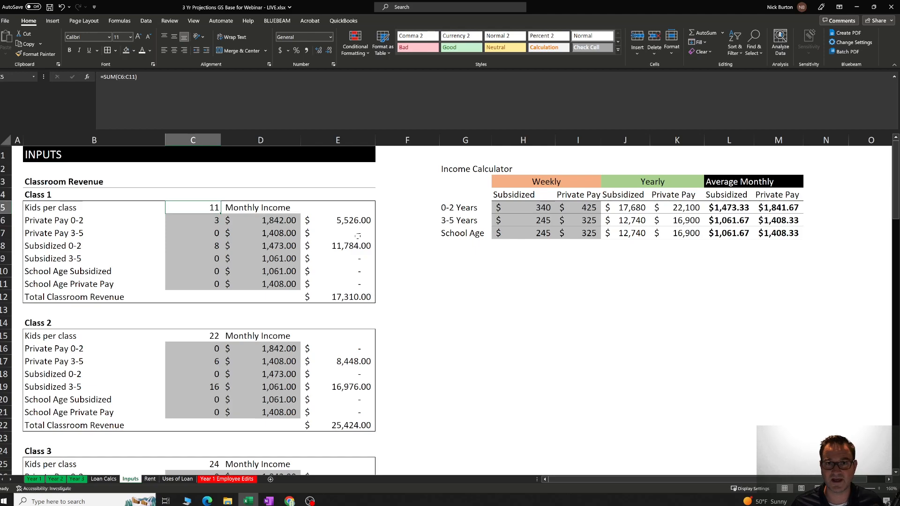
Look through the remaining classes down to the payroll inputs and check the Lead Teacher's hours and the Aid Teacher row.
scroll(431, 276, "down", 17)
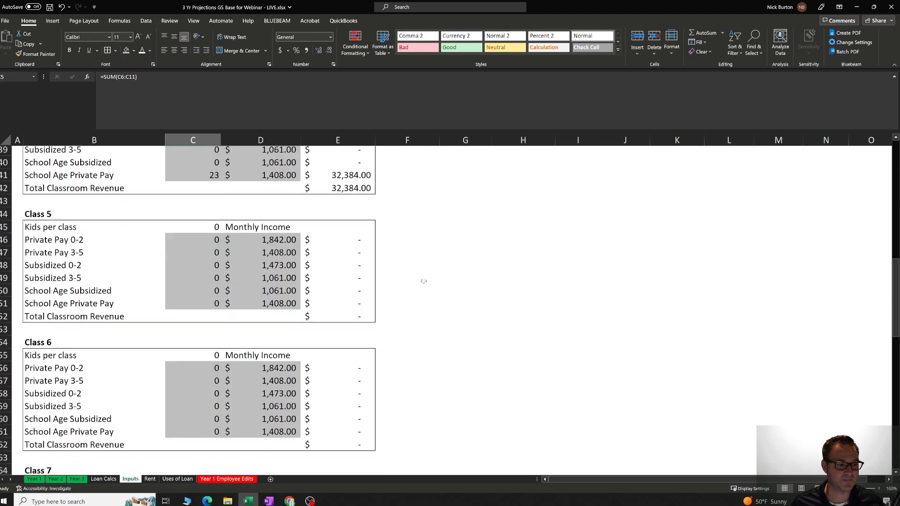
scroll(424, 281, "down", 8)
scroll(339, 343, "up", 1)
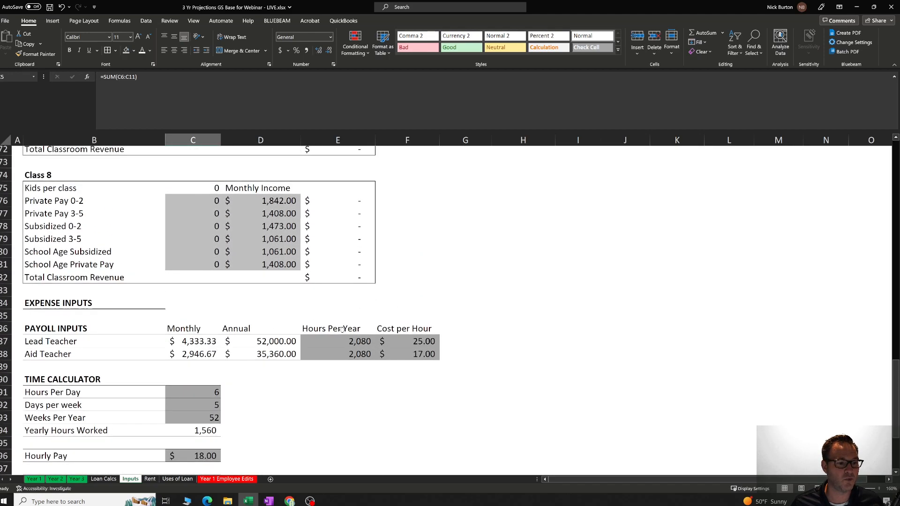
left_click(339, 341)
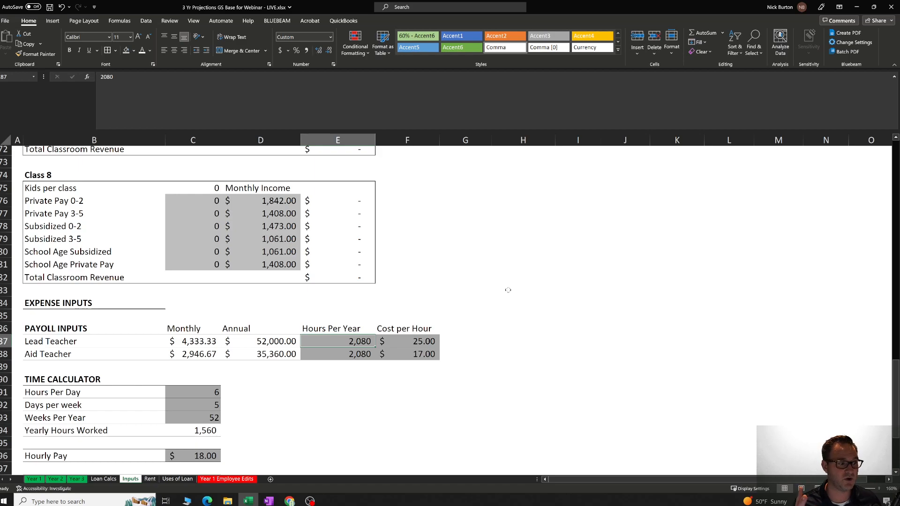
left_click(80, 356)
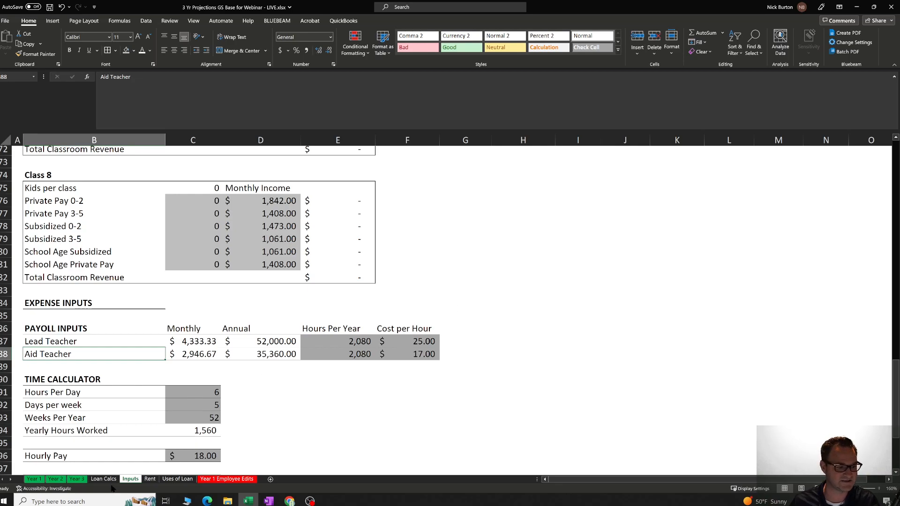
Return to the Class 1 block of the Classroom Revenue section and check its Kids per class formula.
left_click(267, 412)
scroll(227, 351, "up", 20)
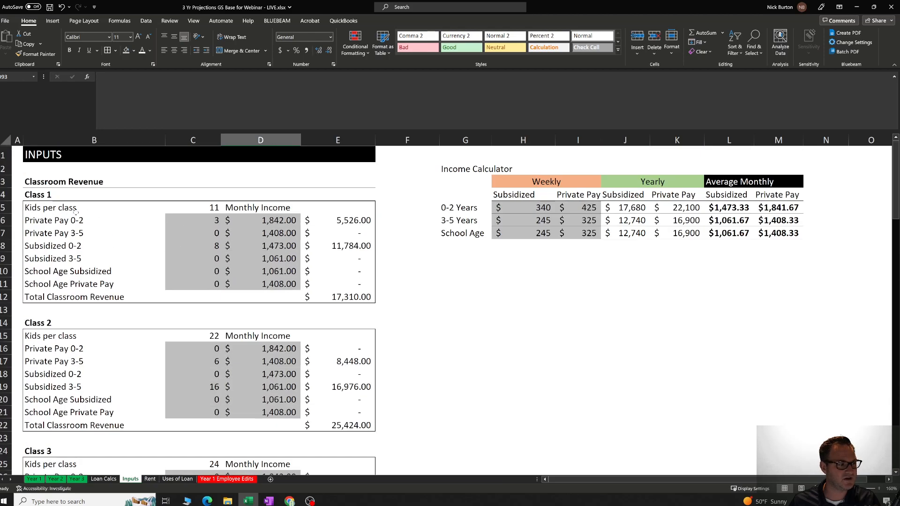
left_click(42, 197)
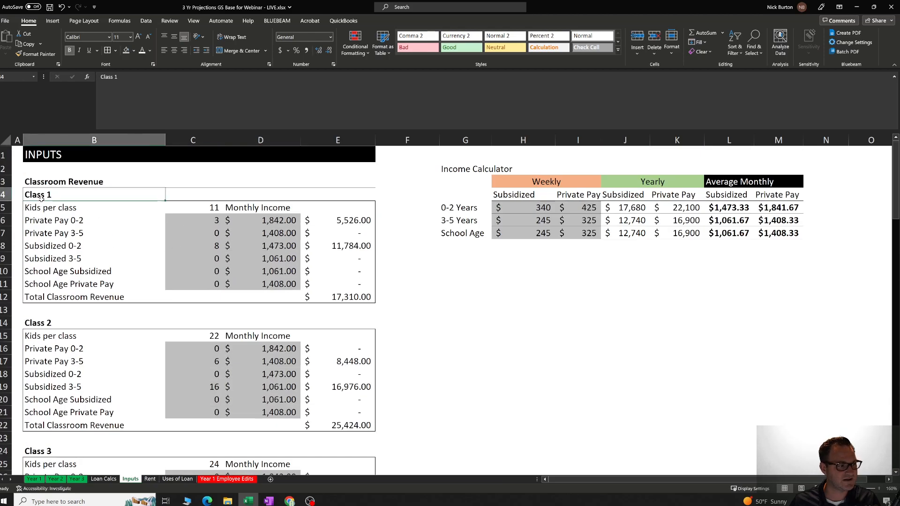
left_click(208, 211)
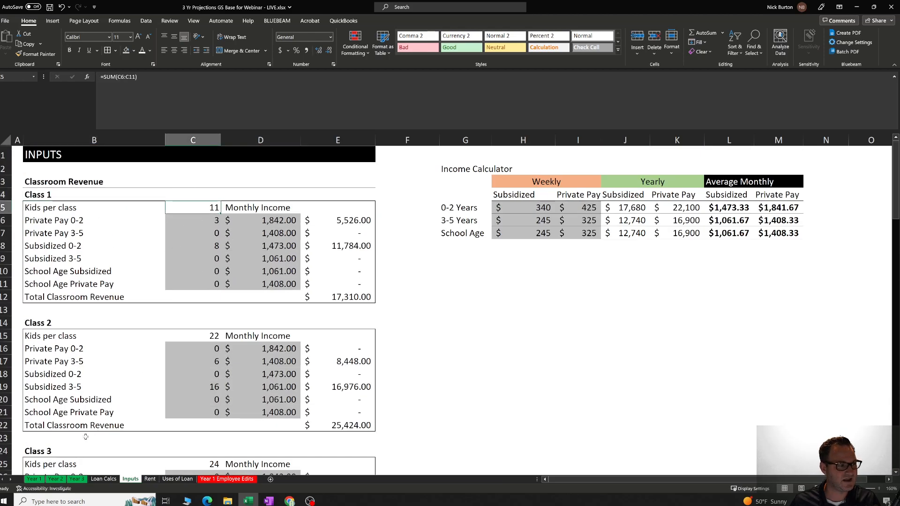
Look over the Year 1 projections sheet down to Cost of Goods Sold and return to its title.
left_click(32, 479)
scroll(130, 328, "down", 13)
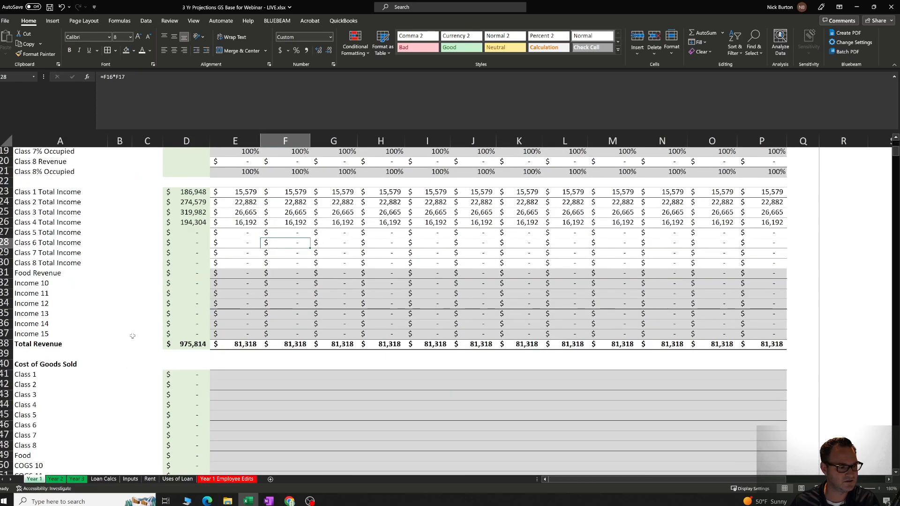
scroll(130, 337, "up", 13)
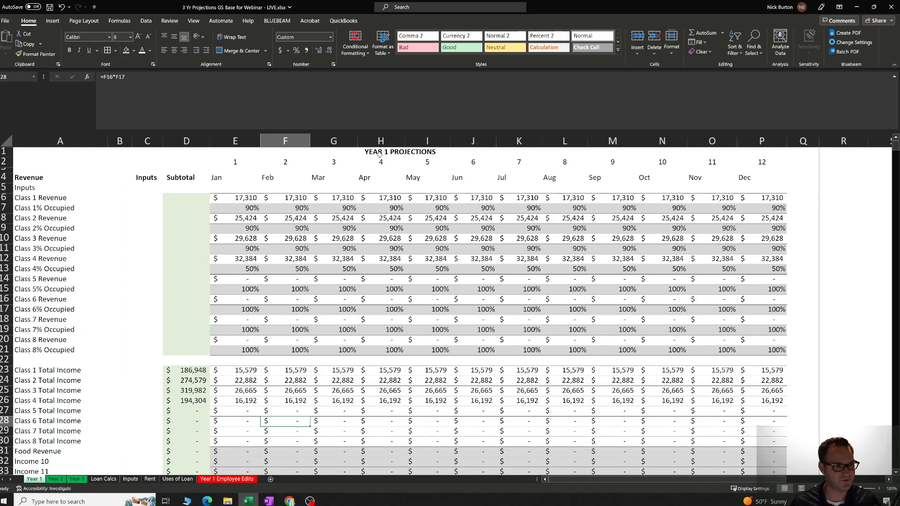
left_click(379, 153)
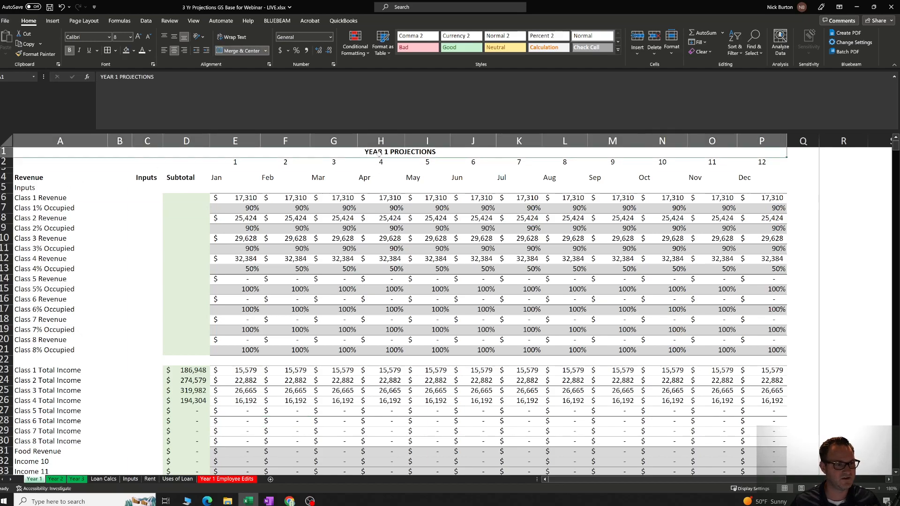
Examine the revenue Inputs section on the Year 1 sheet and check the January Class 1 Revenue formula.
left_click(68, 190)
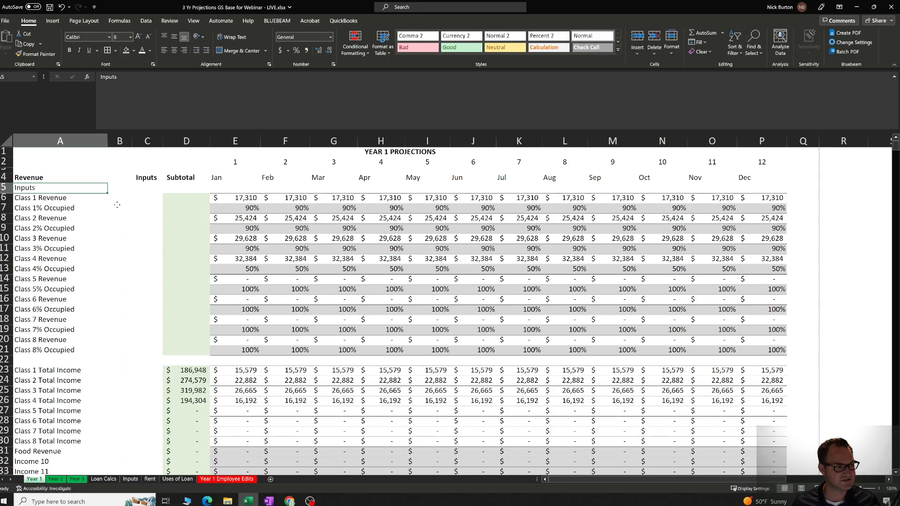
key("Right")
key("Right")
key("Down")
key("Right")
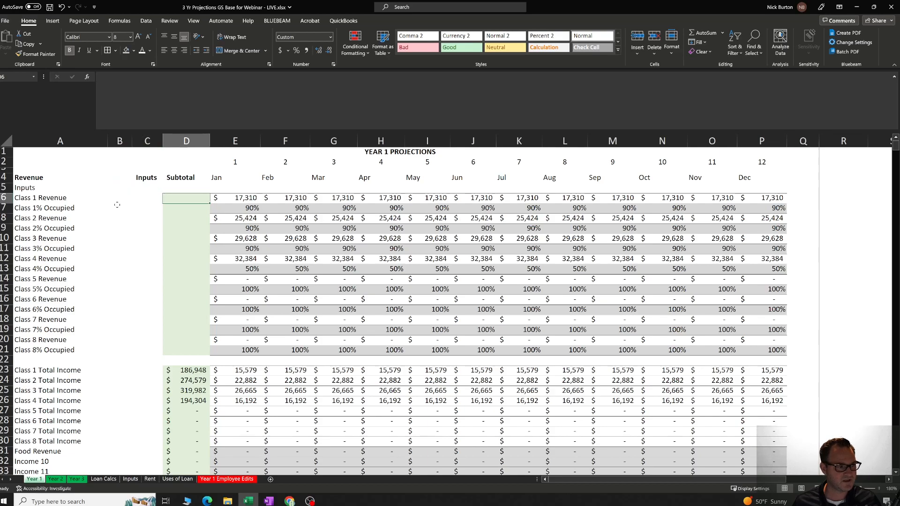
key("Right")
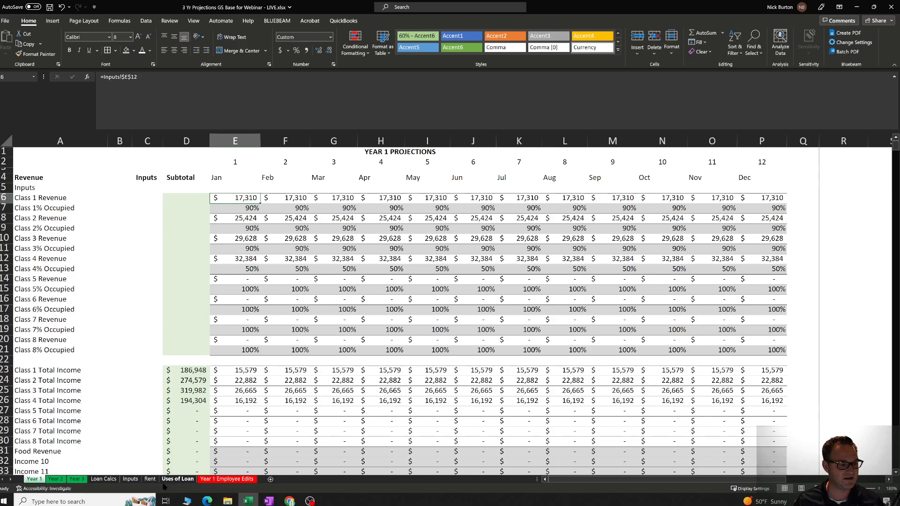
Set Class 1's Subsidized 0-2 count to 5 on the Inputs sheet and check Class 1 Revenue on the Year 1 sheet.
left_click(132, 481)
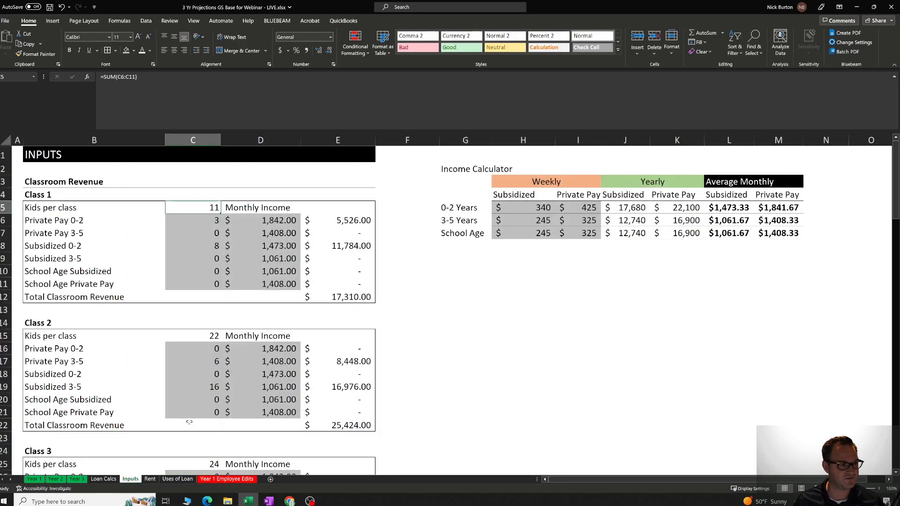
left_click(363, 300)
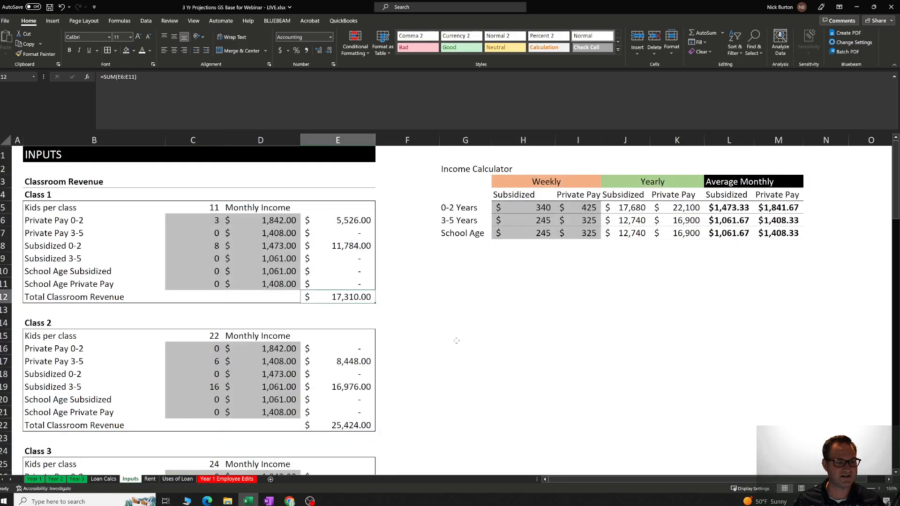
left_click(213, 222)
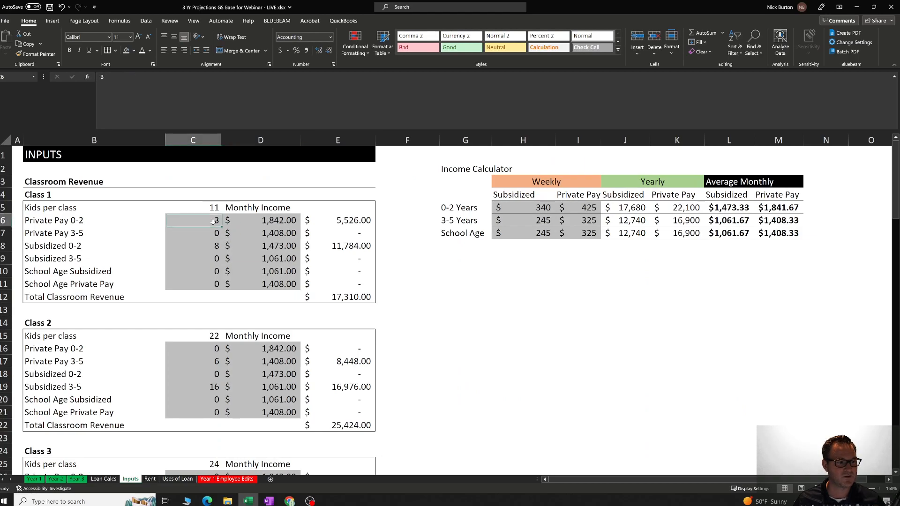
left_click(218, 245)
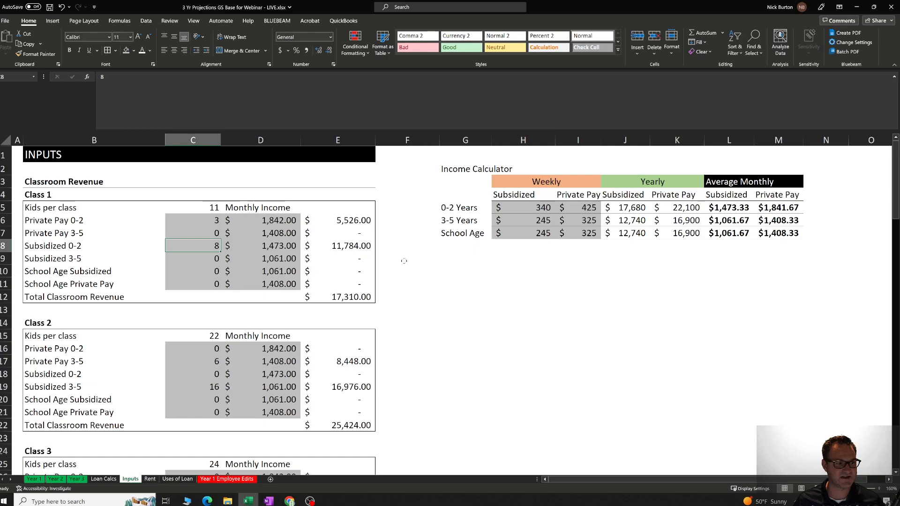
type("5")
key("Return")
left_click(329, 298)
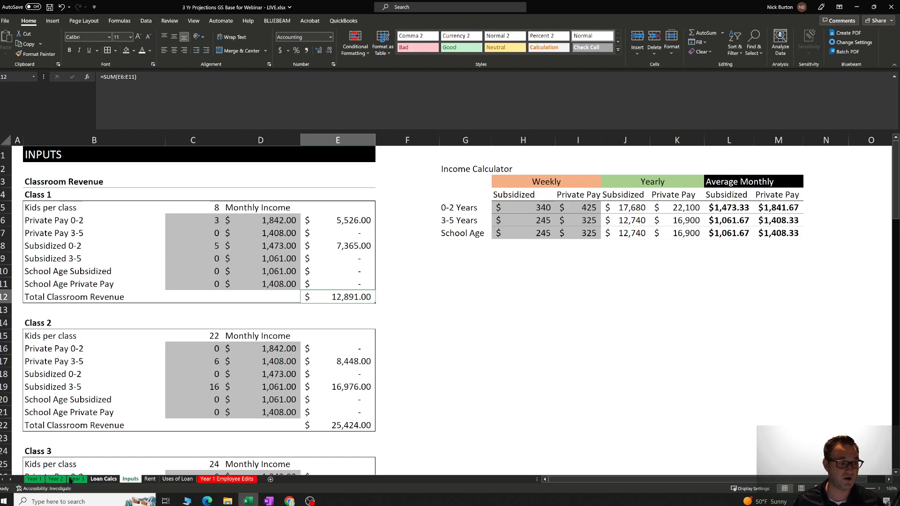
left_click(29, 480)
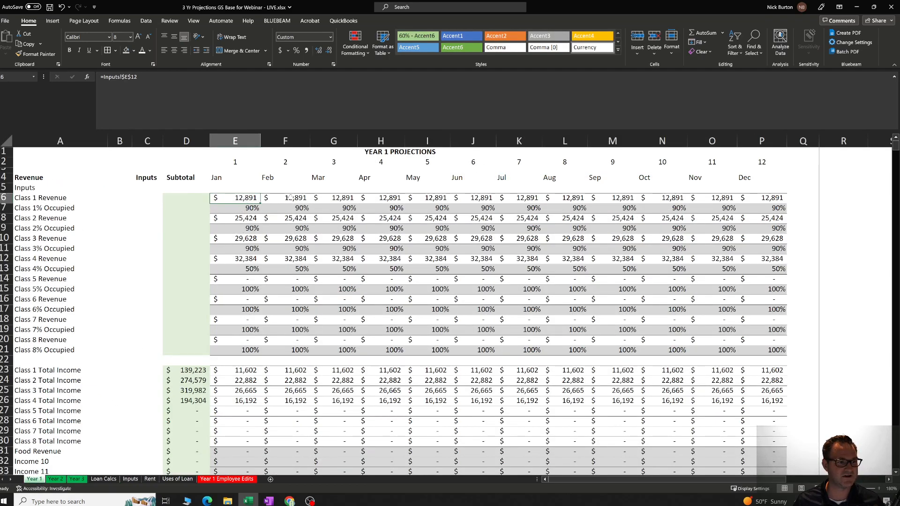
left_click(354, 202)
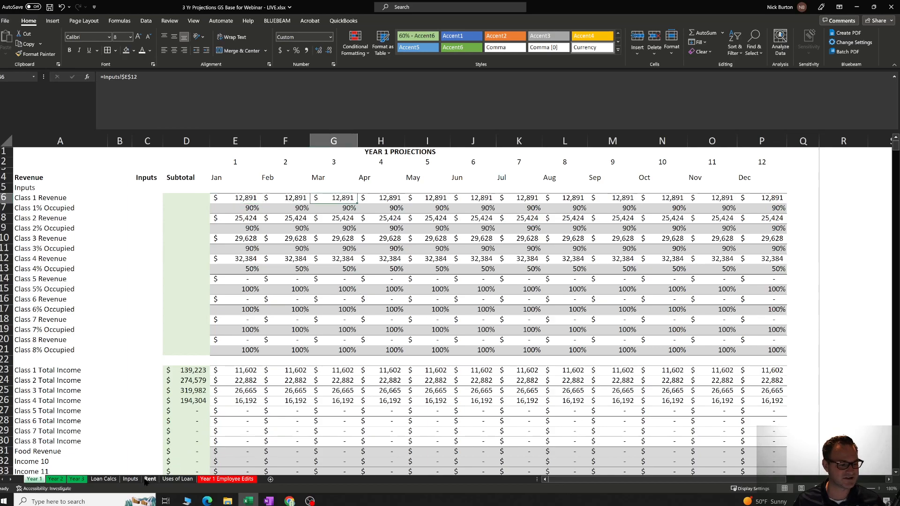
Restore Class 1's Subsidized 0-2 count to 8 on the Inputs sheet.
left_click(130, 479)
left_click(215, 250)
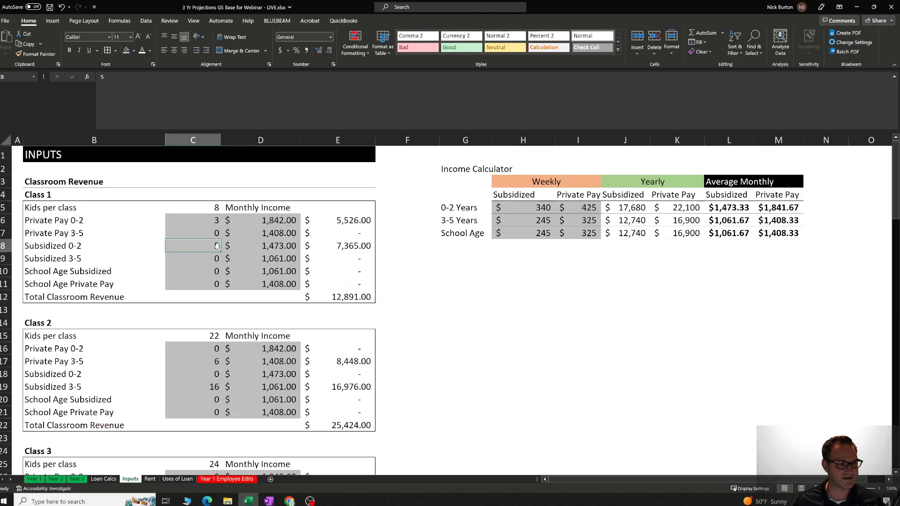
type("8")
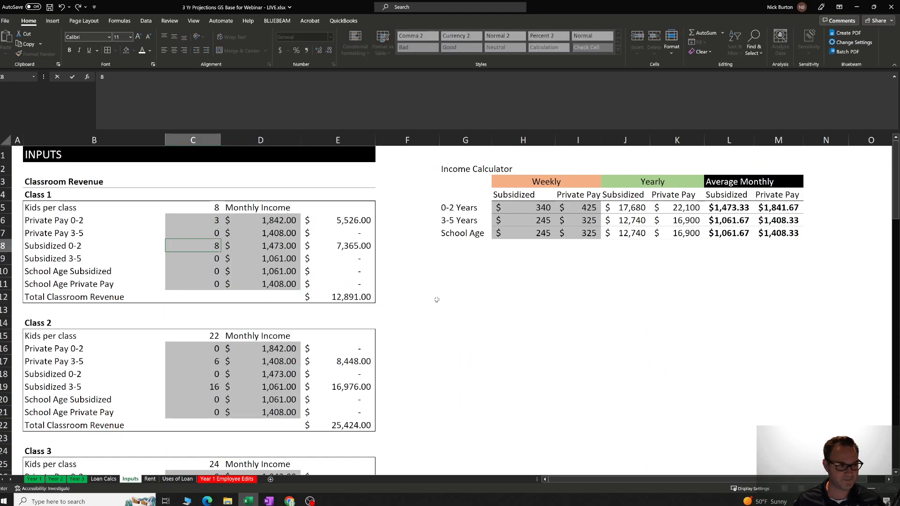
left_click(417, 298)
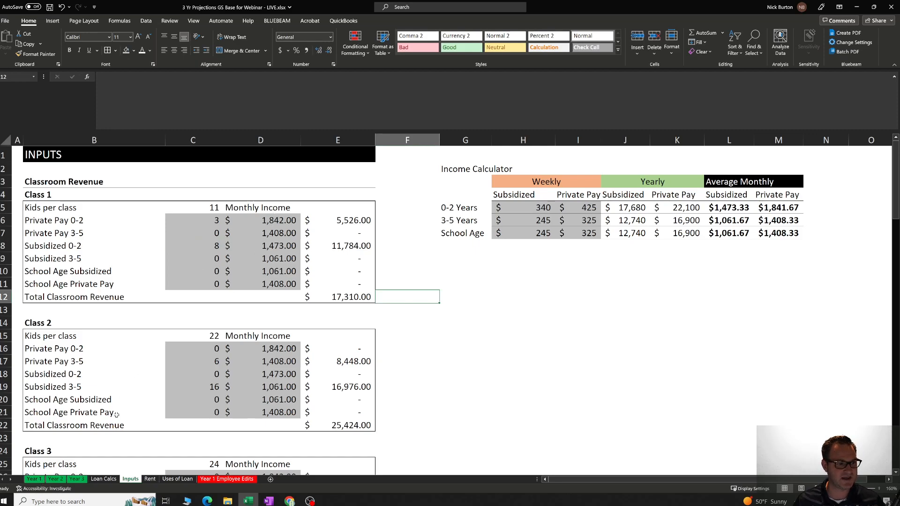
View the Year 1, Year 2 and Year 3 projections sheets in turn and return to Year 1.
left_click(34, 478)
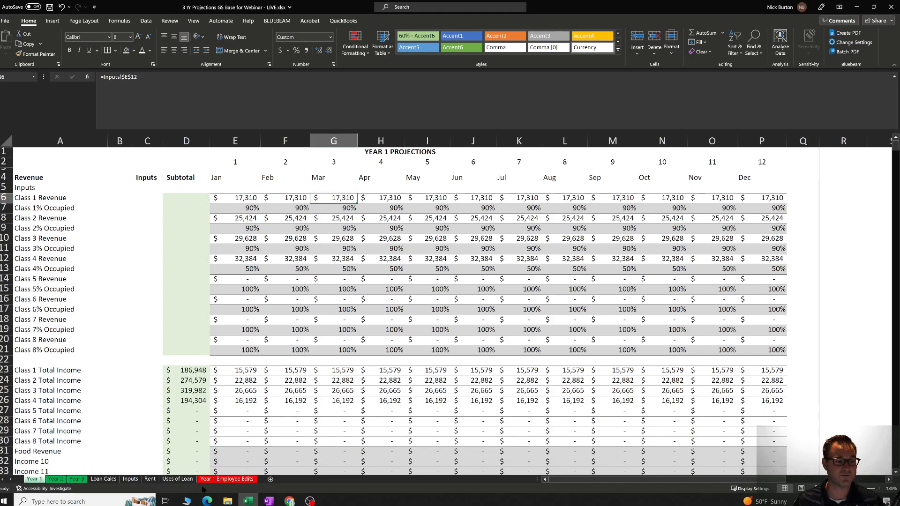
left_click(56, 479)
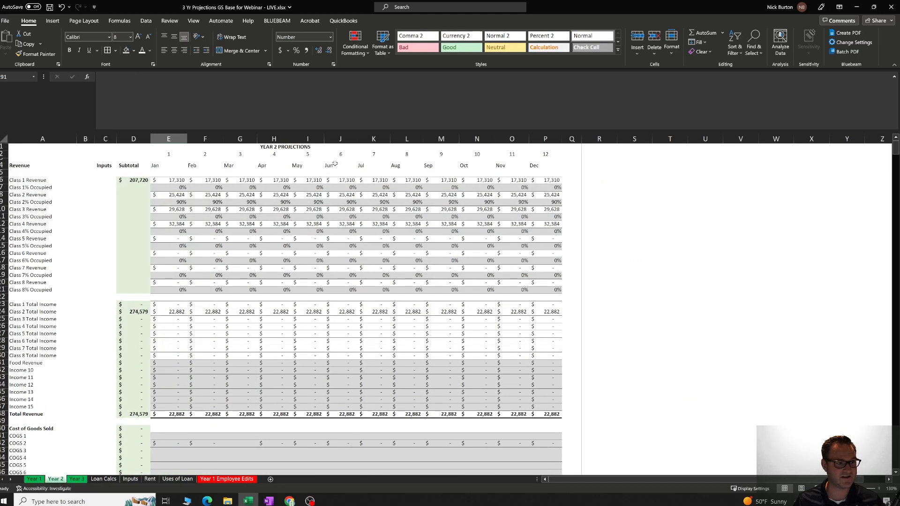
left_click(77, 480)
left_click(34, 478)
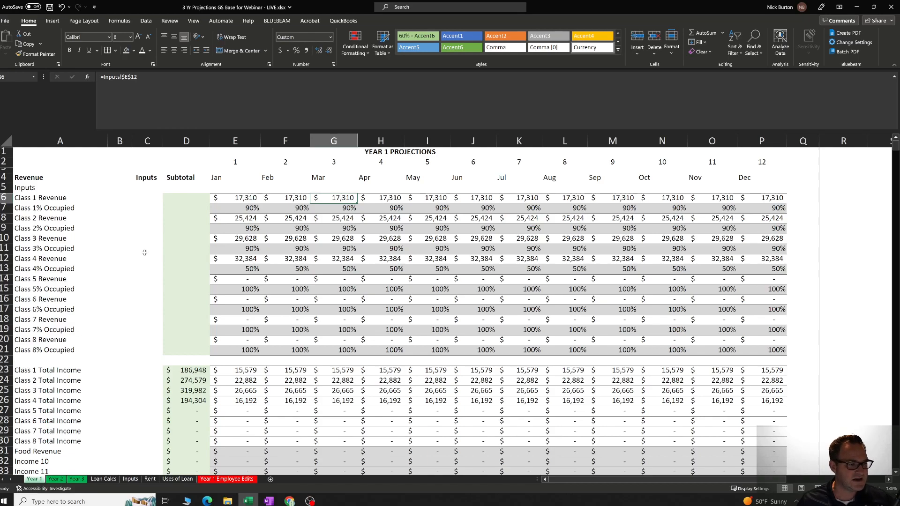
Check the Class 1% Occupied row label and its January value against January's Class 1 Revenue.
left_click(61, 207)
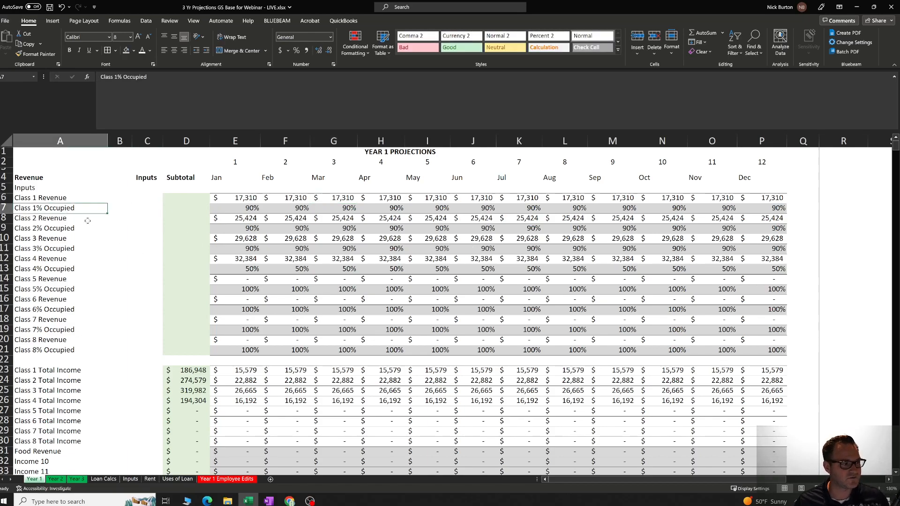
left_click(236, 207)
left_click(72, 208)
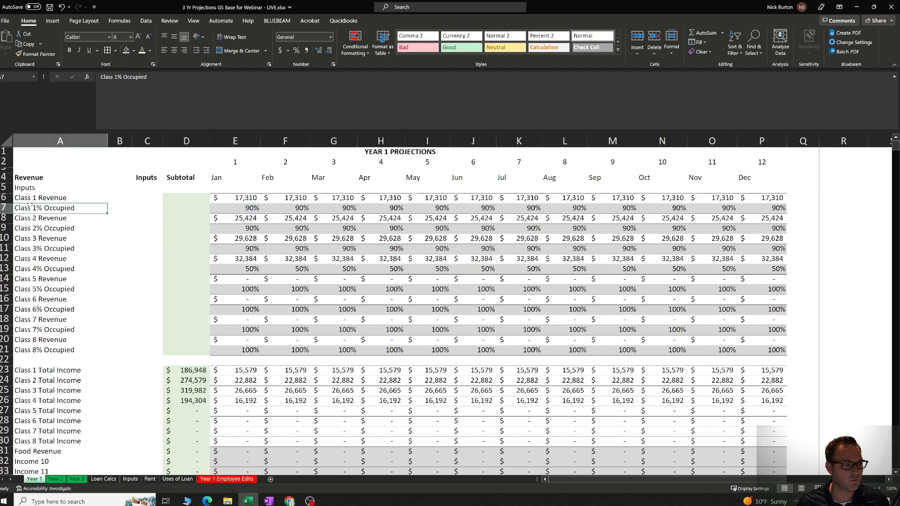
left_click(239, 210)
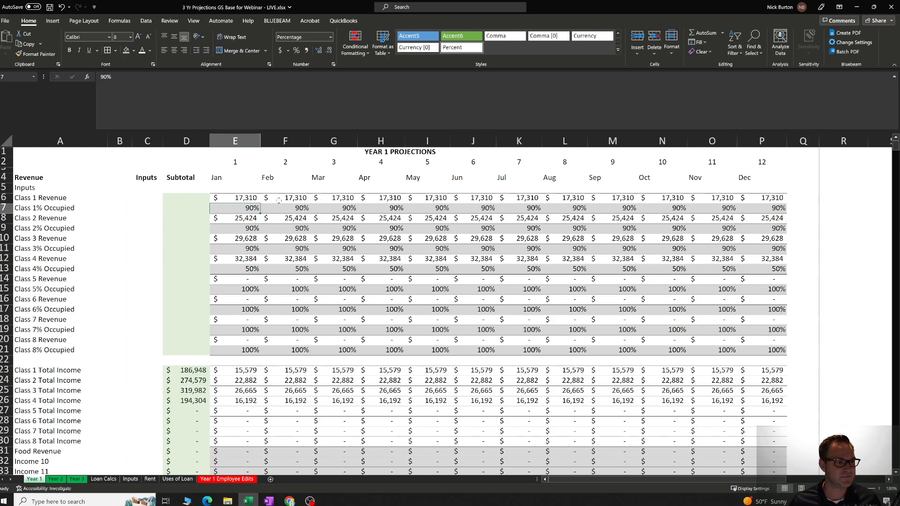
left_click(251, 199)
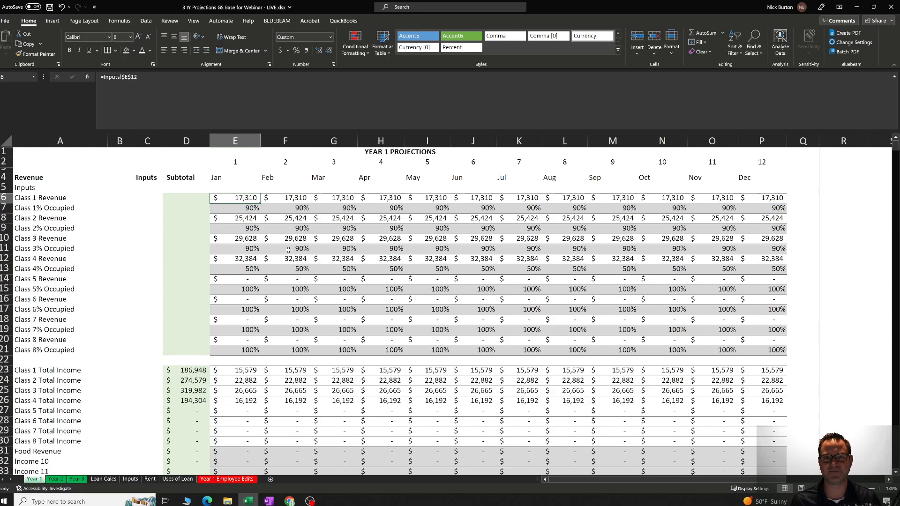
left_click(266, 197)
left_click(245, 202)
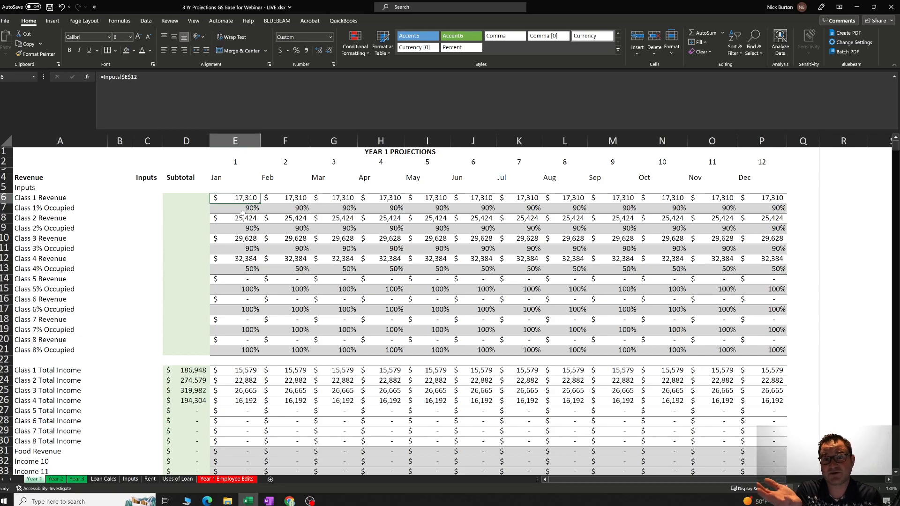
left_click(238, 210)
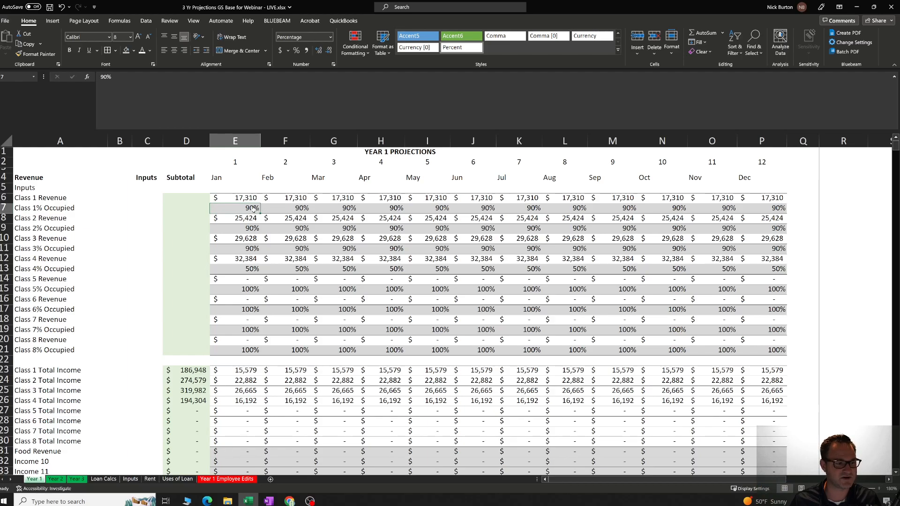
Check the January Class 1 Total Income formula against the Class 1 Revenue and Class 1% Occupied cells it uses.
scroll(245, 321, "down", 2)
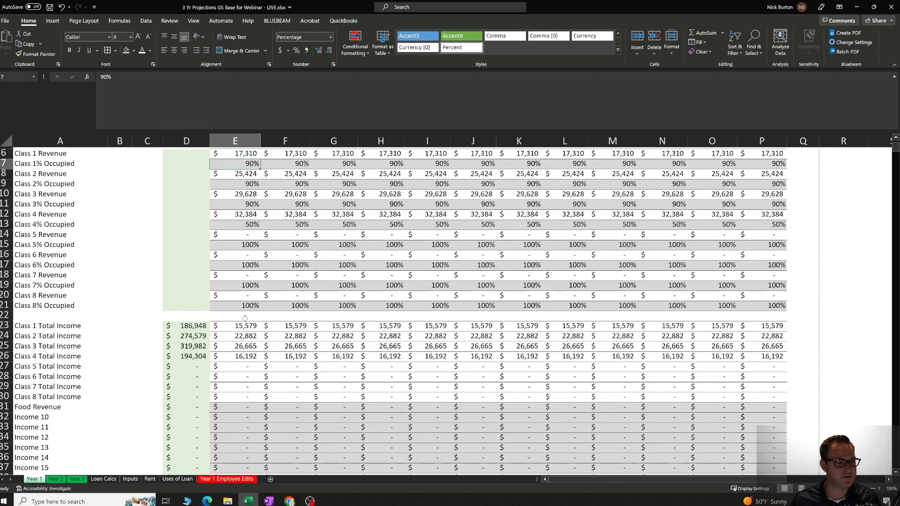
left_click(5, 326)
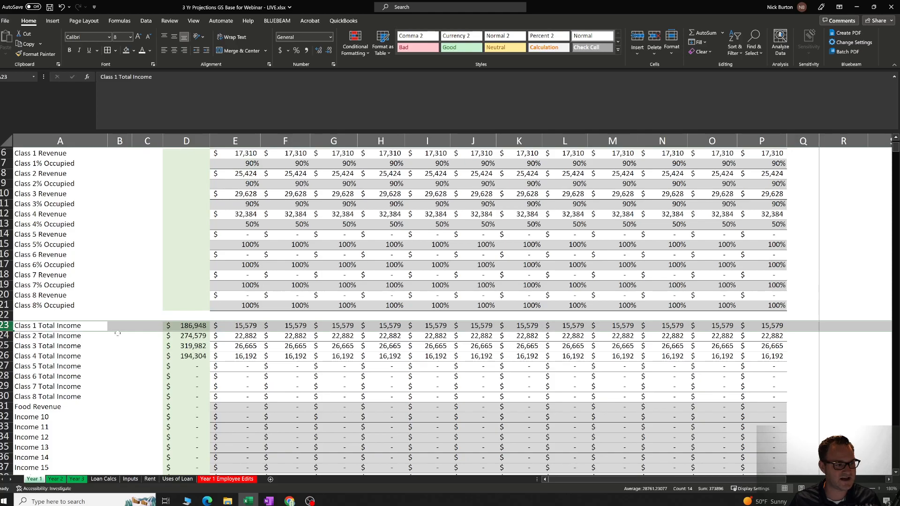
left_click(224, 327)
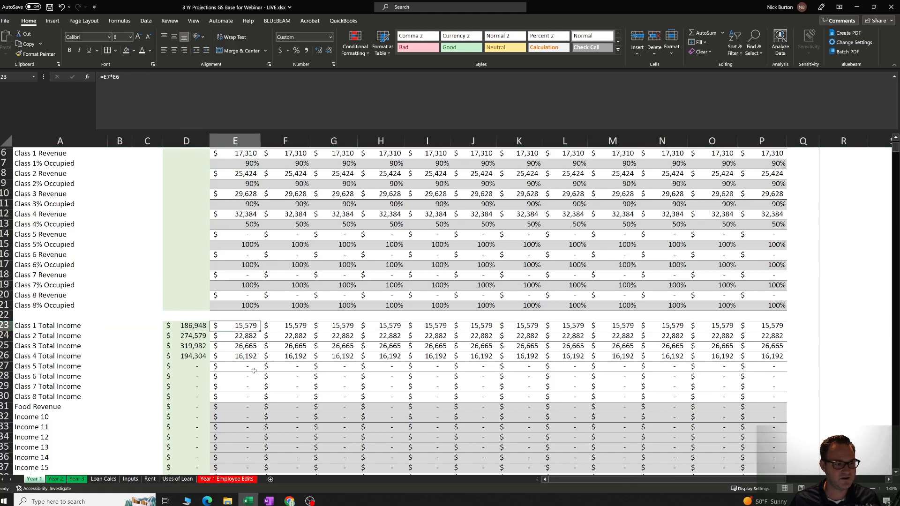
scroll(254, 368, "up", 2)
left_click(241, 200)
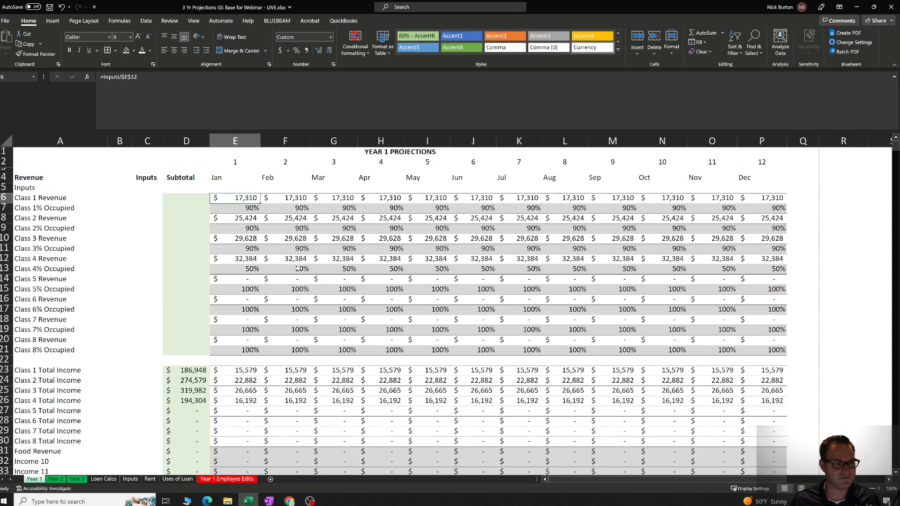
key("Down")
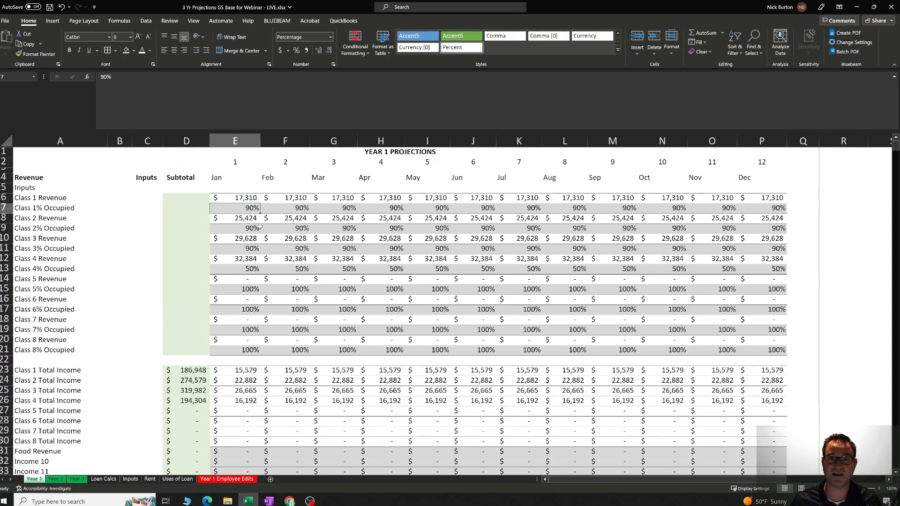
left_click(251, 370)
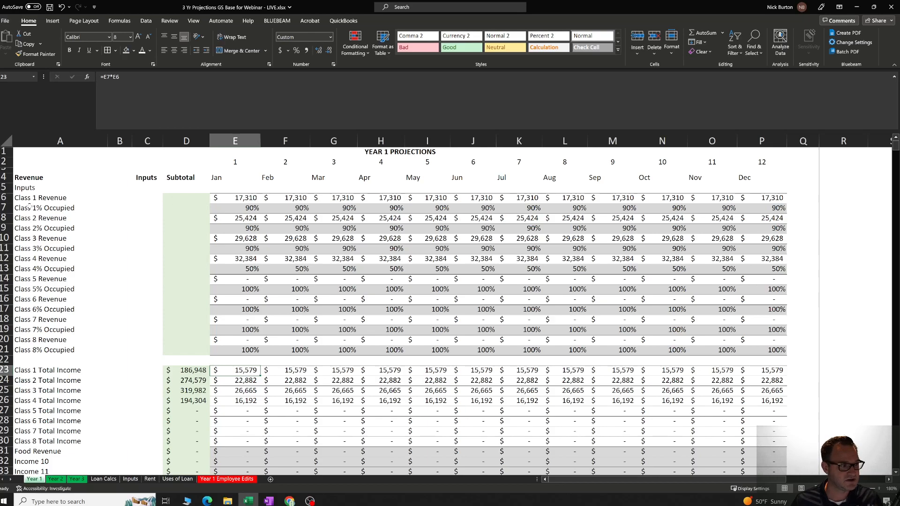
Review the Year 1 class revenue and occupancy rows, look through the class blocks on the Inputs sheet, and return to Year 1.
left_click_drag(34, 199, 33, 350)
left_click(119, 279)
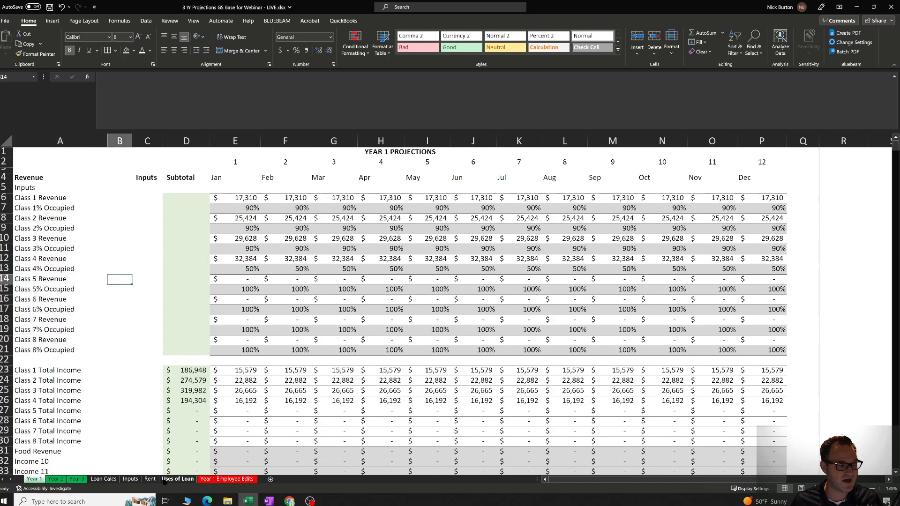
left_click(131, 479)
scroll(139, 374, "down", 5)
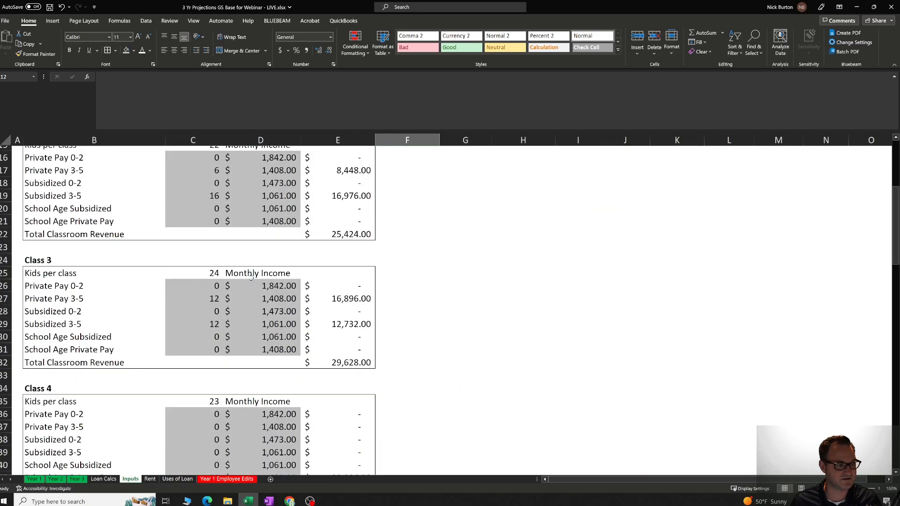
scroll(197, 293, "down", 3)
scroll(229, 352, "down", 2)
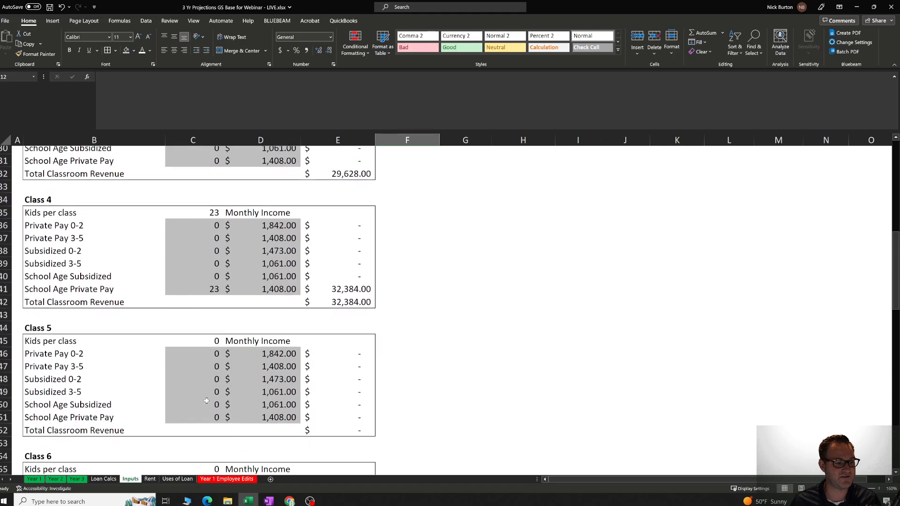
left_click(42, 479)
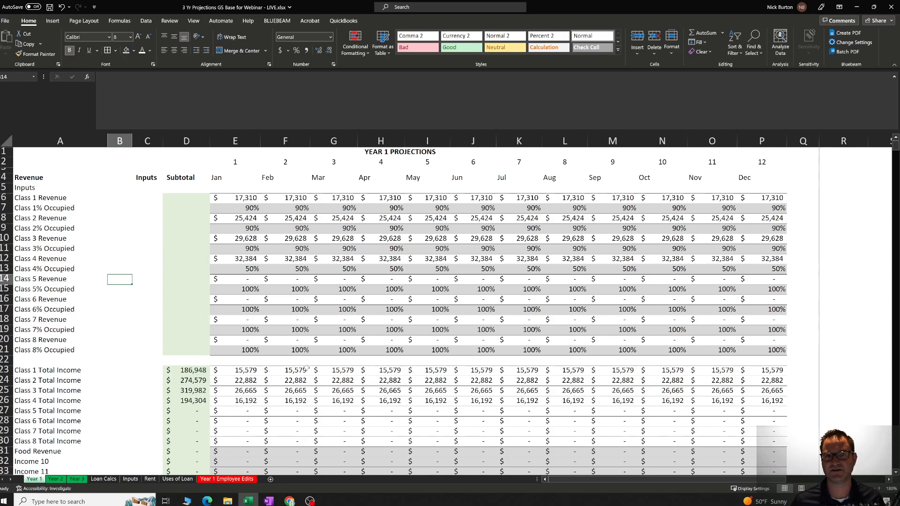
Open the Inputs sheet and examine the School Age Private Pay child count in the Class 4 block.
left_click(131, 479)
scroll(105, 299, "up", 1)
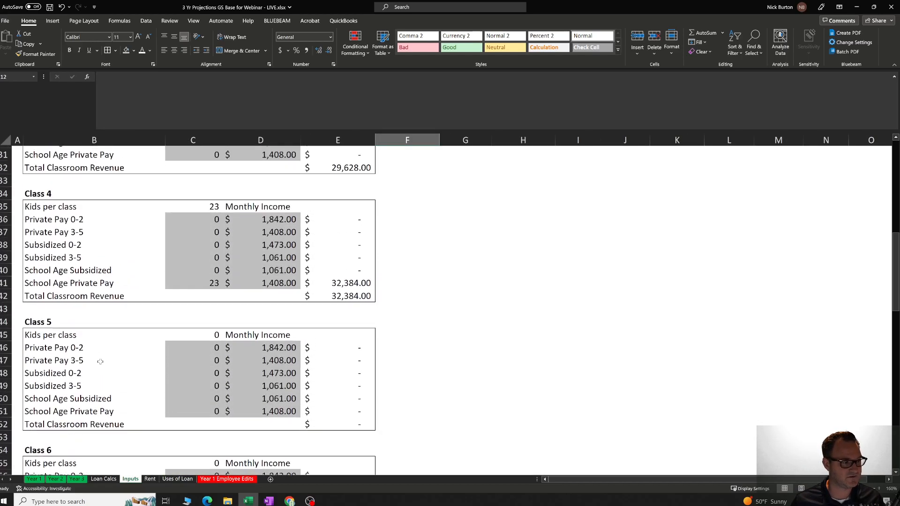
left_click(103, 277)
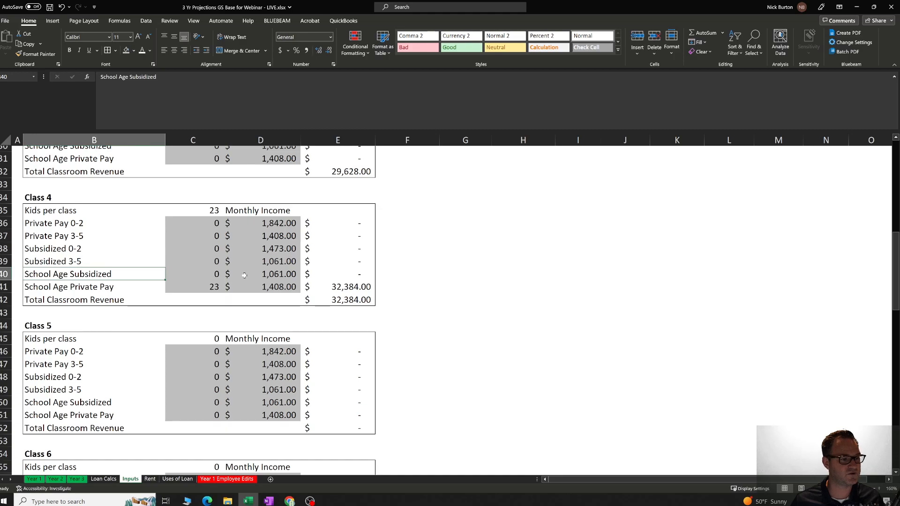
key("Right")
key("Down")
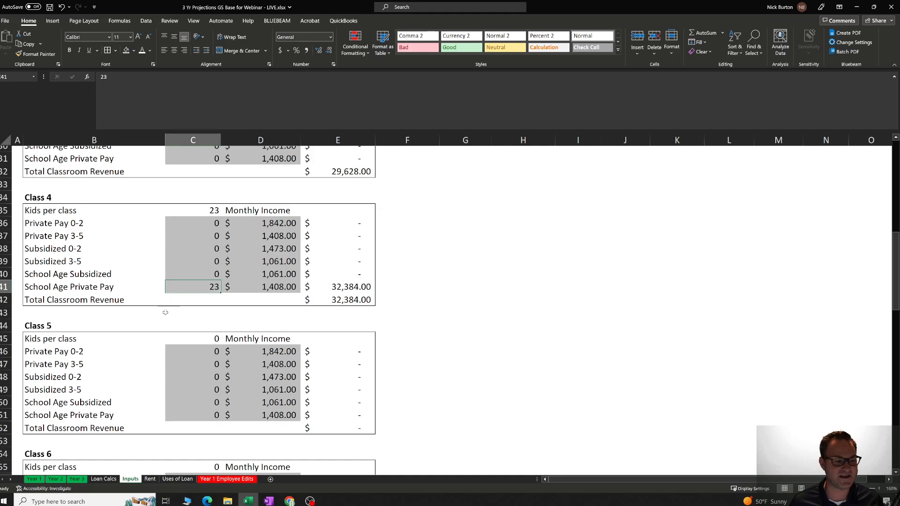
Return to the Year 1 sheet and check January's Class 4 Revenue link and the Class 4% Occupied values from January to December.
left_click(33, 479)
left_click(239, 270)
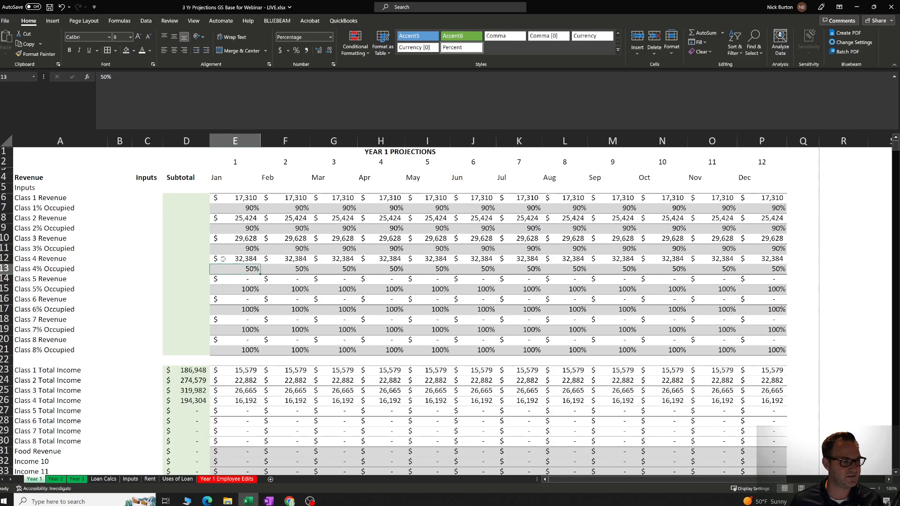
left_click(240, 259)
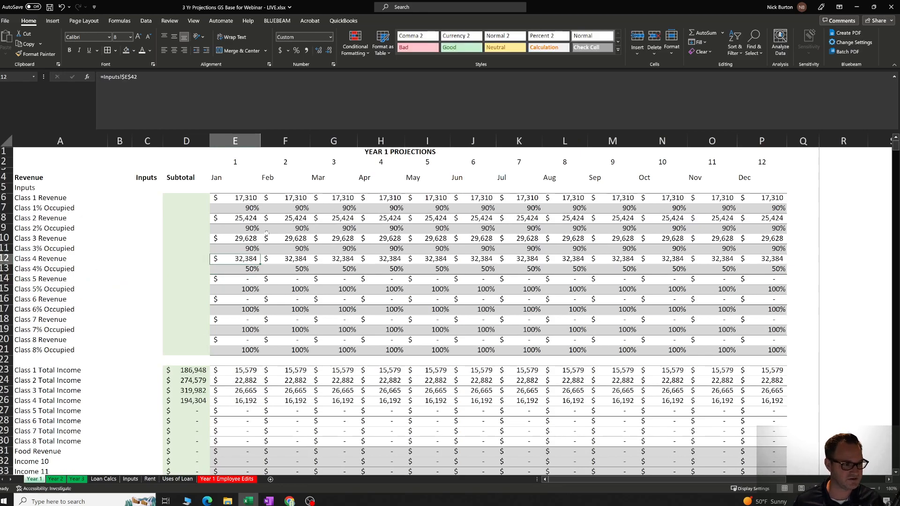
left_click(246, 269)
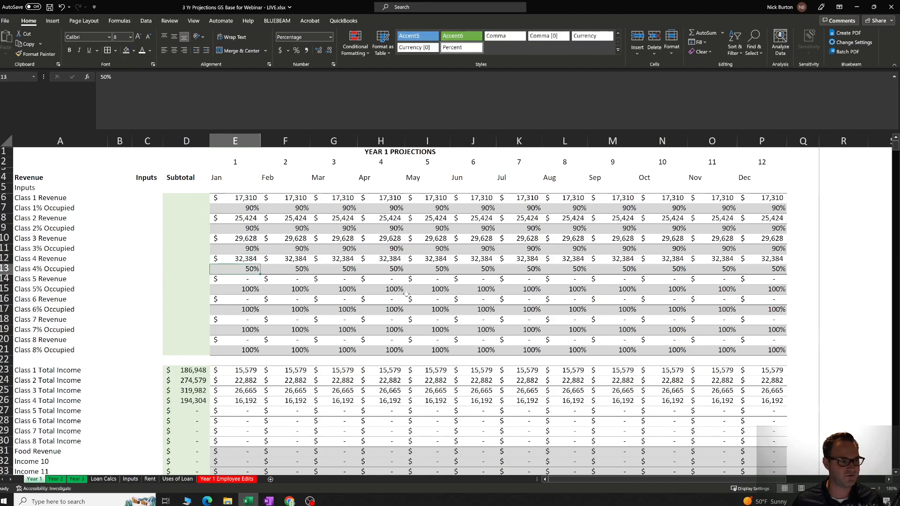
key("Right")
key("Right")
key("Right")
key("Right")
key("Right")
key("Right")
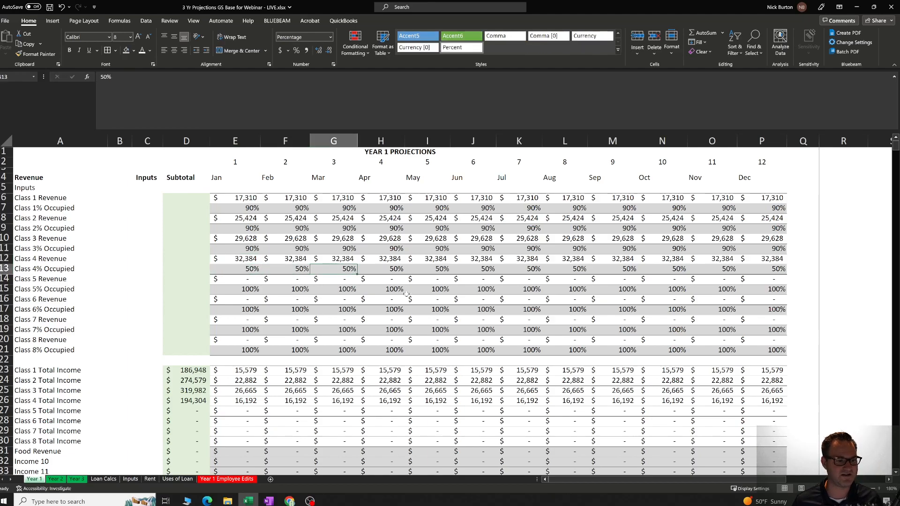
key("Right")
key("Right")
key("Right")
key("Right")
key("Right")
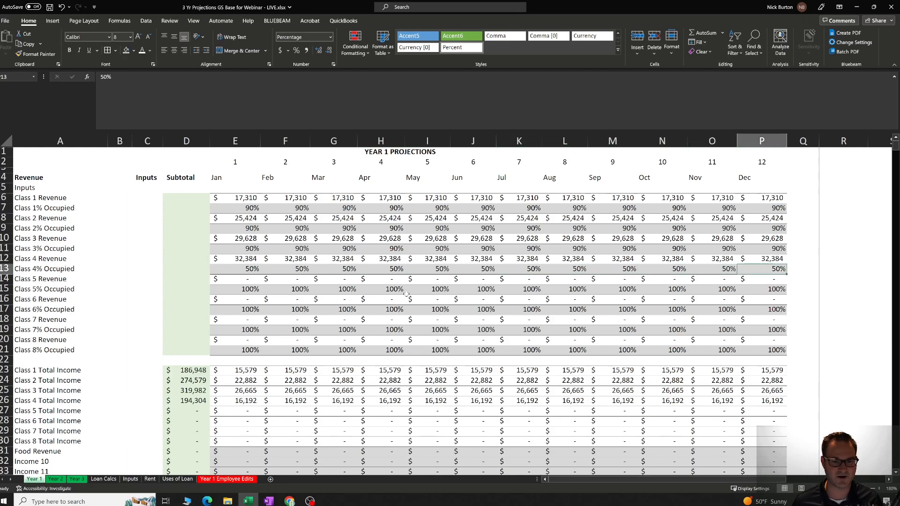
Compare the January Class 4 Total Income formula with January's Class 4 Revenue cell on the Year 1 sheet.
left_click(7, 400)
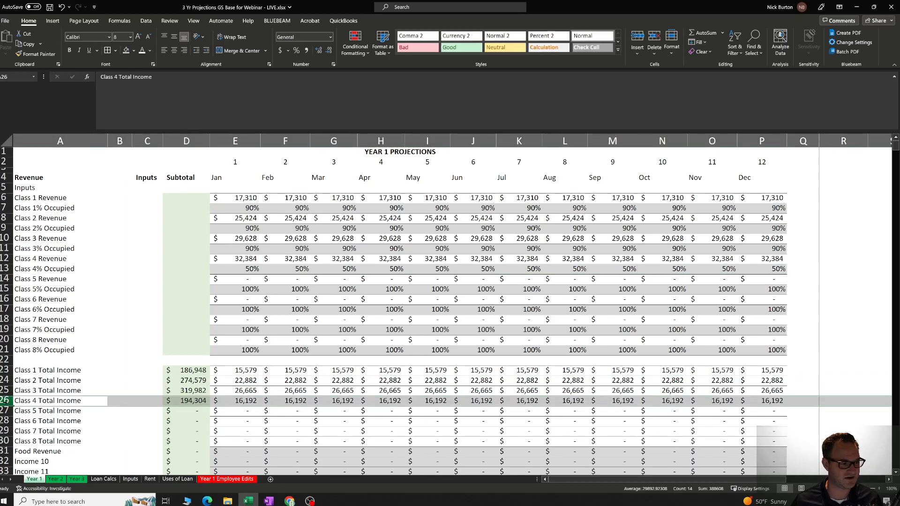
left_click(237, 402)
left_click(245, 260)
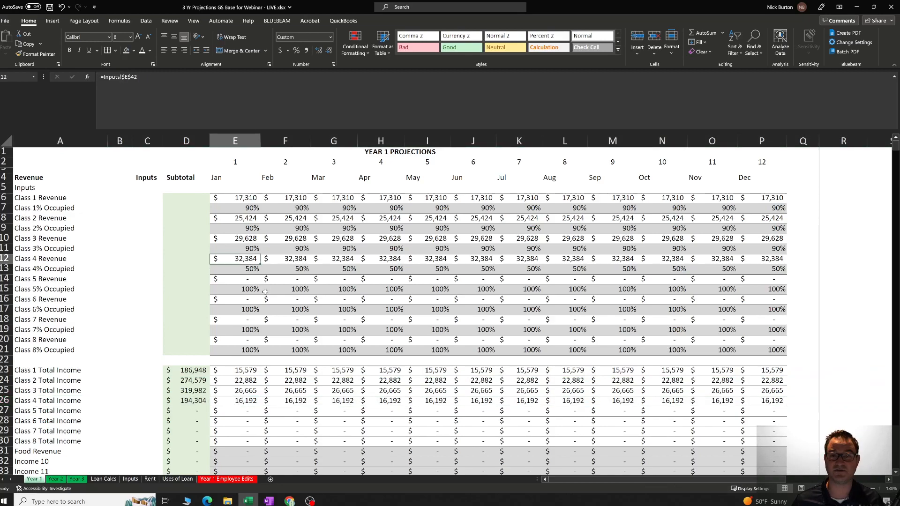
left_click(251, 401)
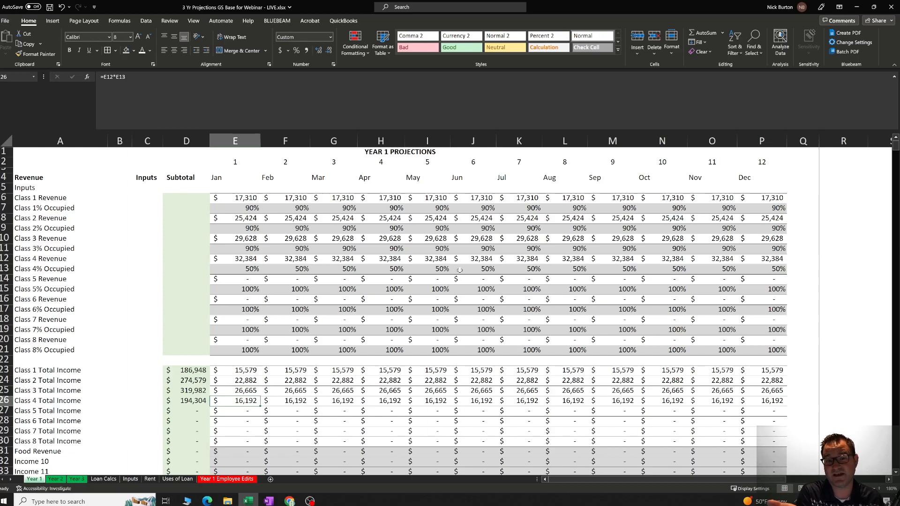
Review the Class 1% Occupied values in several months and the block of class Total Income rows.
left_click(403, 210)
left_click(471, 209)
left_click(536, 207)
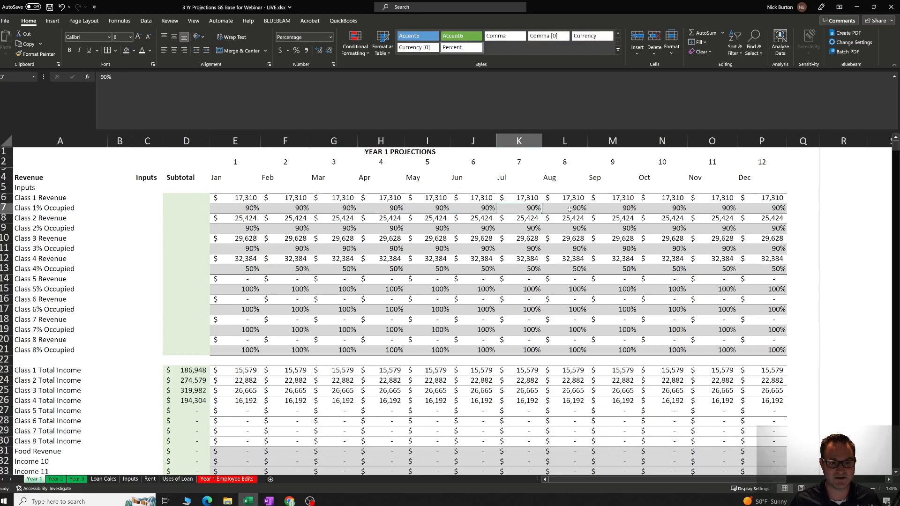
left_click(580, 209)
scroll(285, 332, "down", 2)
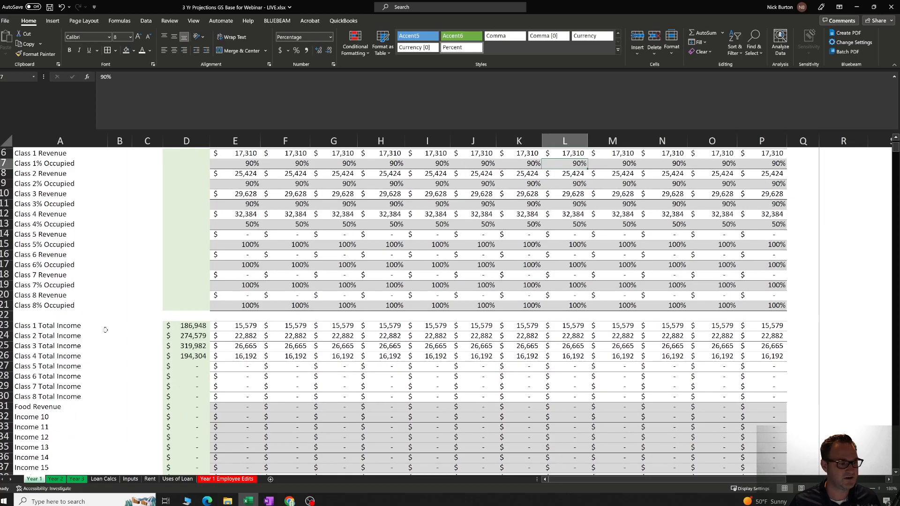
left_click_drag(35, 327, 769, 387)
left_click(452, 377)
scroll(451, 377, "down", 3)
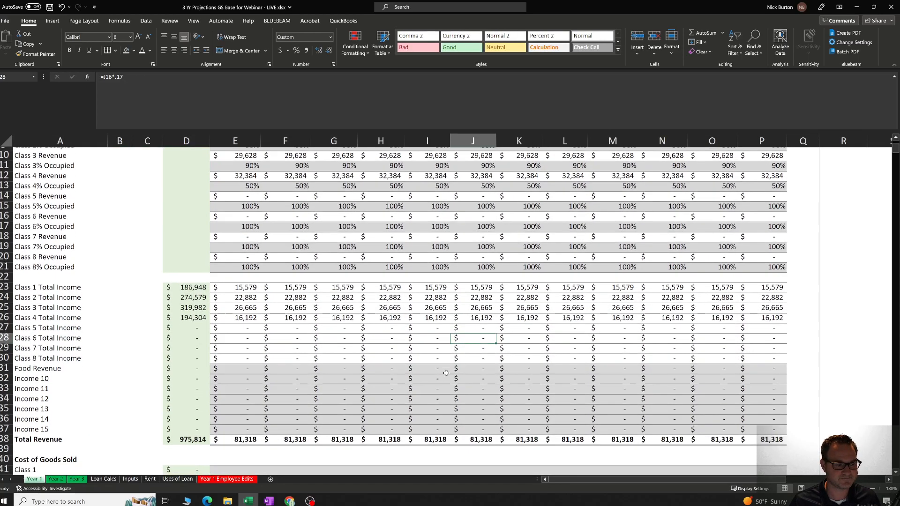
Set January's Food Revenue to 1000 on the Year 1 sheet.
left_click(53, 328)
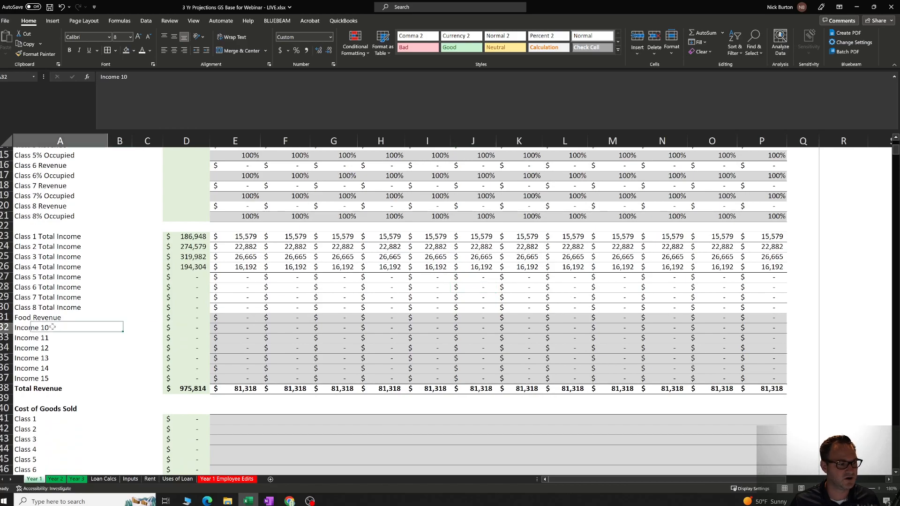
key("Up")
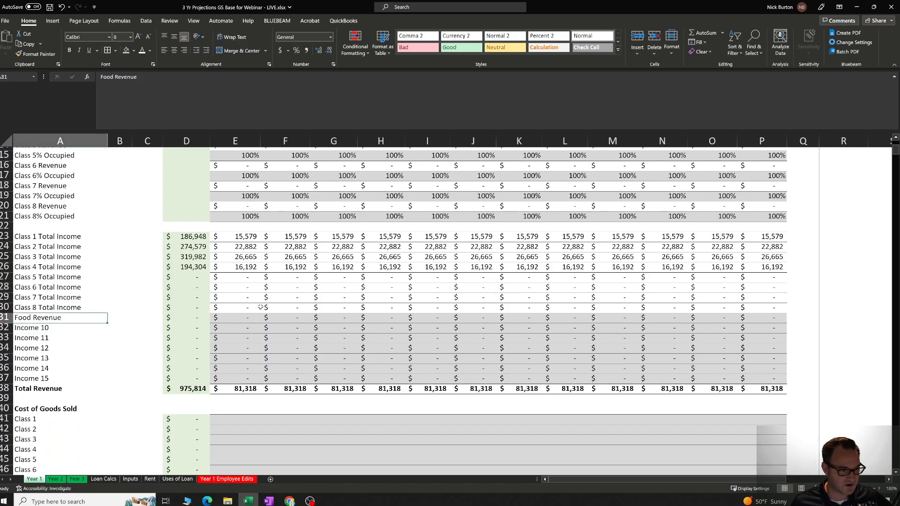
key("Right")
key("Right")
key("Right")
key("Right")
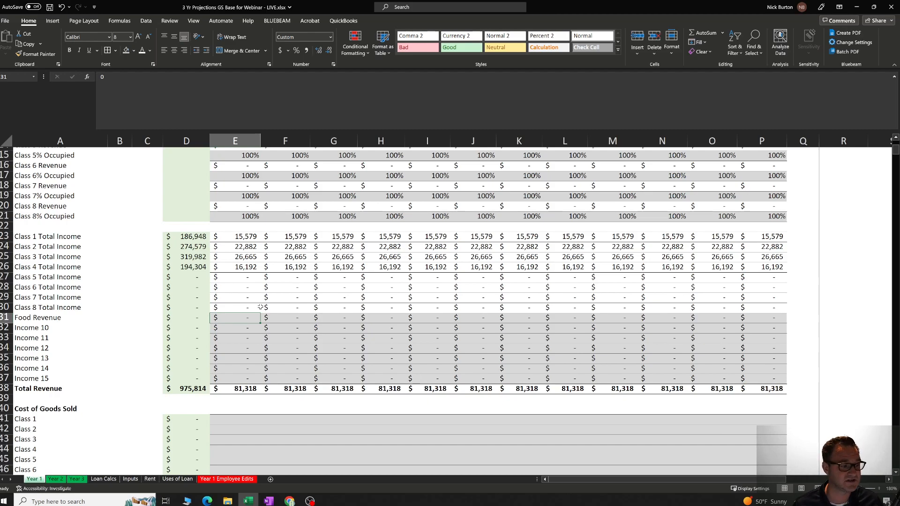
key("Right")
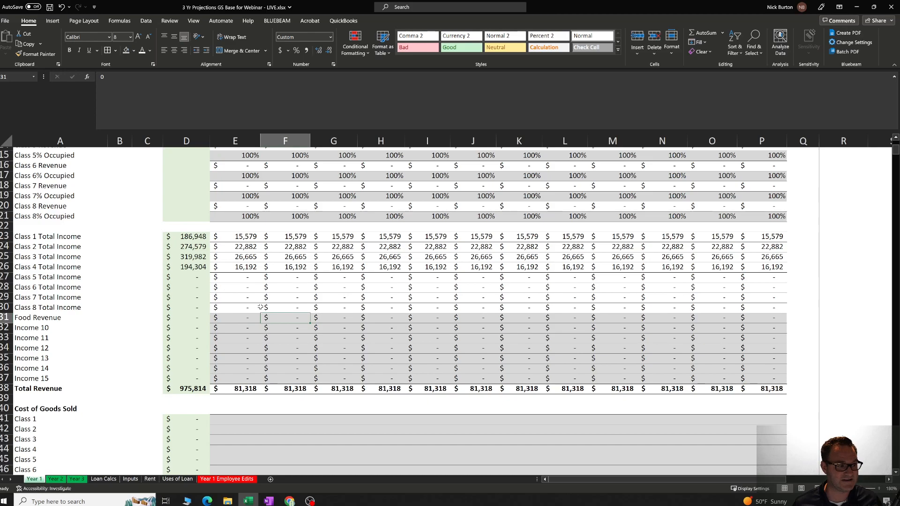
key("Right")
key("Right")
key("Right")
key("Right")
key("Right")
key("Right")
key("Left")
key("Left")
key("Left")
key("Left")
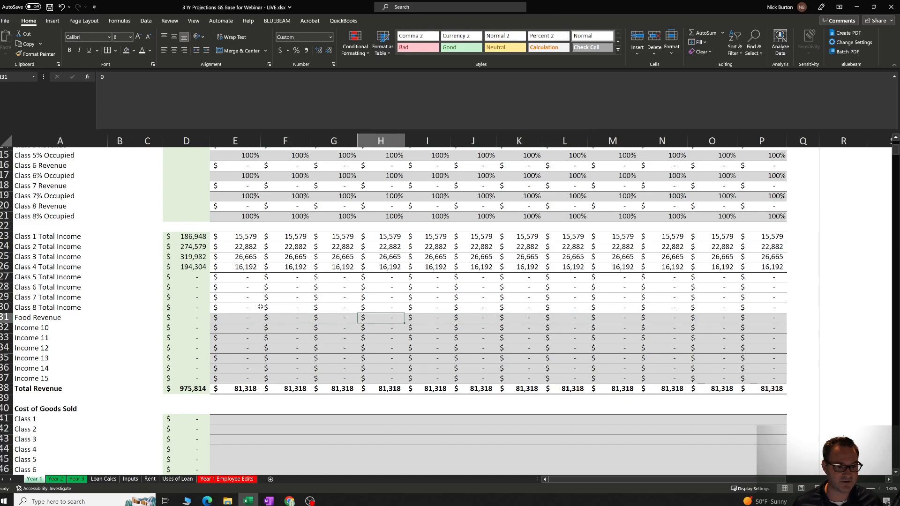
key("Left")
key("Left")
key("Left")
type("1000")
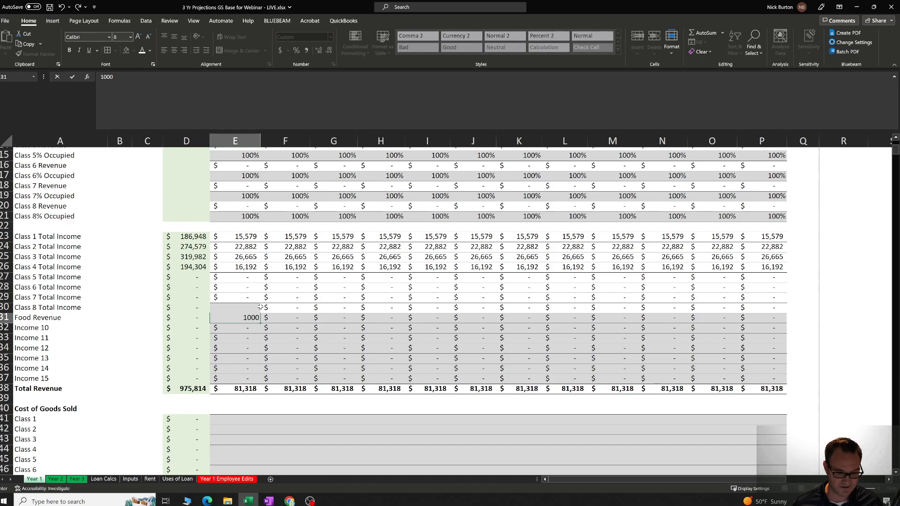
key("Right")
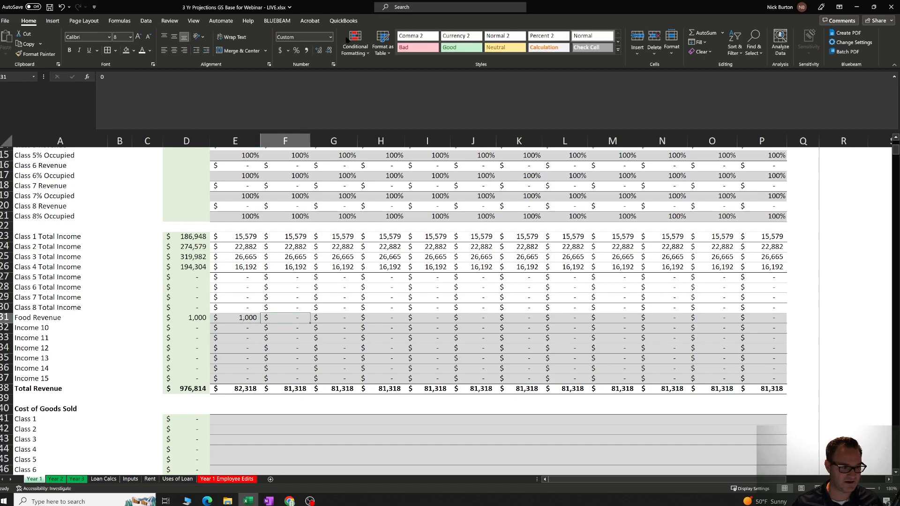
Fill January's Food Revenue value across the row through December.
left_click(244, 317)
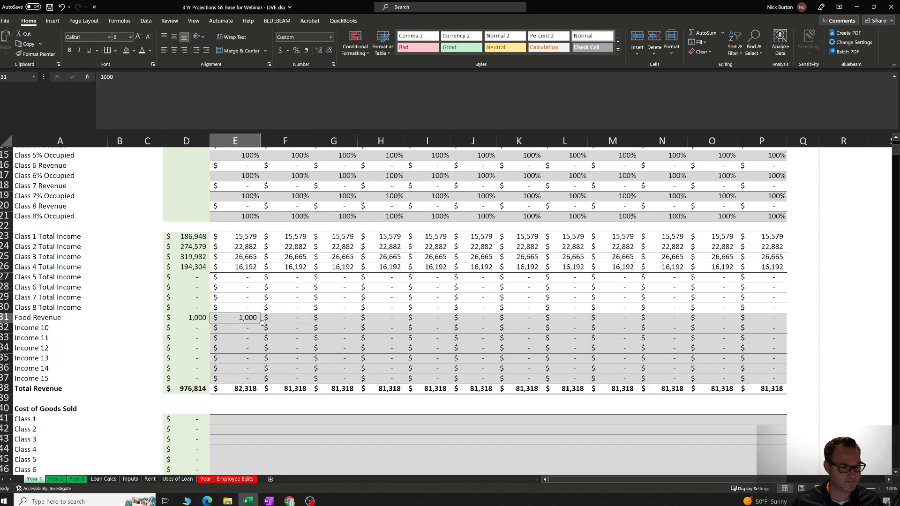
left_click_drag(260, 322, 786, 329)
left_click(623, 347)
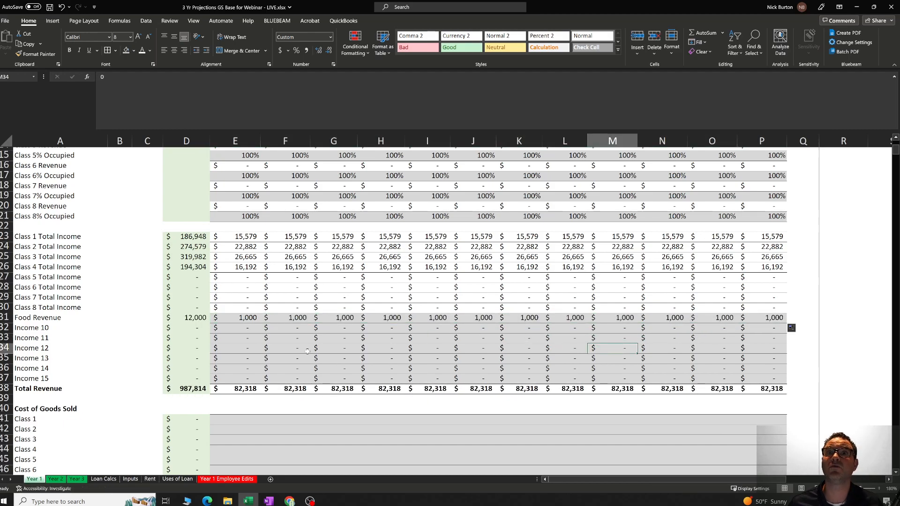
left_click(252, 320)
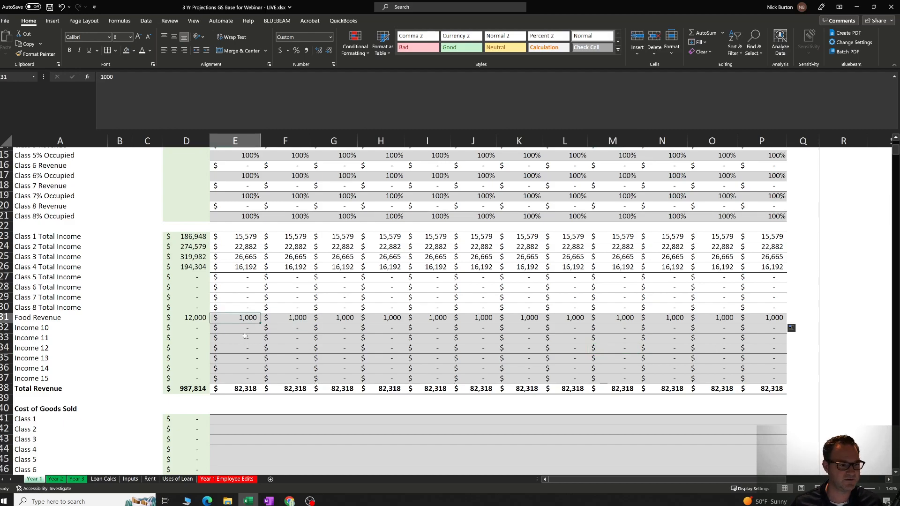
Rename the Income 10 row label as New Income Source.
left_click(53, 328)
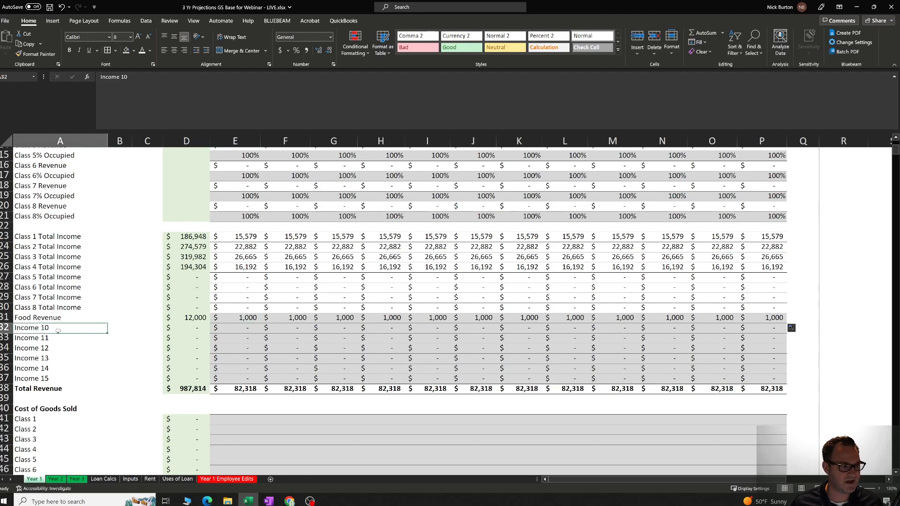
key("Down")
key("Down")
key("Up")
key("Up")
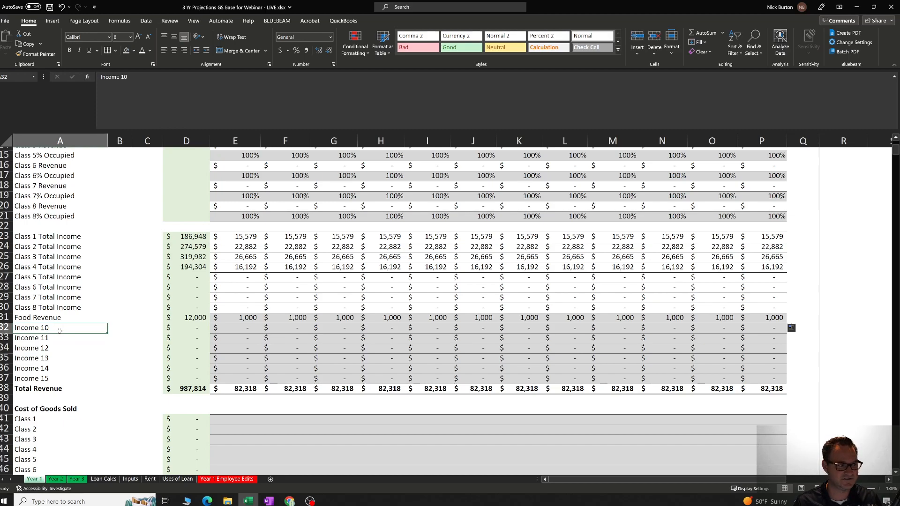
type("Neo")
type("w INco")
type("m")
key("BackSpace")
key("BackSpace")
key("BackSpace")
key("BackSpace")
type("ncome Source")
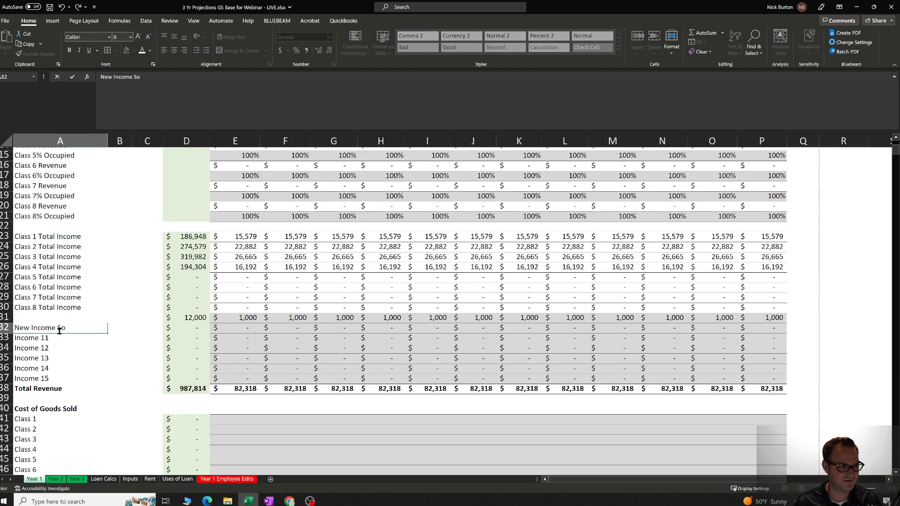
key("Return")
Check the January cell of the New Income Source row and return to its label.
left_click(59, 330)
key("Right")
key("Right")
key("Right")
key("Right")
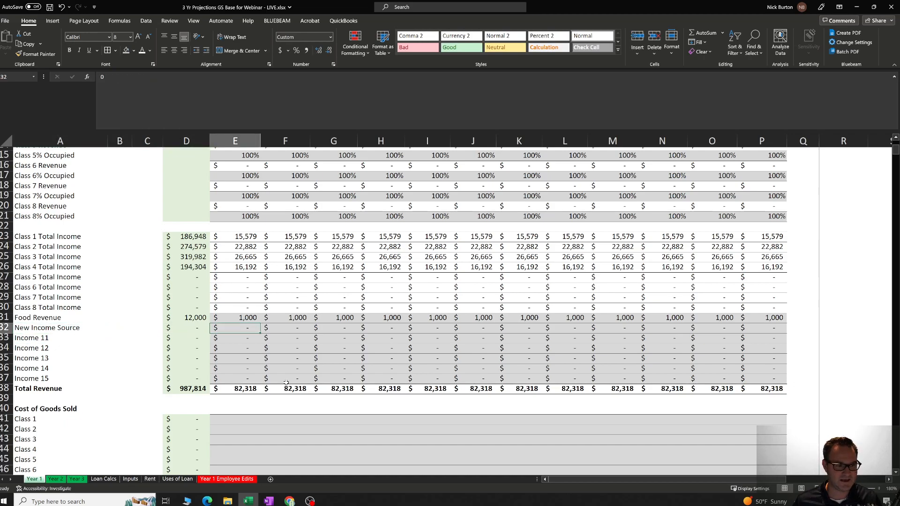
key("Left")
key("Left")
key("Left")
key("Left")
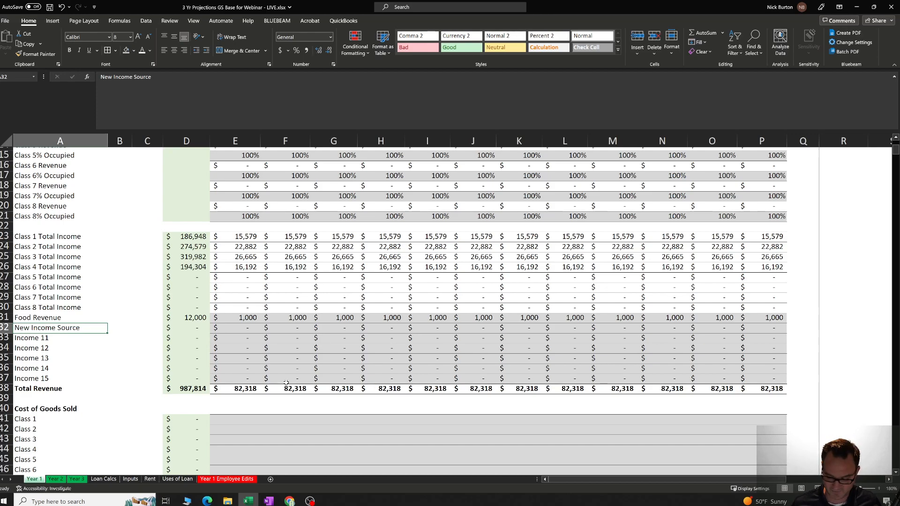
Look through the spare income row labels from Income 11 down to Income 15.
key("Down")
key("Down")
key("Down")
key("Down")
key("Down")
key("Up")
key("Up")
key("Up")
key("Up")
key("Up")
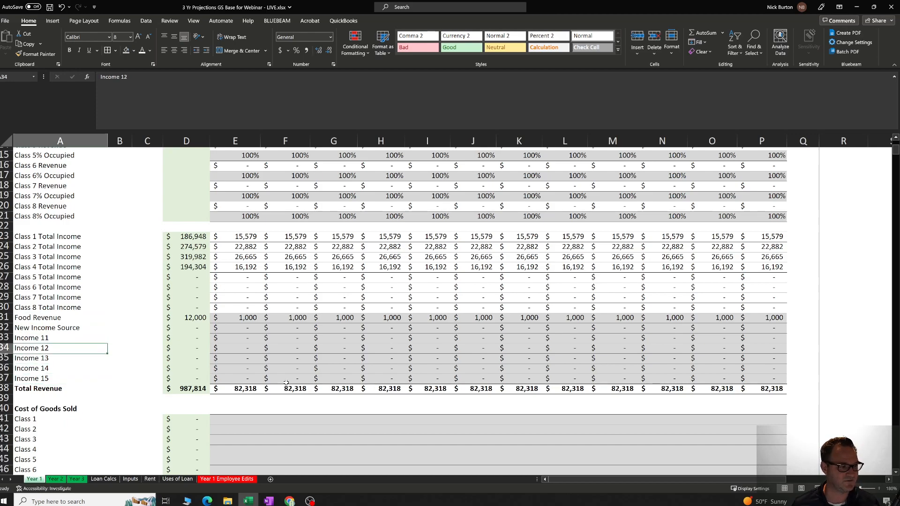
key("Down")
key("Down")
key("Down")
key("Down")
key("Down")
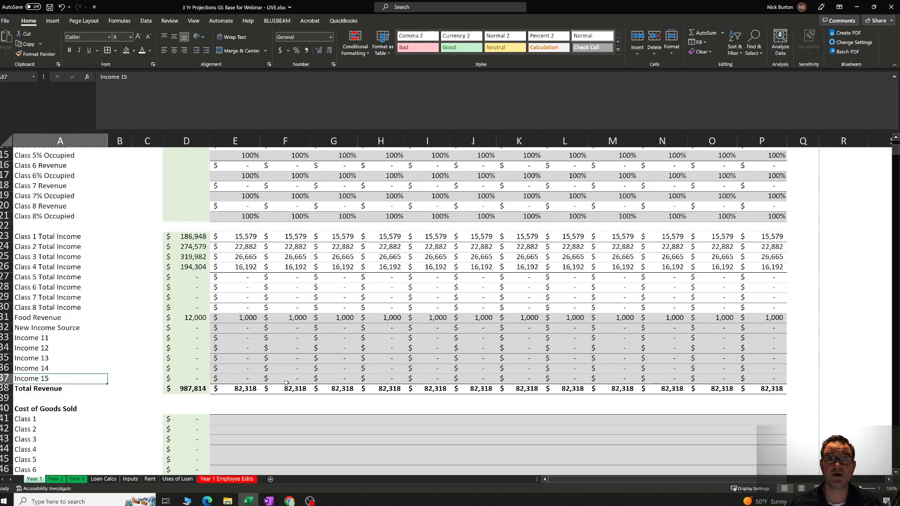
Go to the Cost of Goods Sold section below Total Revenue on the Year 1 sheet.
left_click(288, 361)
scroll(288, 364, "down", 3)
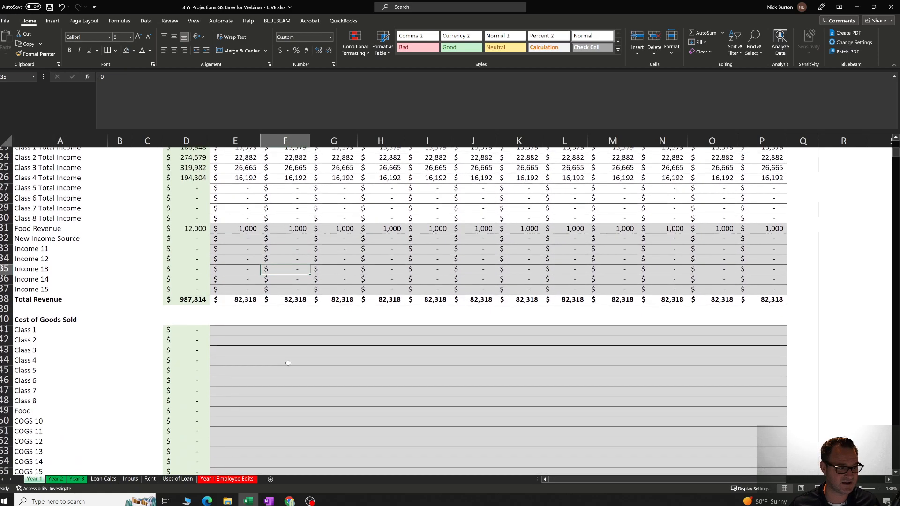
scroll(288, 362, "down", 1)
left_click(54, 279)
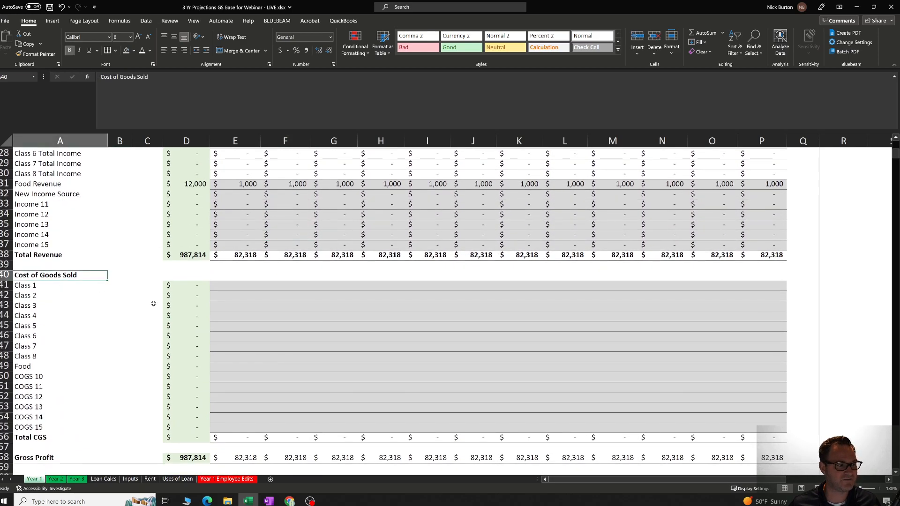
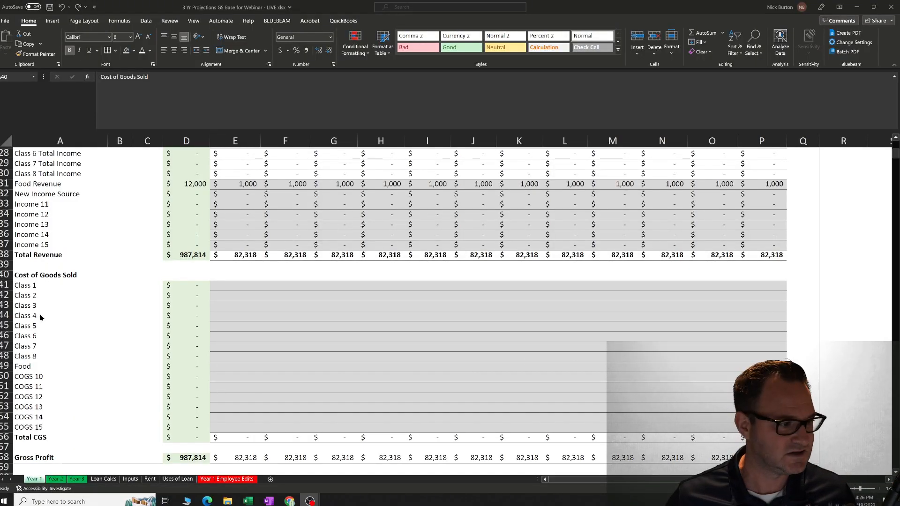
Look over the Operating Expenses section below Gross Profit and return to the Cost of Goods Sold rows.
scroll(25, 317, "down", 9)
key("F2")
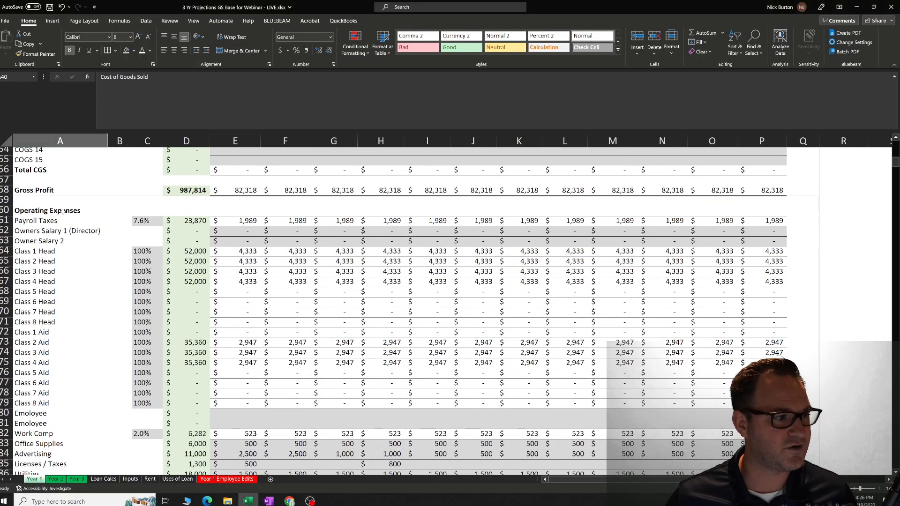
left_click(47, 357)
scroll(52, 358, "down", 4)
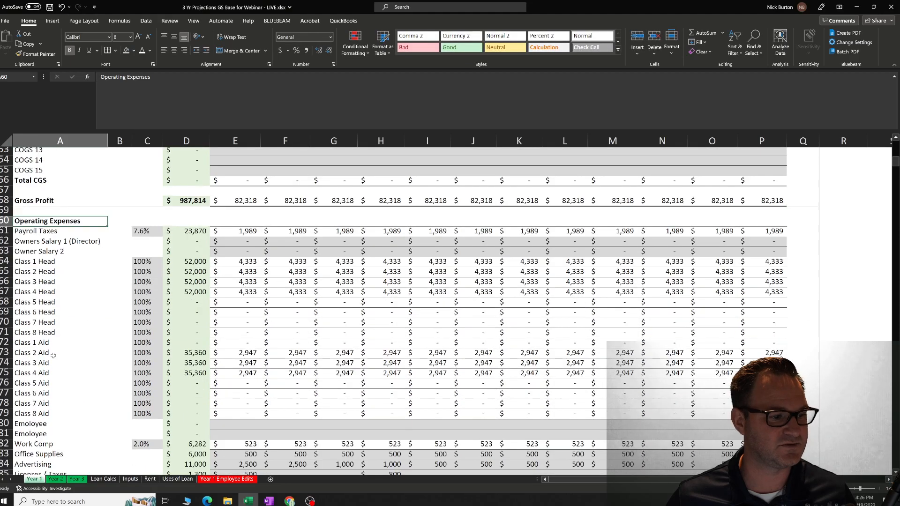
scroll(232, 383, "up", 10)
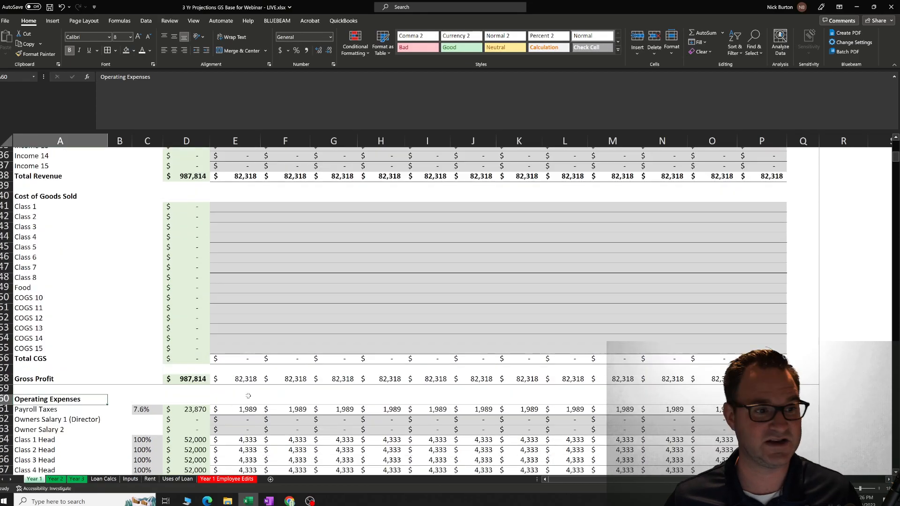
scroll(232, 384, "down", 2)
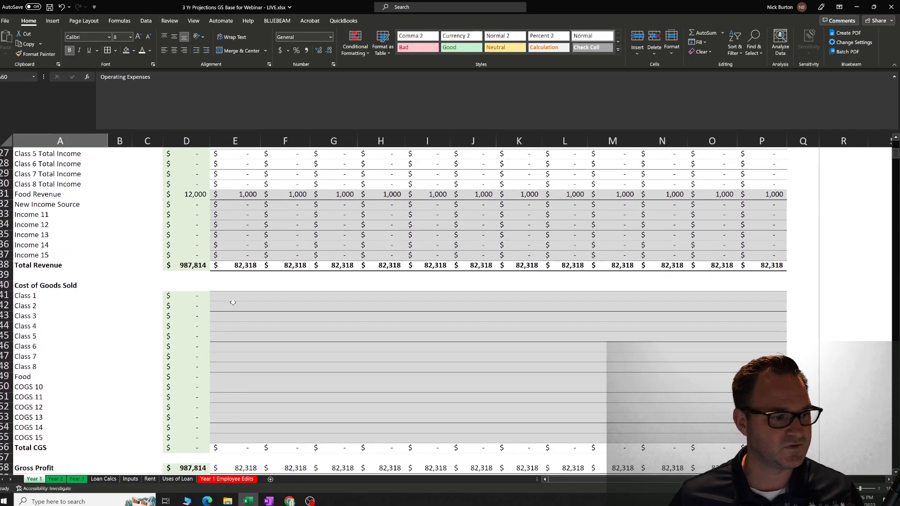
Highlight the monthly entry cells of the Cost of Goods Sold rows from Class 1 through COGS 14.
left_click(232, 297)
left_click_drag(236, 297, 756, 429)
left_click(663, 408)
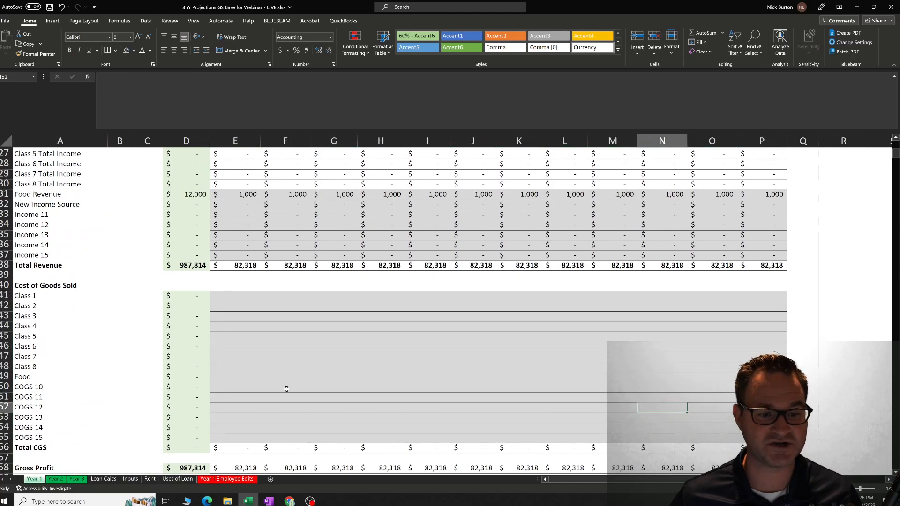
Enter 500 as the January cost in the Food row of Cost of Goods Sold.
left_click(33, 376)
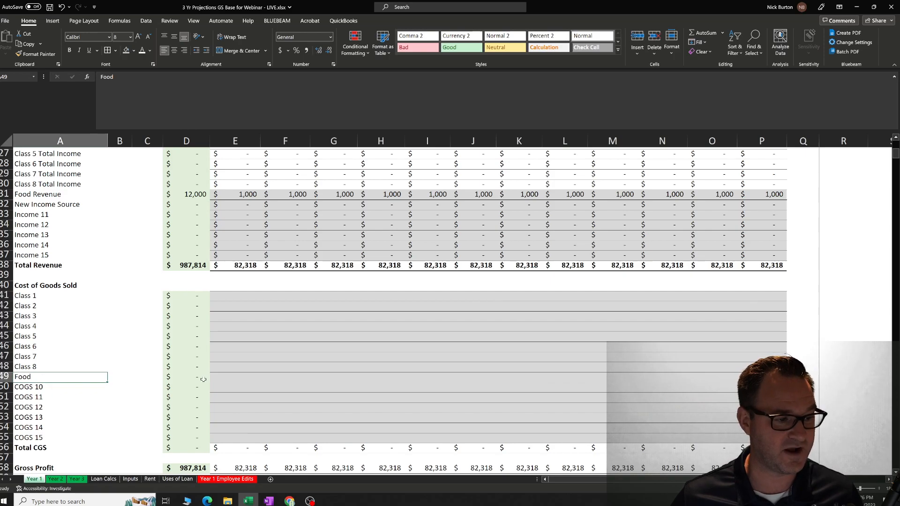
left_click(221, 377)
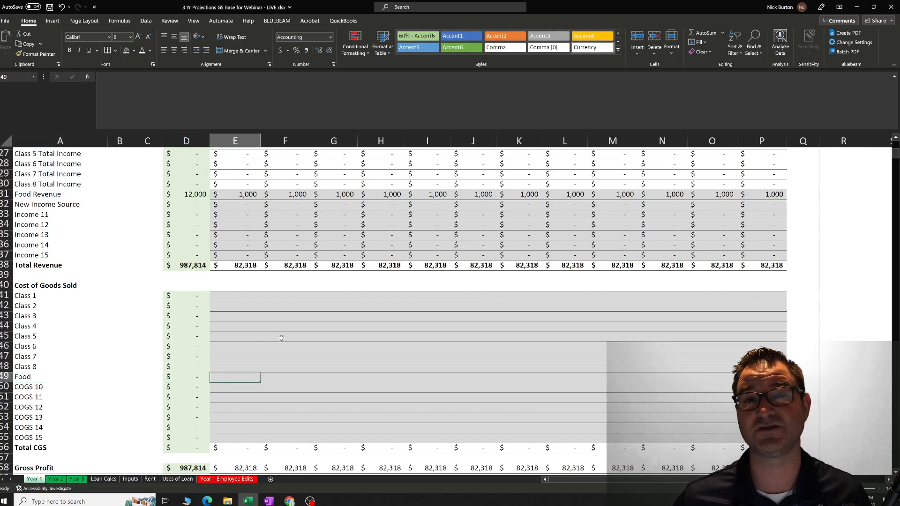
type("500")
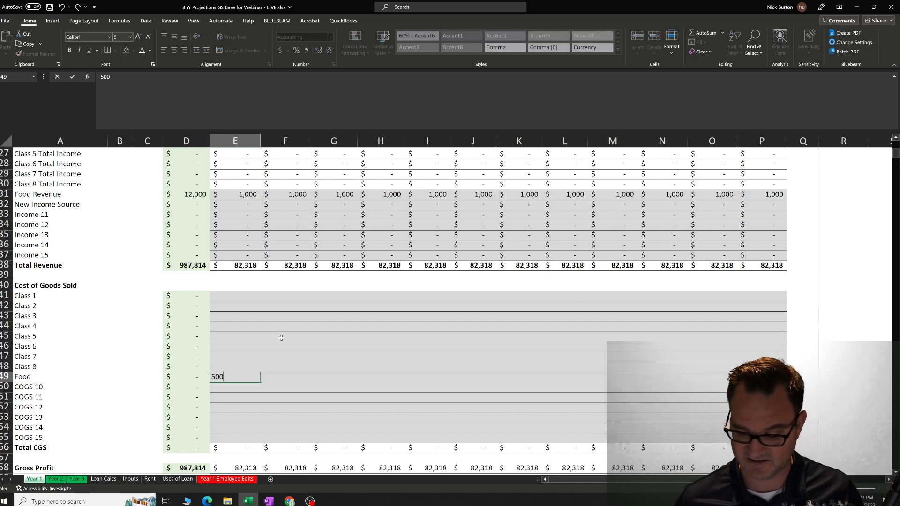
left_click(379, 399)
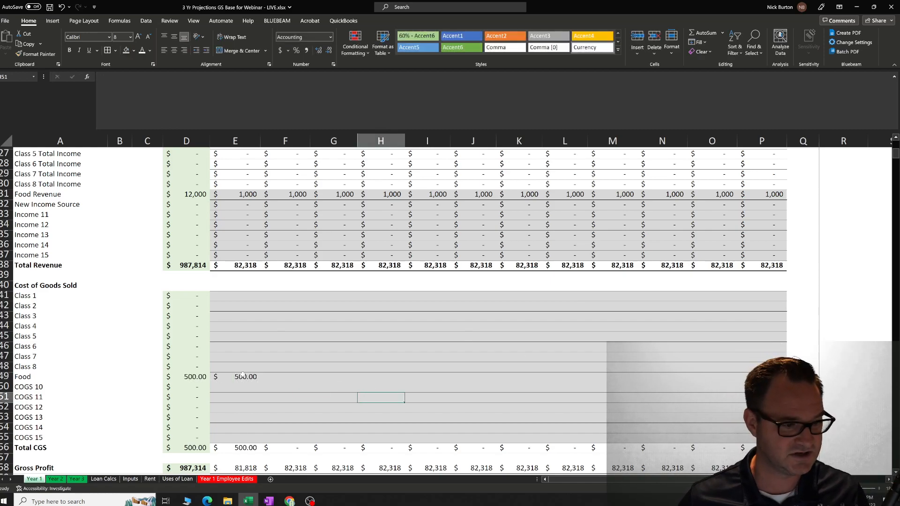
Enter 500 as the February and March costs in the Cost of Goods Sold Food row.
left_click(267, 375)
type("500")
key("Tab")
type("5006")
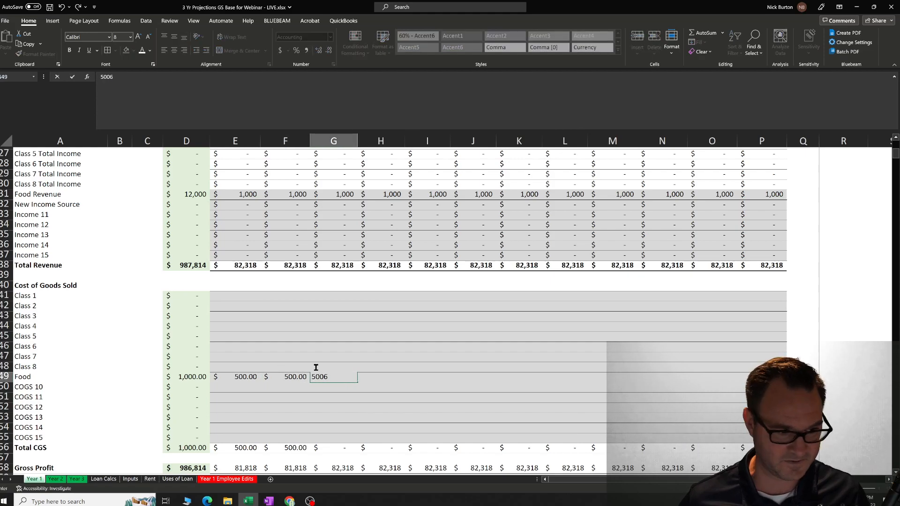
key("BackSpace")
left_click(340, 396)
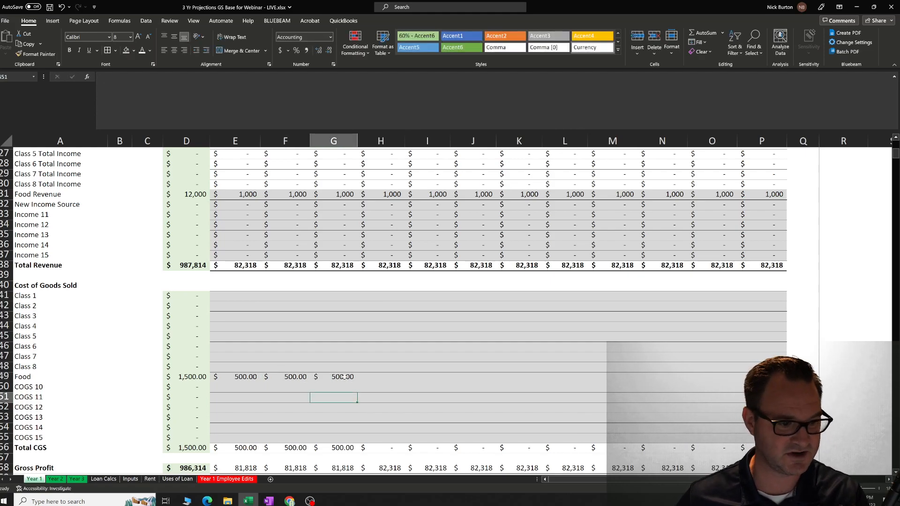
Fill the March food cost of 500 across the remaining months through December.
left_click(345, 378)
left_click_drag(357, 382, 750, 382)
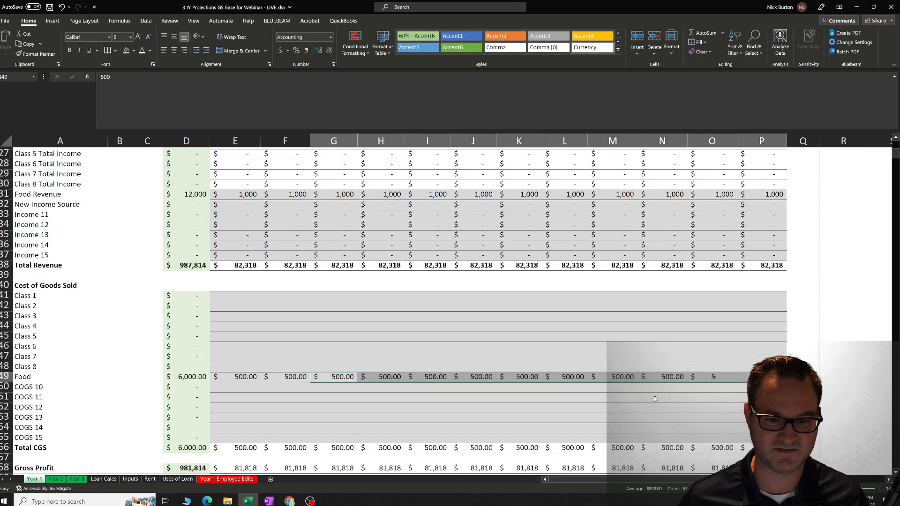
left_click(662, 397)
Review the Food cost subtotal and compare the January Food Revenue with the January food cost.
scroll(530, 381, "down", 2)
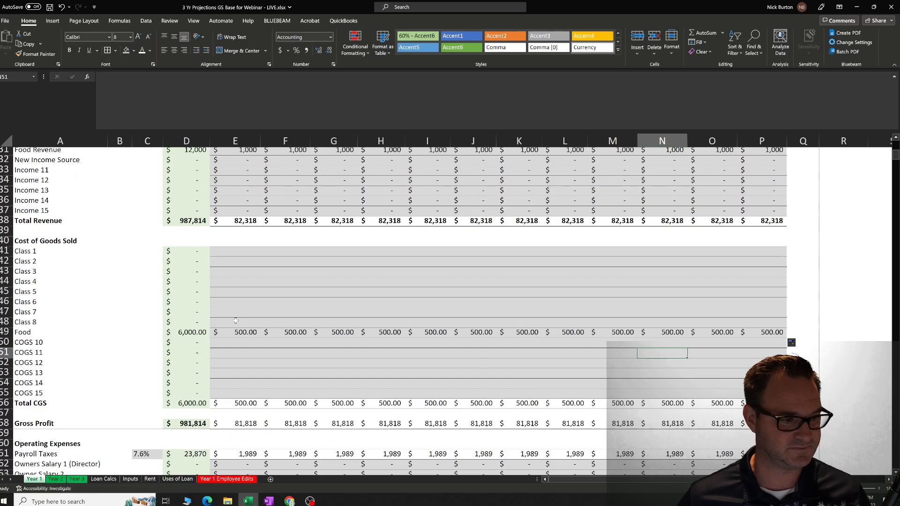
left_click(218, 341)
left_click(69, 331)
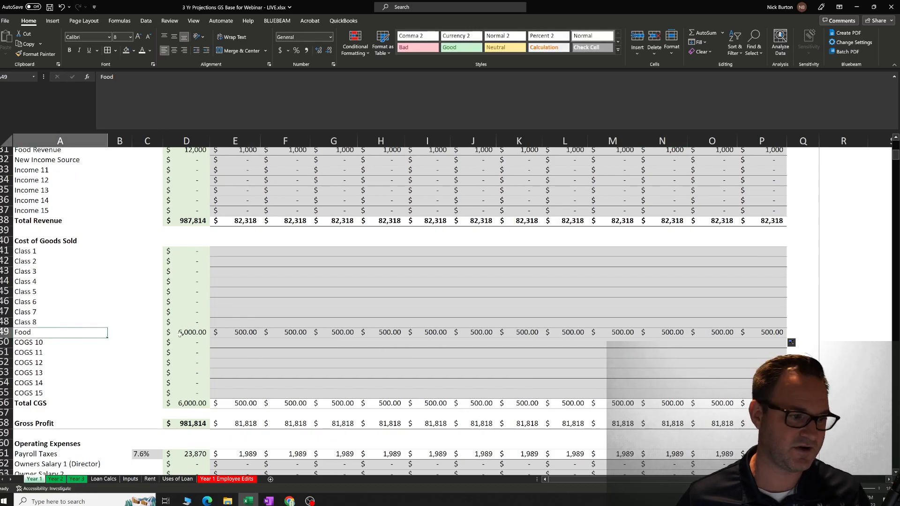
left_click(190, 332)
scroll(235, 263, "up", 3)
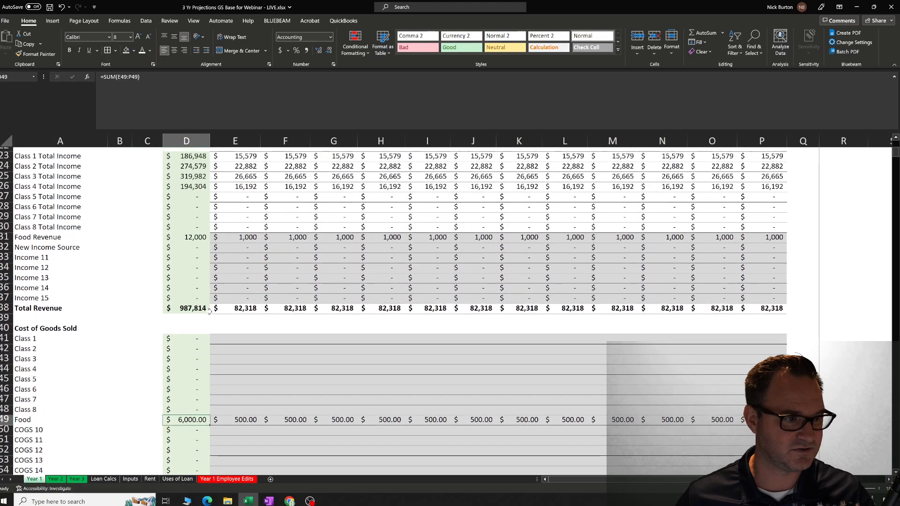
left_click(244, 240)
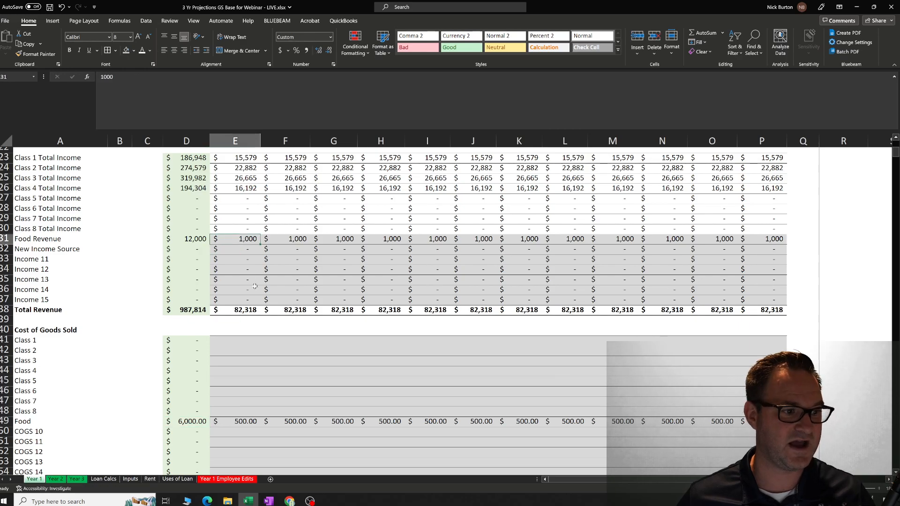
scroll(256, 288, "down", 2)
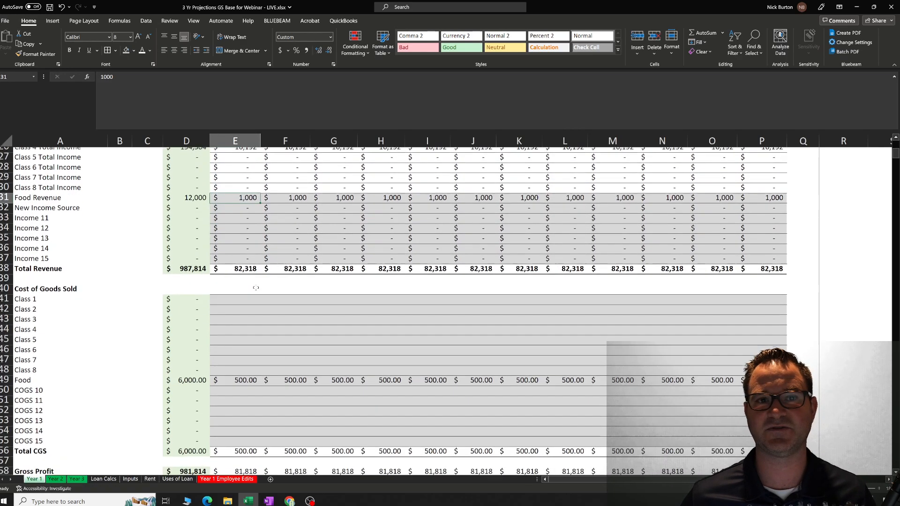
left_click(244, 375)
scroll(258, 383, "down", 1)
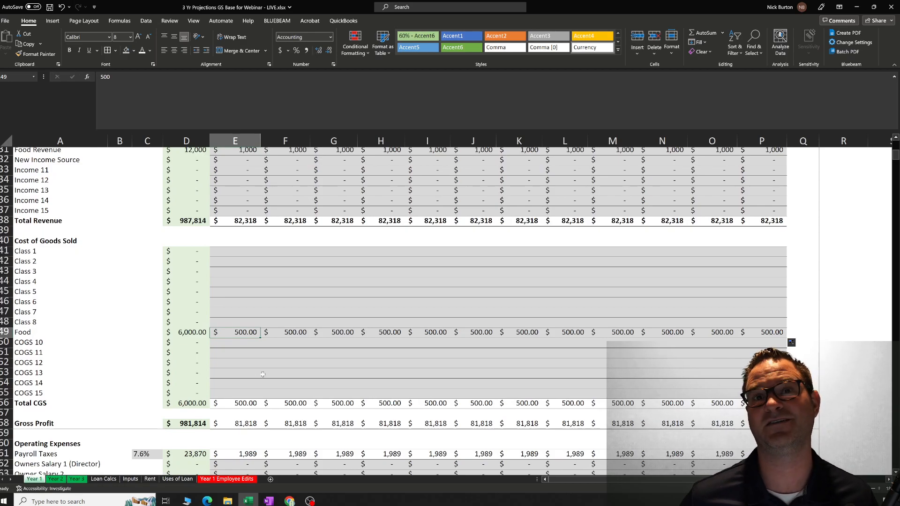
Review the revenue rows down to Gross Profit and inspect the January Gross Profit formula.
scroll(288, 355, "down", 2)
scroll(287, 359, "up", 3)
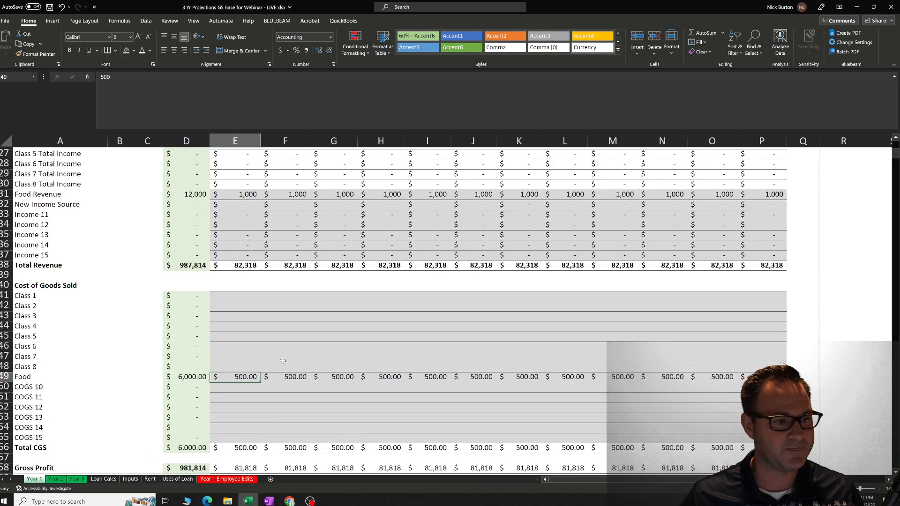
scroll(283, 359, "down", 2)
left_click(63, 381)
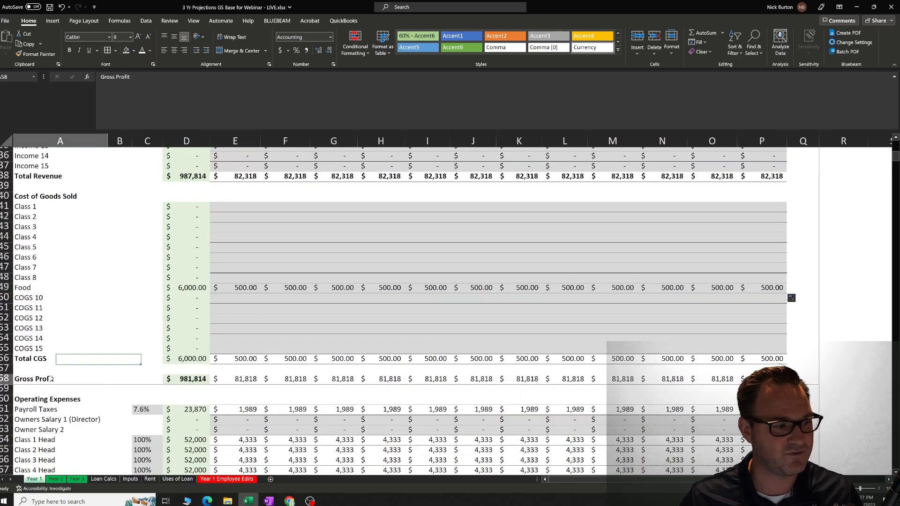
scroll(323, 378, "up", 12)
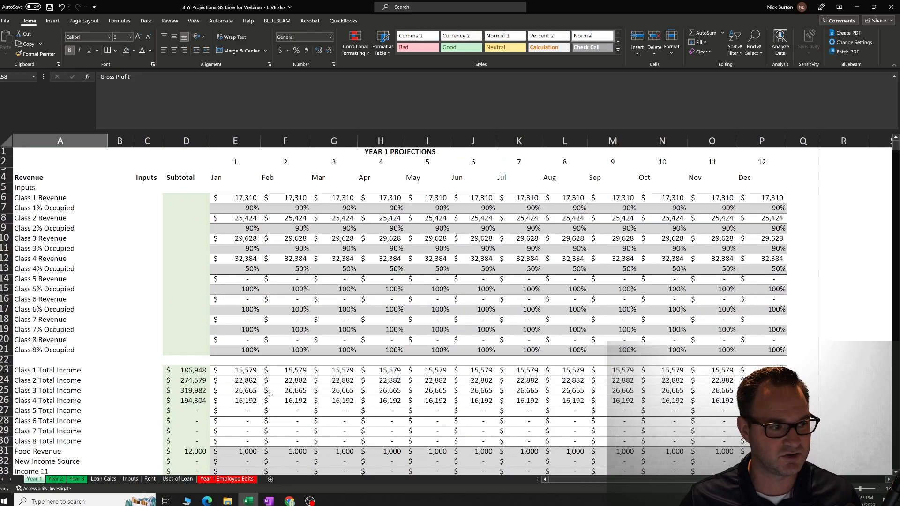
scroll(271, 395, "down", 5)
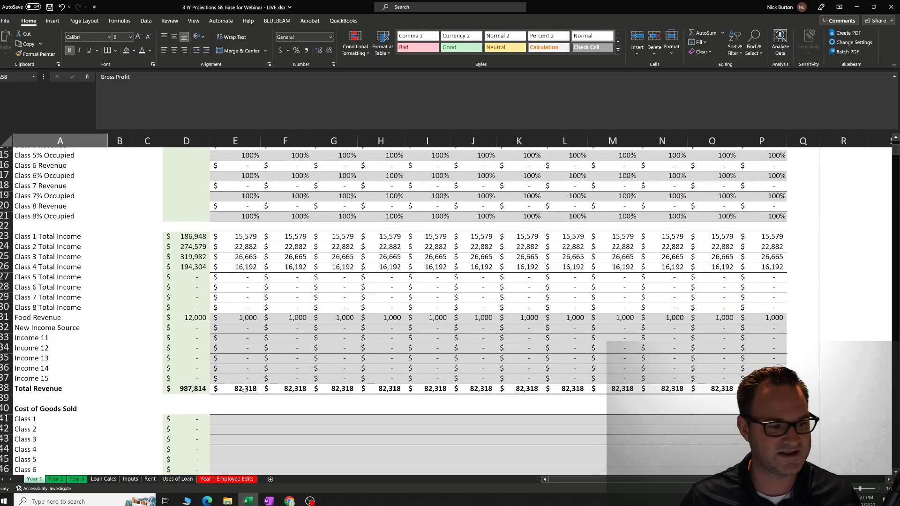
scroll(248, 389, "down", 6)
left_click(247, 409)
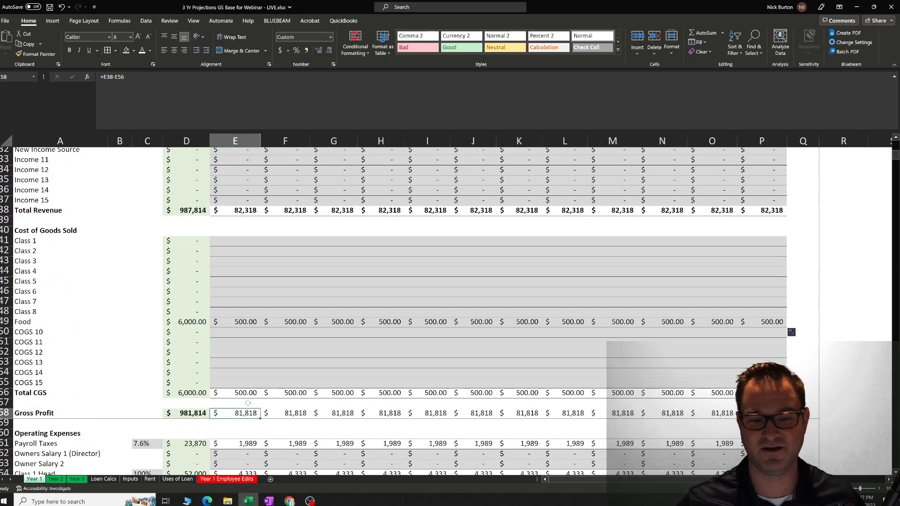
Look through the Operating Expenses section from its heading down to Total Expenses and return to its start.
scroll(230, 390, "down", 3)
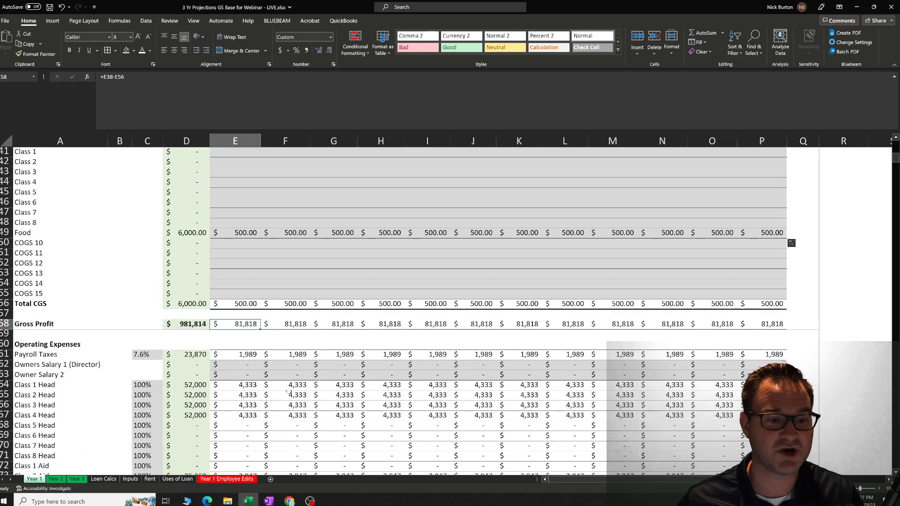
scroll(282, 399, "down", 2)
left_click(58, 301)
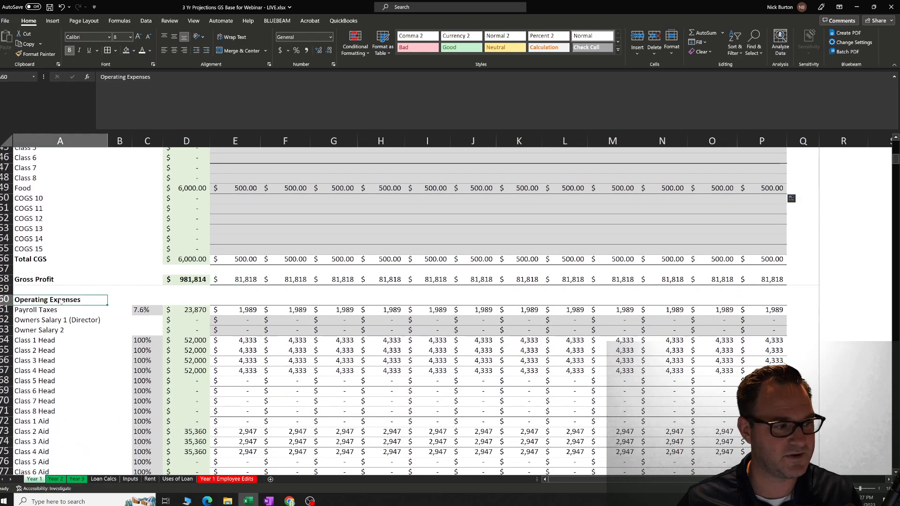
scroll(319, 341, "down", 2)
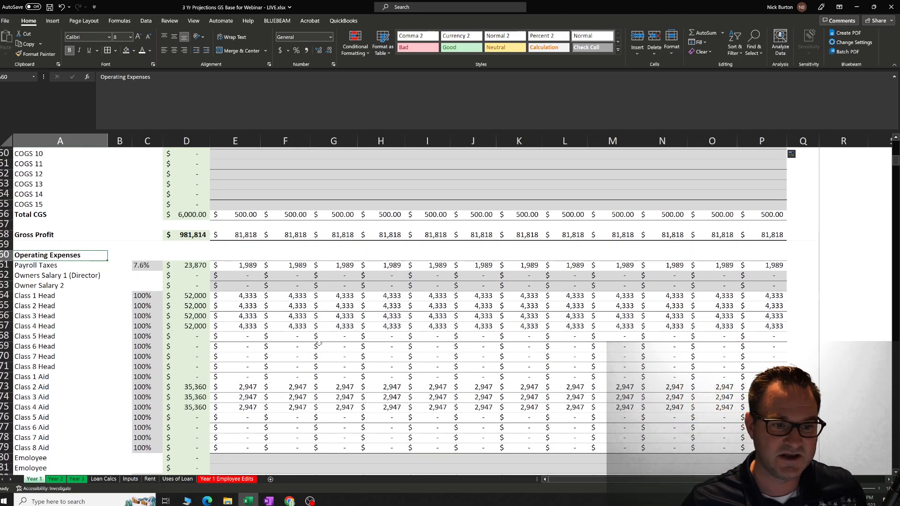
scroll(364, 357, "down", 9)
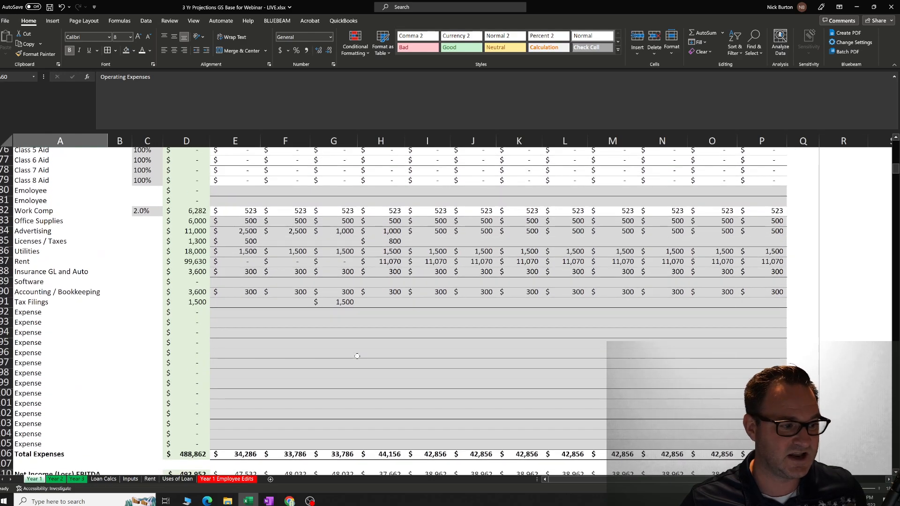
scroll(358, 356, "up", 7)
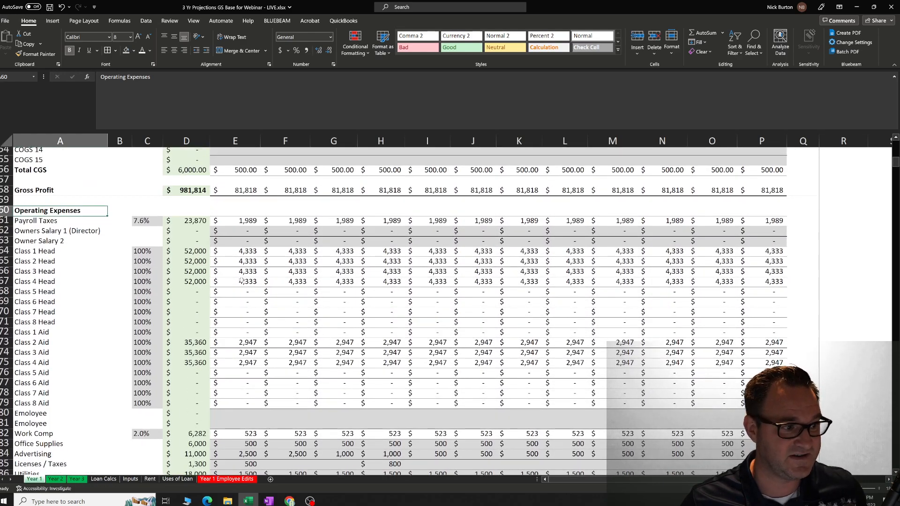
Go through the Owners Salary 1 (Director) and Owner Salary 2 row labels under Operating Expenses.
key("Down")
key("Down")
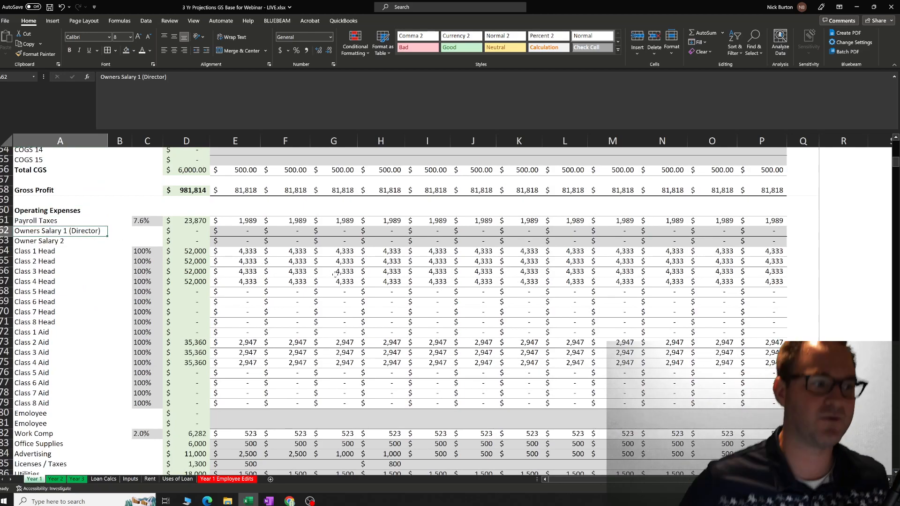
key("Down")
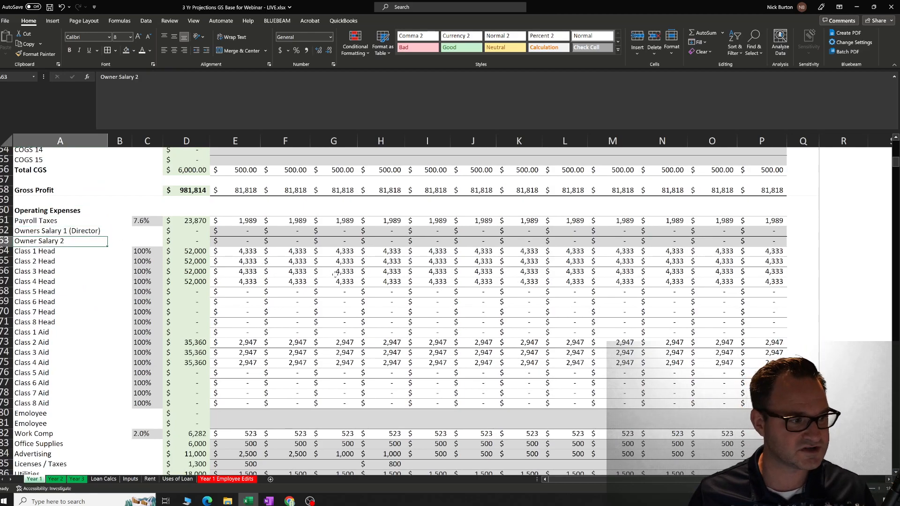
key("Up")
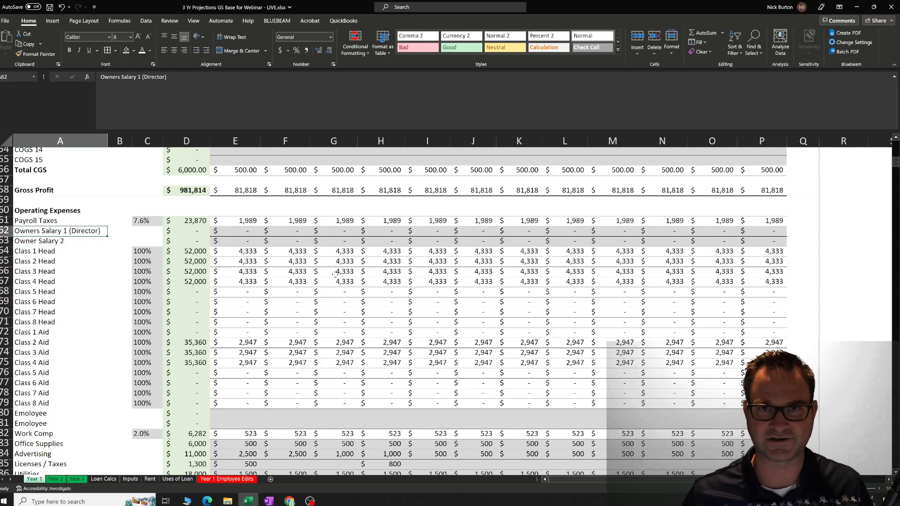
key("Down")
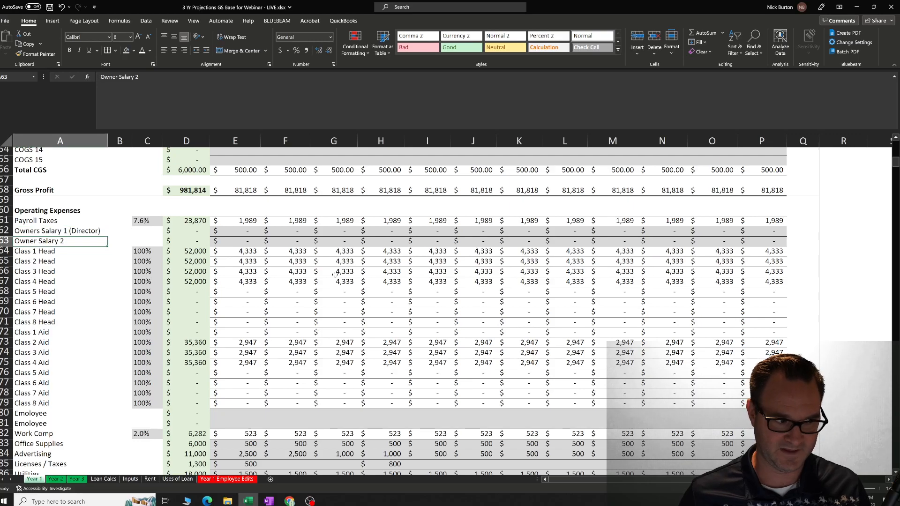
key("Up")
key("Down")
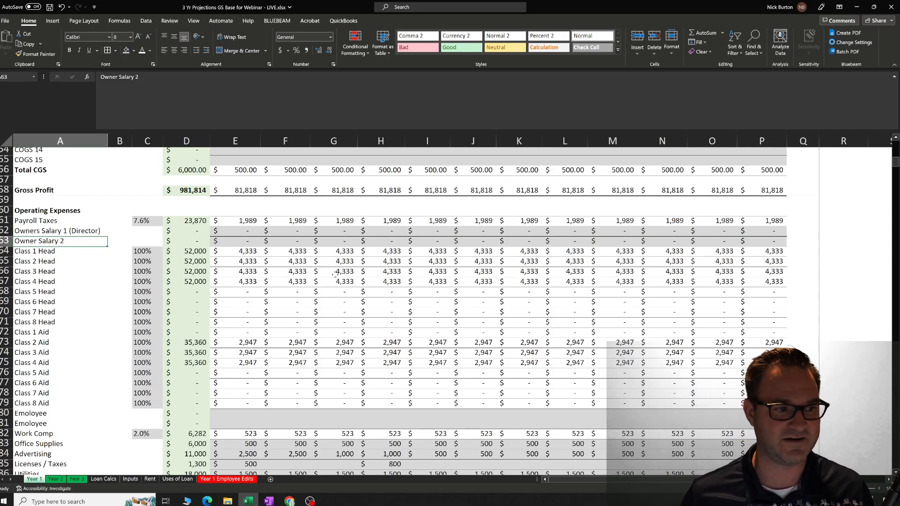
Check the January cells of both owner salary rows and inspect the January Class 1 Head formula.
key("Right")
key("Right")
key("Right")
key("Up")
key("Right")
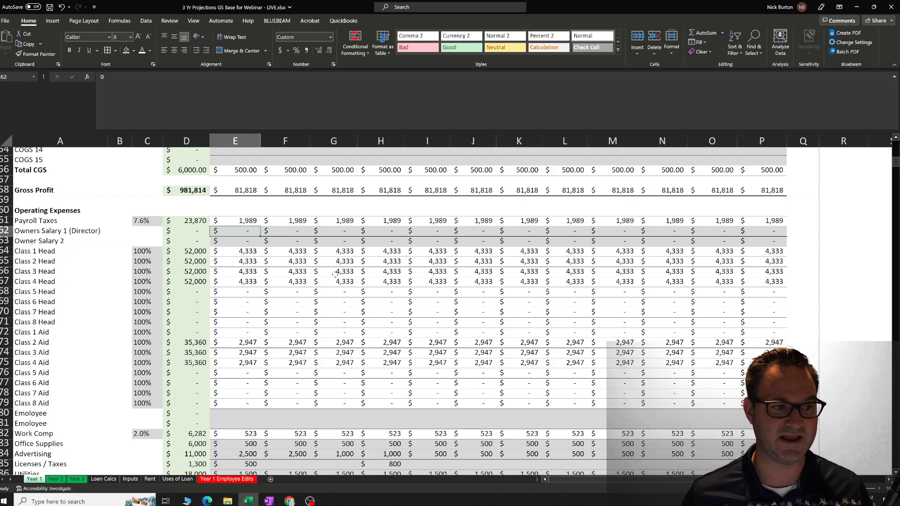
key("Down")
key("Down")
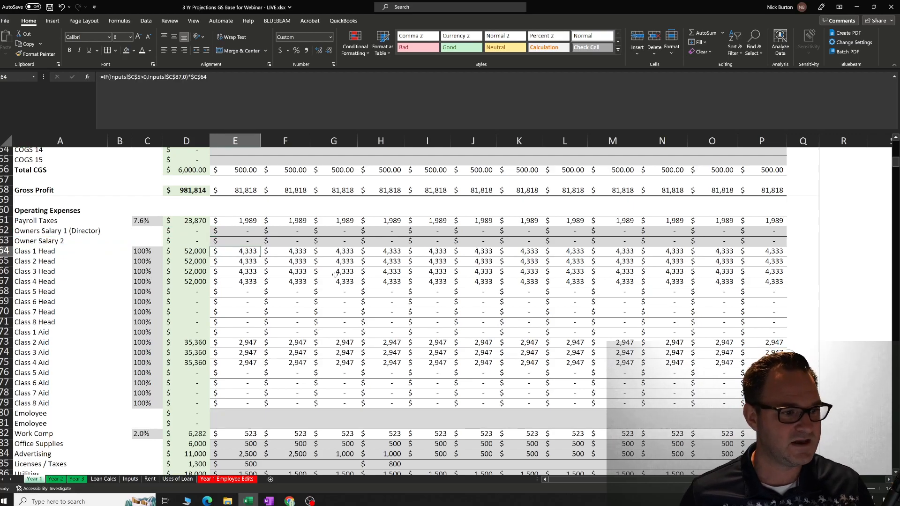
Go through the row labels from Class 1 Head past Class 8 Head into the Aid rows and return to Class 1 Head.
key("Left")
key("Left")
key("Left")
key("Left")
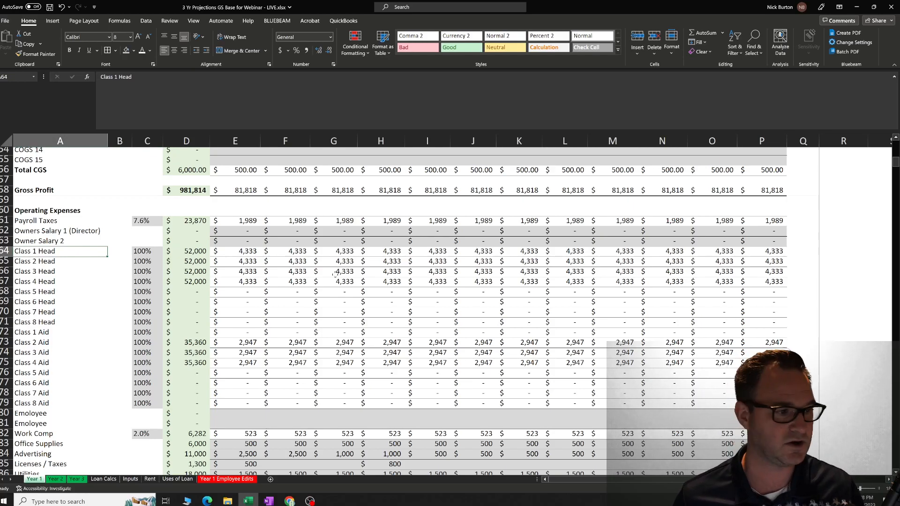
key("Down")
key("Down")
key("Down")
key("Down")
key("Down")
key("Down")
key("Down")
key("Down")
key("Down")
key("Down")
key("Down")
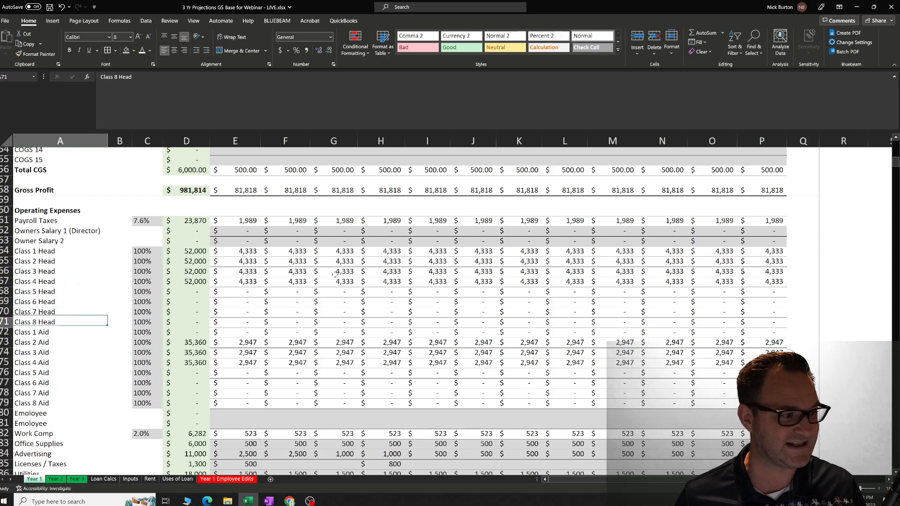
key("Down")
key("Down")
key("Down")
key("Down")
key("Down")
key("Up")
key("Up")
key("Up")
key("Up")
key("Up")
key("Up")
key("Up")
key("Up")
key("Up")
key("Up")
key("Up")
key("Up")
key("Up")
key("Up")
key("Up")
key("Up")
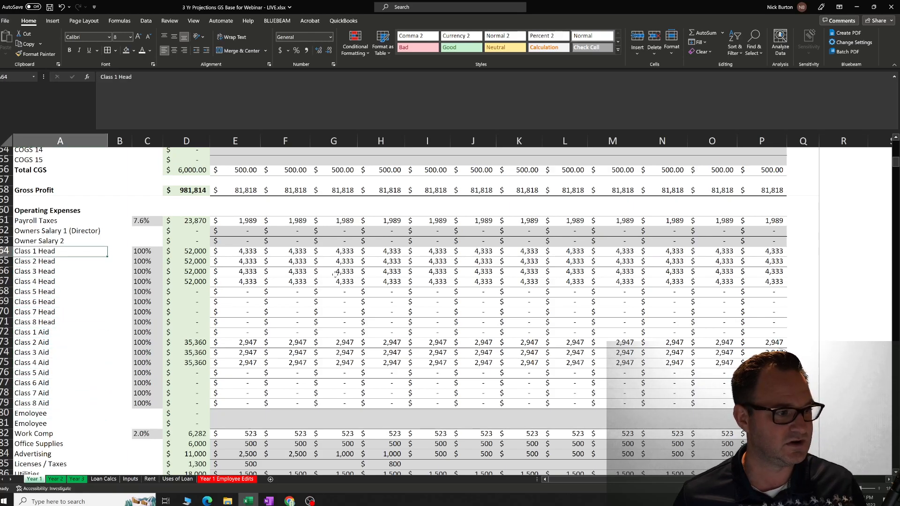
Review the Class 1 to Class 4 Head rows and inspect the January and Subtotal formulas for Class 1 Head.
key("Down")
key("Down")
key("Down")
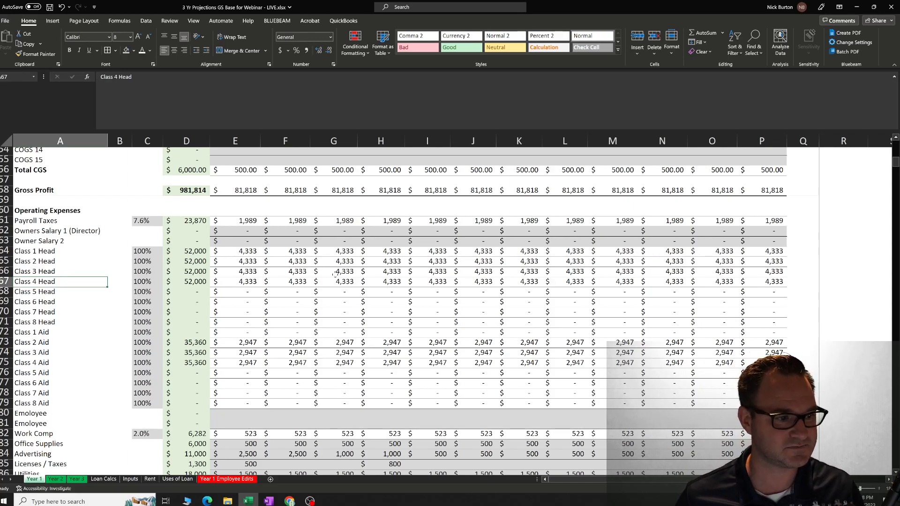
key("Right")
key("Right")
key("Right")
key("Right")
key("Up")
key("Up")
key("Up")
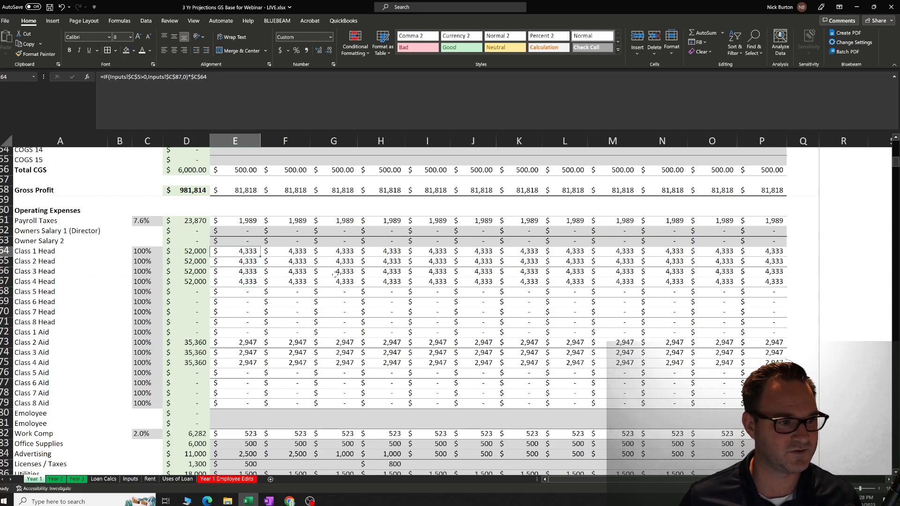
key("Left")
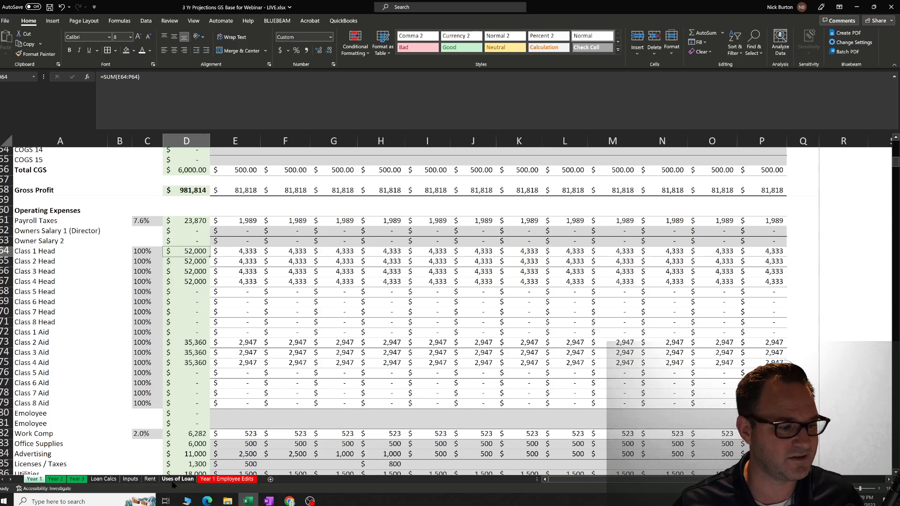
On the Inputs sheet, set the Lead Teacher cost per hour to 22 and inspect the Lead Teacher annual formula.
left_click(134, 480)
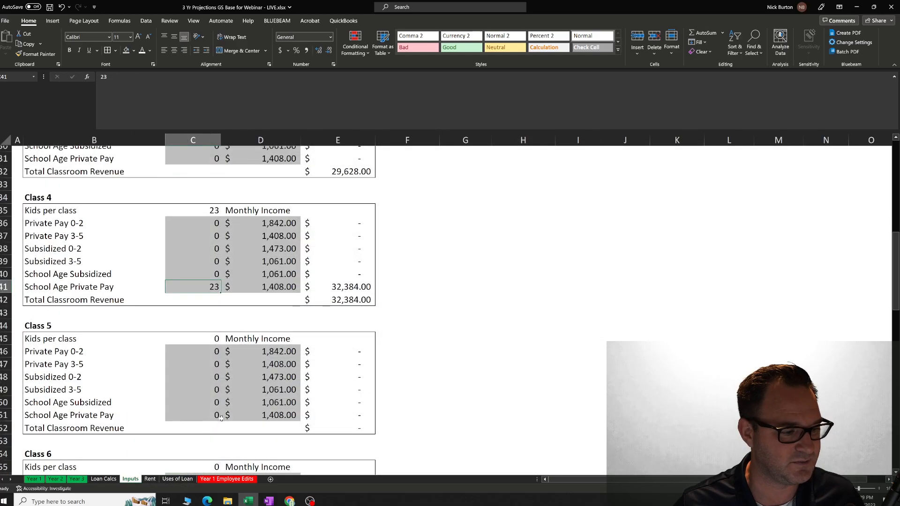
scroll(304, 356, "down", 10)
scroll(309, 369, "down", 3)
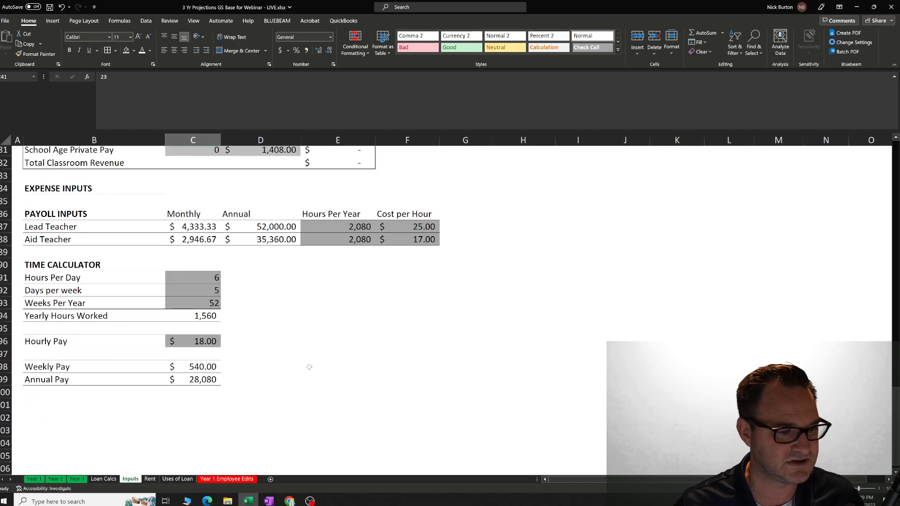
scroll(309, 336, "up", 2)
left_click(409, 305)
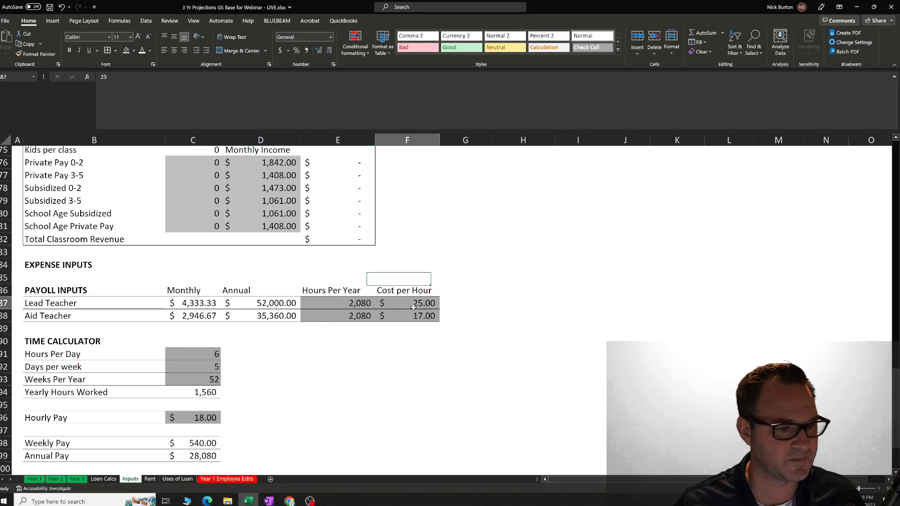
type("22")
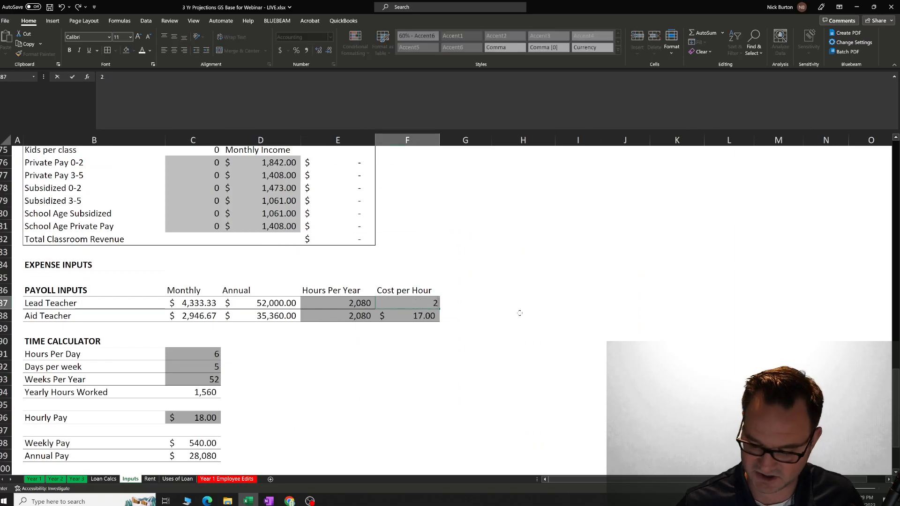
key("Return")
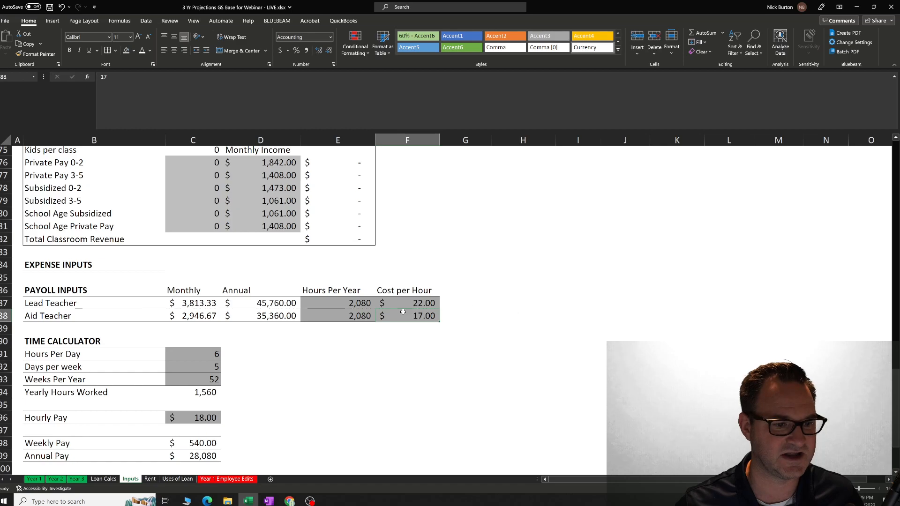
left_click(294, 302)
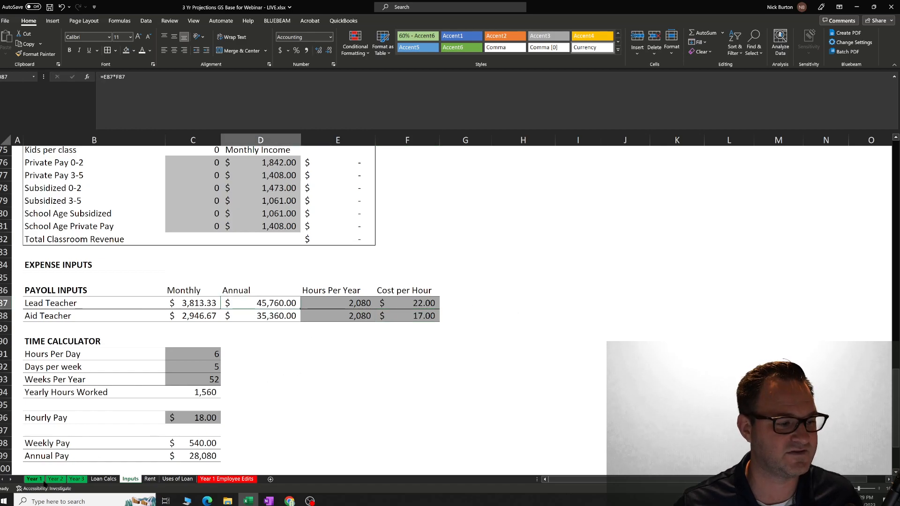
Return to the Year 1 sheet and compare the Class 1 Head January cell with its Subtotal cell.
left_click(33, 479)
left_click(238, 252)
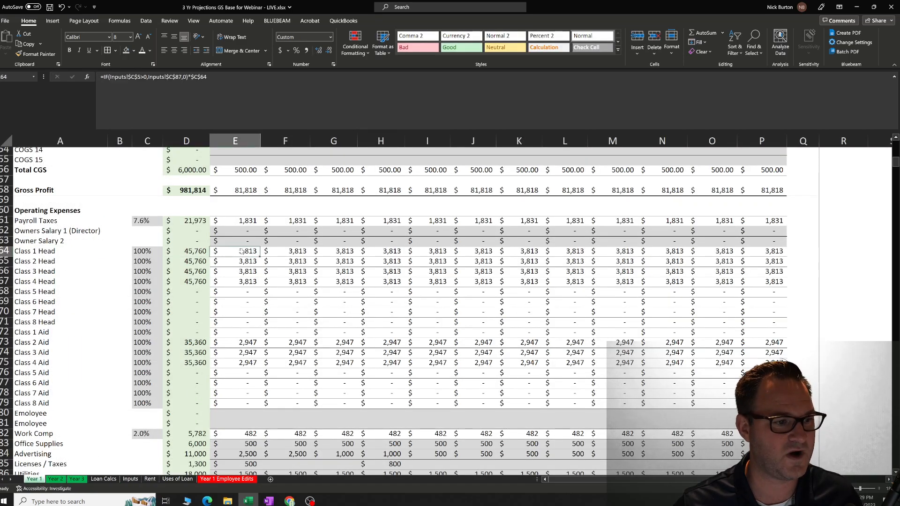
left_click(202, 254)
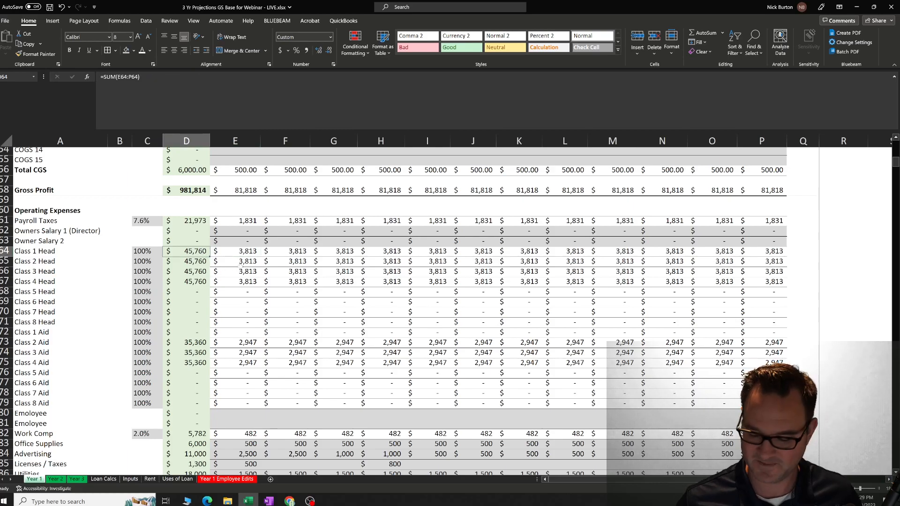
key("Right")
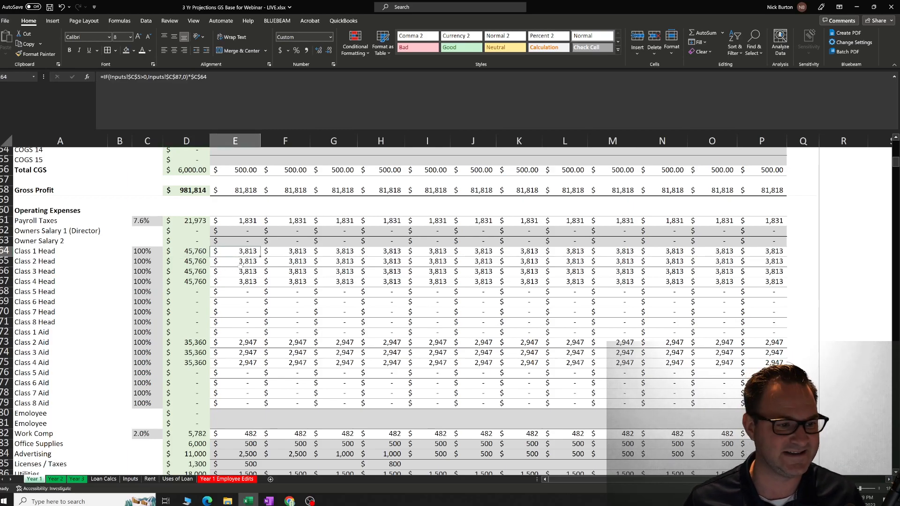
key("Left")
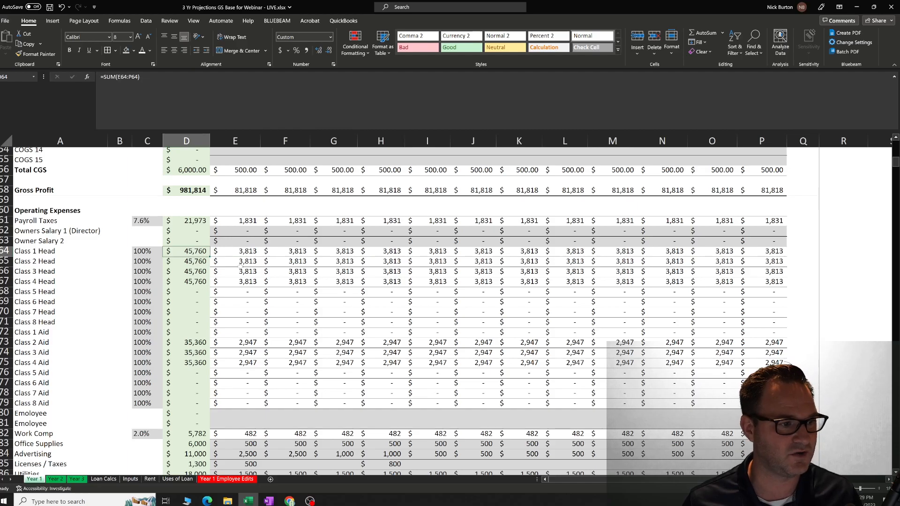
Examine the Subtotal column at the start of Year 1 and select the Class 1 Revenue values from January through December.
scroll(200, 180, "up", 18)
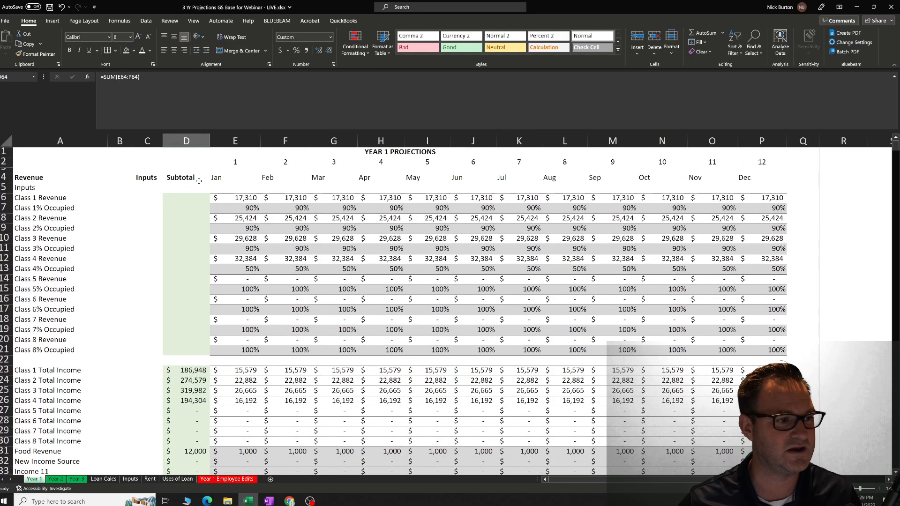
left_click_drag(192, 179, 180, 267)
left_click(182, 249)
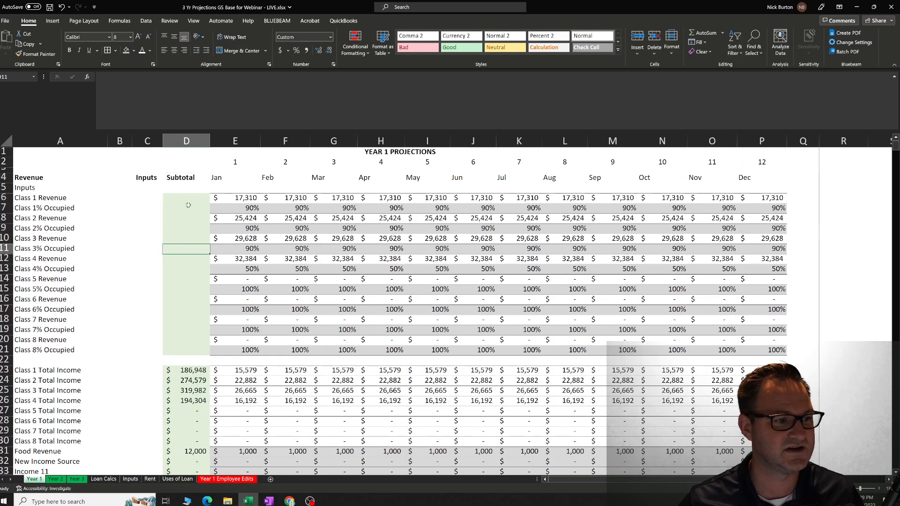
left_click_drag(221, 197, 765, 199)
left_click(769, 182)
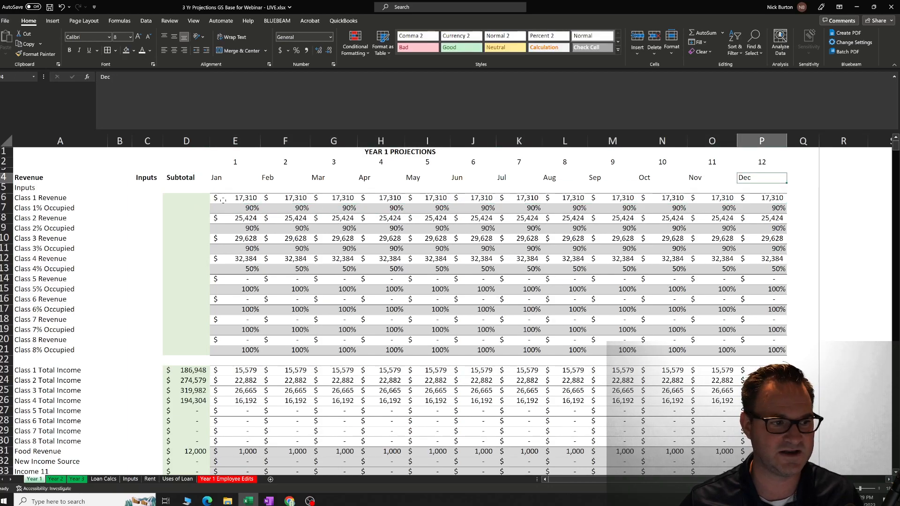
left_click_drag(245, 198, 764, 199)
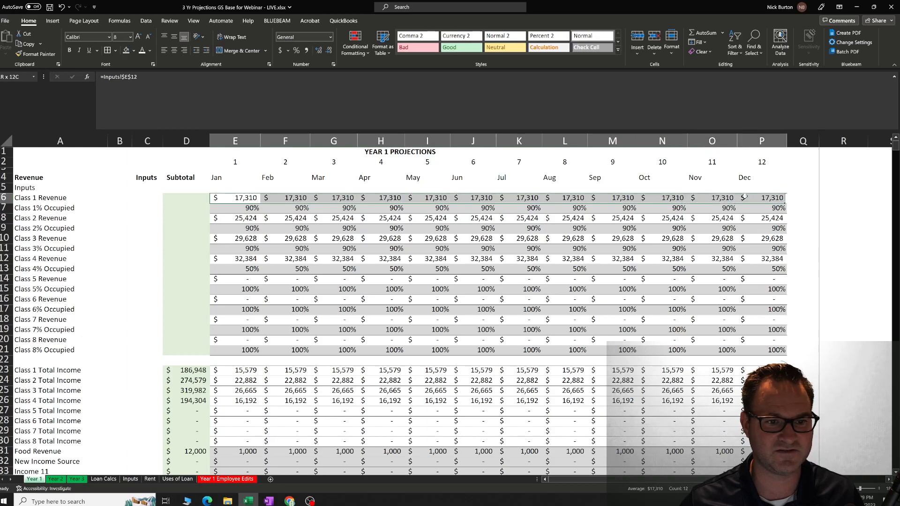
left_click(186, 198)
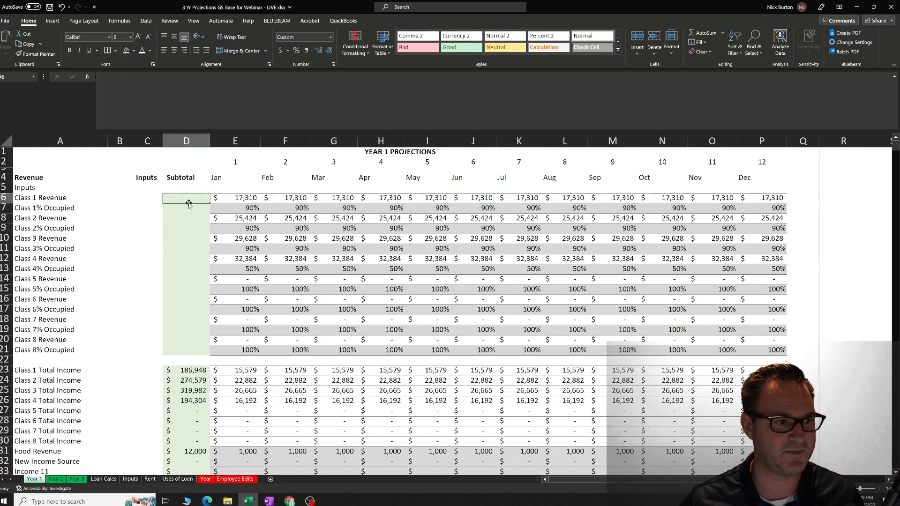
Highlight the Subtotal cells beside the class revenue rows and those for Class 1 to Class 4 Total Income.
left_click(52, 197)
left_click_drag(179, 198, 200, 351)
left_click(153, 330)
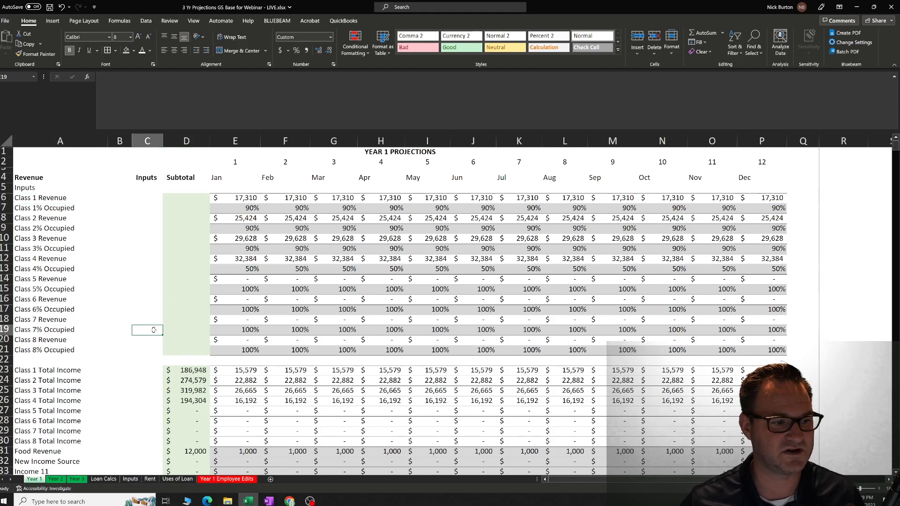
scroll(154, 328, "down", 3)
left_click_drag(183, 281, 187, 313)
left_click(143, 294)
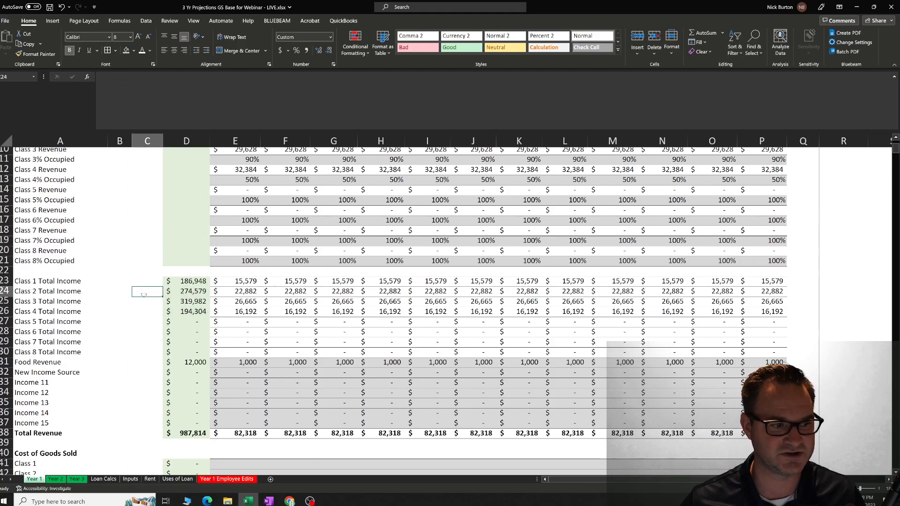
Check the Subtotal cells for Payroll Taxes and the Class 1 to Class 4 Heads, plus the Class 1 Head January formula.
scroll(144, 296, "down", 12)
scroll(144, 295, "down", 3)
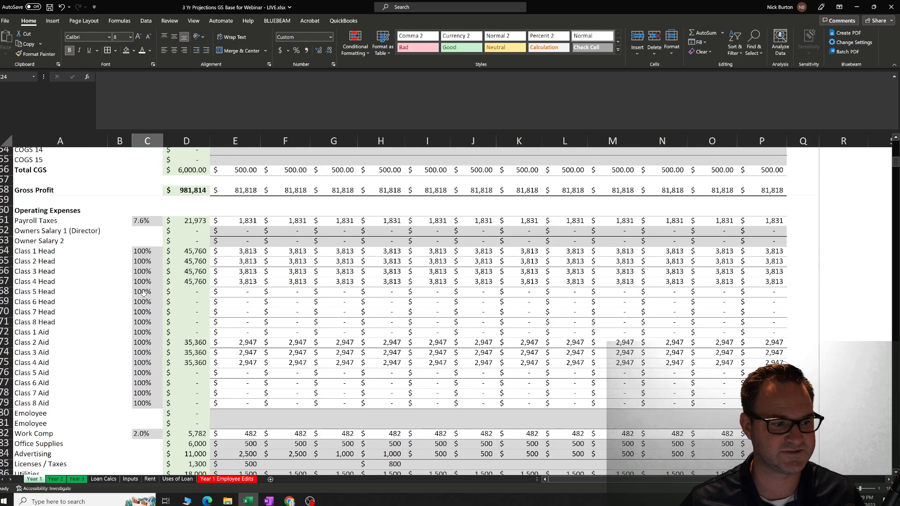
left_click(197, 222)
left_click_drag(183, 253, 187, 282)
key("ctrl+v")
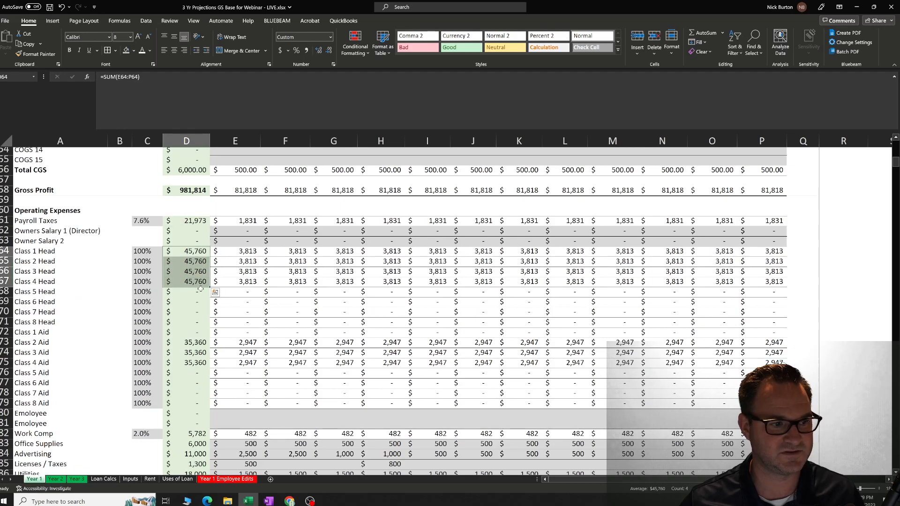
left_click(247, 252)
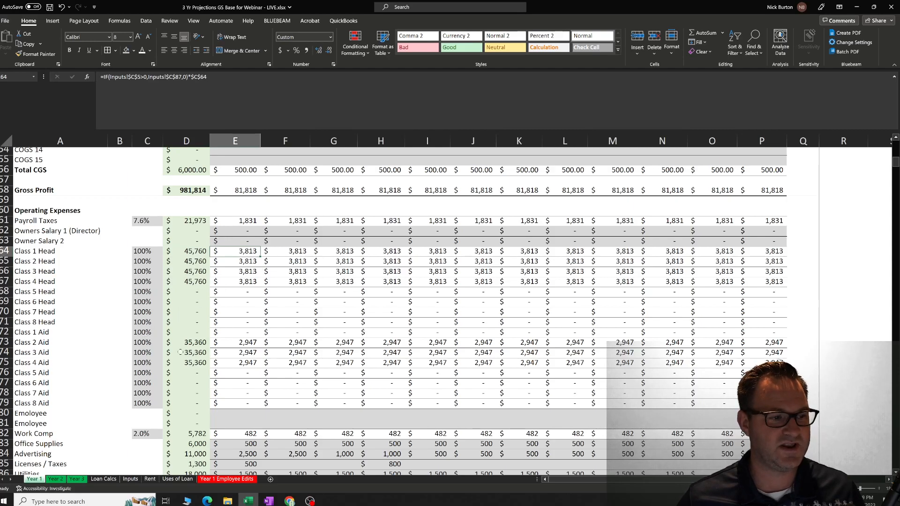
Inspect the Class 1 Aid row from its label through the Subtotal formula and into the monthly formulas.
left_click(43, 334)
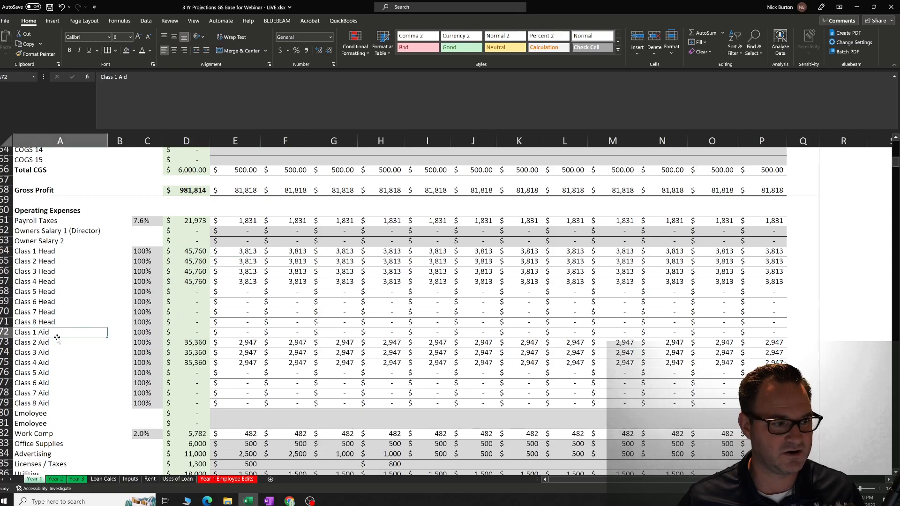
key("Right")
key("Right")
key("Right")
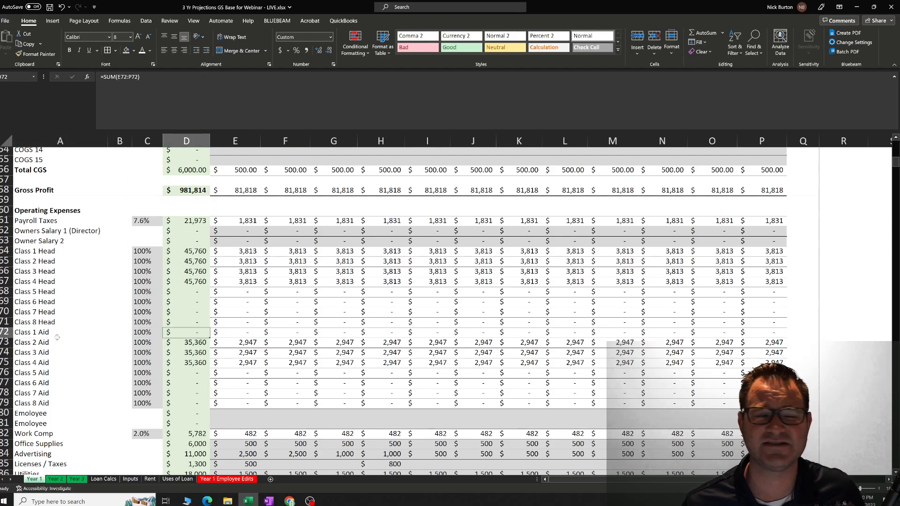
key("Right")
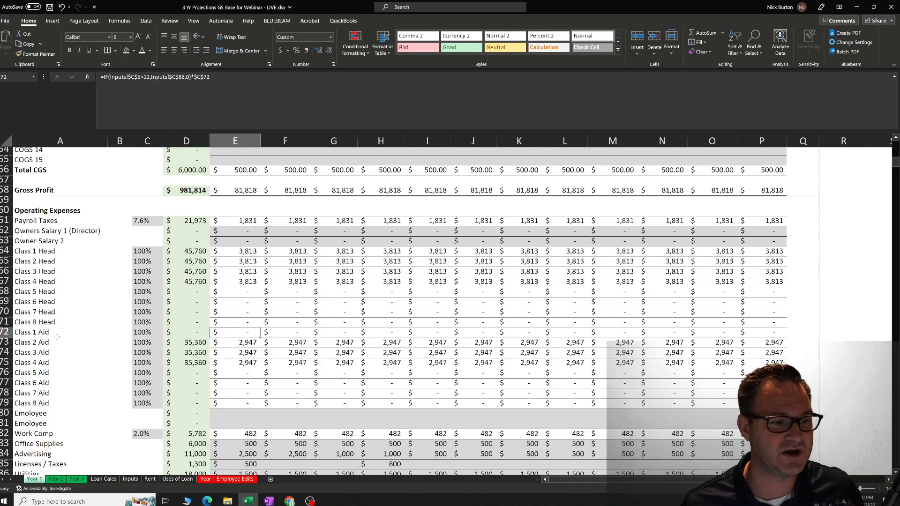
key("Right")
key("Right")
key("Right")
key("Right")
key("Right")
key("Right")
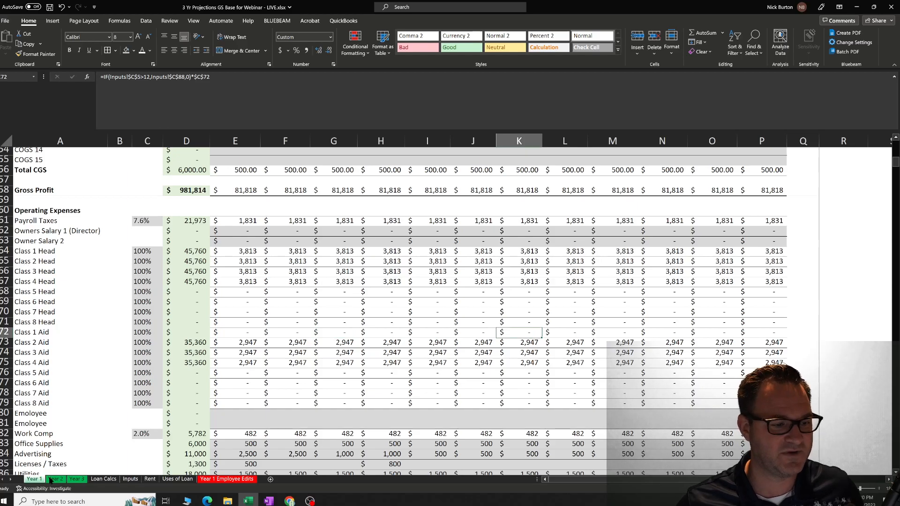
Set the Class 1 Subsidized 0-2 count to 12 on the Inputs sheet and check the Class 1 Aid row in Year 1.
left_click(131, 479)
scroll(164, 285, "up", 5)
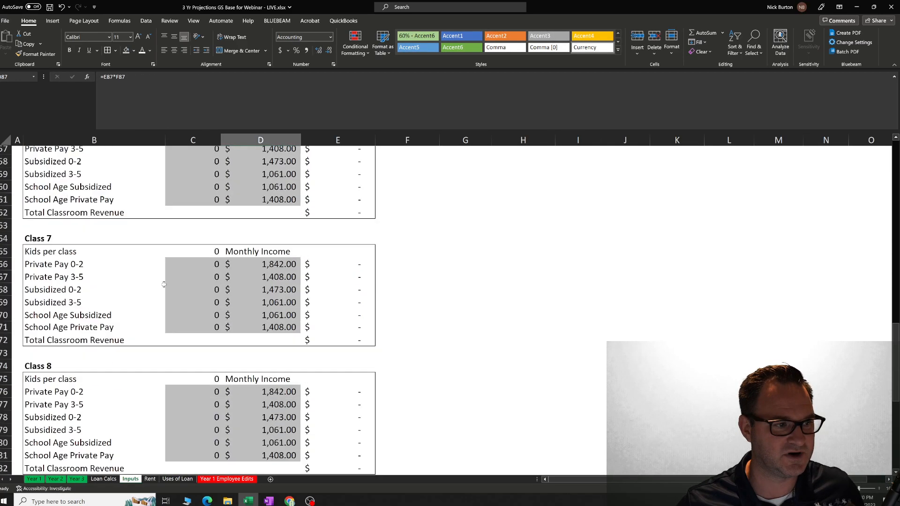
scroll(164, 284, "up", 15)
left_click(217, 248)
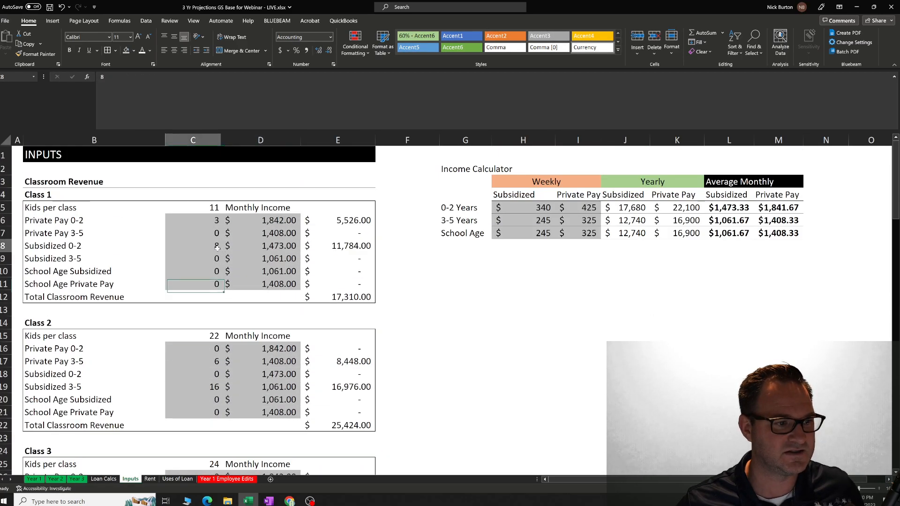
type("12")
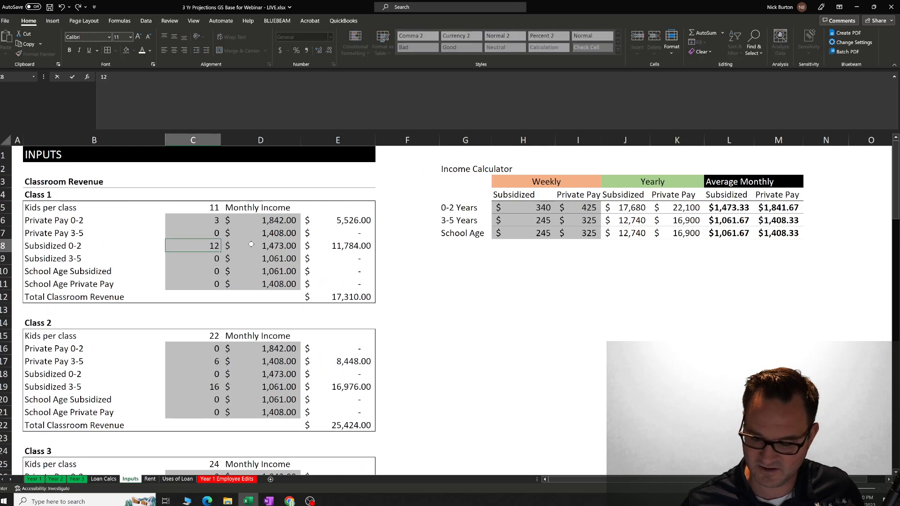
key("Return")
key("Up")
key("Up")
key("Up")
key("Up")
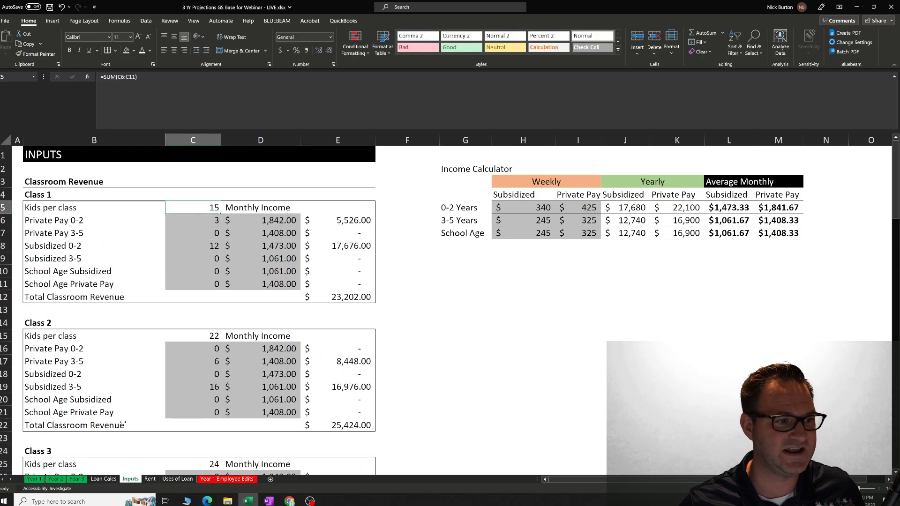
left_click(33, 479)
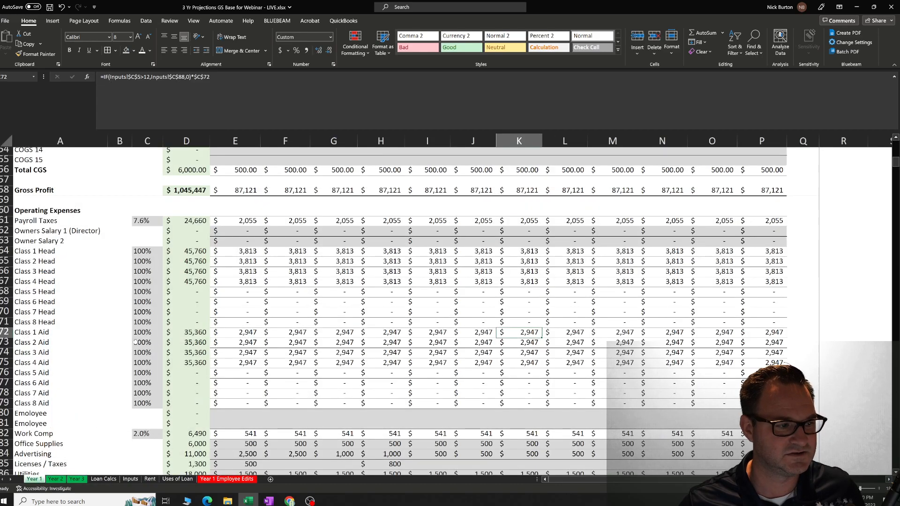
Check the Class 1 Aid Subtotal and its January and February formulas on the Year 1 sheet.
left_click(178, 333)
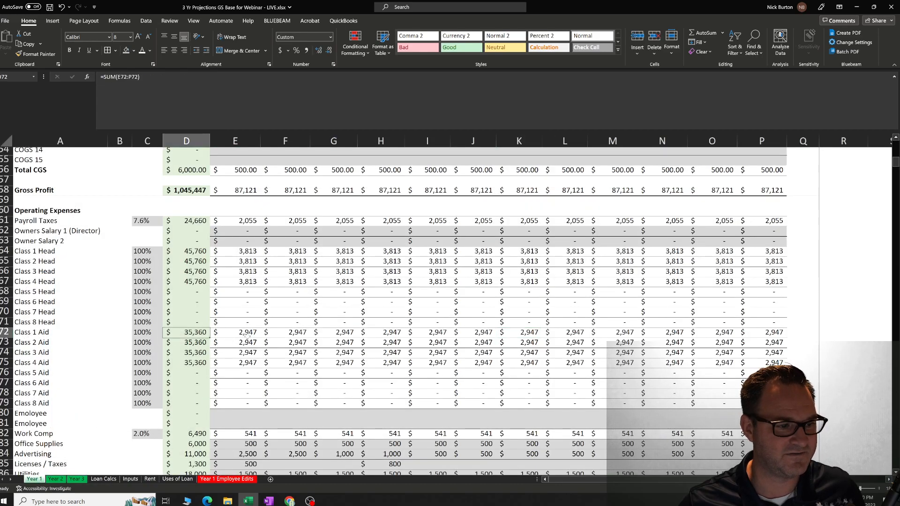
left_click(248, 334)
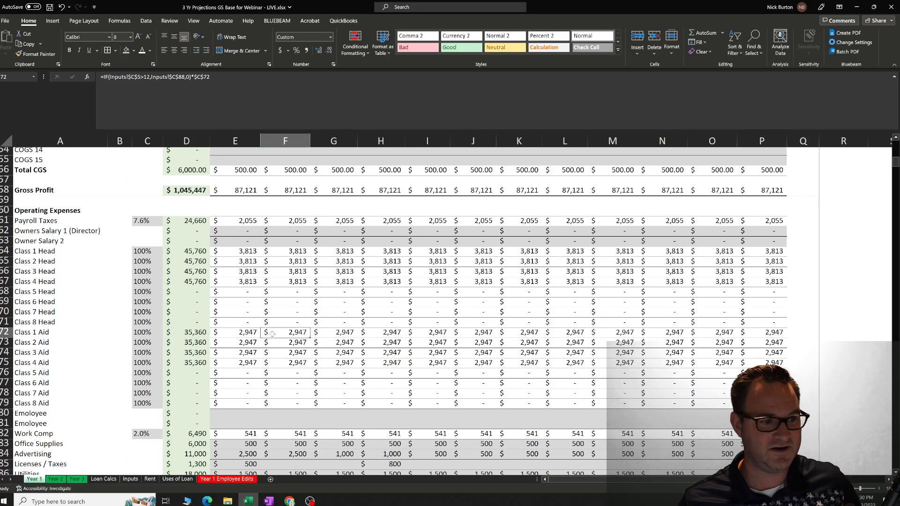
key("Left")
key("Left")
left_click(272, 334)
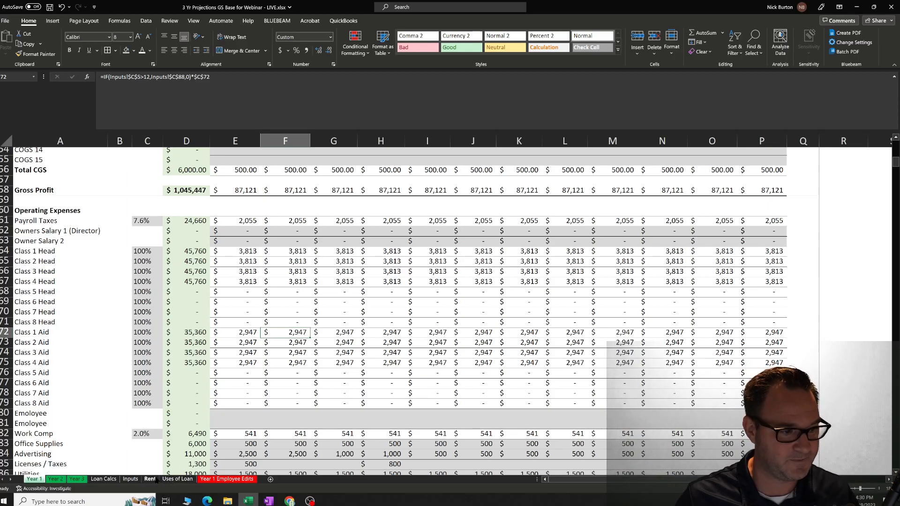
Set the Class 1 Subsidized 0-2 count to 8 on the Inputs sheet and check the Class 1 Aid row in Year 1.
left_click(130, 479)
left_click(218, 250)
type("8")
key("Return")
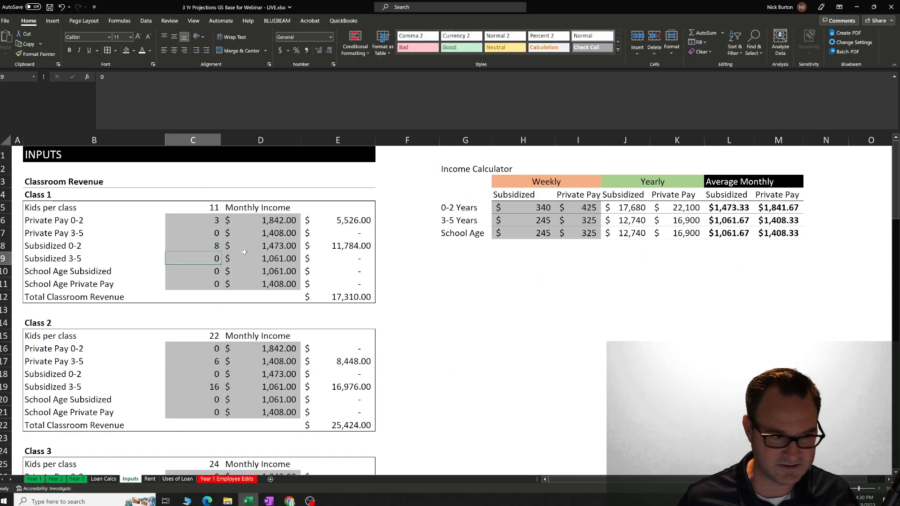
left_click(37, 480)
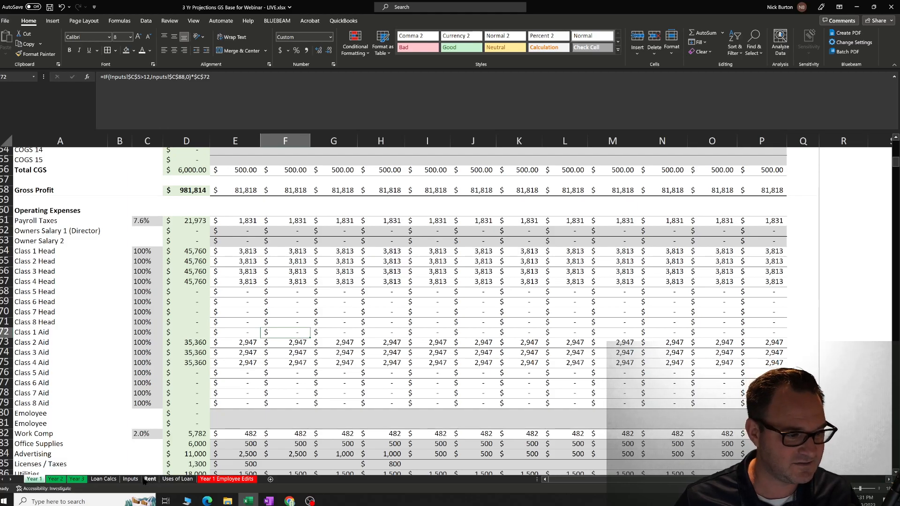
Check the January cells for Class 4 Revenue and Class 4% Occupied.
scroll(220, 335, "up", 18)
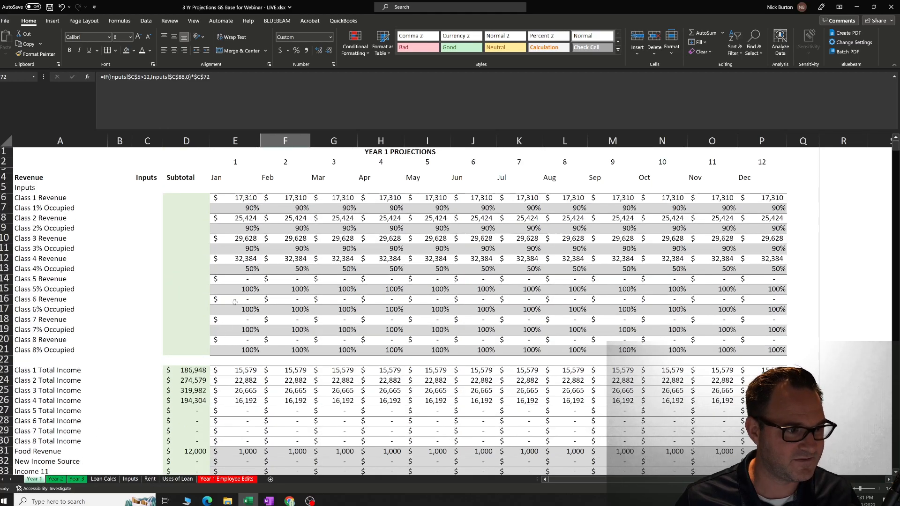
left_click(245, 260)
left_click(248, 270)
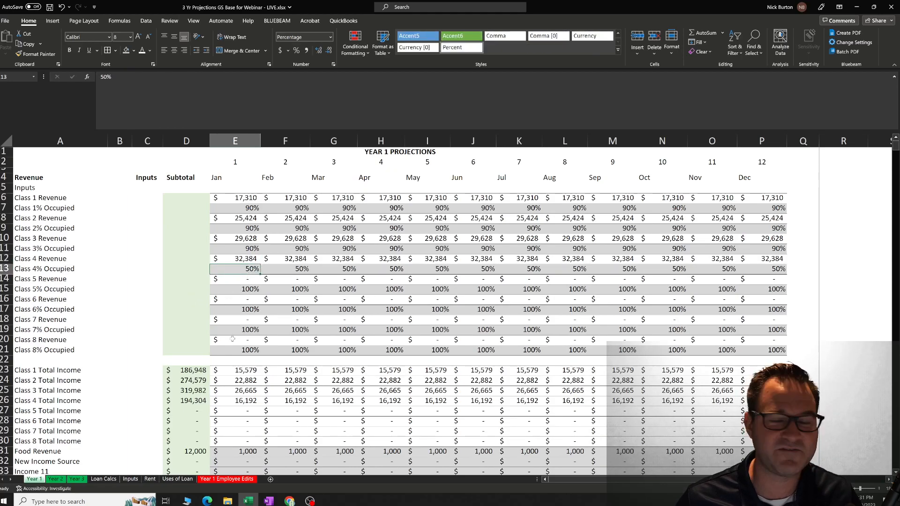
Inspect the Class 4 Head row from its label to its Subtotal, along with the Class 4 Aid Subtotal.
scroll(233, 339, "down", 15)
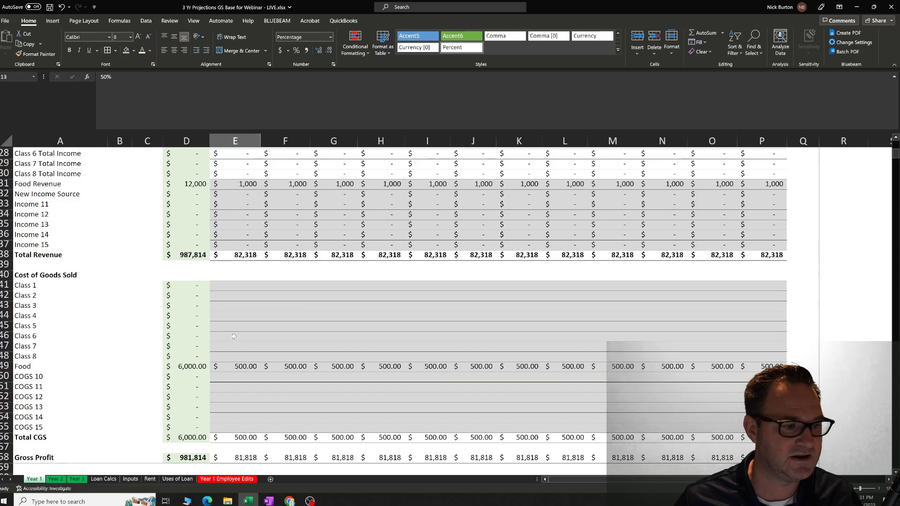
scroll(234, 336, "down", 3)
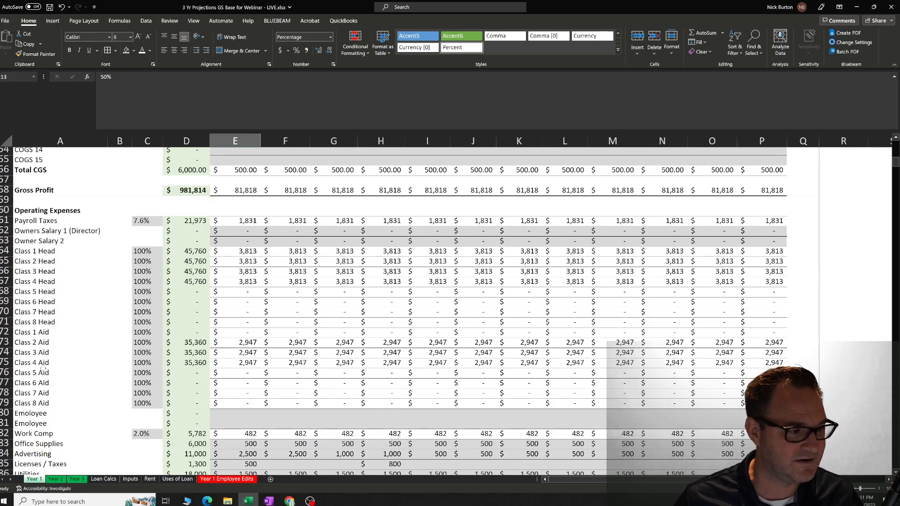
left_click(47, 283)
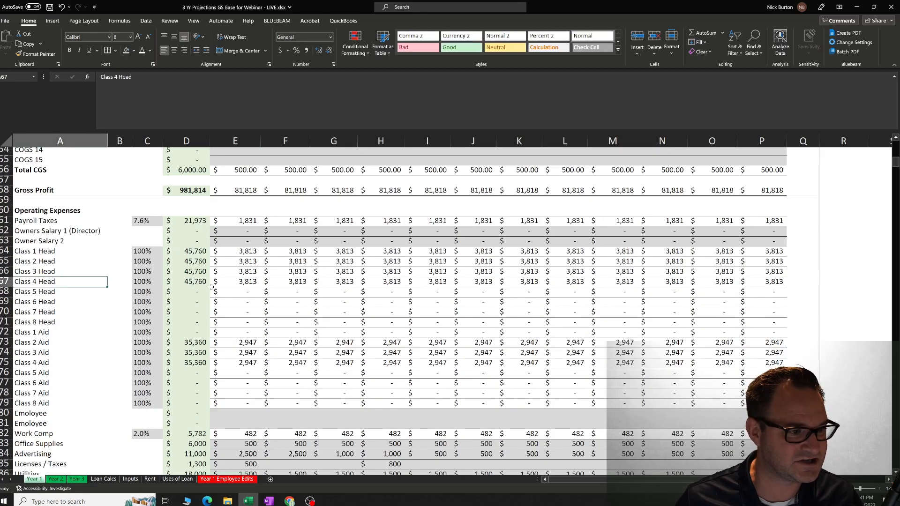
key("Right")
key("Right")
key("Right")
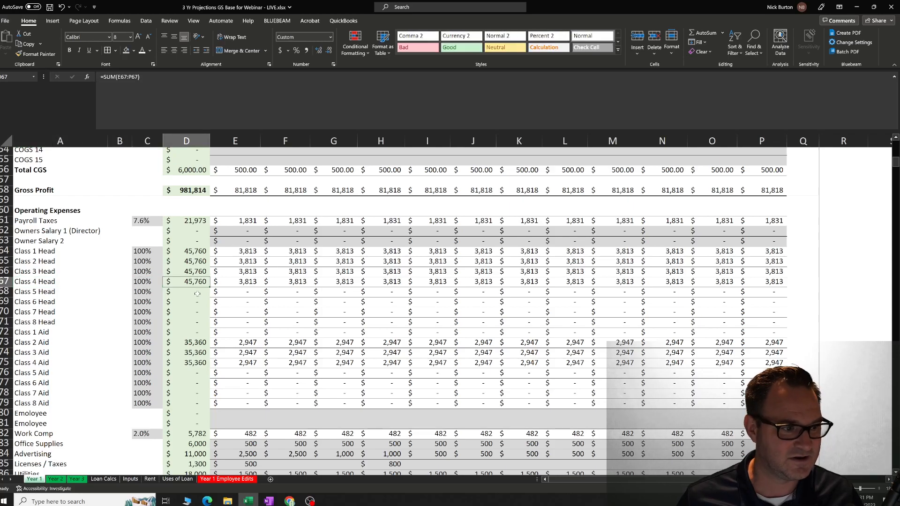
left_click(201, 363)
left_click(196, 284)
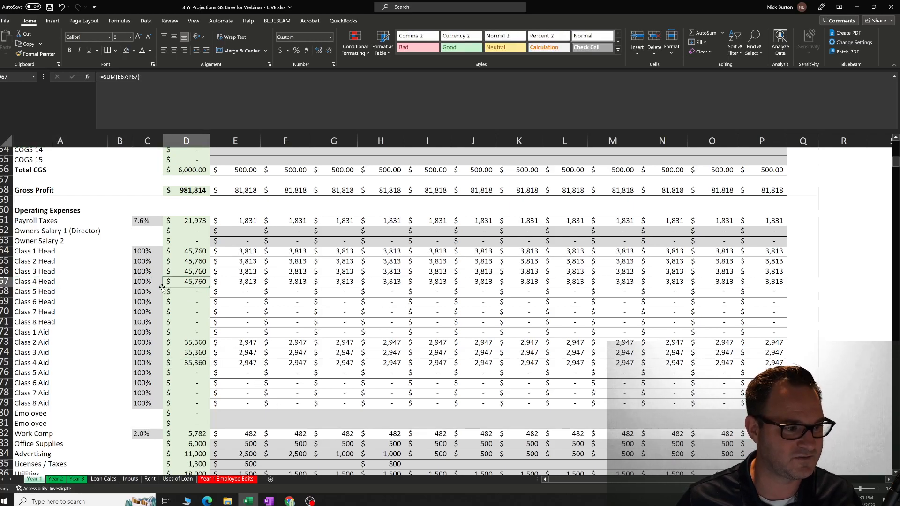
Set the Class 4 Head percentage in the Year 1 operating expenses to 50%.
left_click(150, 284)
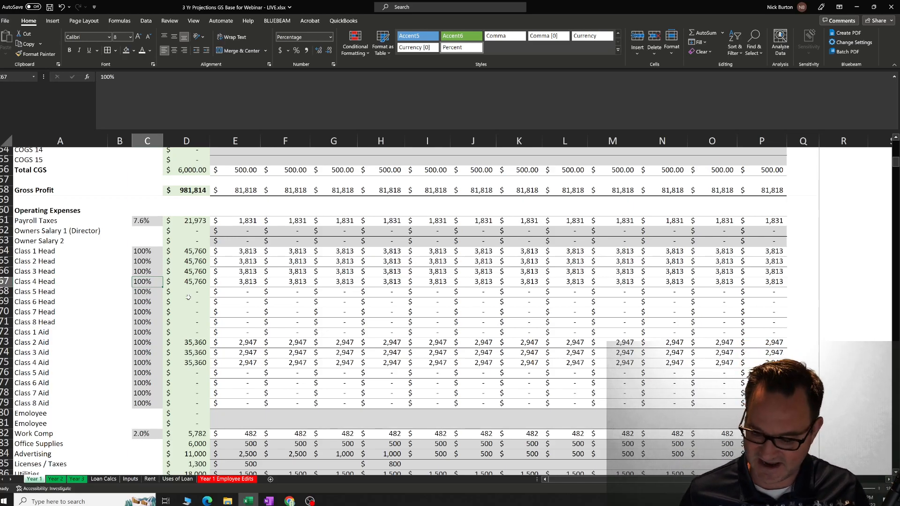
type("50")
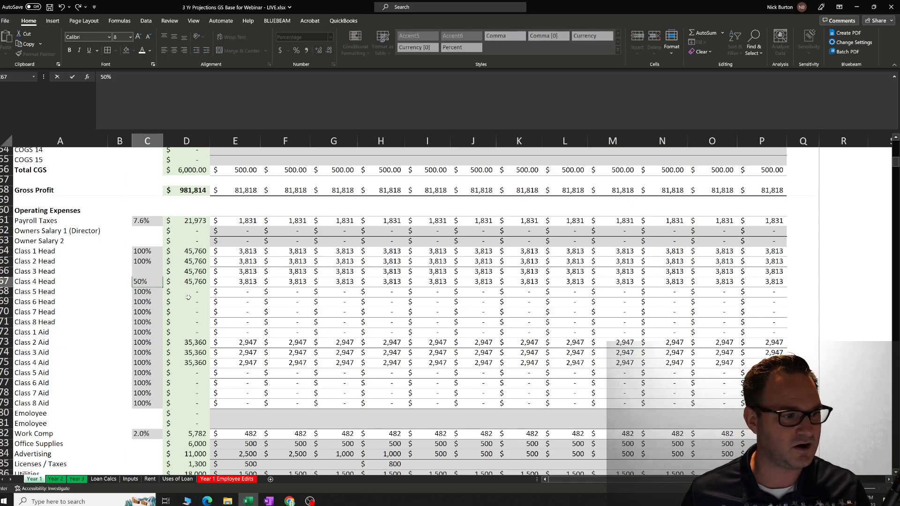
key("Return")
key("Up")
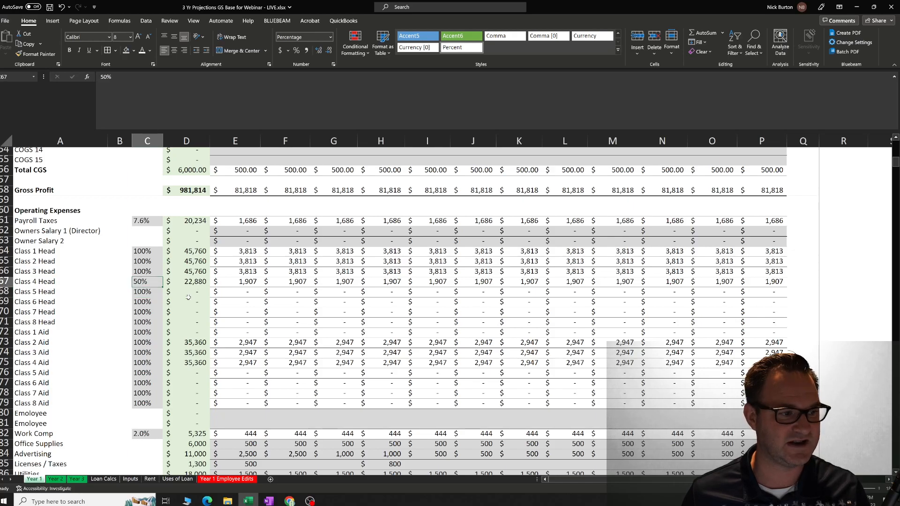
Set the Class 4 Aid percentage to 50% and inspect its January formula.
key("Down")
key("Down")
key("Down")
key("Down")
key("Down")
key("Down")
key("Down")
key("Down")
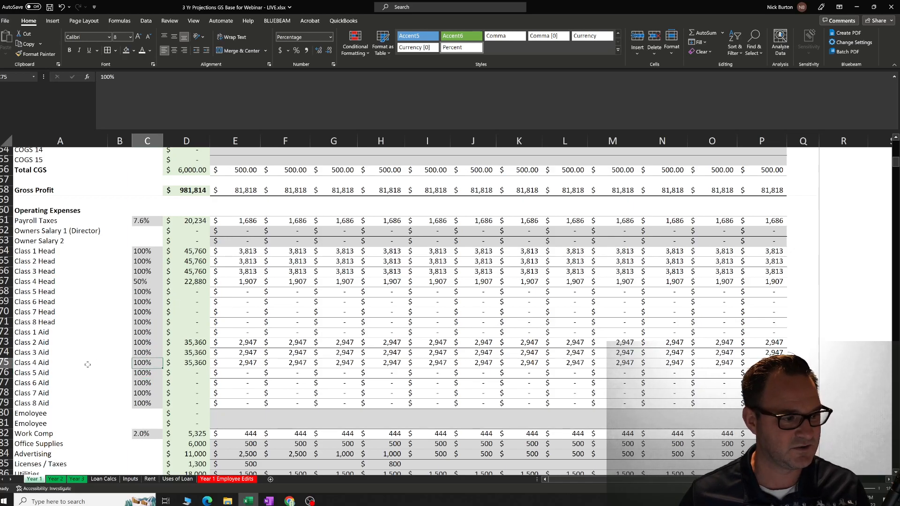
type("50")
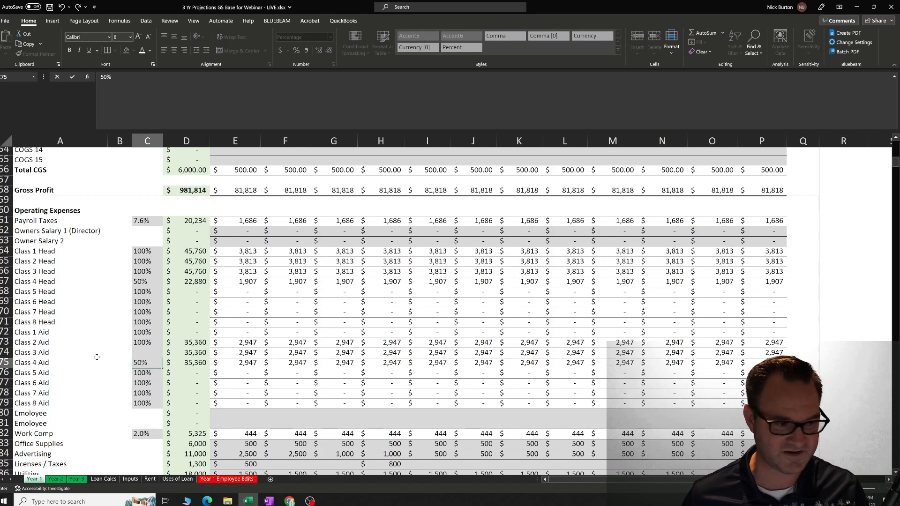
key("Return")
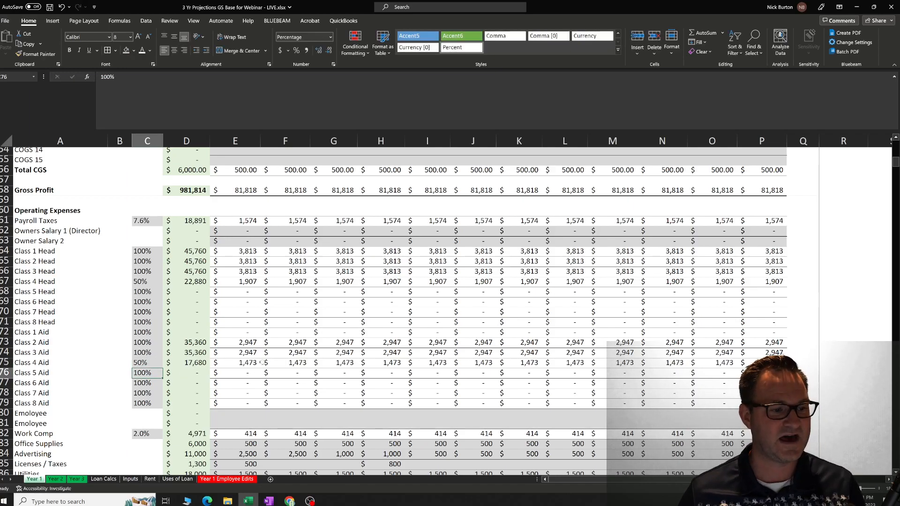
left_click(256, 363)
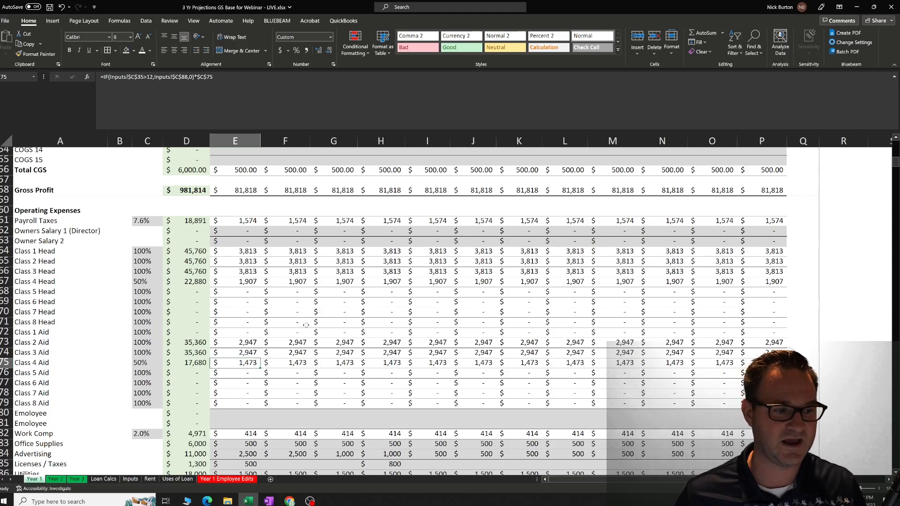
Check the Class 1% Occupied values from January through April.
scroll(323, 333, "up", 18)
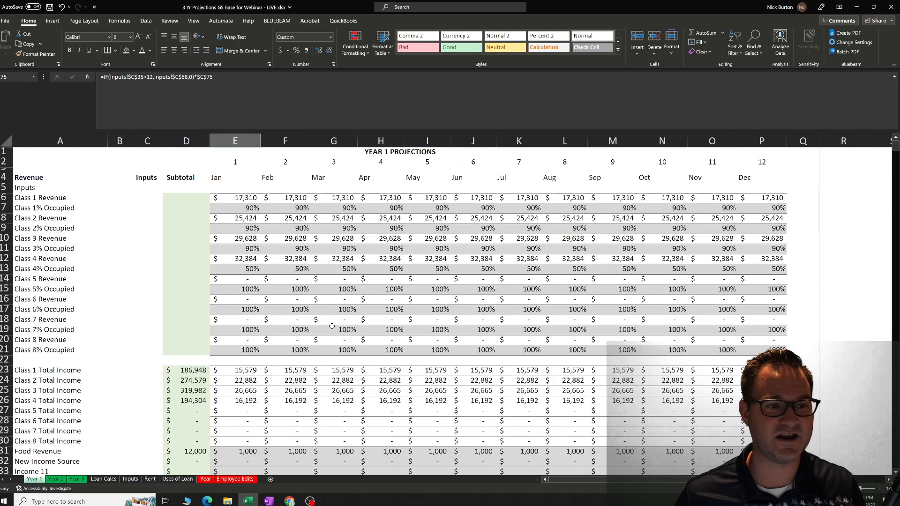
left_click(252, 210)
left_click(288, 210)
left_click(336, 211)
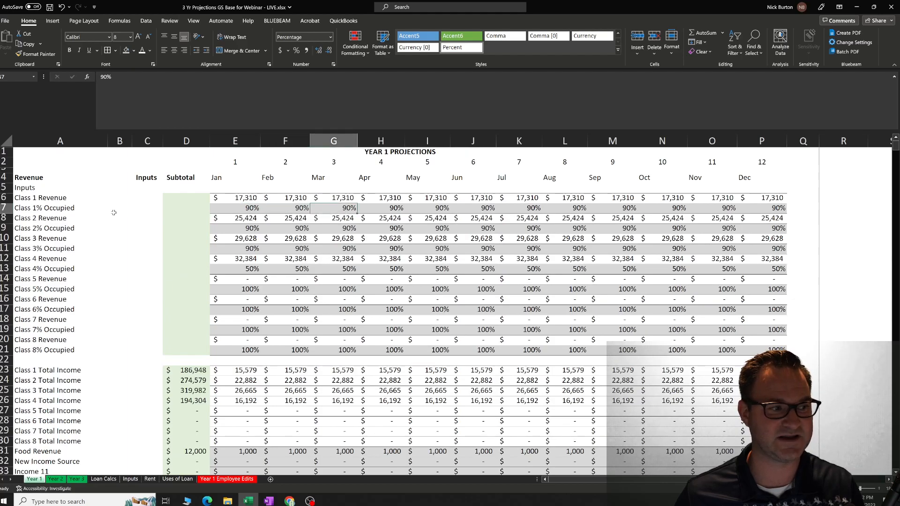
left_click(375, 206)
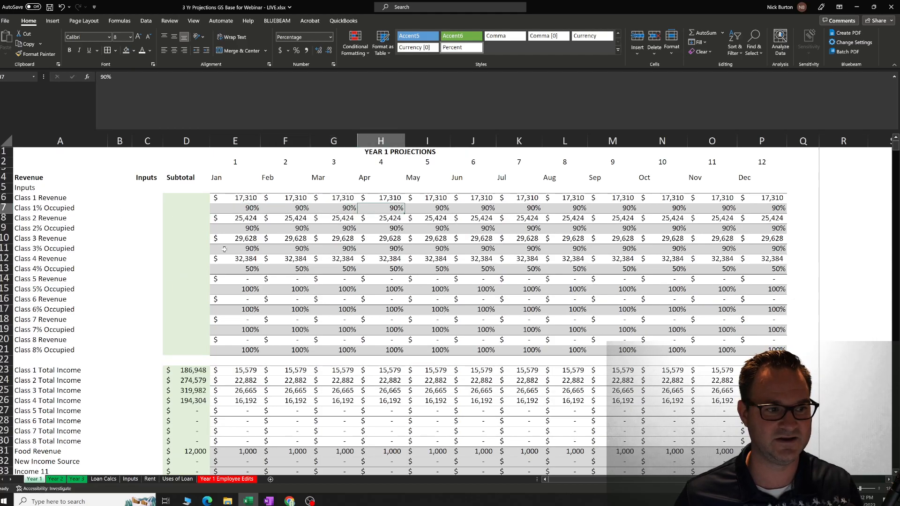
Highlight the labels and percentages of the teacher rows from Class 1 Head to Class 8 Aid.
scroll(223, 249, "down", 18)
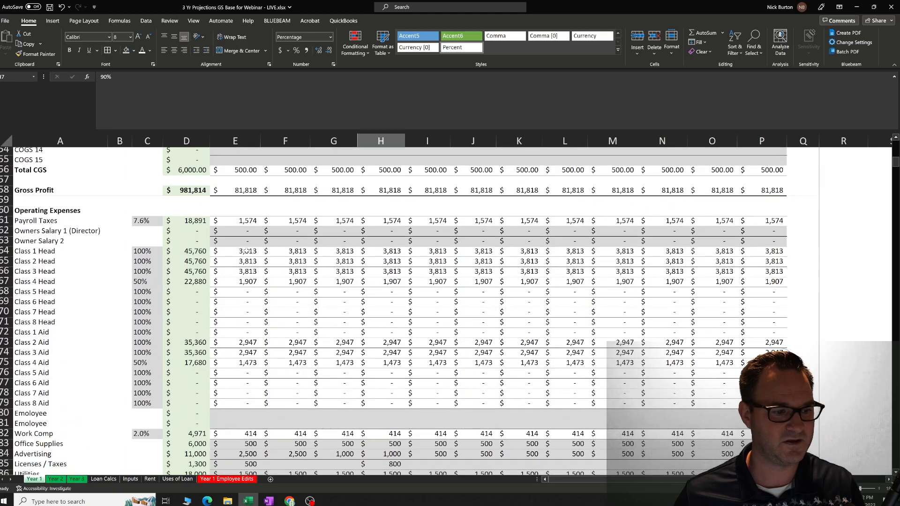
scroll(272, 300, "down", 2)
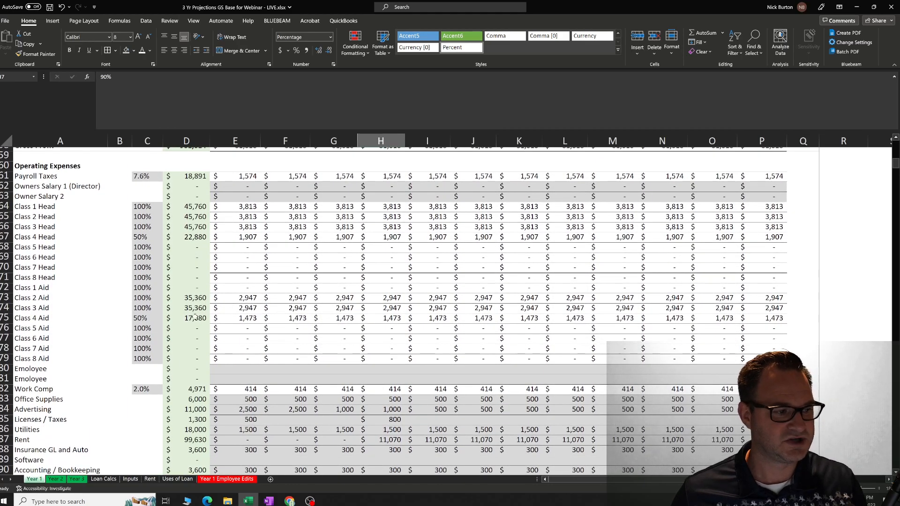
left_click_drag(29, 208, 137, 359)
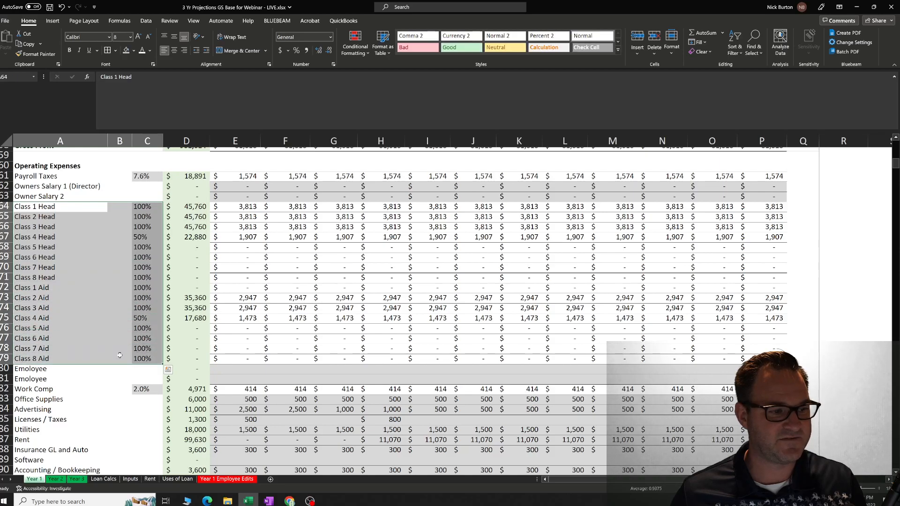
left_click(91, 372)
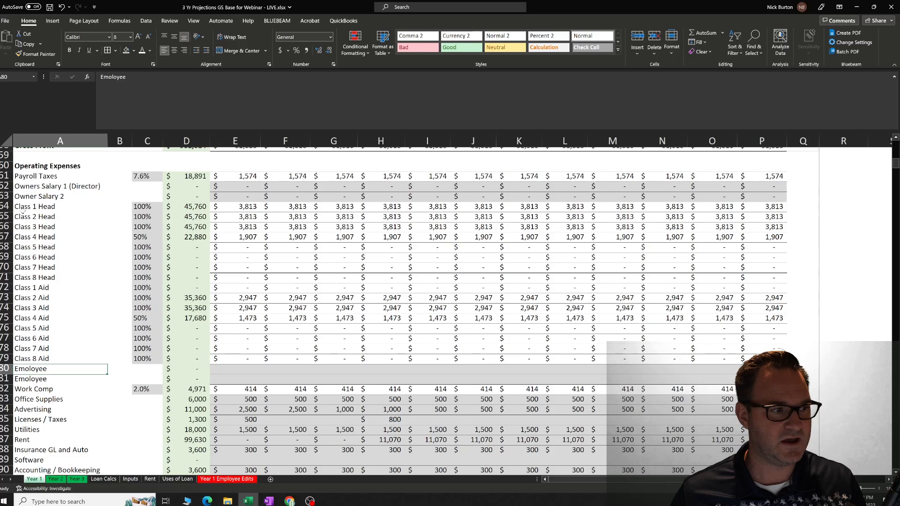
left_click_drag(23, 210, 149, 360)
left_click(120, 371)
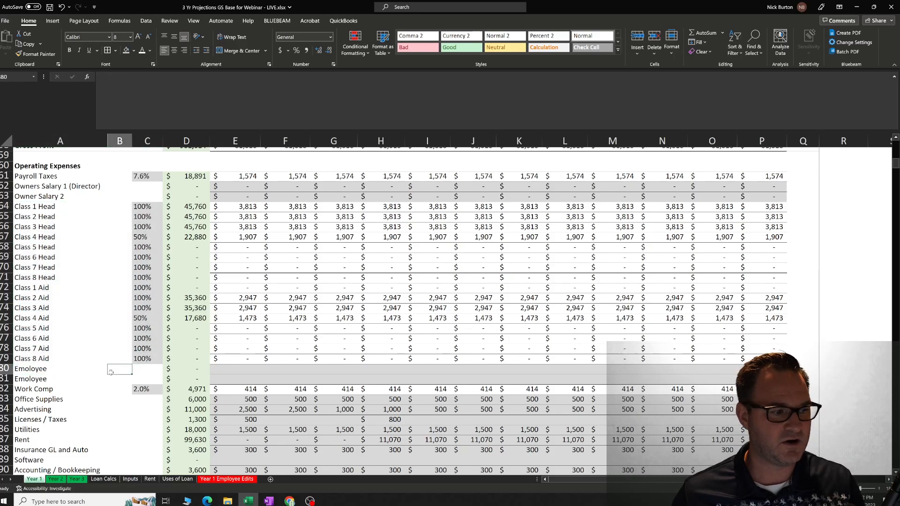
Check the Work Comp rate and review it against the payroll rows in the operating expenses.
scroll(113, 373, "down", 2)
left_click(137, 346)
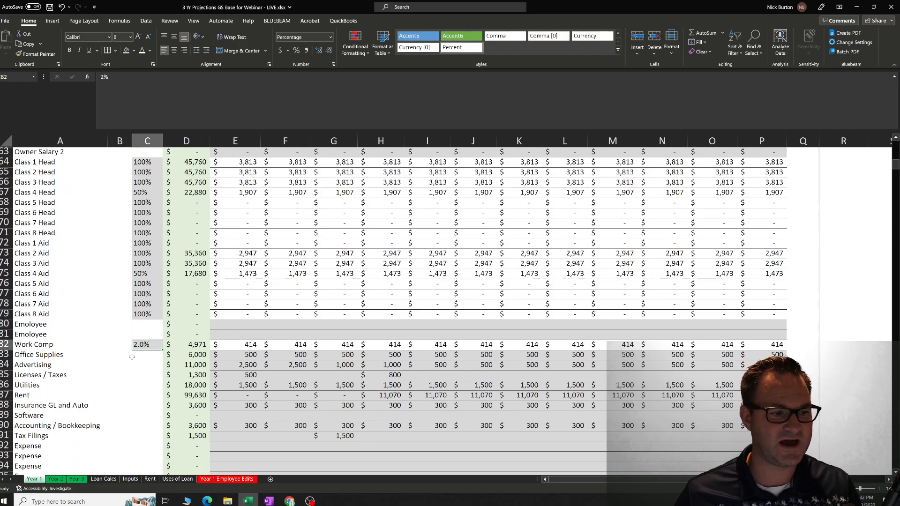
scroll(245, 269, "up", 3)
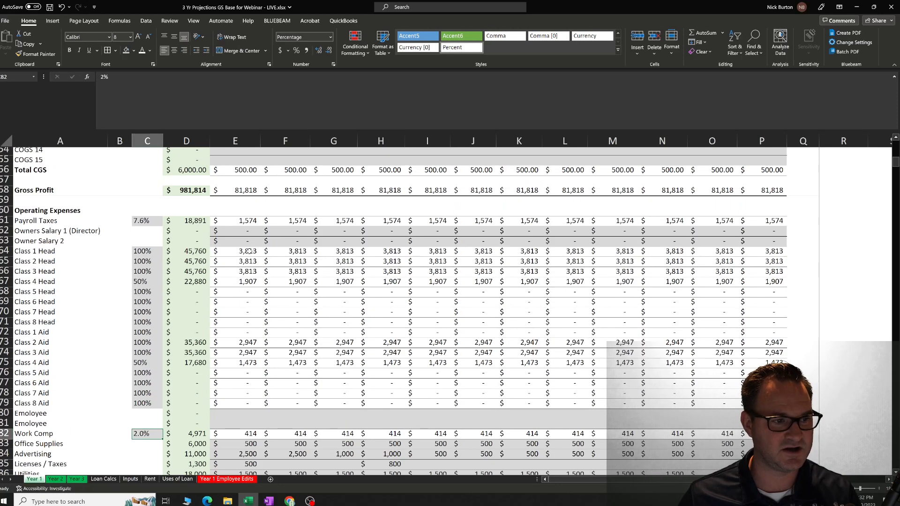
scroll(244, 408, "down", 2)
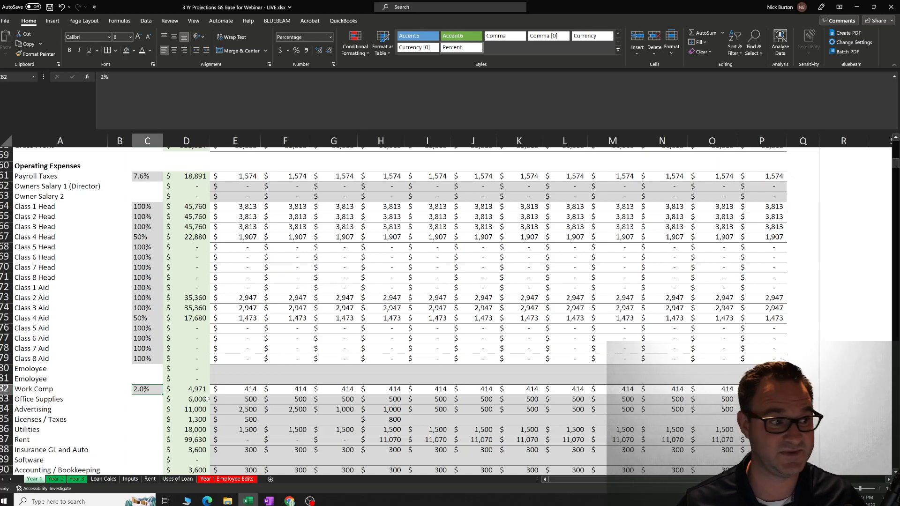
Check the Payroll Taxes rate and January formula, then highlight the January wages from Class 1 Head to Class 4 Aid.
scroll(193, 348, "up", 3)
left_click(135, 266)
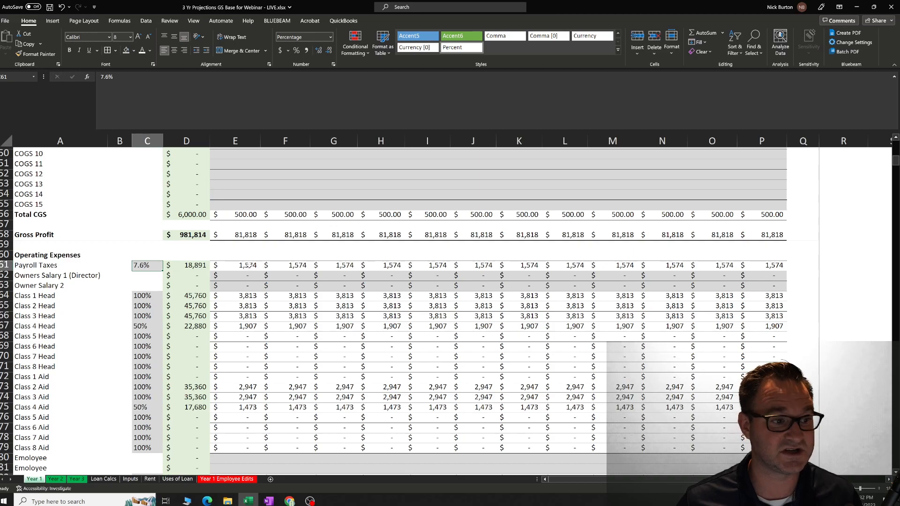
left_click(249, 266)
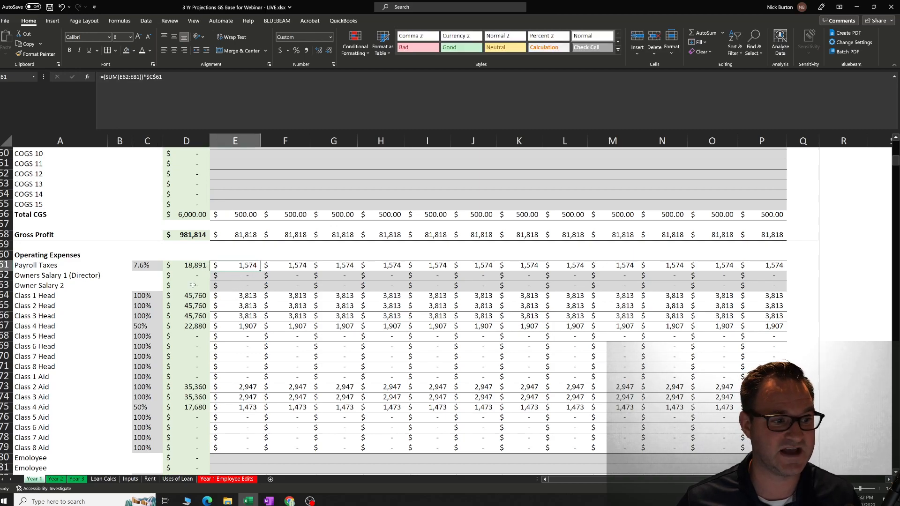
left_click_drag(237, 297, 240, 408)
left_click(269, 378)
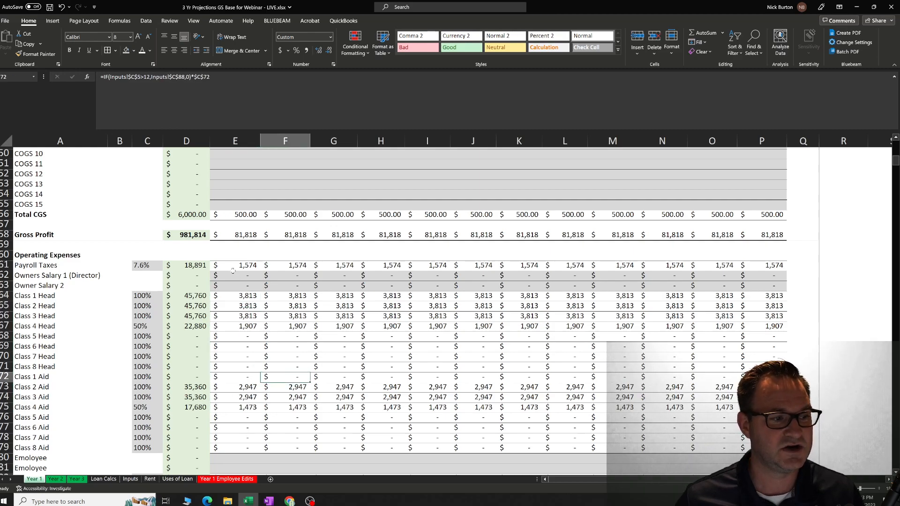
Check the Owners Salary 1 (Director) cells from January to April and the Class 1 Head January formula.
left_click(238, 275)
key("Right")
key("Right")
key("Right")
key("Left")
key("Left")
key("Left")
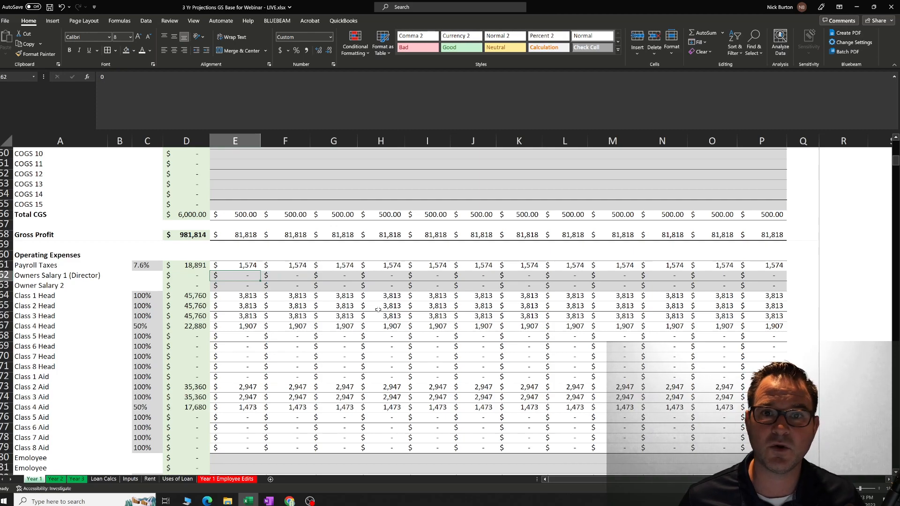
key("Down")
key("Down")
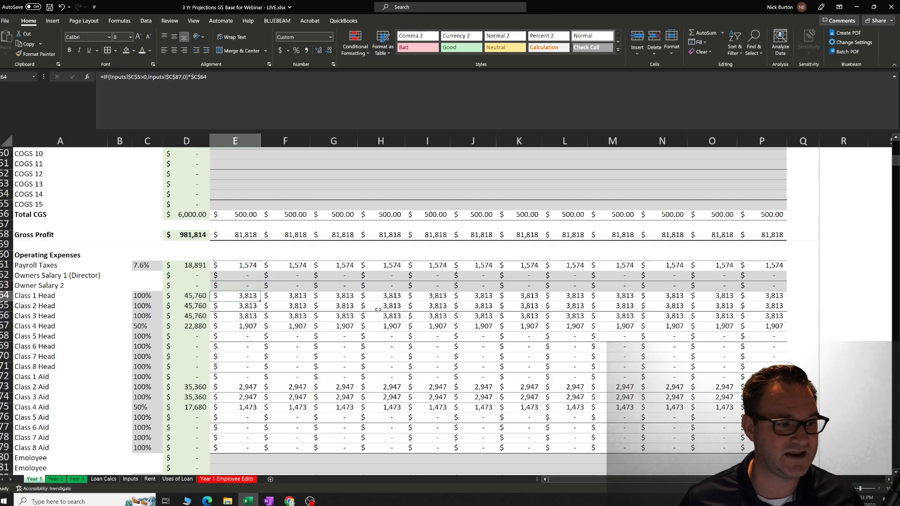
Fill the Class 1 Head label cell in the operating expenses with red.
key("Left")
key("Left")
key("Left")
key("Left")
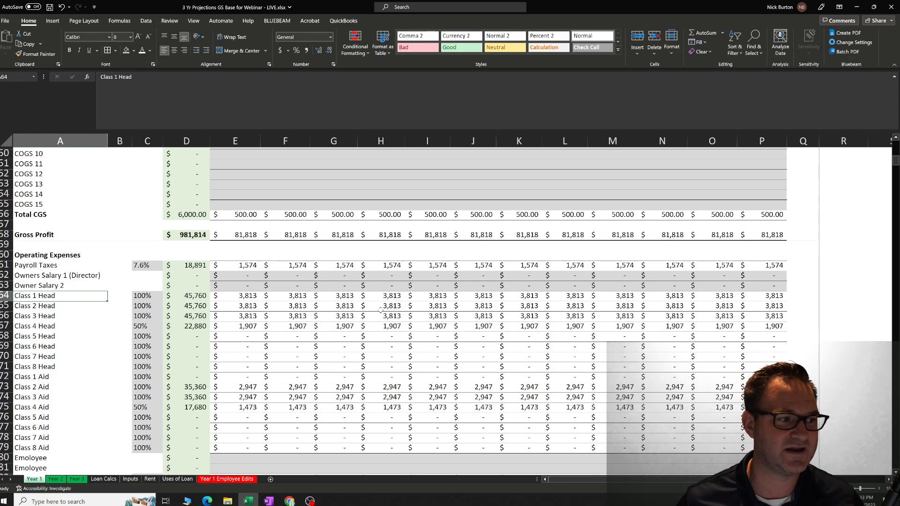
left_click(85, 325)
left_click(57, 295)
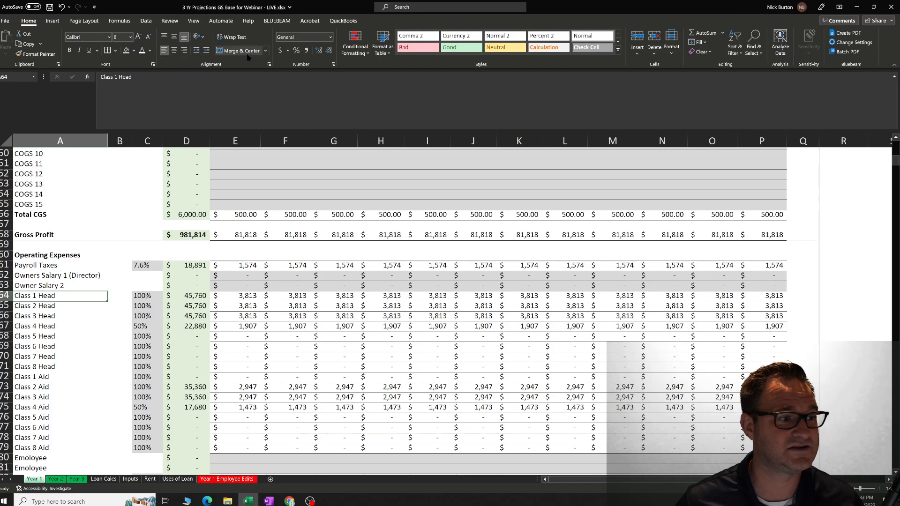
left_click(61, 308)
left_click(59, 297)
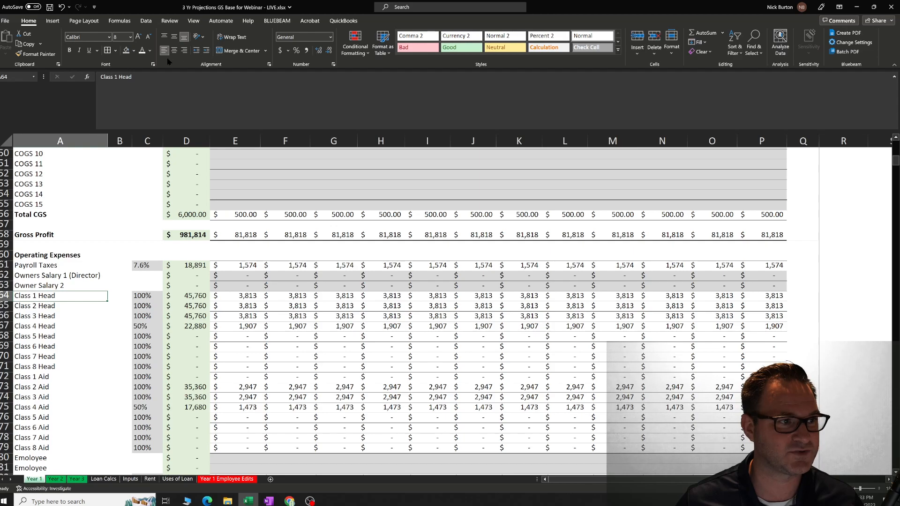
left_click(133, 51)
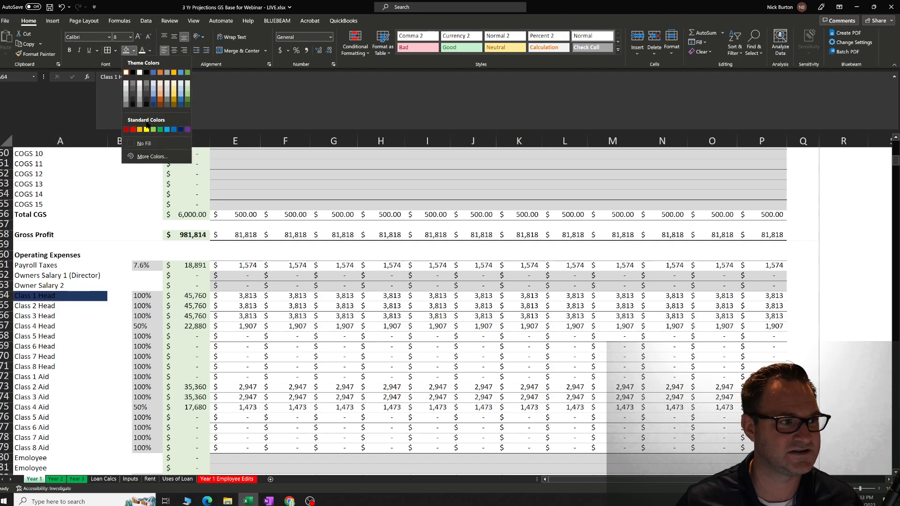
left_click(133, 129)
key("Return")
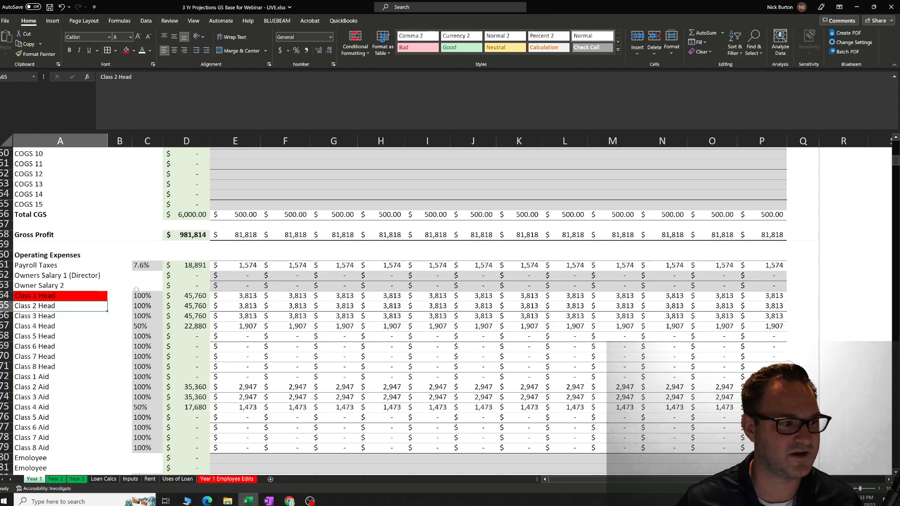
Check the Class 1 Head January formula and annual total against the January Owners Salary 1 (Director) cell.
left_click(226, 298)
key("Left")
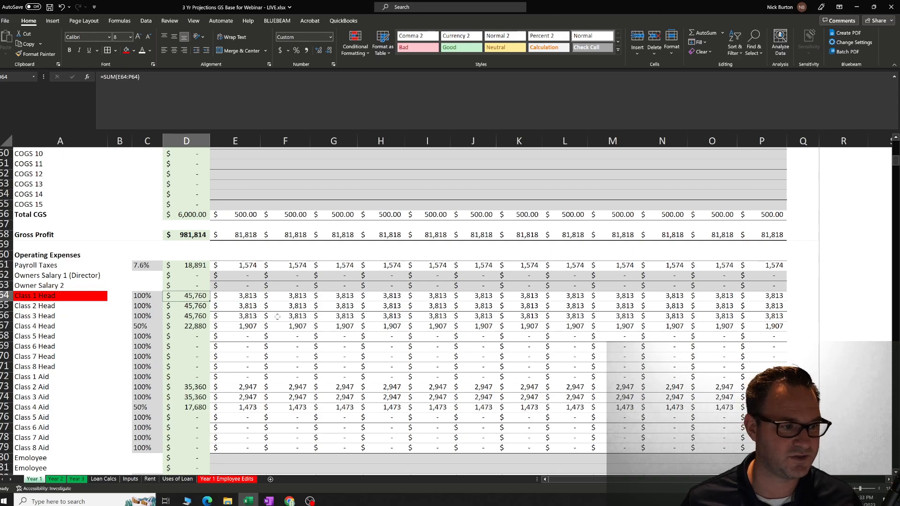
key("Right")
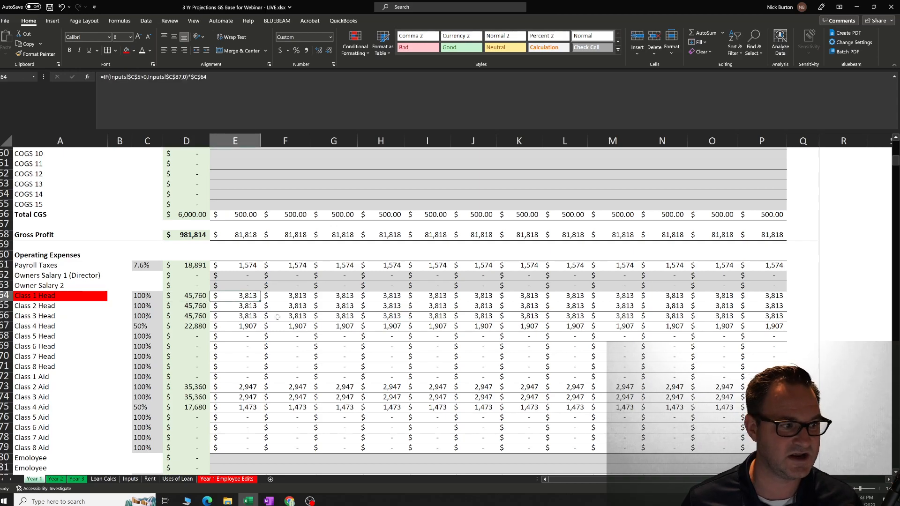
key("Up")
key("Up")
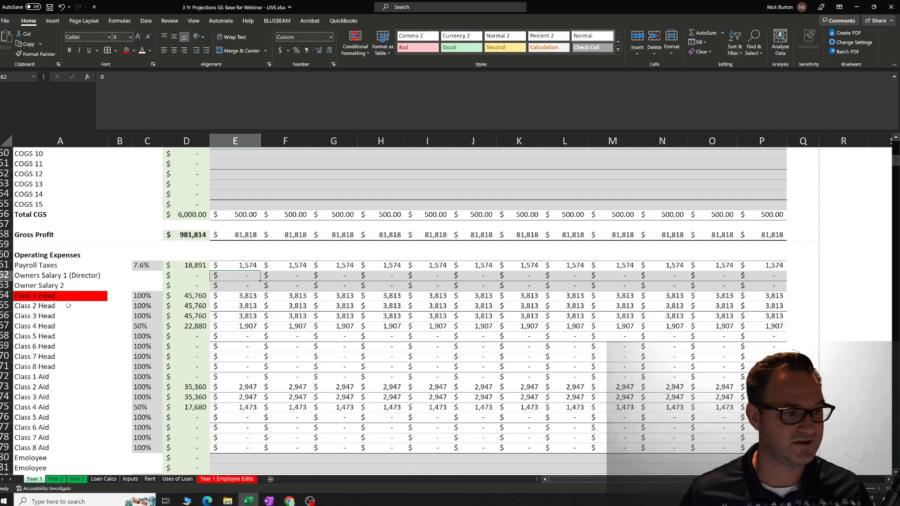
left_click(206, 296)
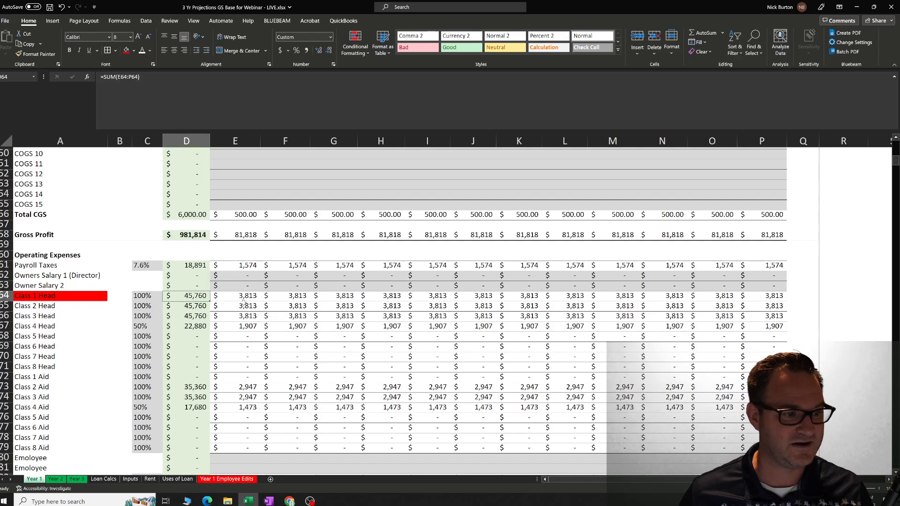
Set the January Owners Salary 1 (Director) to 2,000 and copy it across all the remaining months.
left_click(250, 276)
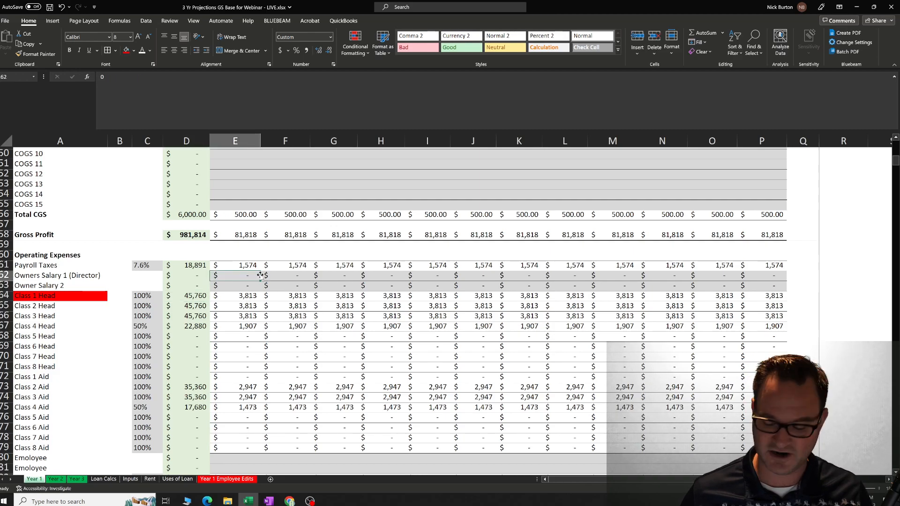
type("2,000")
key("Tab")
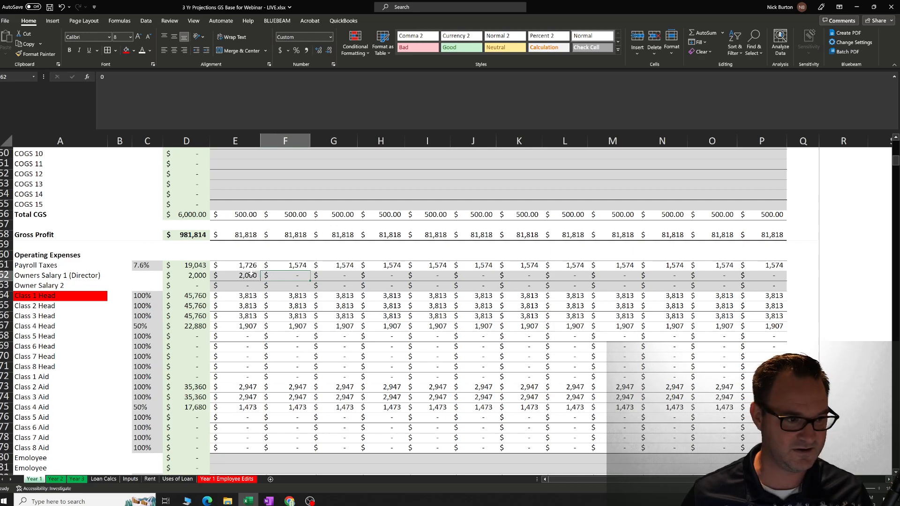
left_click(252, 275)
left_click_drag(262, 280, 781, 281)
left_click(237, 287)
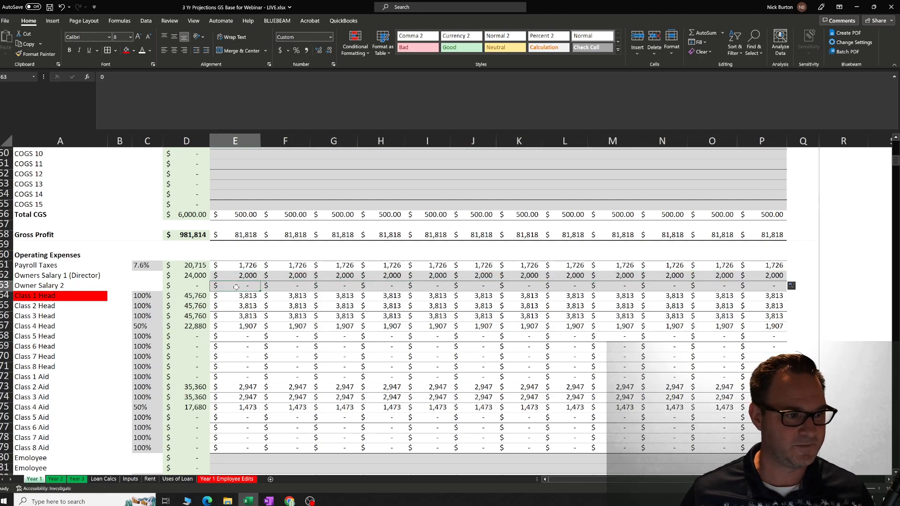
Compare the Owners Salary 1 (Director) label with the Class 1 Head label, January amount and annual total.
left_click(96, 277)
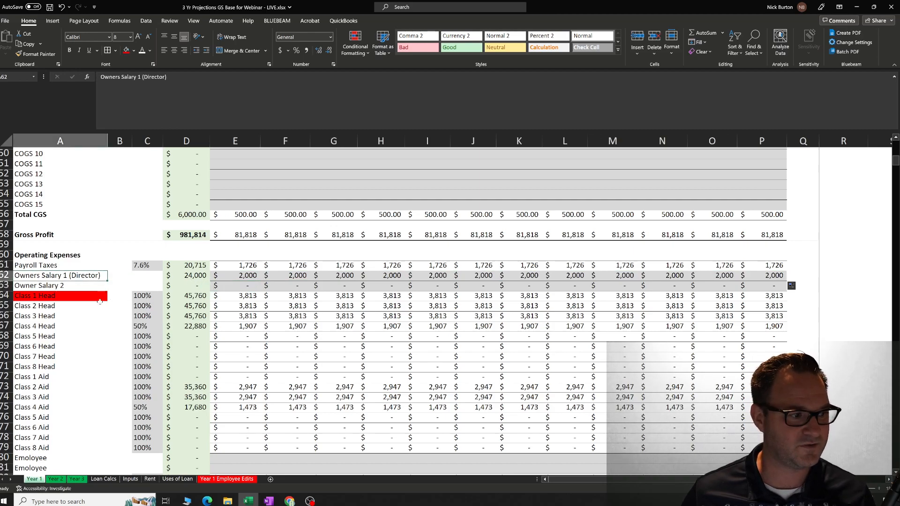
left_click(67, 298)
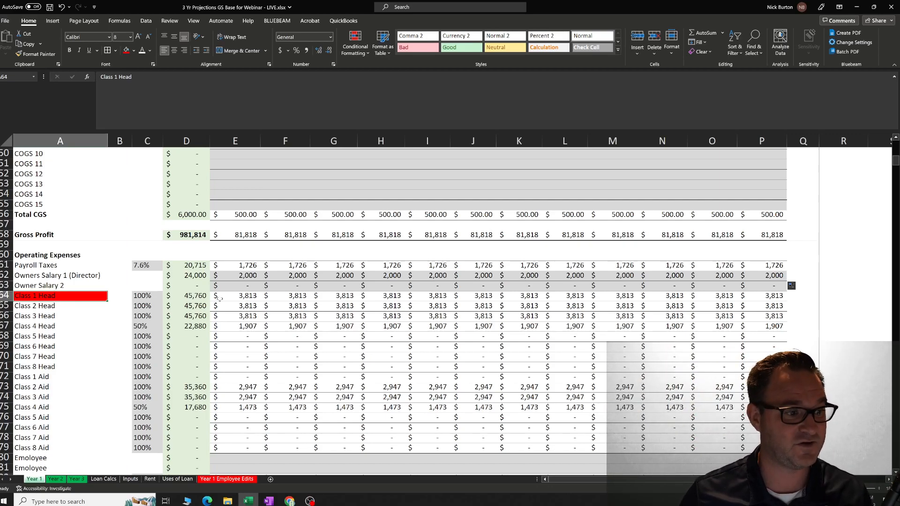
left_click(219, 299)
left_click(203, 300)
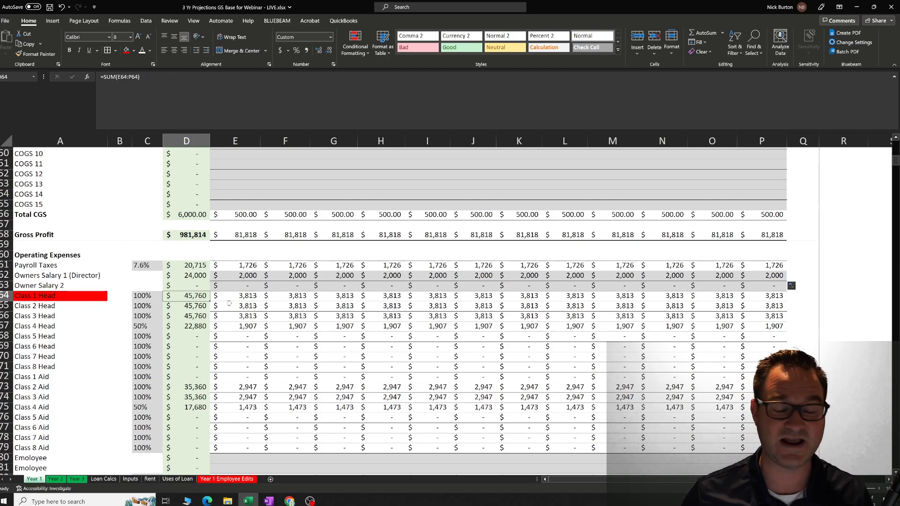
Review the monthly Owners Salary 1 (Director) amounts from January onward and return to January.
left_click(240, 277)
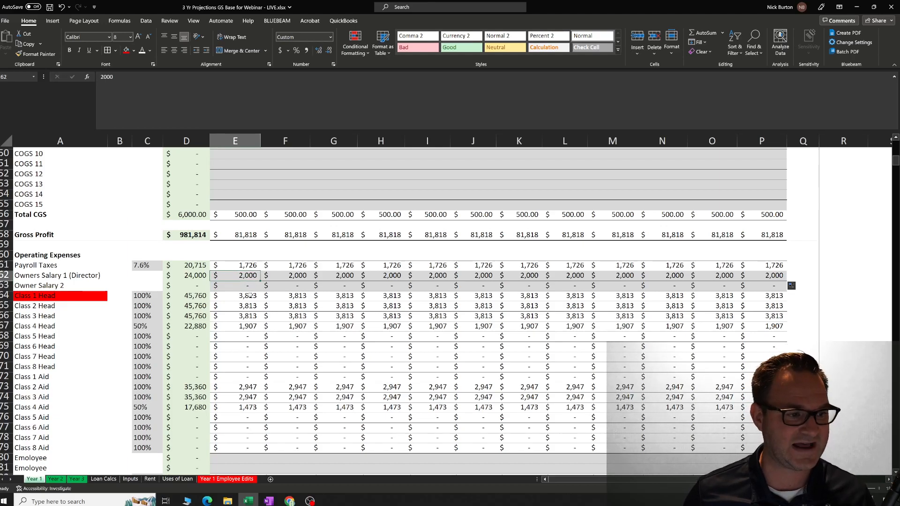
key("Right")
key("Right")
key("Right")
key("Right")
key("Right")
key("Right")
key("Right")
key("Right")
key("Right")
key("Right")
key("Right")
key("Left")
key("Left")
key("Left")
key("Left")
key("Left")
key("Left")
key("Left")
key("Left")
key("Left")
key("Left")
key("Left")
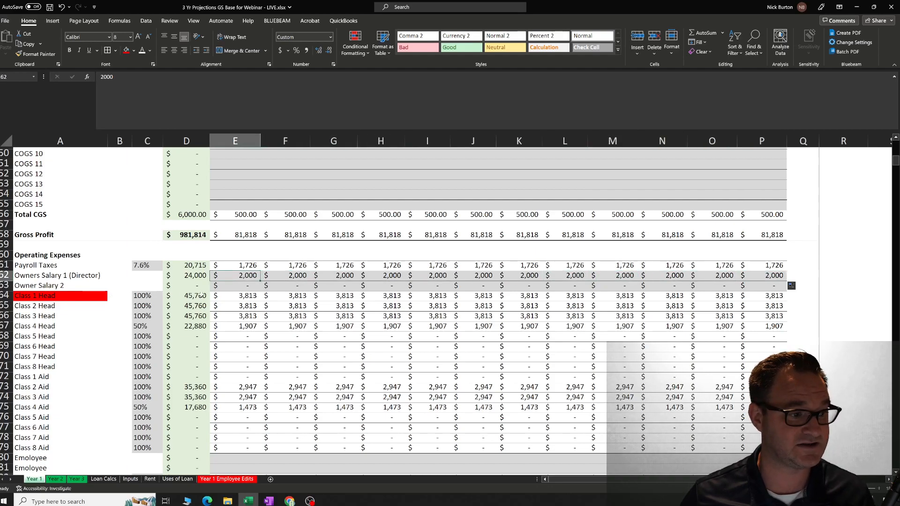
Change the fill of the Class 1 Head label cell to white.
left_click(88, 298)
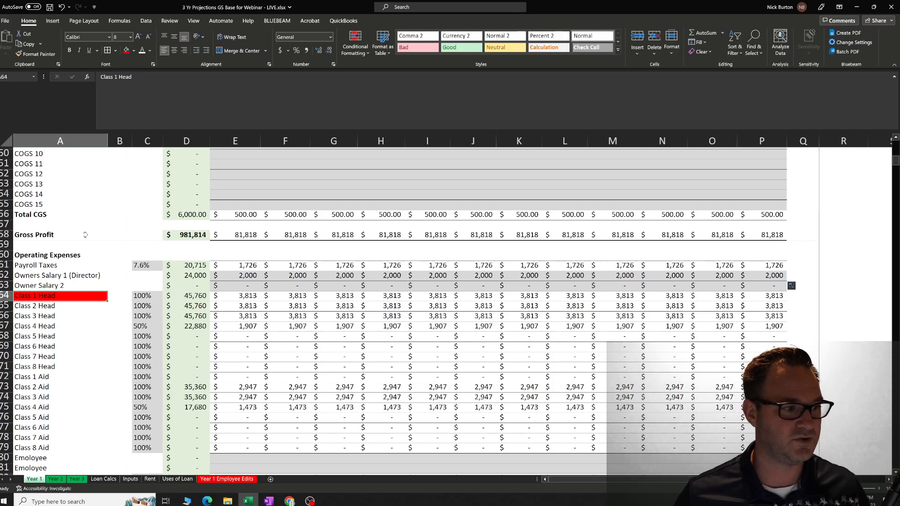
left_click(134, 51)
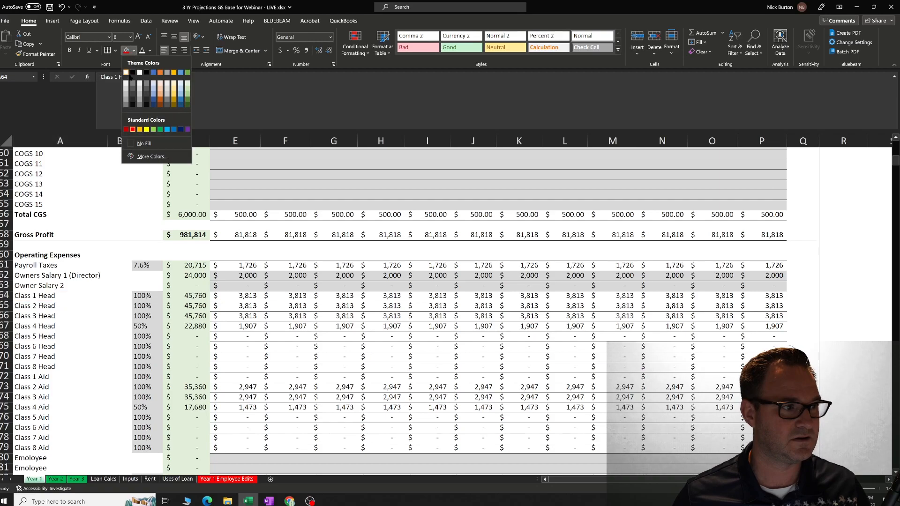
left_click(126, 72)
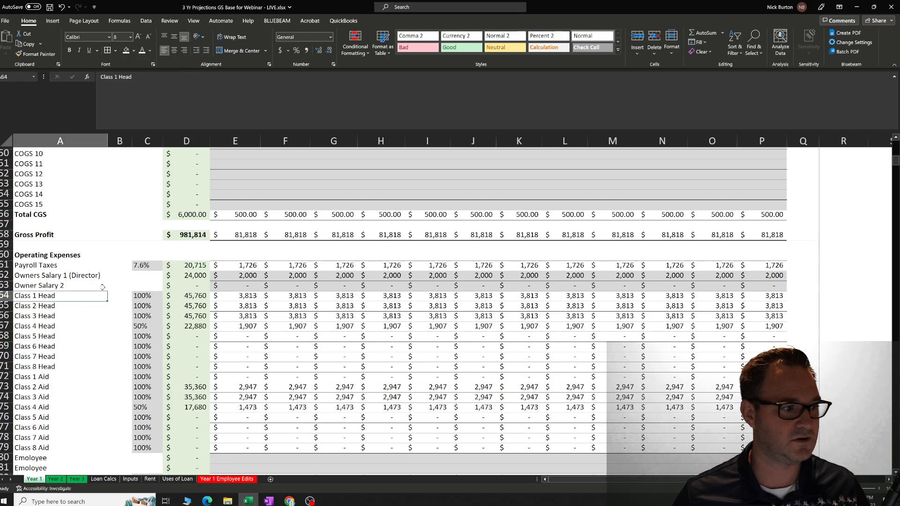
Set the January Owners Salary 1 (Director) to 5,000 and copy it across all the remaining months.
left_click(254, 275)
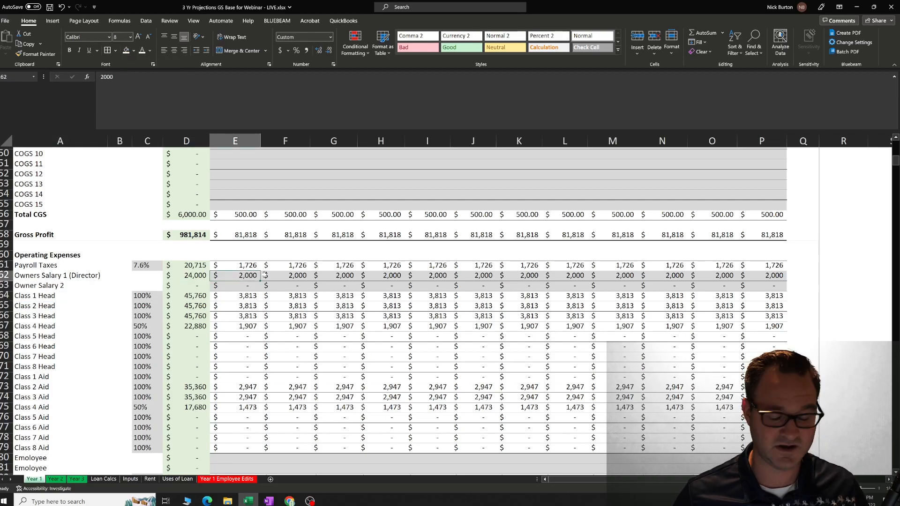
type("5,000")
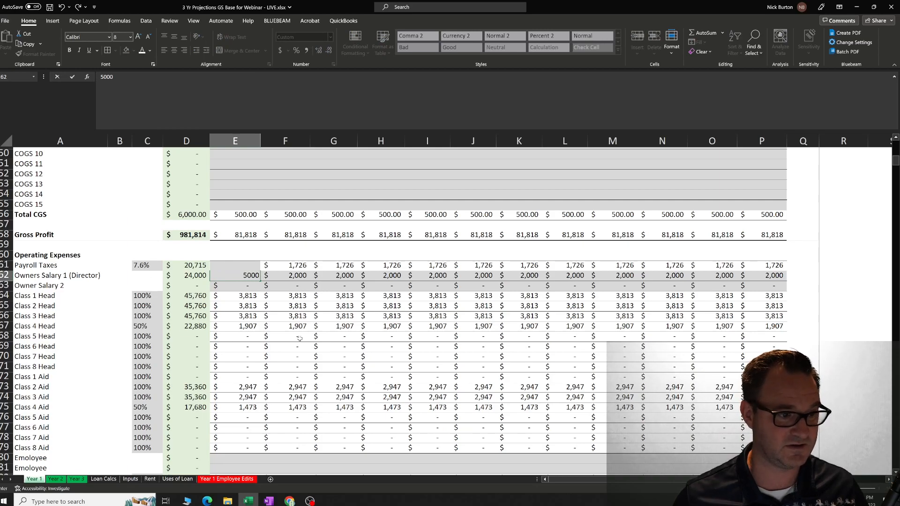
left_click(313, 336)
left_click(257, 275)
left_click_drag(260, 280, 763, 275)
left_click(628, 355)
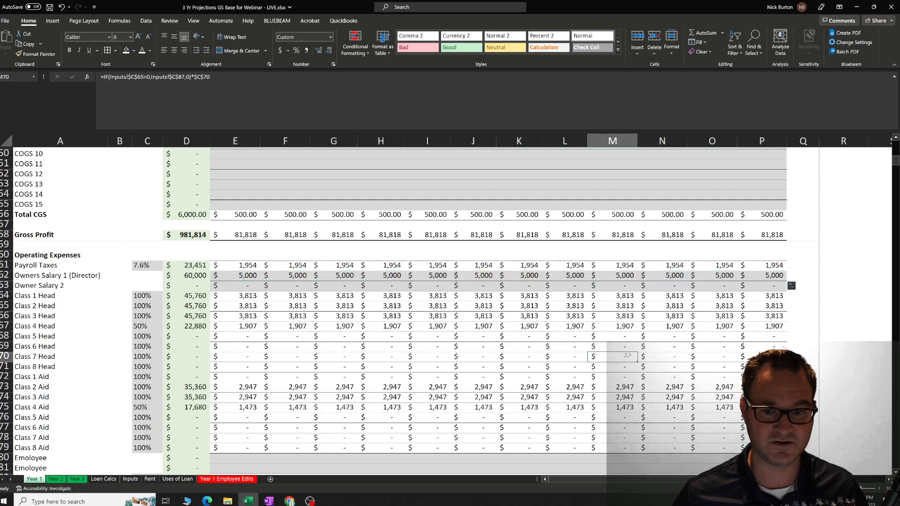
left_click(300, 356)
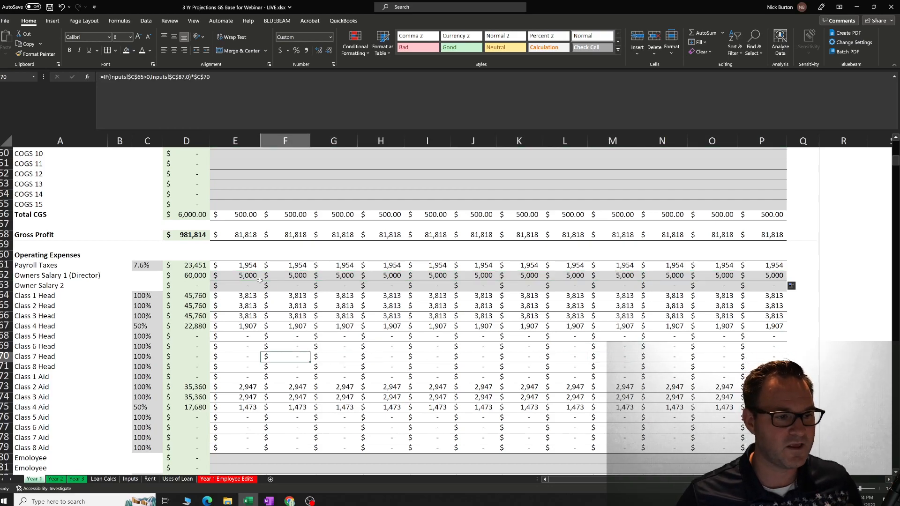
Reset Owners Salary 1 (Director) to 0 in January and copy it across all the remaining months.
left_click(258, 279)
type("0")
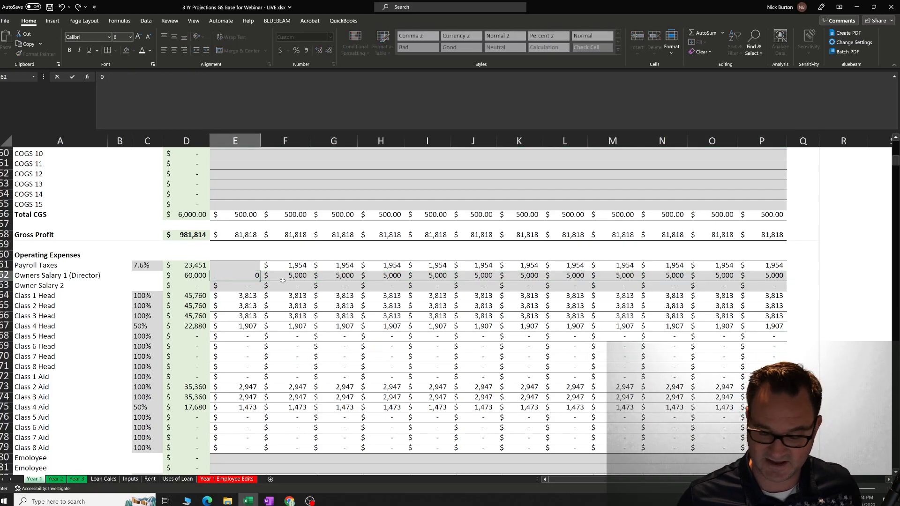
left_click(323, 344)
left_click(253, 278)
left_click_drag(261, 282, 776, 281)
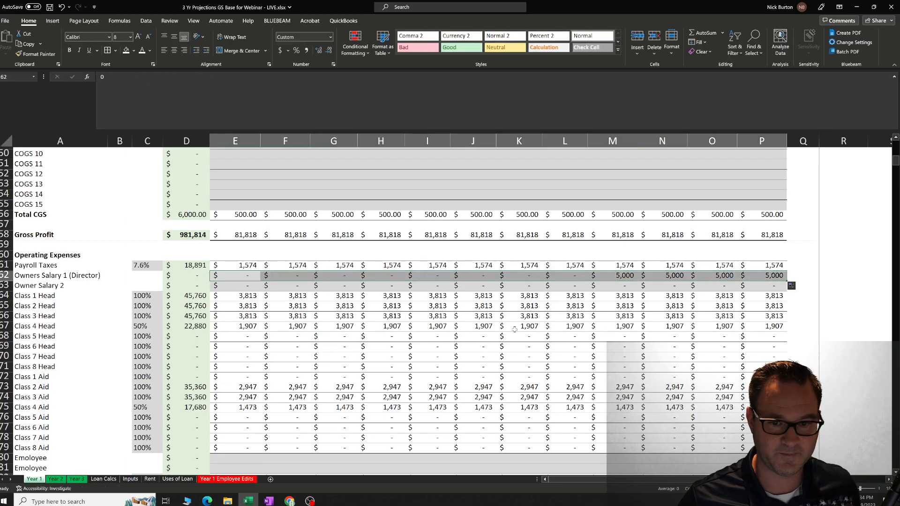
left_click(513, 330)
Examine the labels and January cells of the two spare employee rows between Class 8 Aid and Work Comp.
scroll(437, 305, "down", 4)
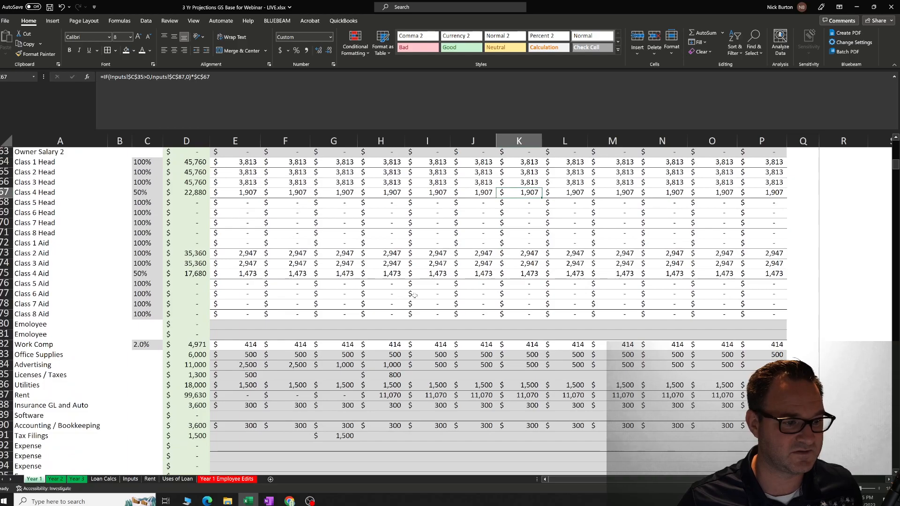
scroll(395, 295, "up", 1)
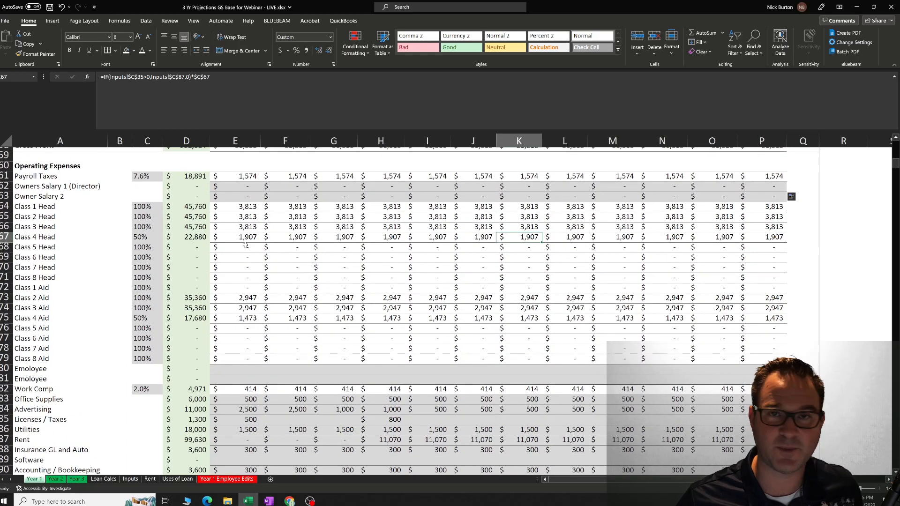
scroll(178, 279, "down", 1)
scroll(169, 286, "up", 1)
scroll(159, 293, "down", 3)
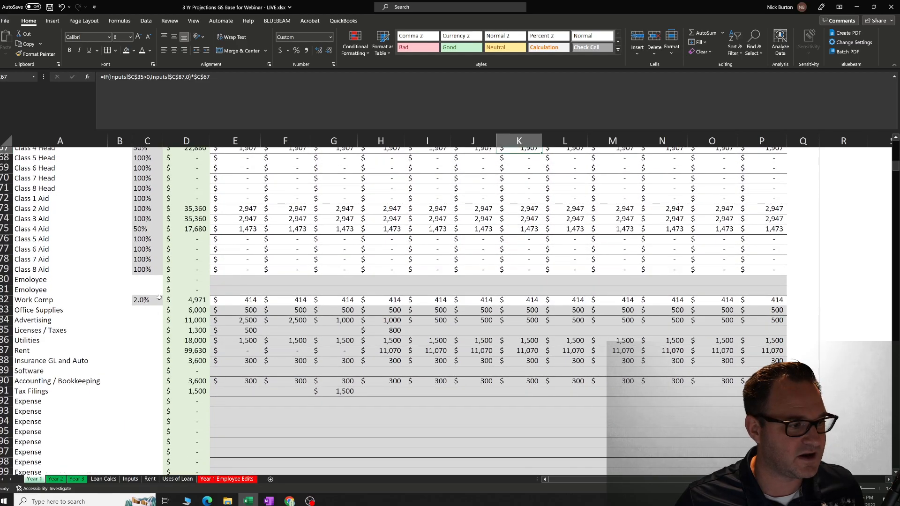
left_click(235, 281)
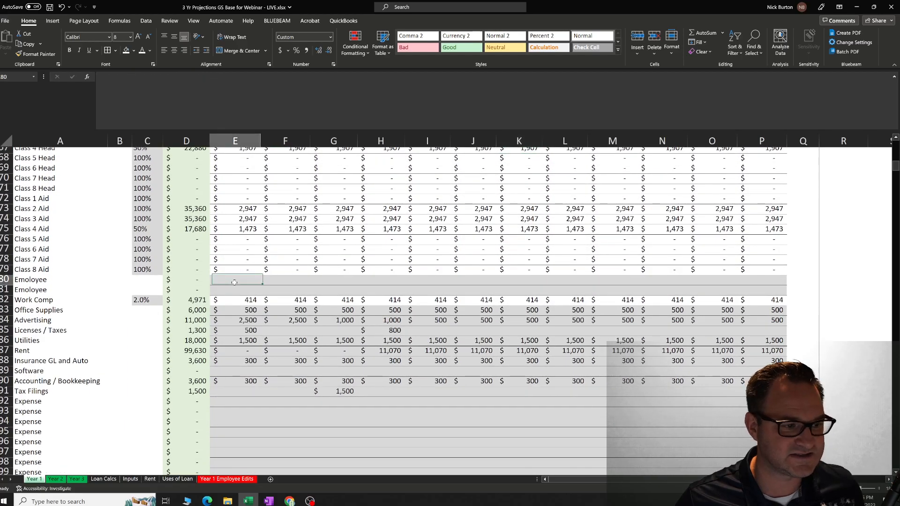
left_click(36, 282)
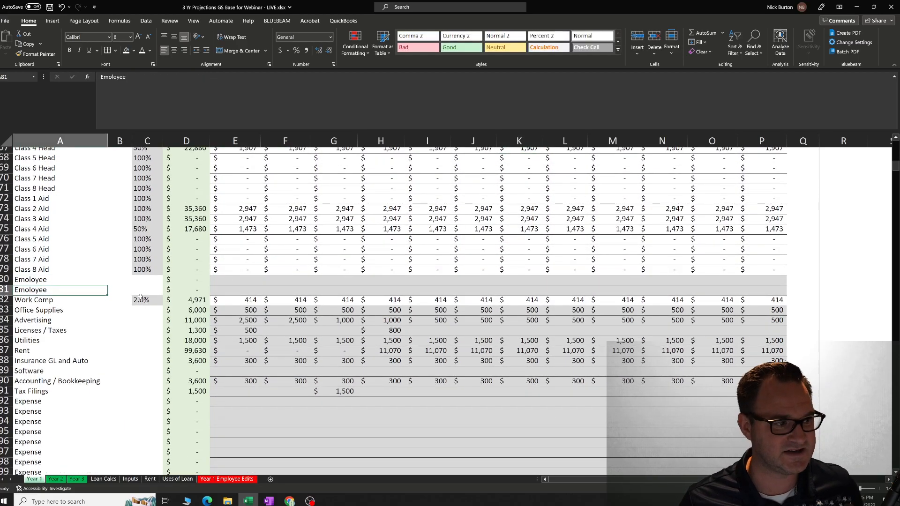
key("Right")
key("Right")
key("Right")
key("Right")
key("Left")
key("Left")
key("Left")
key("Left")
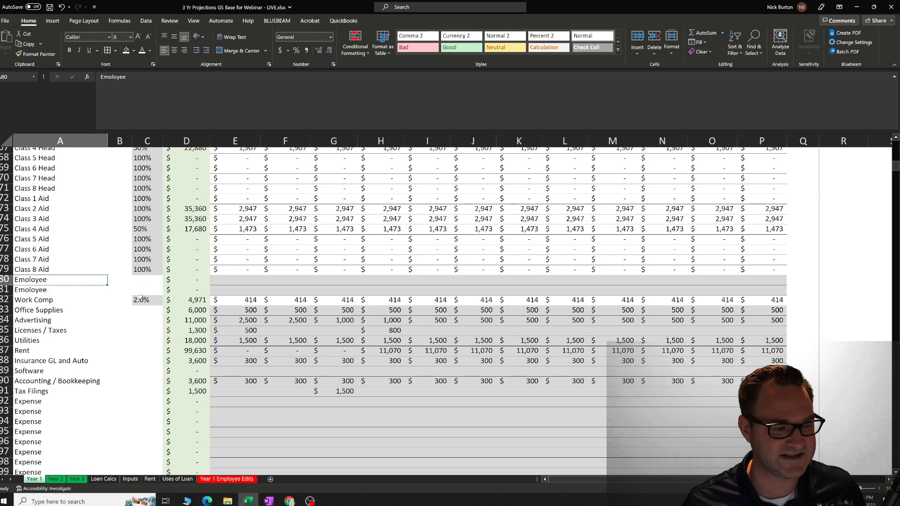
key("Right")
key("Right")
key("Right")
key("Right")
key("Right")
key("Right")
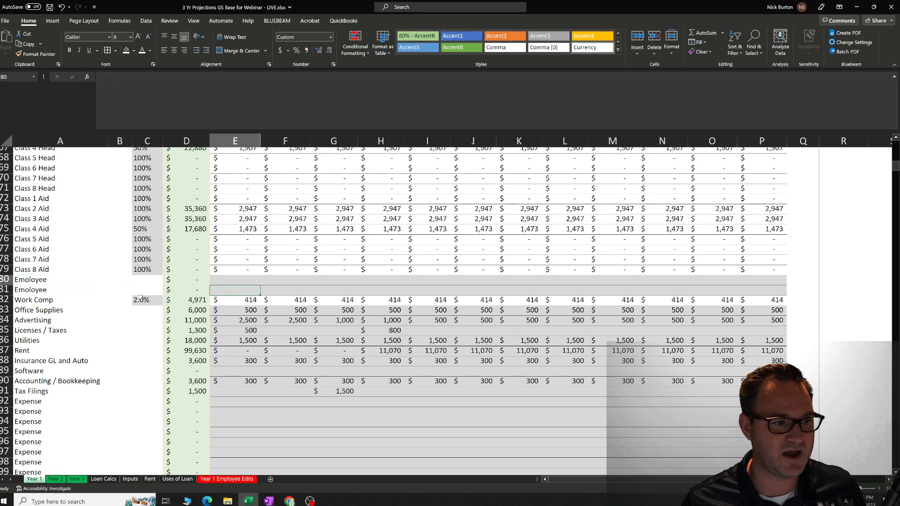
Set the January amount of the first spare Employee row to 1,500 and copy it across all the remaining months.
key("Right")
key("Right")
key("Right")
key("Right")
key("Right")
key("Right")
key("Left")
key("Left")
key("Left")
key("Left")
key("Left")
key("Left")
key("Left")
key("Left")
key("Left")
key("Left")
key("Left")
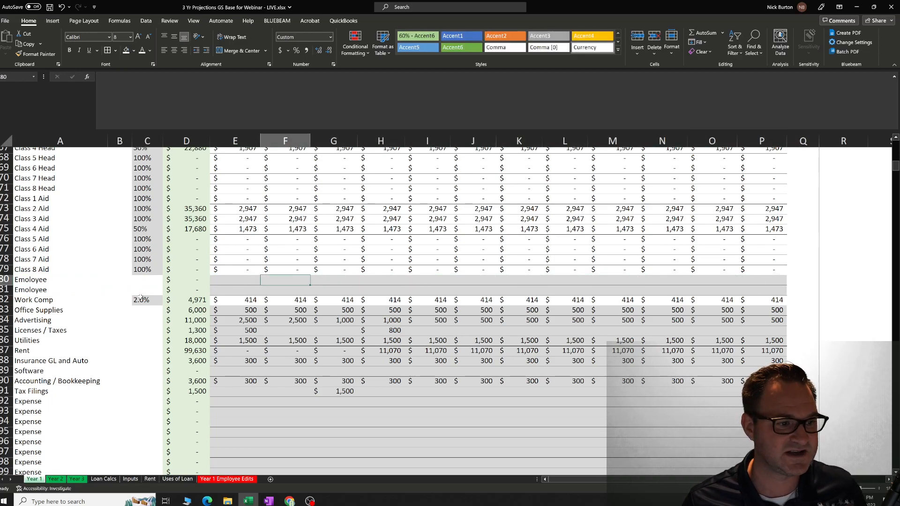
type("1500")
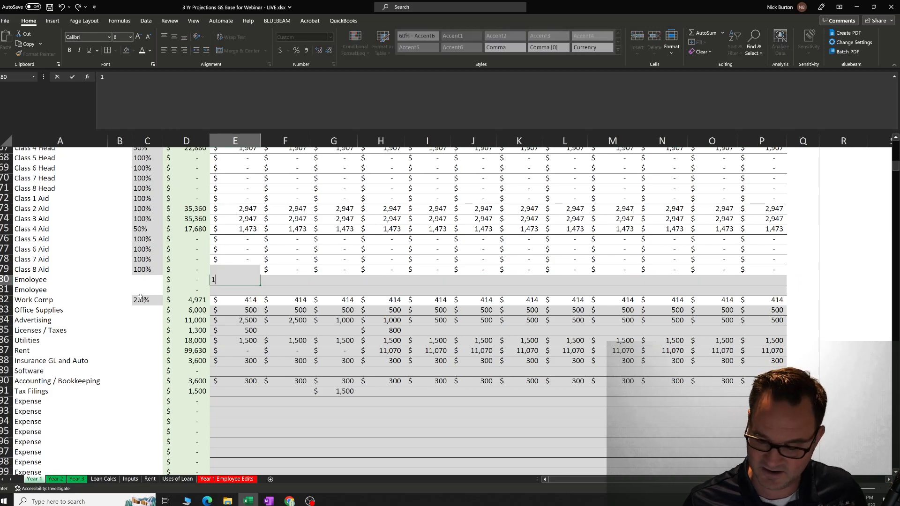
key("Right")
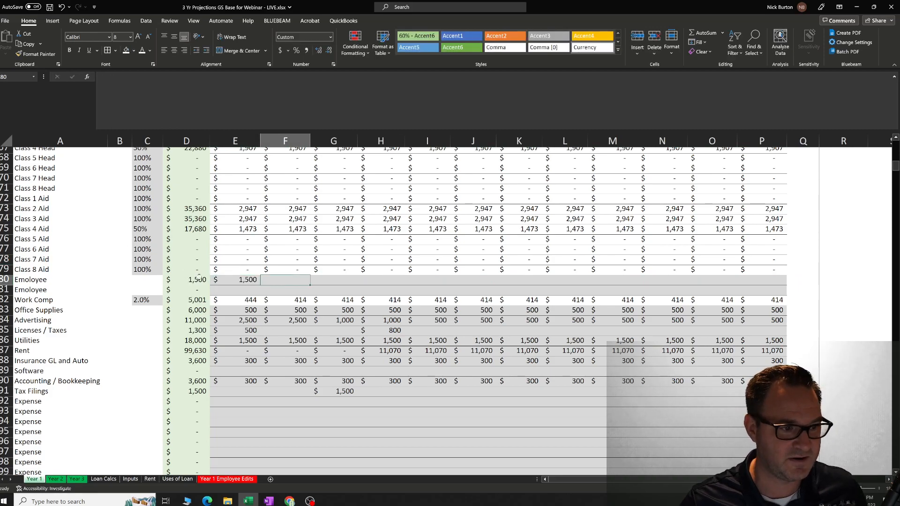
left_click(236, 281)
left_click_drag(262, 286, 783, 285)
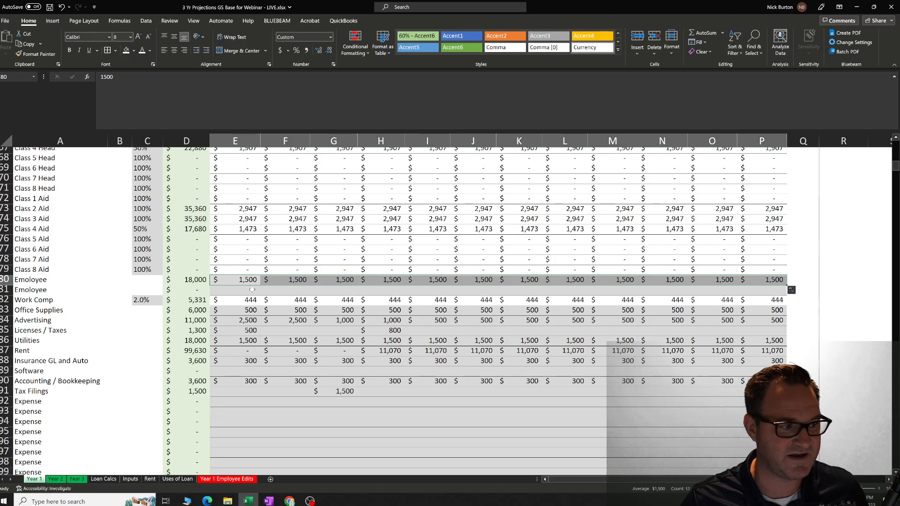
Examine the monthly amounts along the first spare Employee row.
left_click(235, 278)
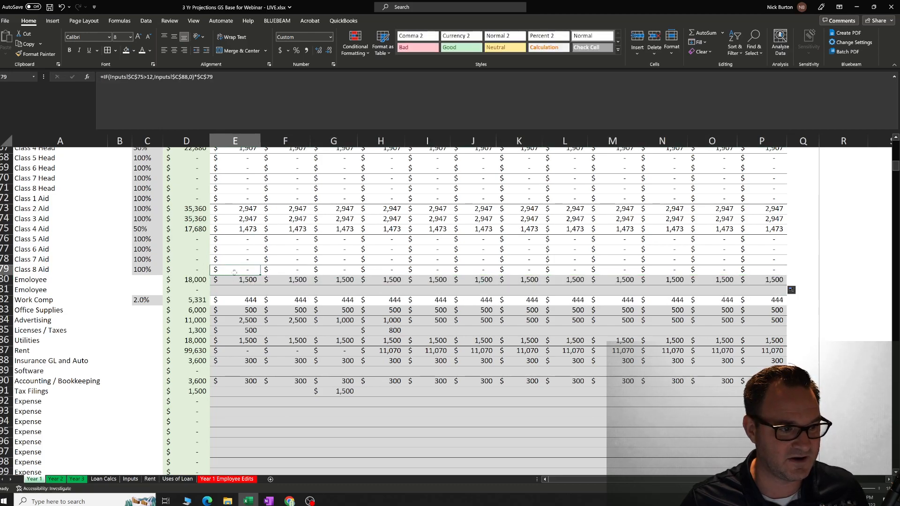
left_click(755, 280)
key("Left")
key("Left")
key("Left")
key("Left")
key("Left")
key("Left")
key("Left")
key("Left")
key("Left")
key("Left")
key("Left")
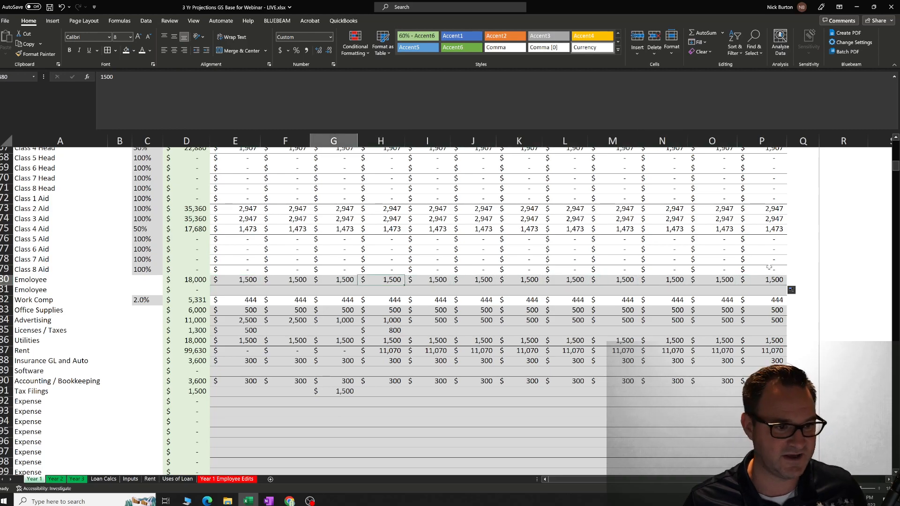
Check the January Work Comp formula and set the Work Comp rate to 3%.
key("Down")
key("Down")
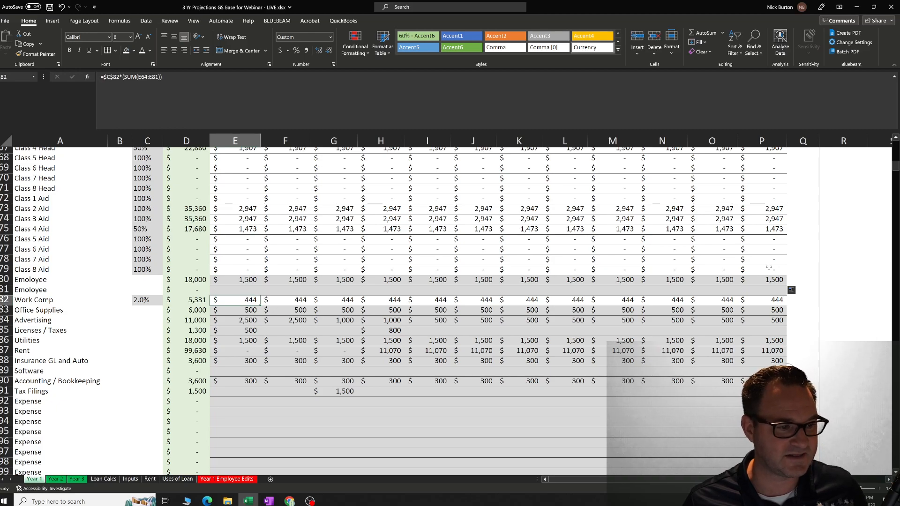
key("Down")
key("Up")
key("Left")
key("Left")
type("3")
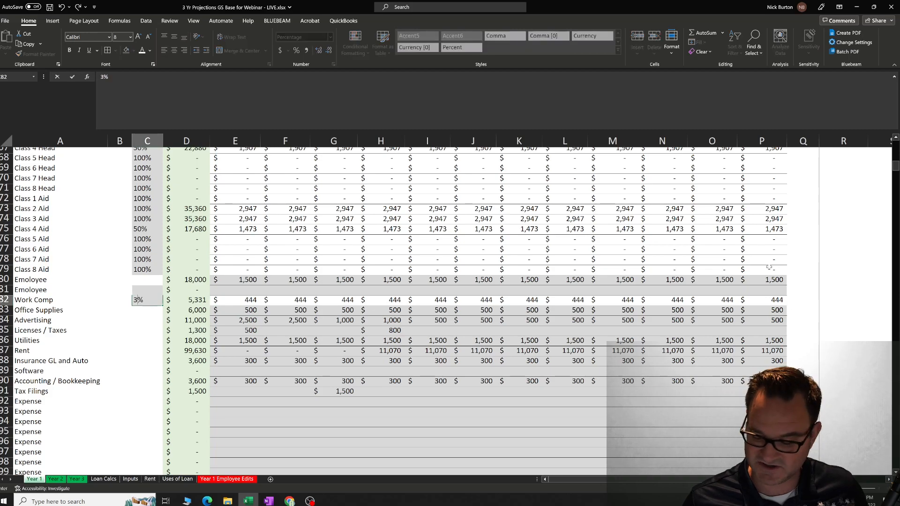
key("Return")
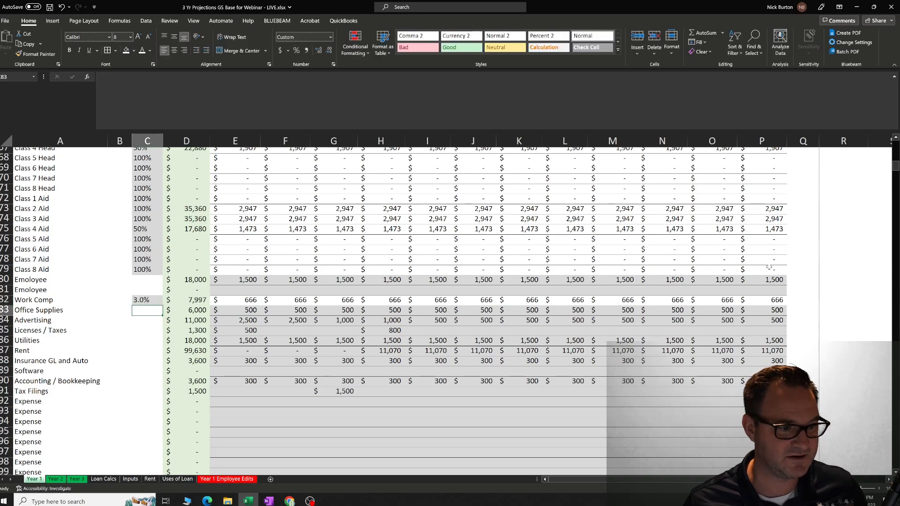
Reset the Work Comp rate to 2%.
key("Up")
type("2")
key("Return")
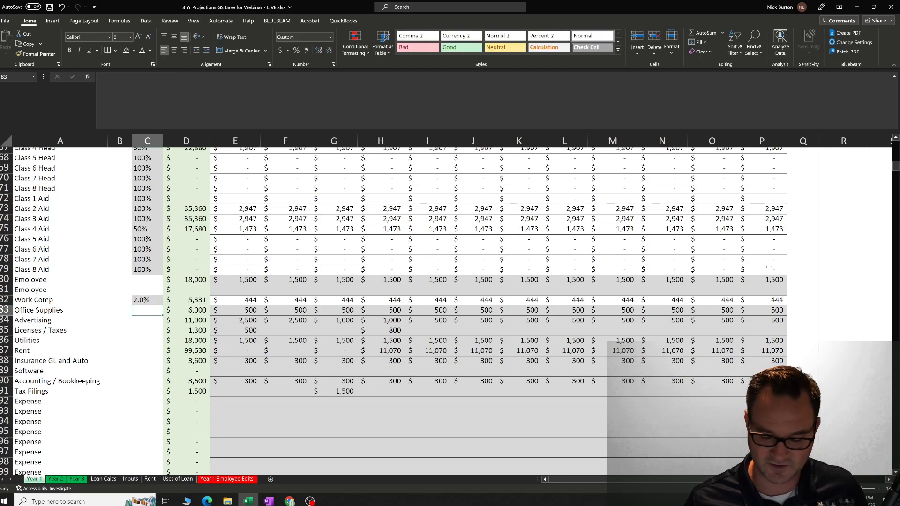
Examine the January entries for Office Supplies, Advertising, Licenses / Taxes, Utilities and Rent.
key("Right")
key("Right")
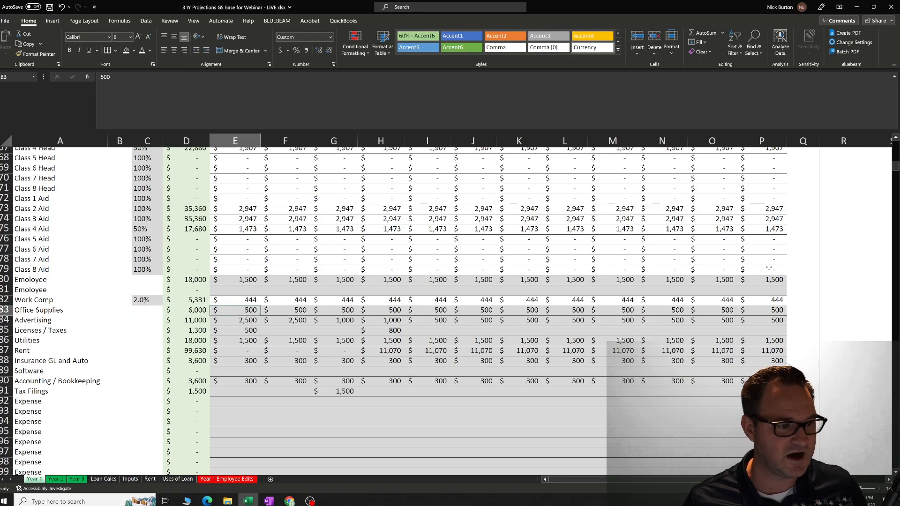
key("Down")
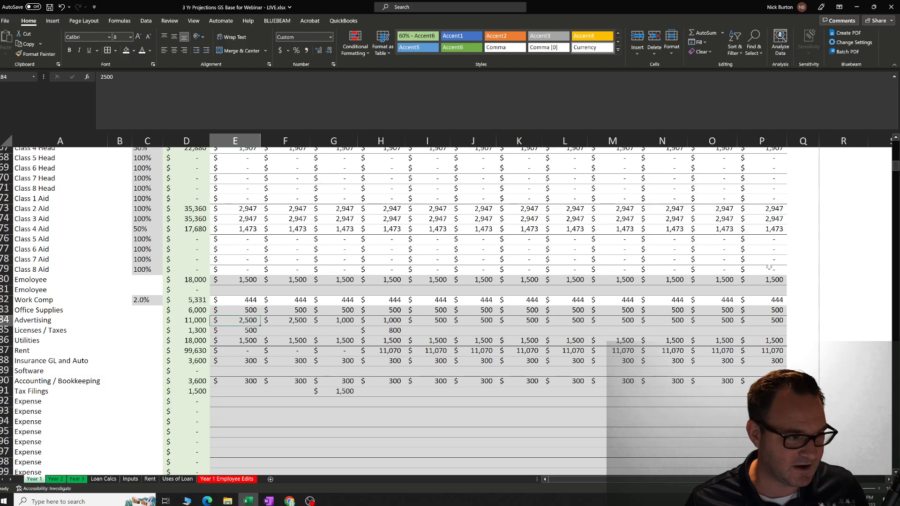
key("Down")
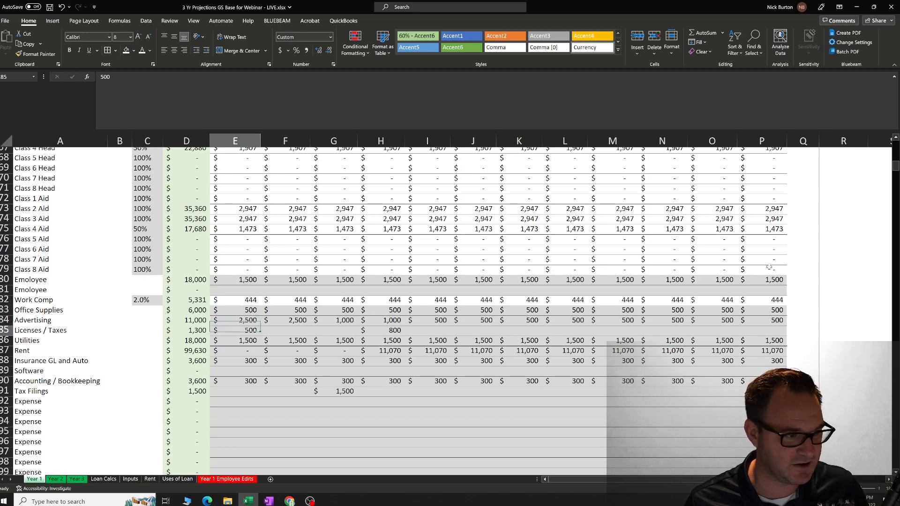
key("Down")
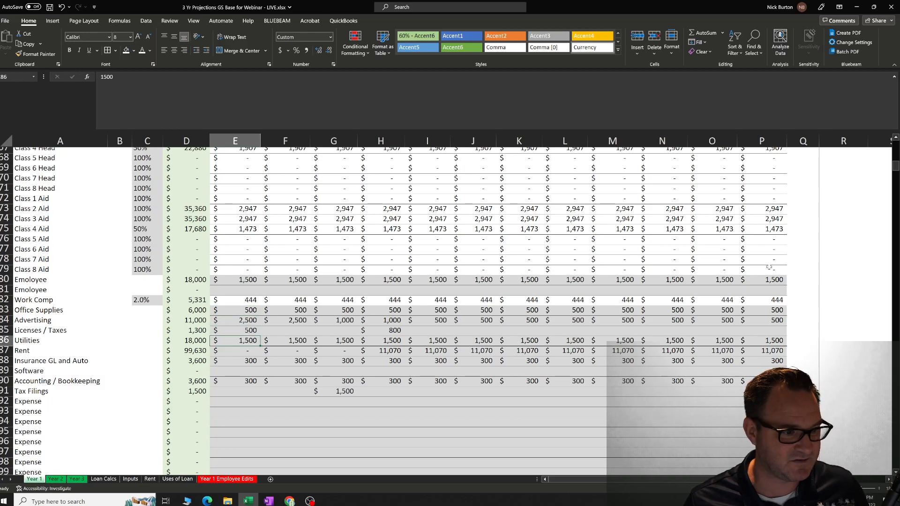
key("Down")
key("Down")
key("Up")
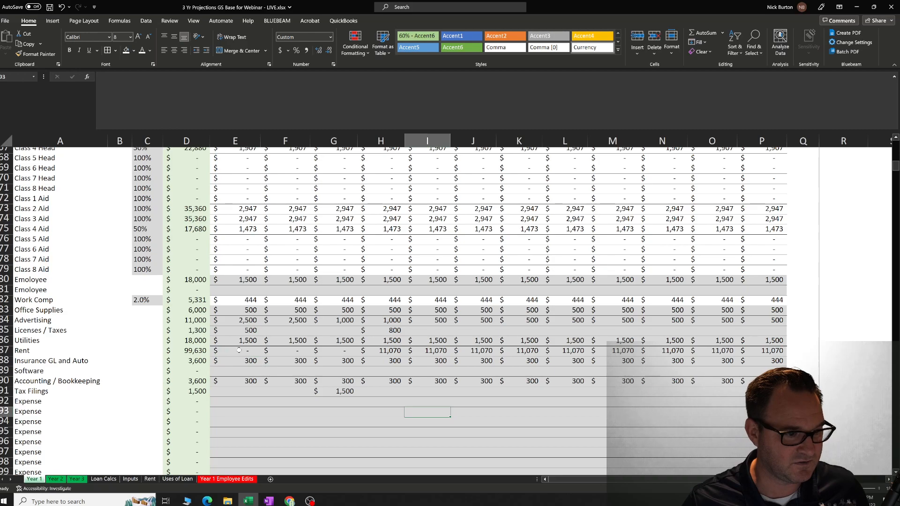
Change the fill of the Rent row's monthly cells to white.
key("shift+Right")
key("shift+Right")
key("shift+Right")
key("shift+Right")
key("shift+Right")
key("shift+Right")
key("shift+Right")
key("shift+Right")
key("shift+Right")
key("shift+Right")
key("shift+Right")
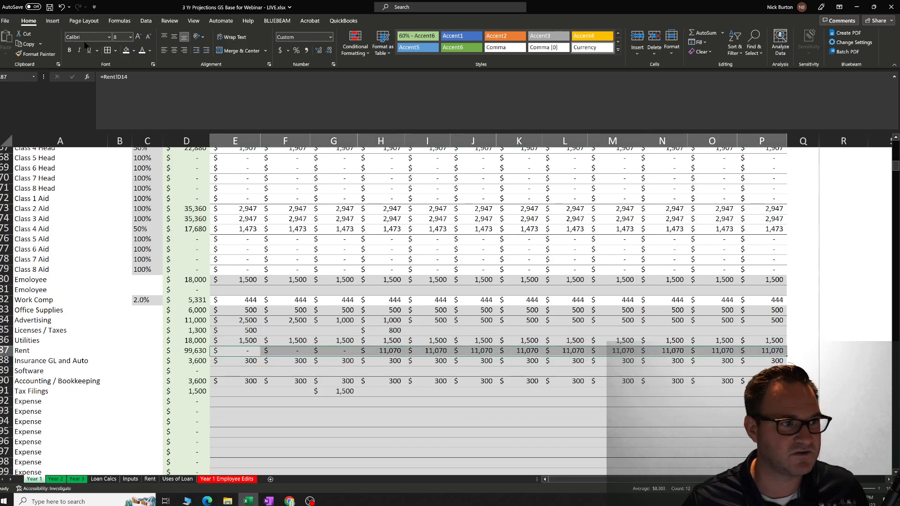
left_click(126, 51)
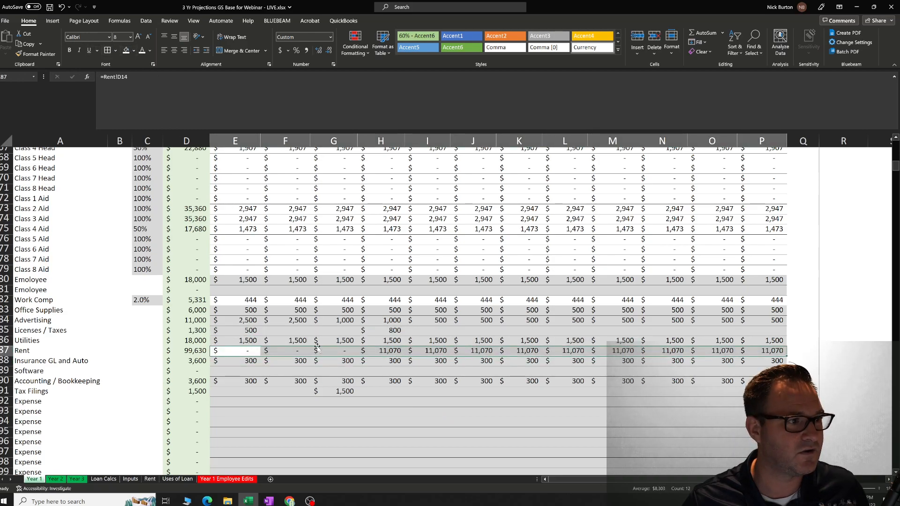
left_click(295, 389)
left_click(249, 352)
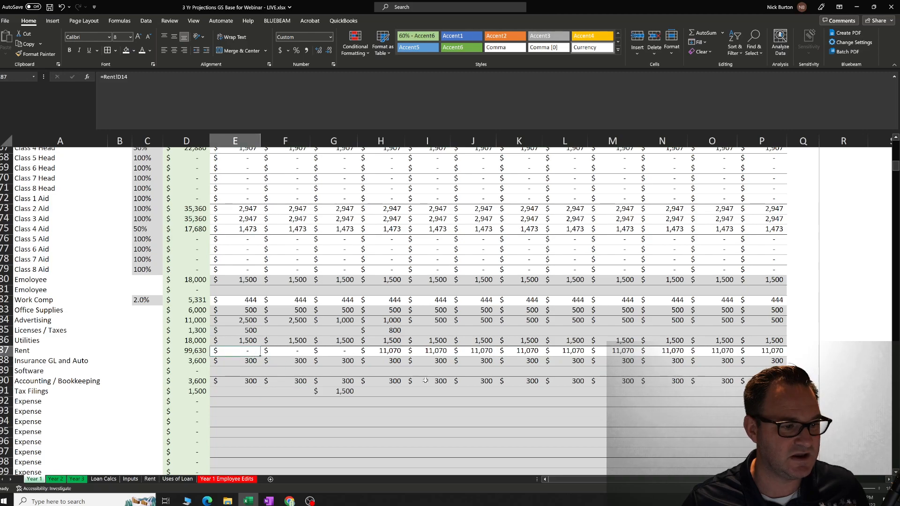
left_click(398, 350)
Examine the rows from Insurance GL and Auto through Tax Filings and the spare Expense rows below them.
left_click(259, 360)
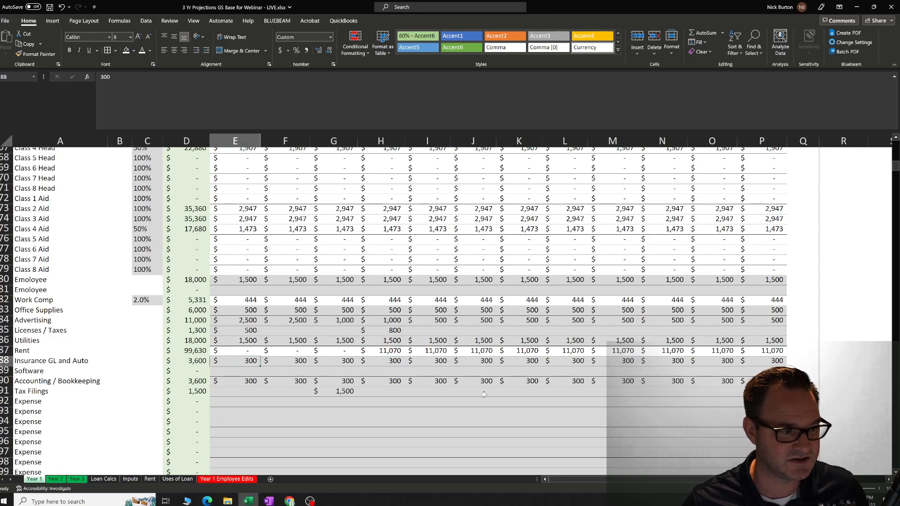
key("Down")
key("Down")
key("Down")
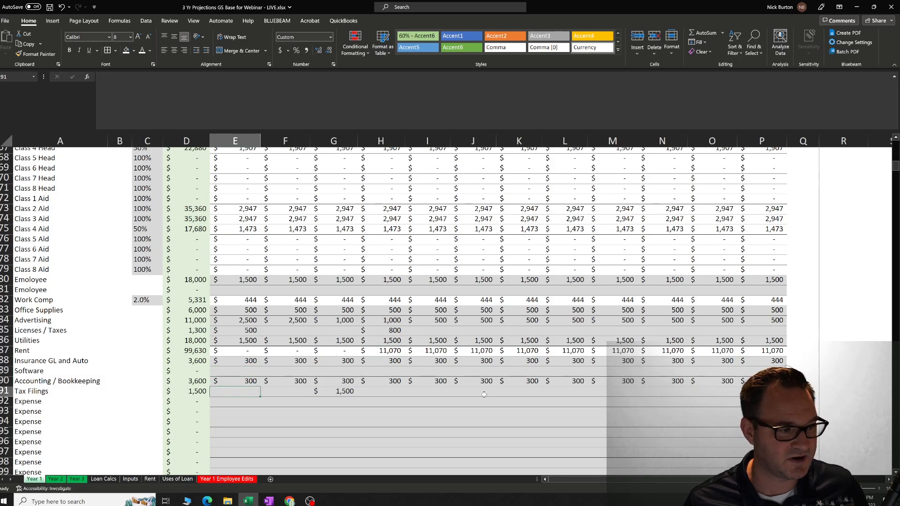
scroll(691, 387, "down", 2)
scroll(690, 387, "down", 1)
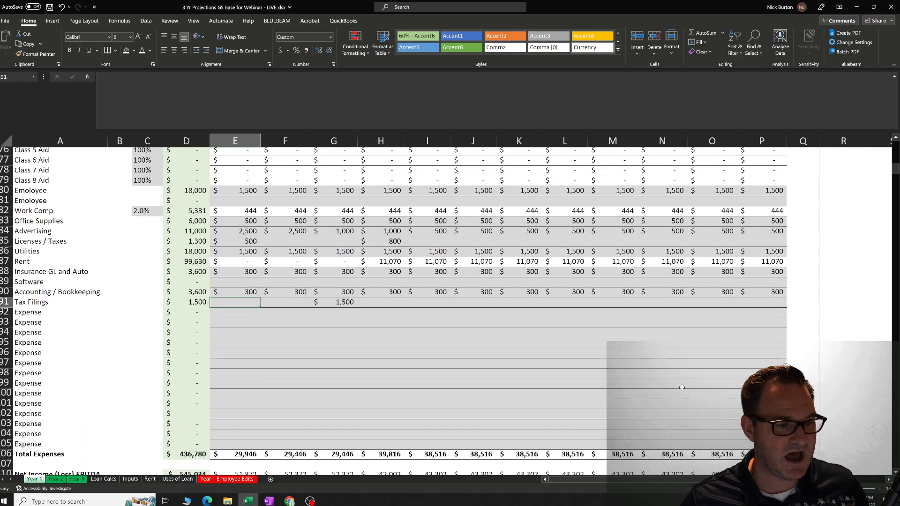
left_click_drag(75, 315, 47, 448)
left_click(138, 363)
left_click(251, 313)
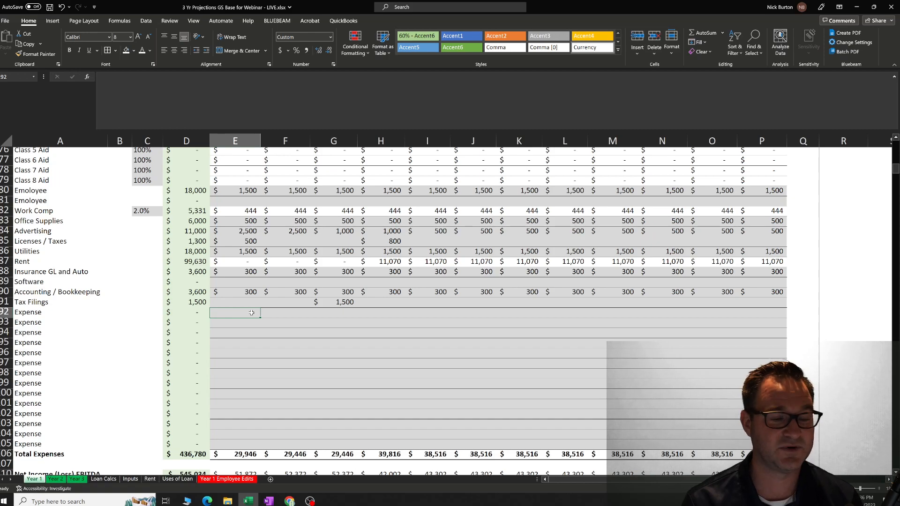
left_click(238, 342)
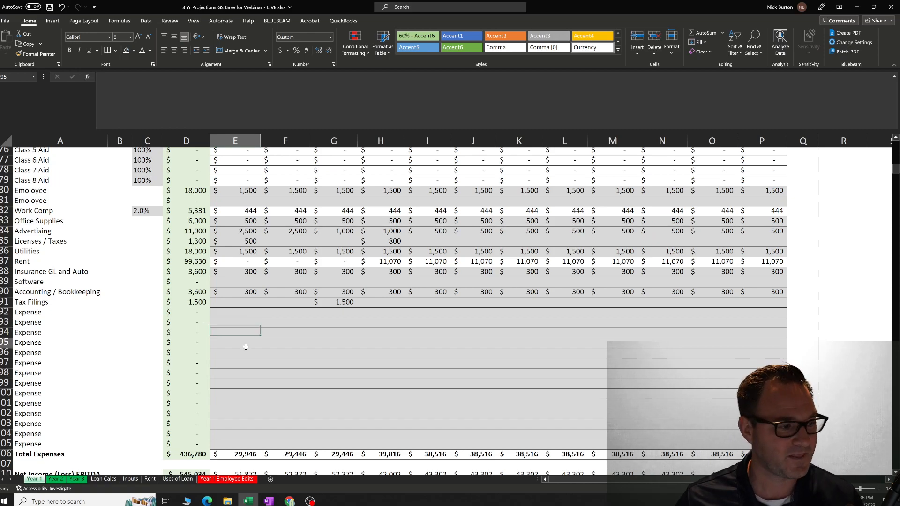
Inspect the January Total Expenses formula and the range of expense rows it sums.
scroll(237, 343, "down", 2)
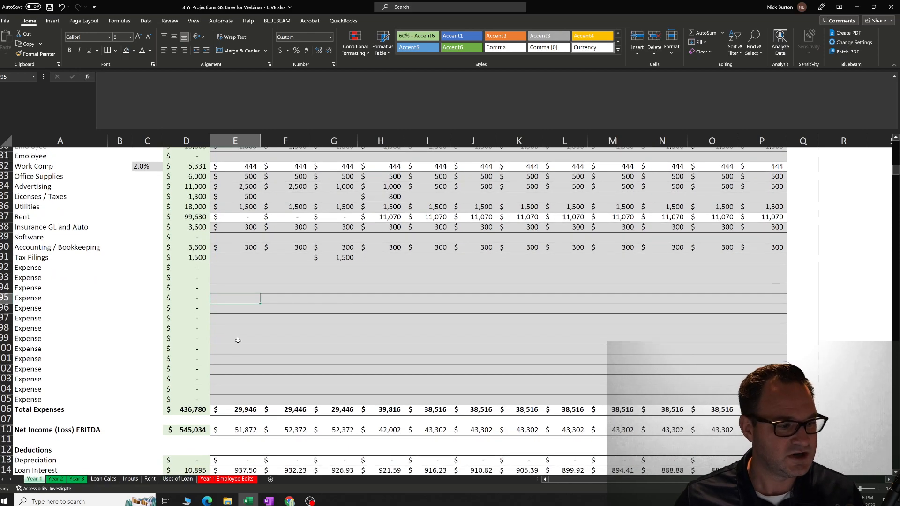
scroll(239, 342, "down", 2)
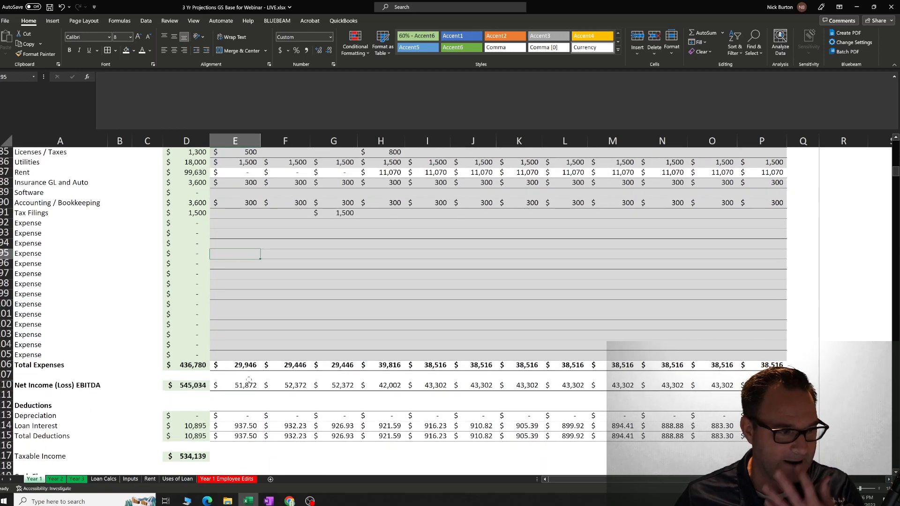
left_click(247, 367)
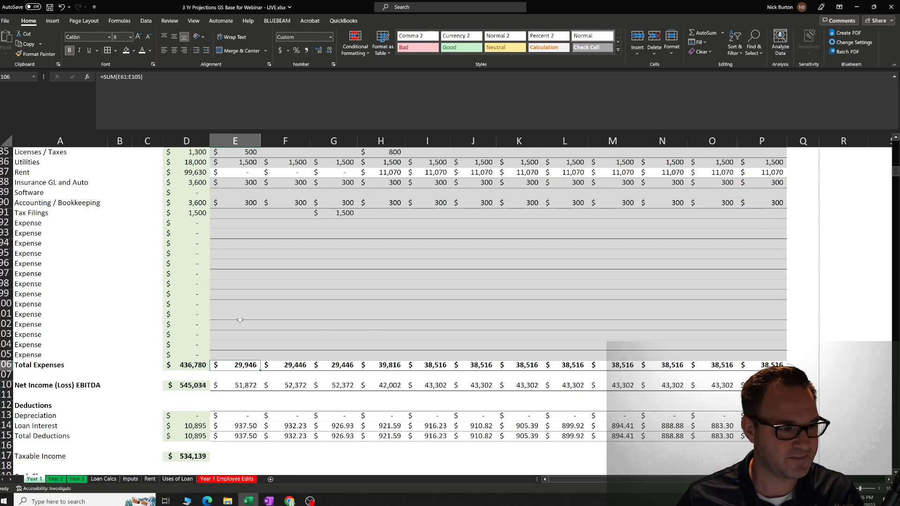
scroll(239, 324, "up", 9)
scroll(265, 398, "down", 6)
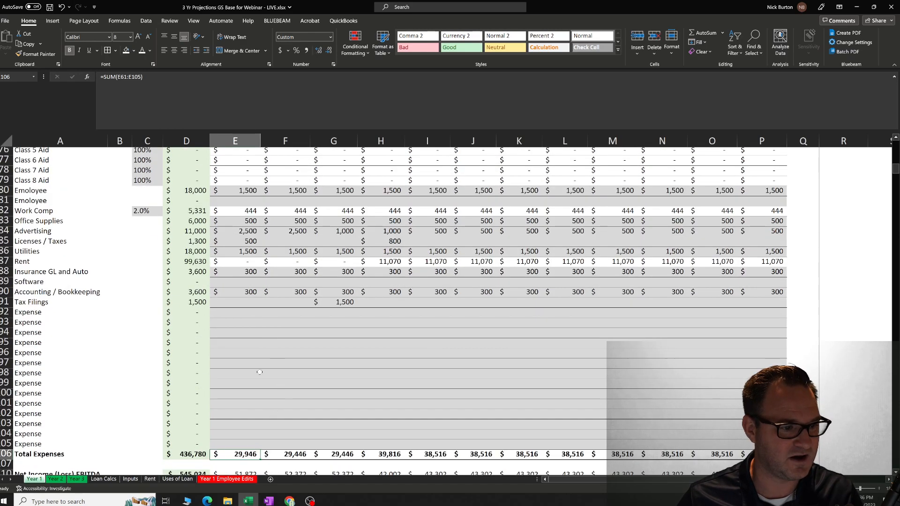
key("F2")
scroll(261, 266, "up", 9)
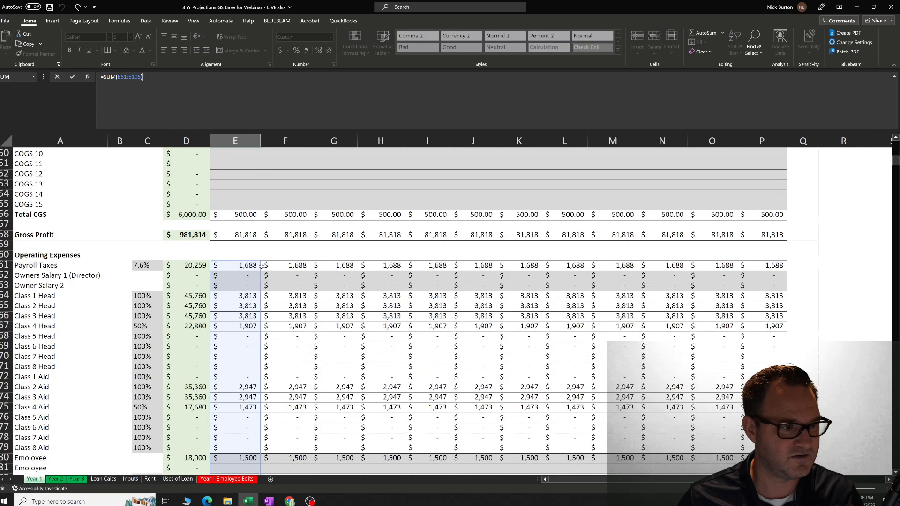
scroll(252, 324, "down", 12)
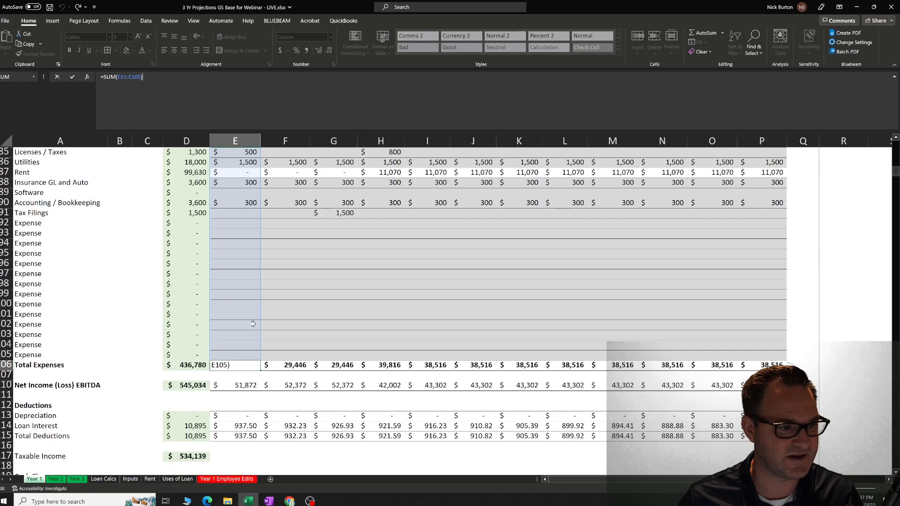
key("Return")
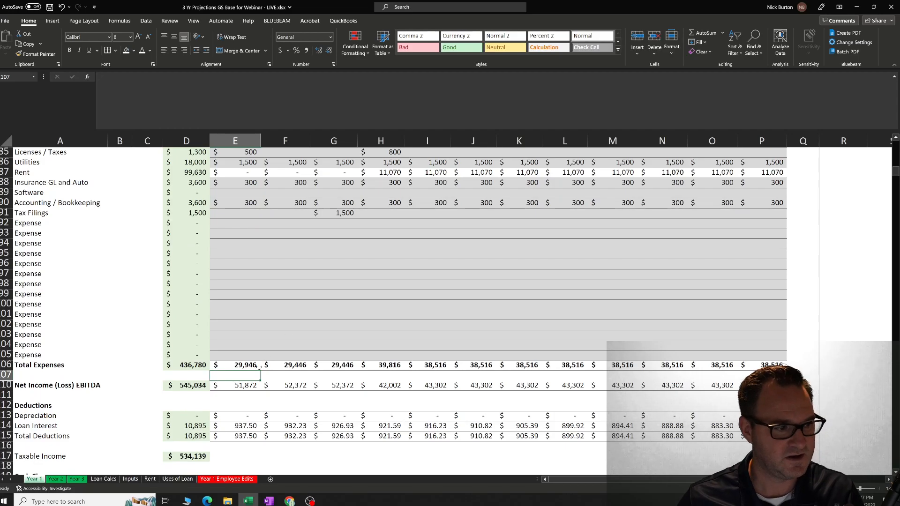
Trace the January Net Income (Loss) EBITDA formula back through Gross Profit to Total Revenue.
left_click(251, 385)
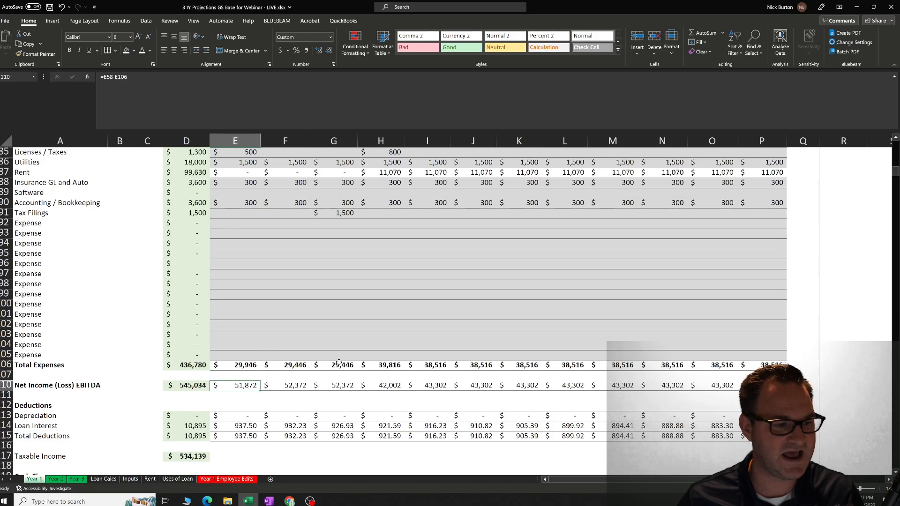
scroll(328, 371, "up", 14)
scroll(326, 370, "up", 1)
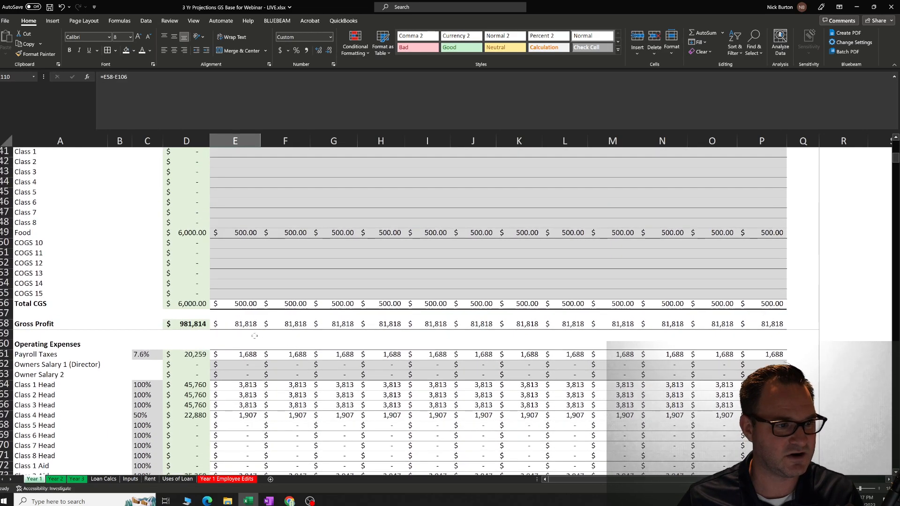
left_click(249, 324)
scroll(255, 335, "up", 3)
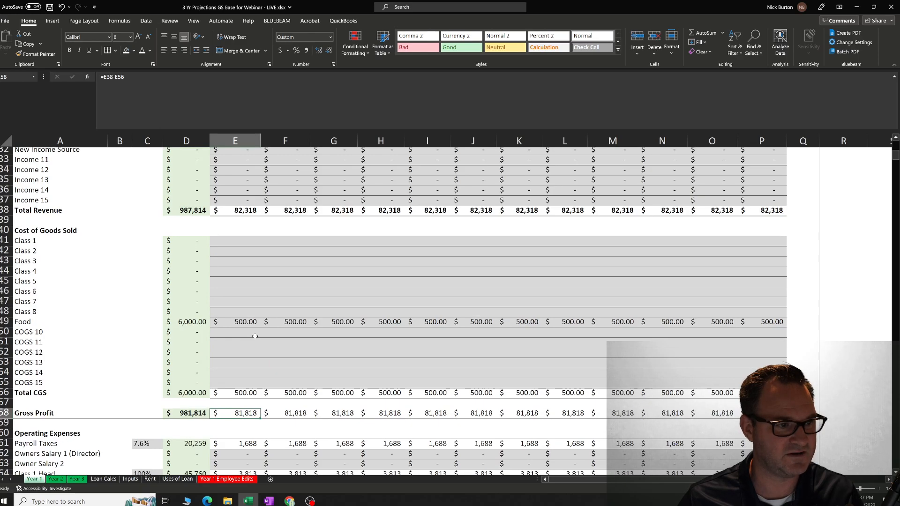
scroll(255, 336, "up", 6)
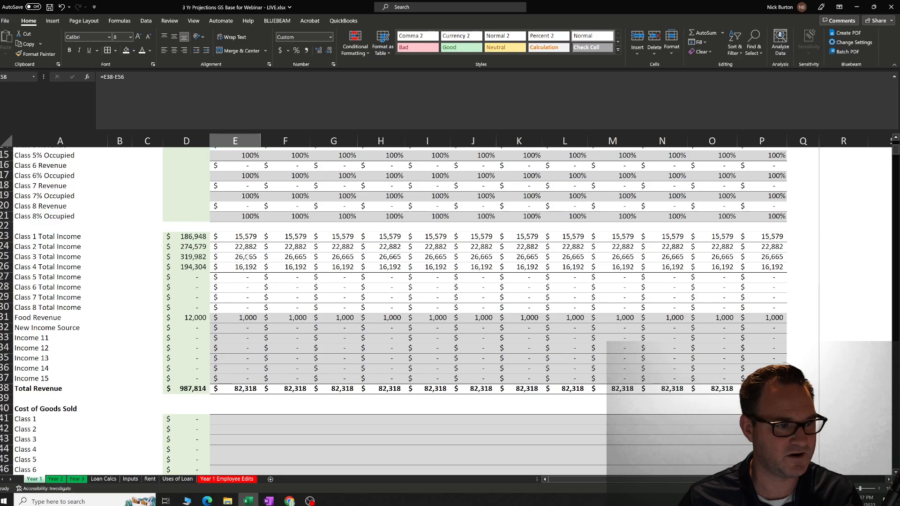
scroll(250, 397, "down", 20)
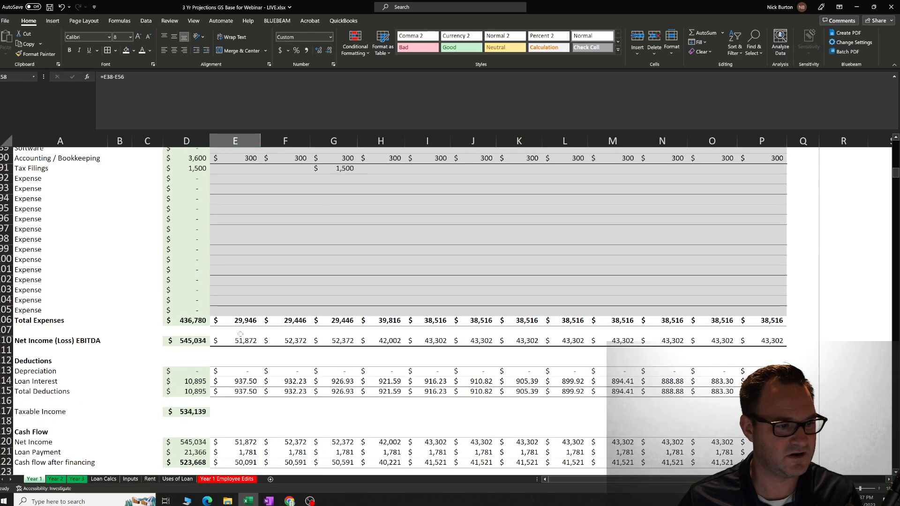
Inspect the January Total Expenses formula and the Net Income (Loss) EBITDA formula that uses it.
left_click(238, 321)
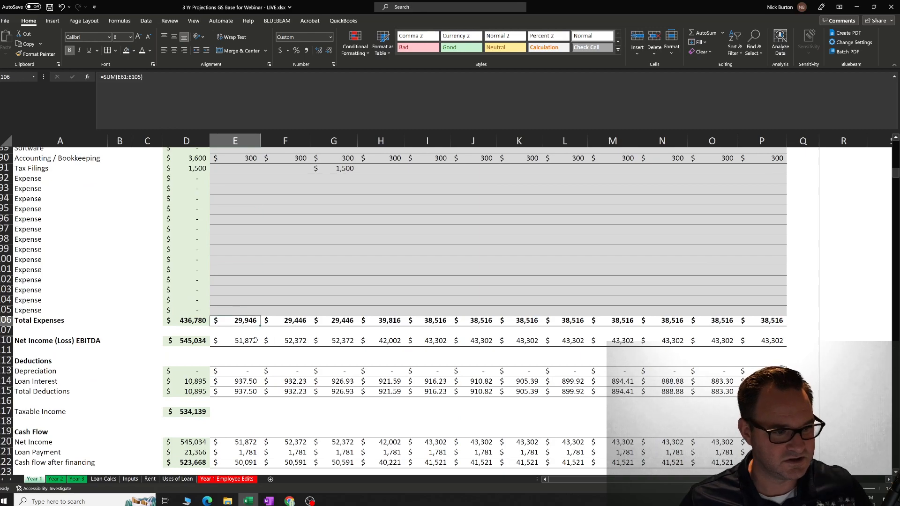
left_click(255, 341)
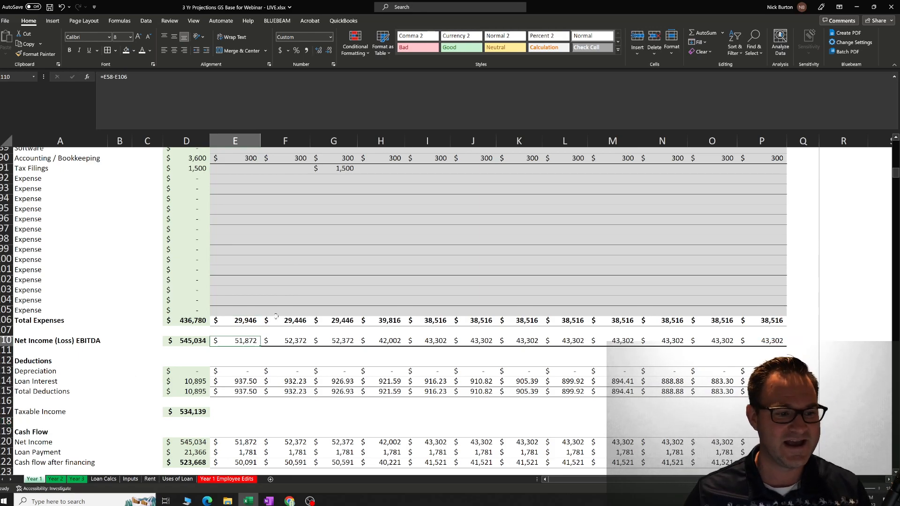
left_click(287, 283)
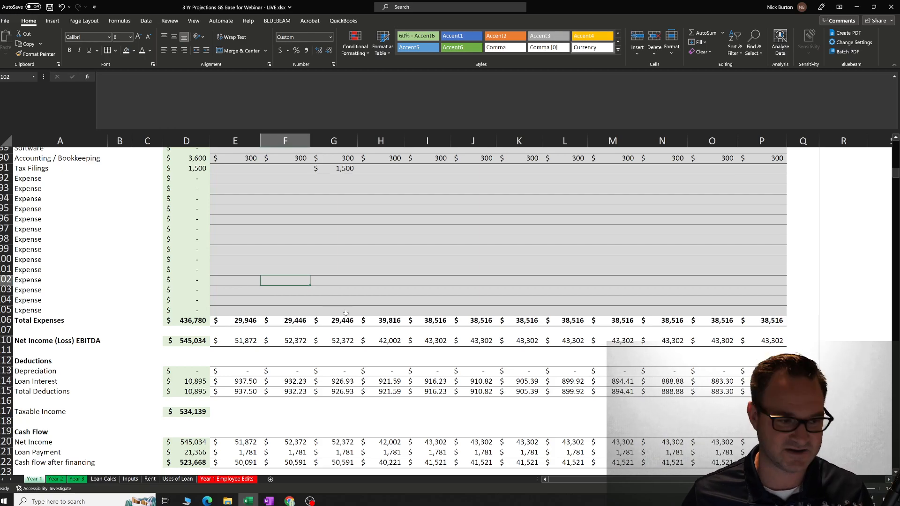
Set the January Owners Salary 1 (Director) to 6500 and fill that amount across the row through December.
scroll(336, 321, "up", 10)
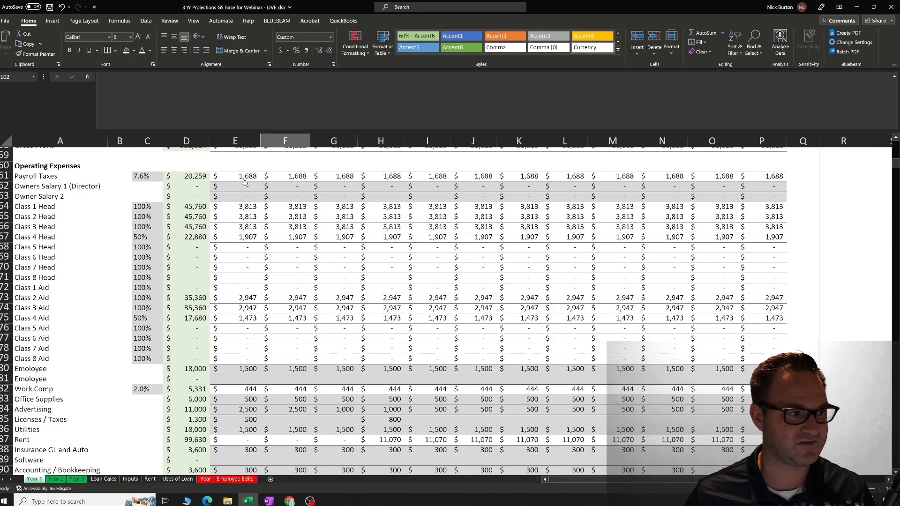
scroll(239, 187, "down", 2)
scroll(235, 188, "up", 2)
scroll(239, 187, "down", 1)
scroll(249, 187, "up", 1)
left_click(255, 186)
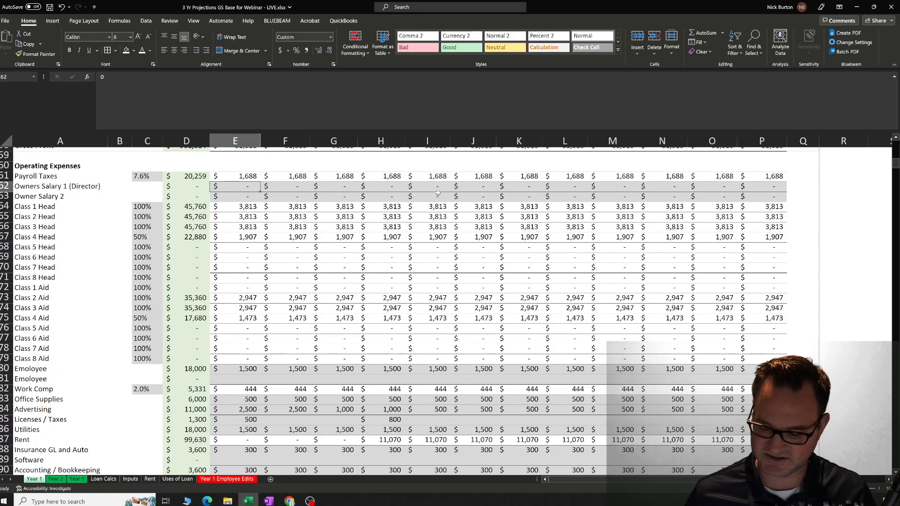
type("6500")
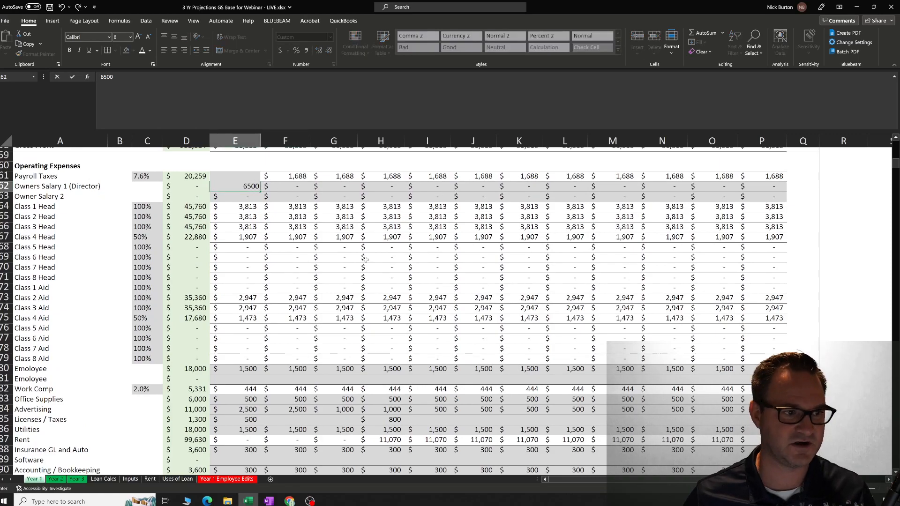
left_click(334, 277)
left_click(252, 188)
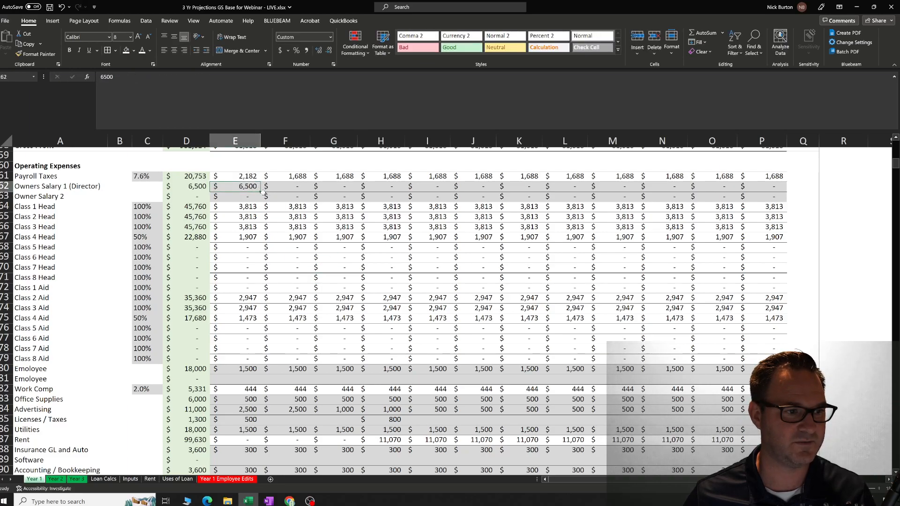
left_click_drag(280, 192, 777, 191)
left_click(381, 267)
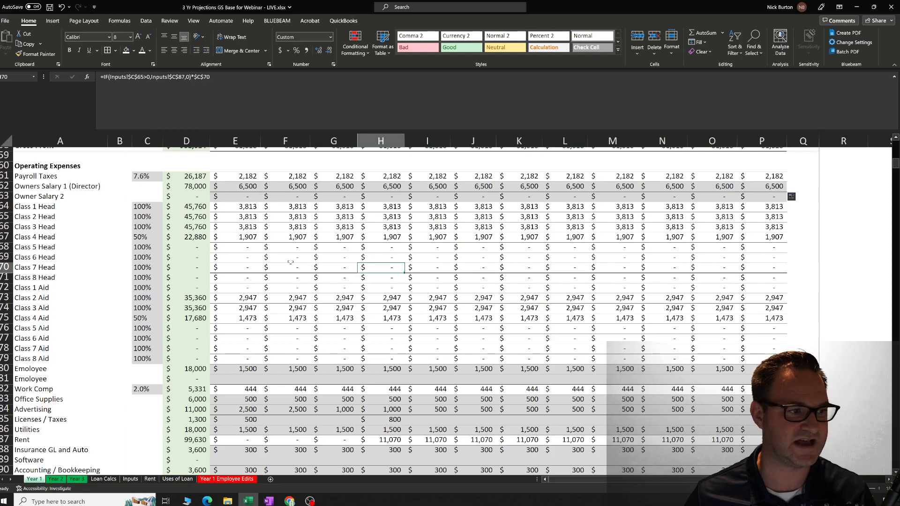
Check the Total Expenses row and the Net Income (Loss) EBITDA row from the subtotal across the months to December.
scroll(289, 264, "down", 2)
scroll(290, 264, "down", 12)
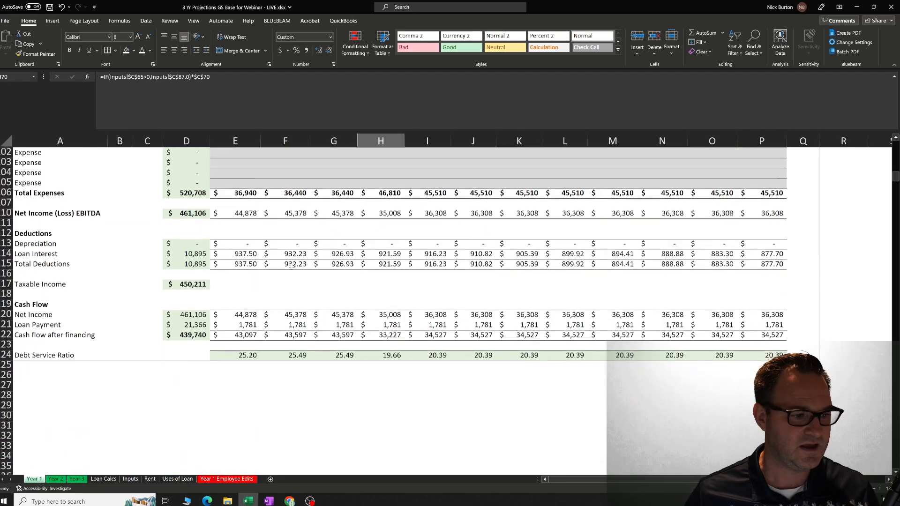
scroll(291, 268, "up", 3)
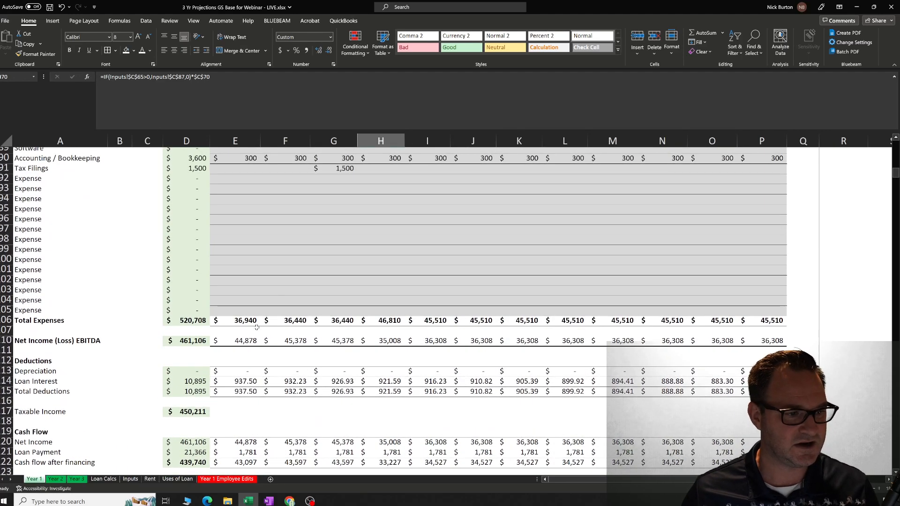
left_click(248, 341)
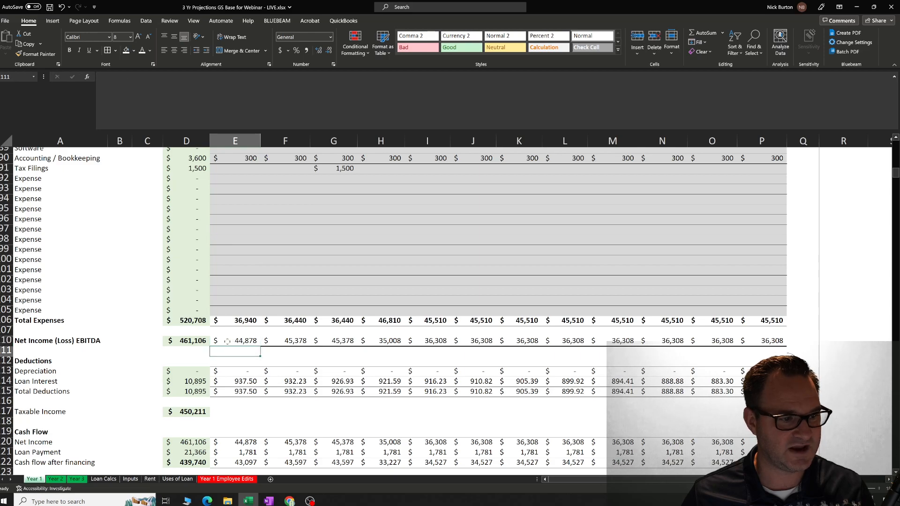
left_click(187, 340)
key("Right")
key("Right")
key("Right")
key("Right")
key("Right")
key("Right")
key("Right")
key("Right")
key("Right")
key("Right")
key("Right")
key("Right")
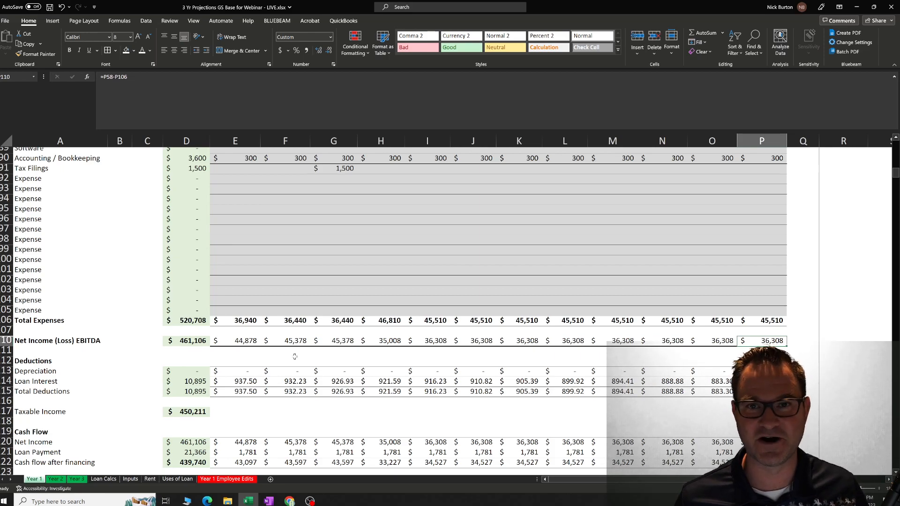
Examine the January to March Class 1% Occupied cells in Year 1 and the Class 1 enrollment on the Inputs sheet.
scroll(294, 357, "down", 2)
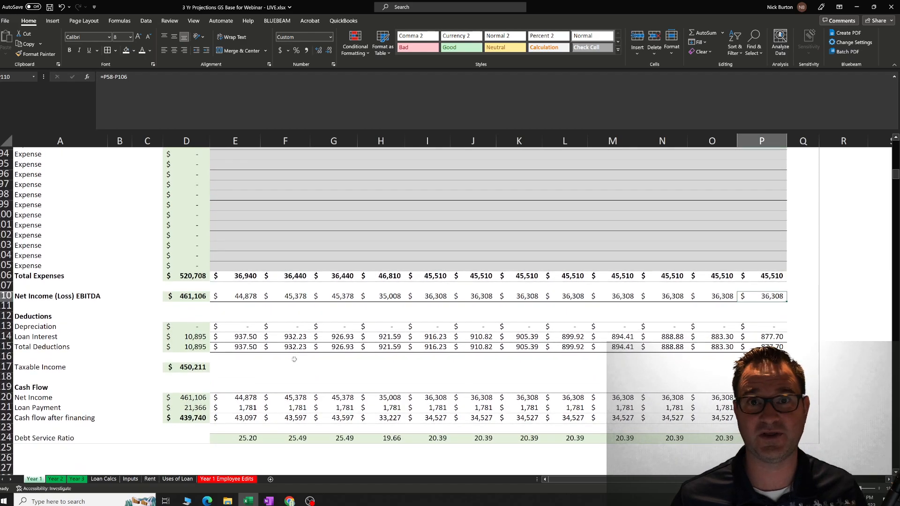
scroll(369, 364, "up", 20)
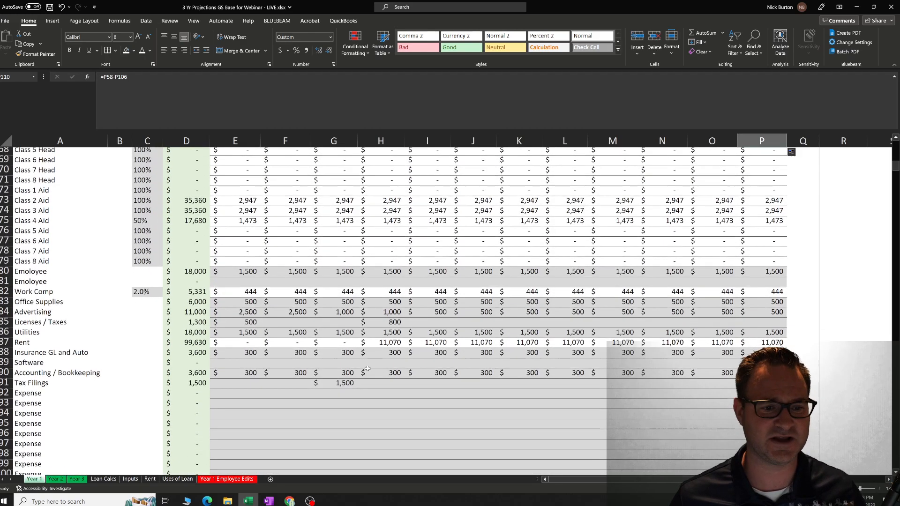
scroll(369, 364, "up", 10)
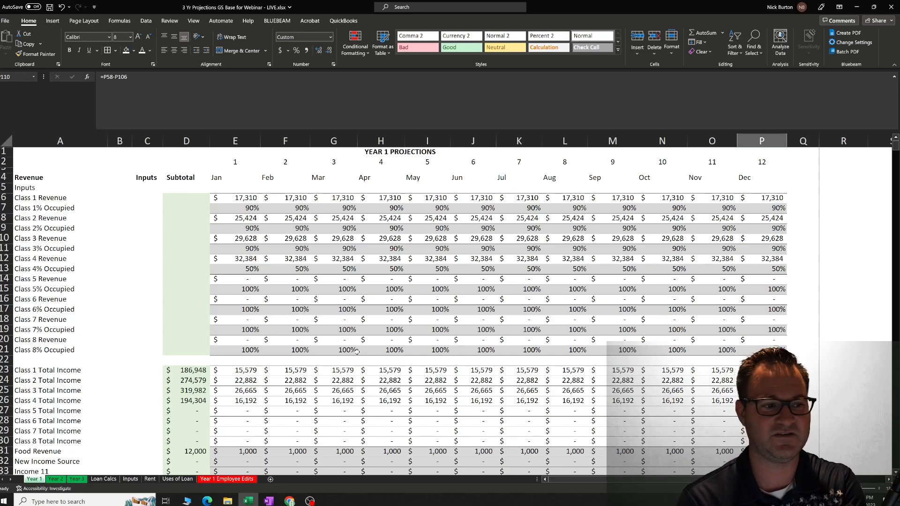
left_click(254, 209)
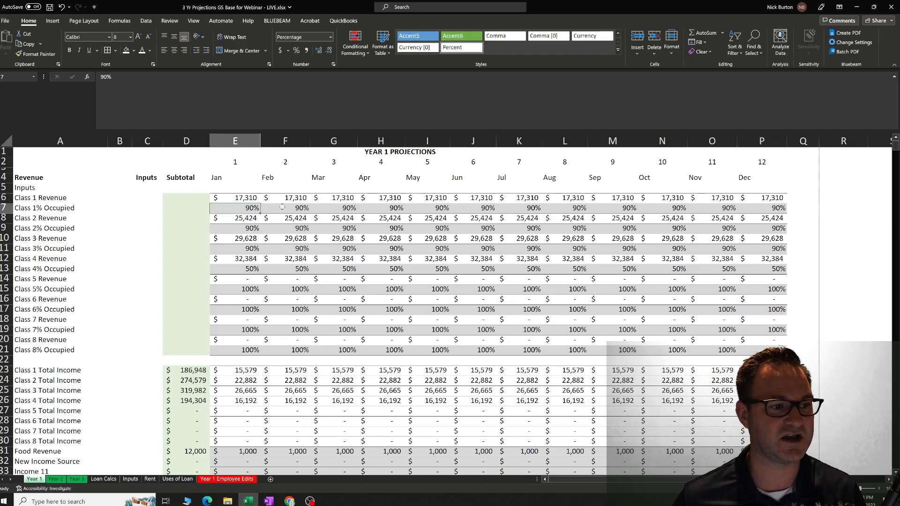
left_click(280, 207)
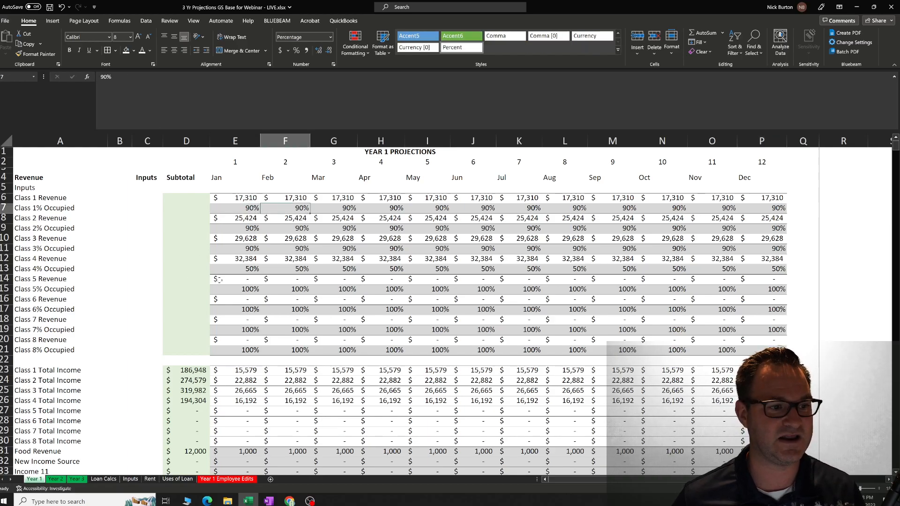
left_click(130, 479)
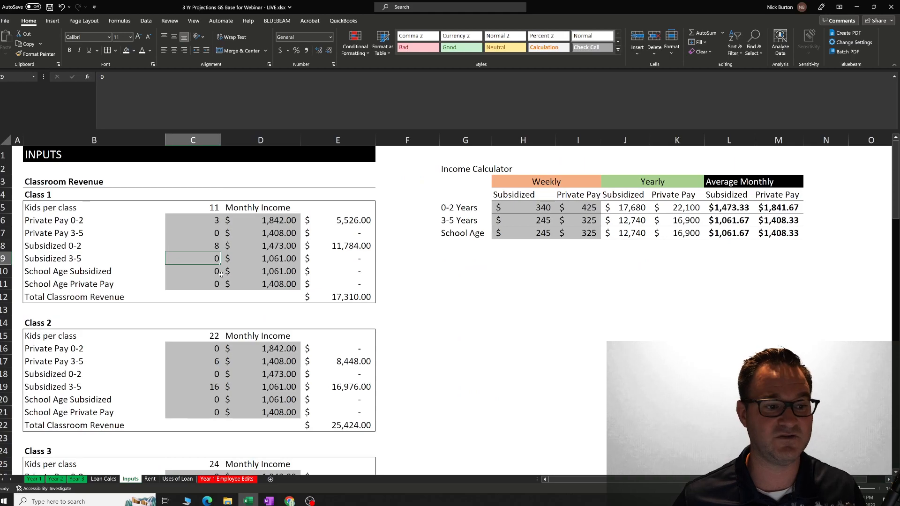
left_click(35, 479)
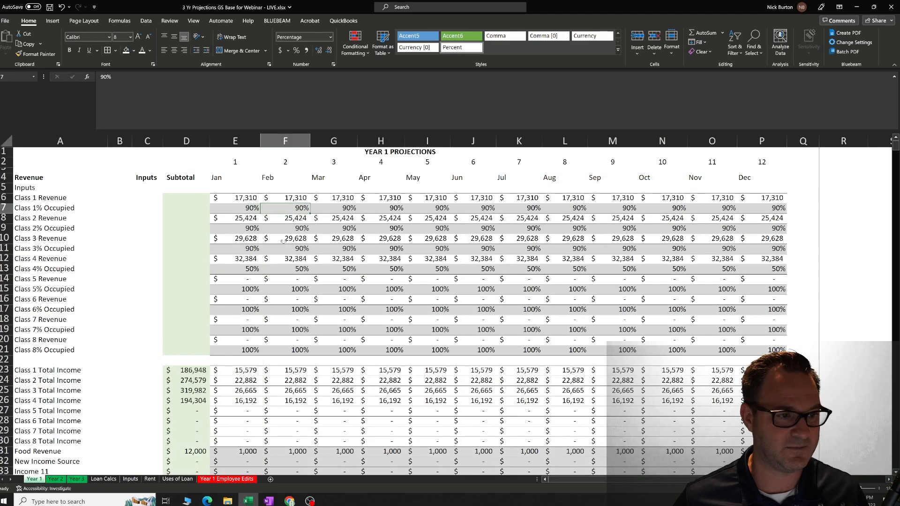
left_click(350, 207)
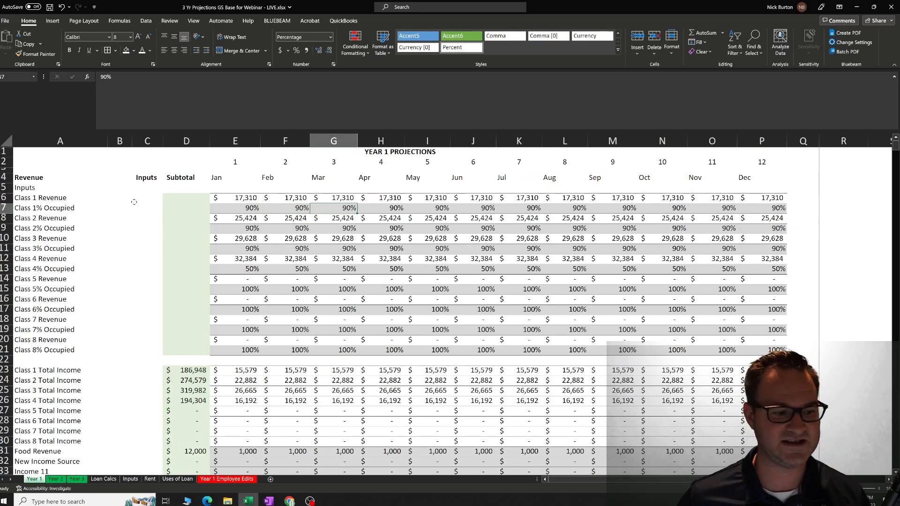
Compare the weekly subsidized 0-2 Years rate on the Inputs sheet with the January and February Class 1 occupancy in Year 1.
left_click(126, 480)
left_click(523, 208)
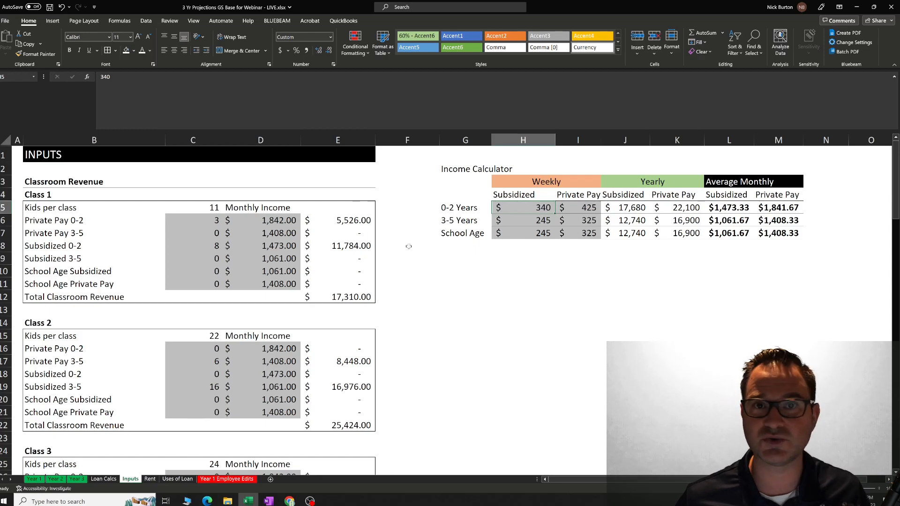
left_click(33, 479)
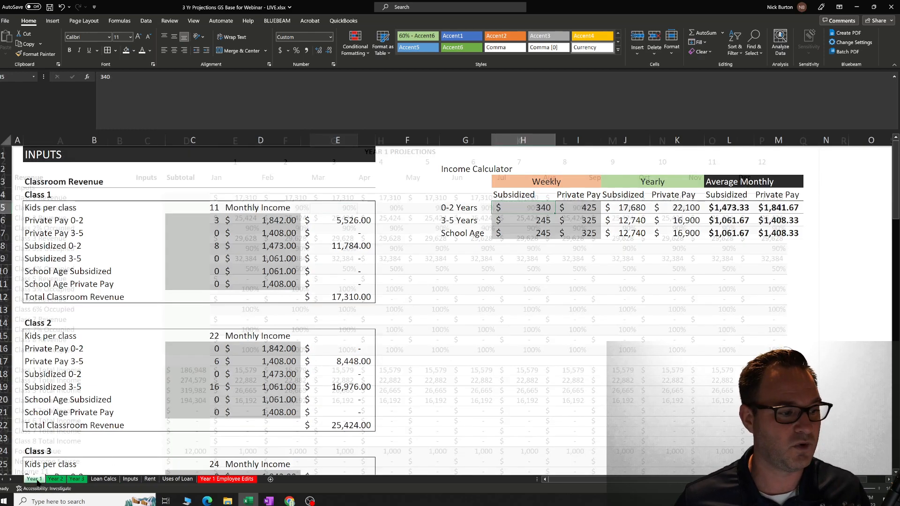
left_click(252, 209)
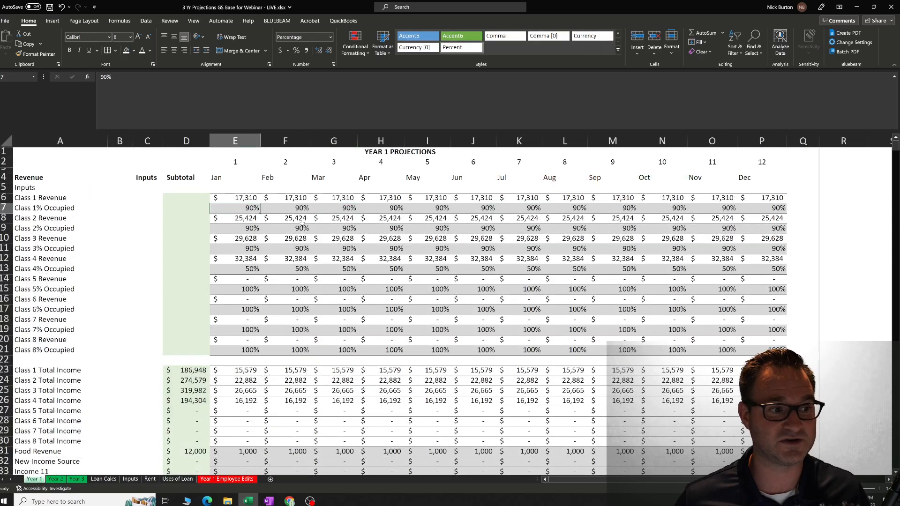
left_click(290, 210)
left_click(252, 209)
left_click(301, 209)
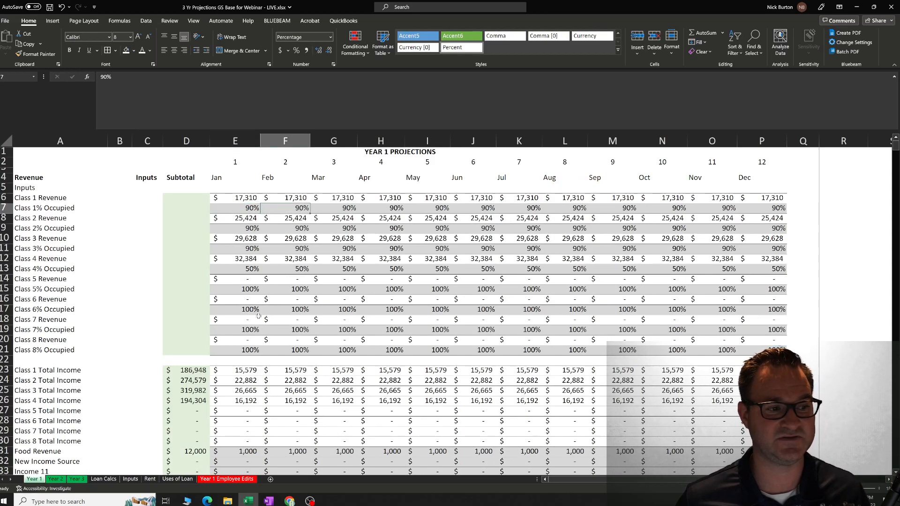
Scan the Year 1 sheet from Total Revenue and Cost of Goods Sold down through the Operating Expenses rows.
scroll(257, 312, "down", 10)
scroll(259, 310, "up", 9)
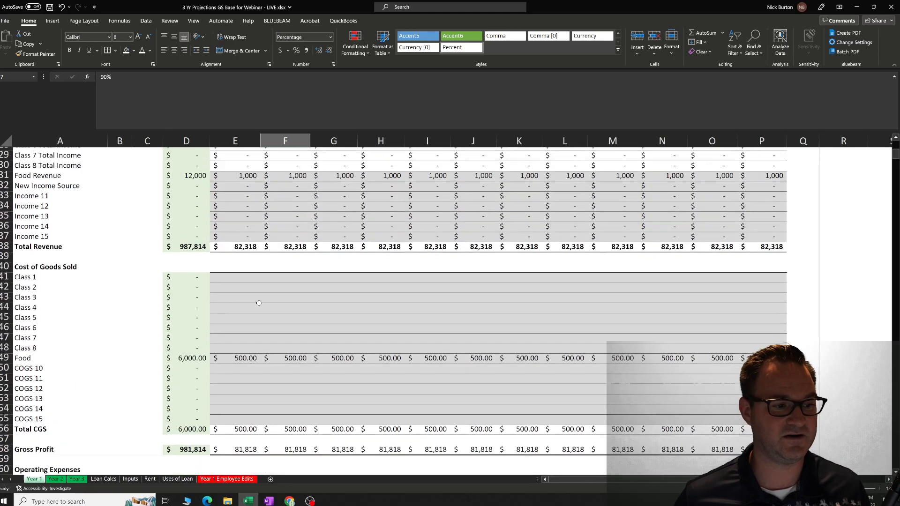
scroll(260, 300, "down", 9)
scroll(263, 298, "up", 1)
scroll(264, 296, "down", 2)
scroll(264, 296, "down", 11)
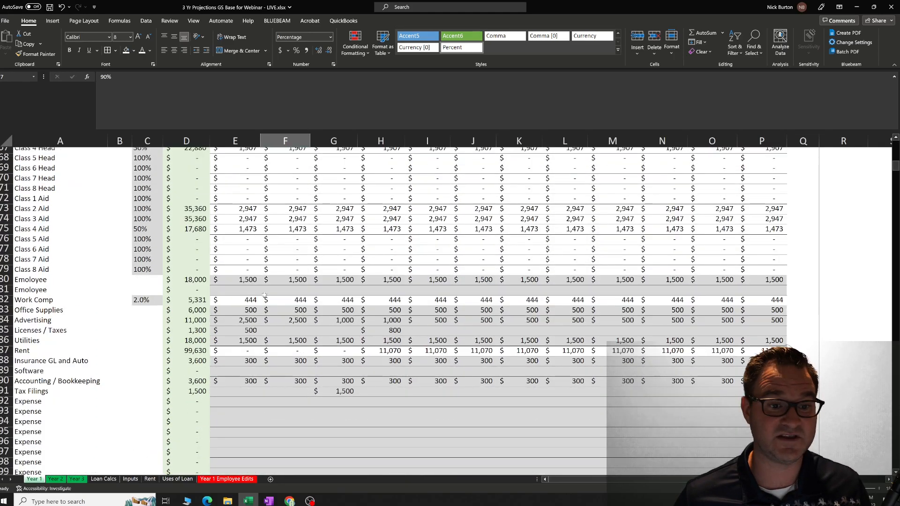
scroll(264, 295, "up", 5)
scroll(264, 294, "down", 2)
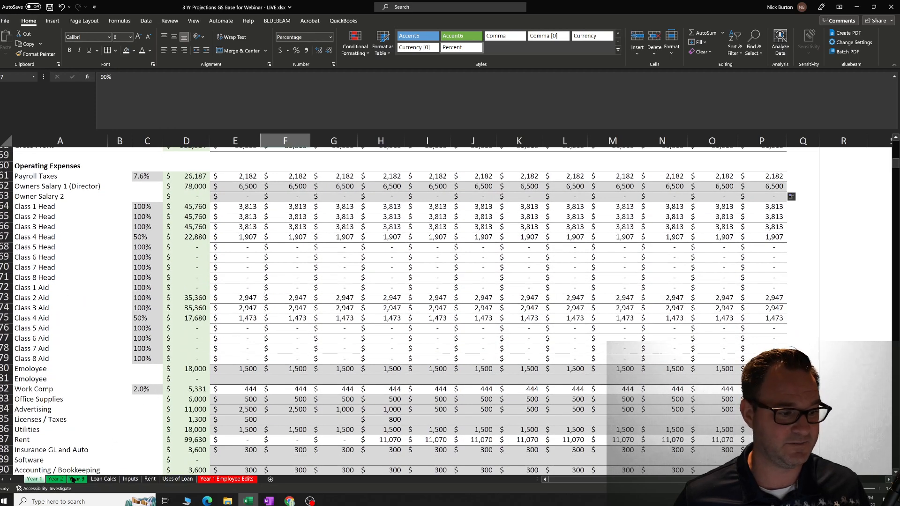
Look over the Year 2 sheet's Class 1% Occupied row and the Year 3 sheet's projections.
left_click(56, 480)
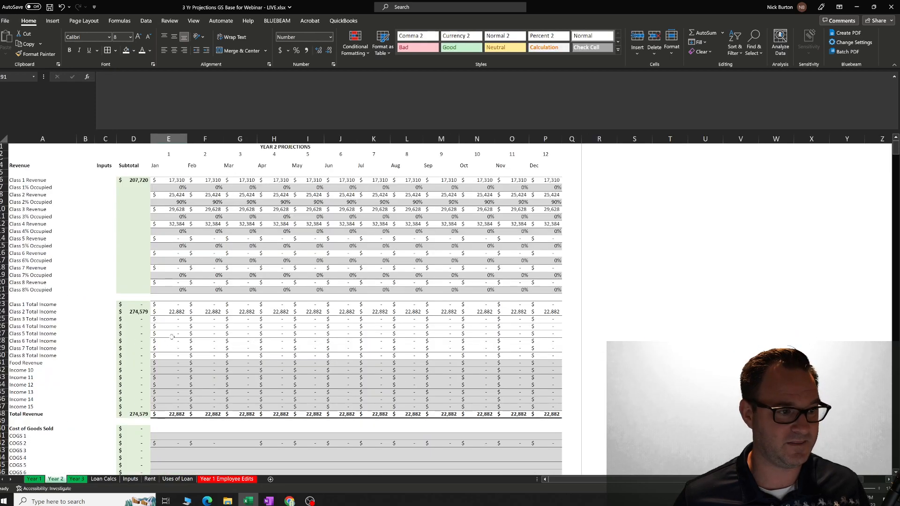
left_click(172, 188)
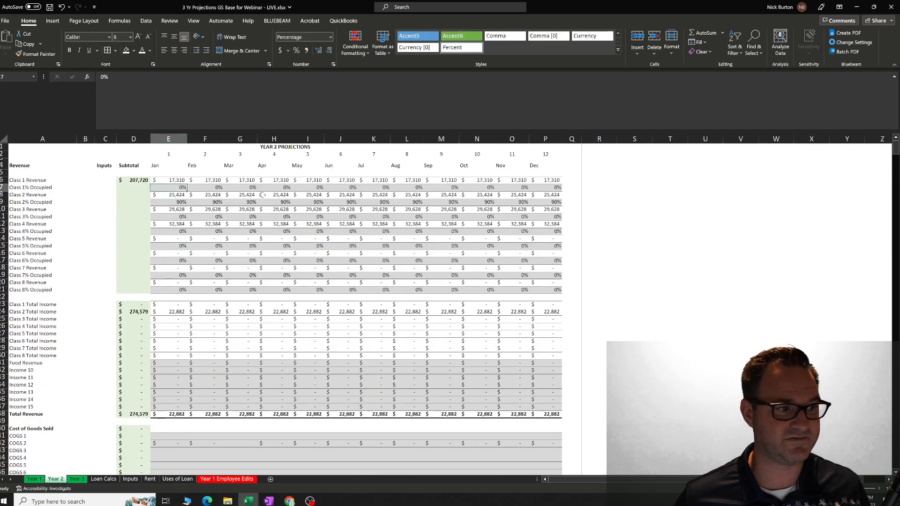
left_click(77, 480)
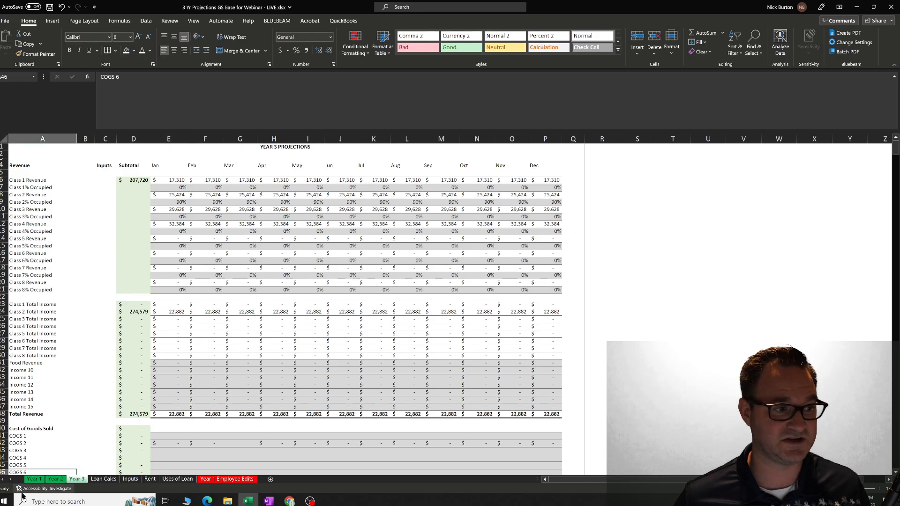
On the Year 1 sheet, set Class 1% Occupied to 60% for January through March.
left_click(34, 479)
scroll(276, 312, "down", 18)
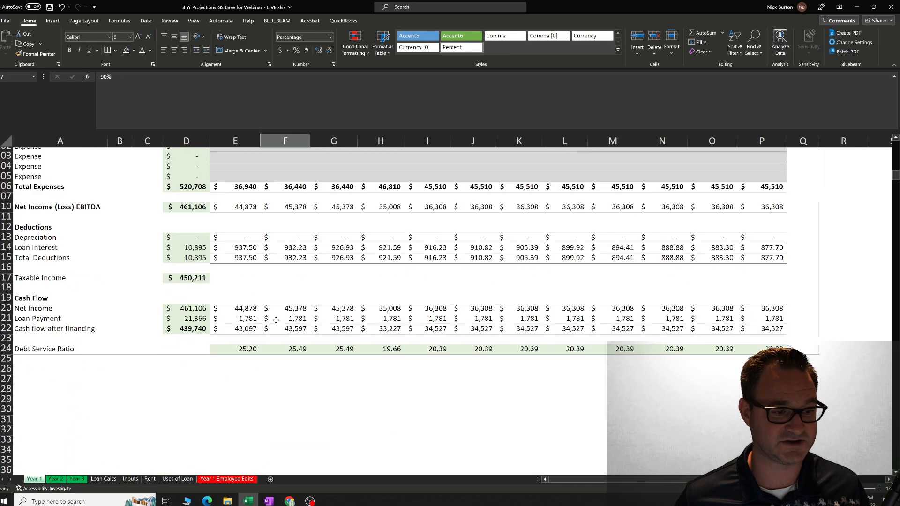
scroll(273, 302, "up", 11)
scroll(273, 302, "up", 18)
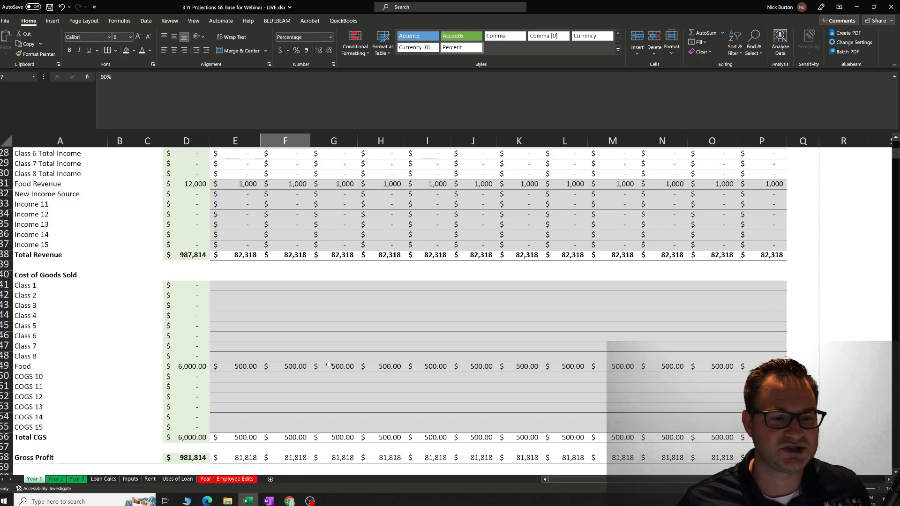
scroll(329, 365, "up", 9)
left_click(255, 210)
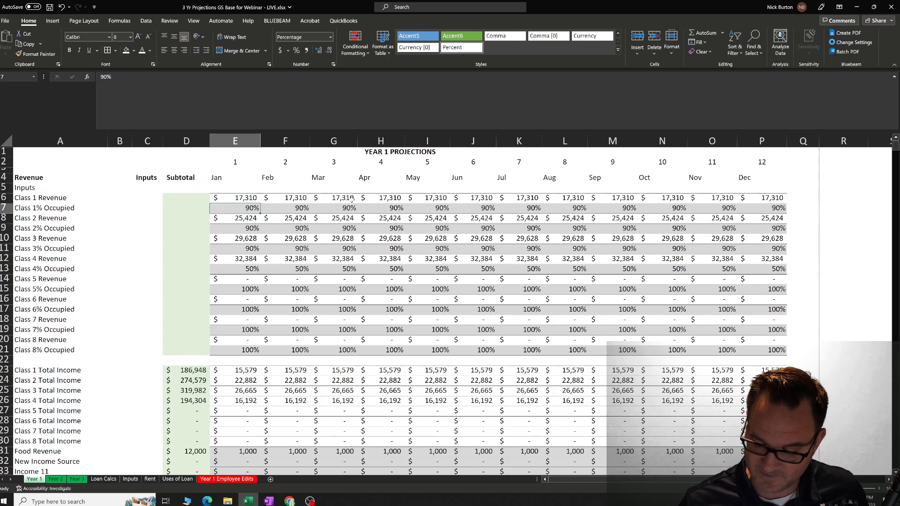
type("60")
key("Tab")
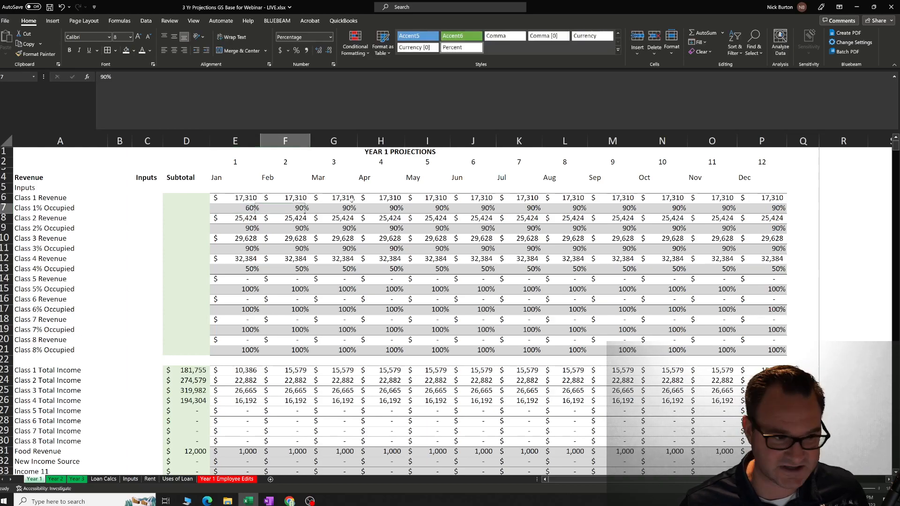
type("60")
key("Tab")
type("60")
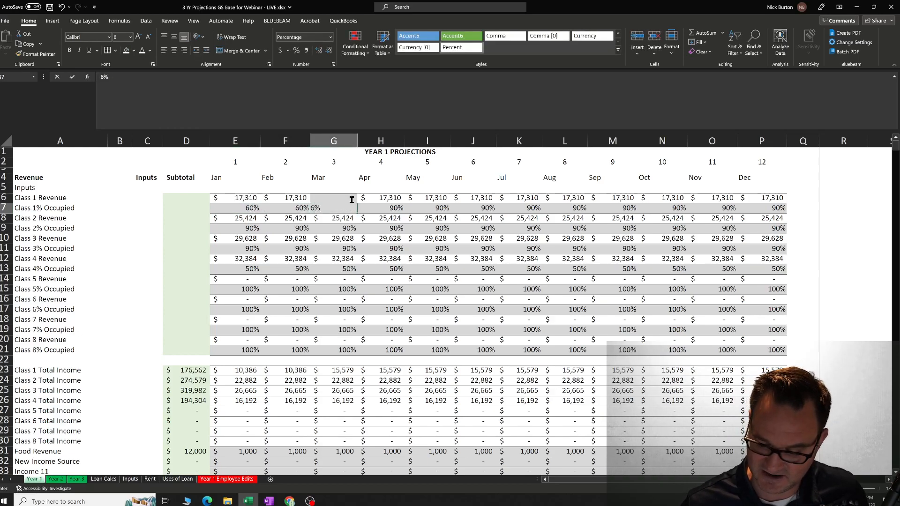
key("Tab")
Set Class 1% Occupied to 70% for April and May.
type("70")
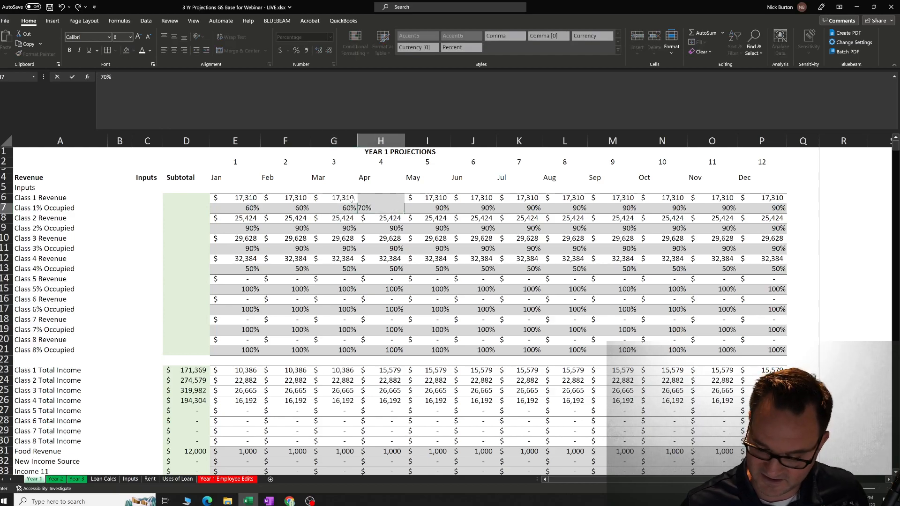
key("Tab")
type("70")
key("Tab")
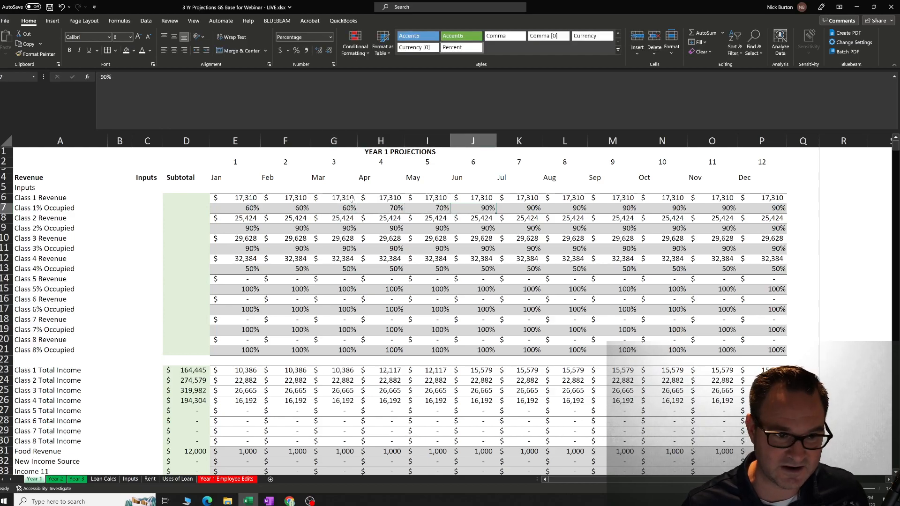
Set Class 1% Occupied to 80% for June through December, filling the August value across the remaining months.
type("80")
key("Tab")
type("80")
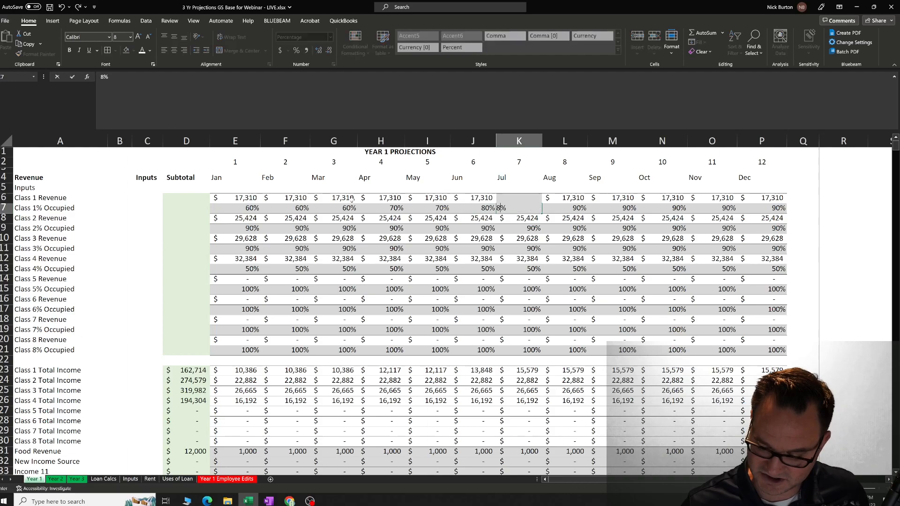
key("Tab")
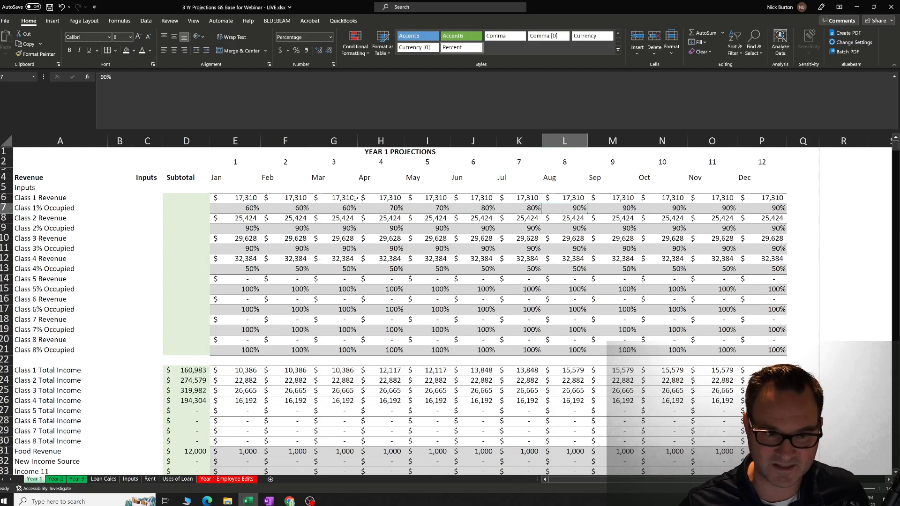
type("80")
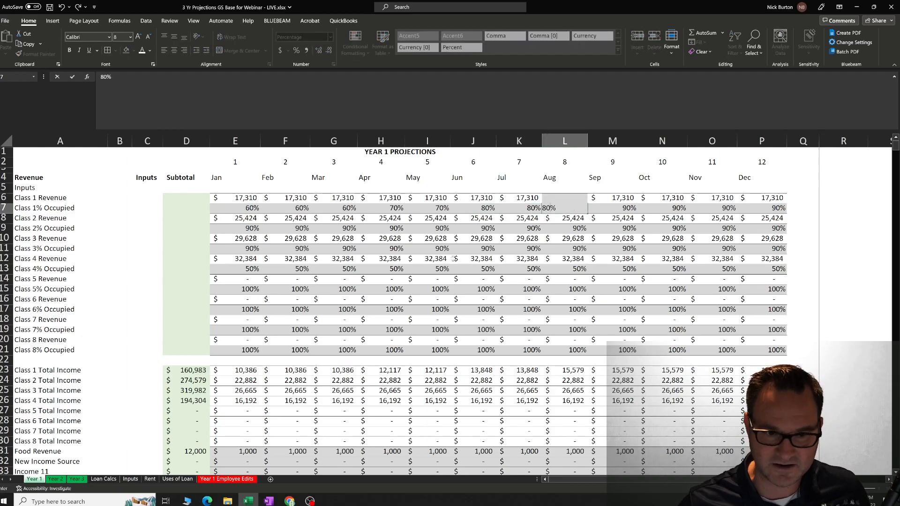
left_click(710, 249)
left_click(575, 210)
left_click_drag(587, 215, 774, 209)
left_click(720, 229)
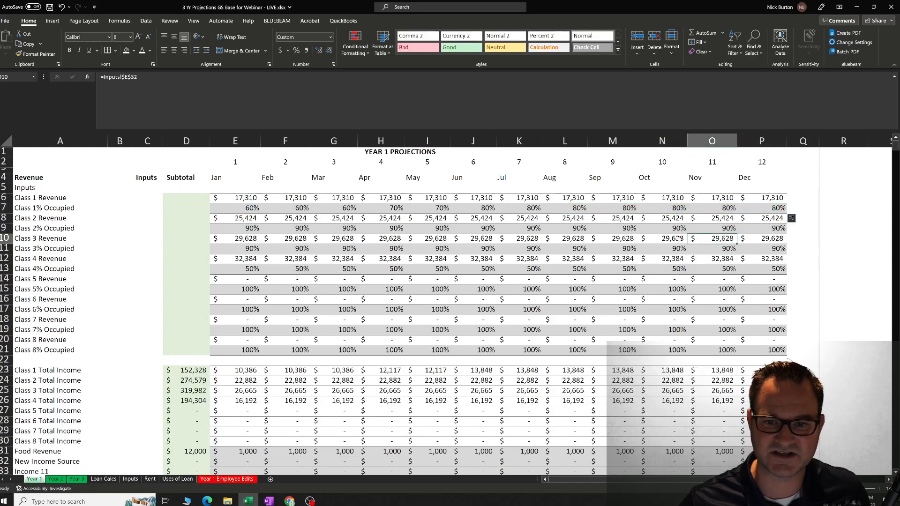
Set Class 2% Occupied to 60% for January and fill that value across to March.
left_click(251, 230)
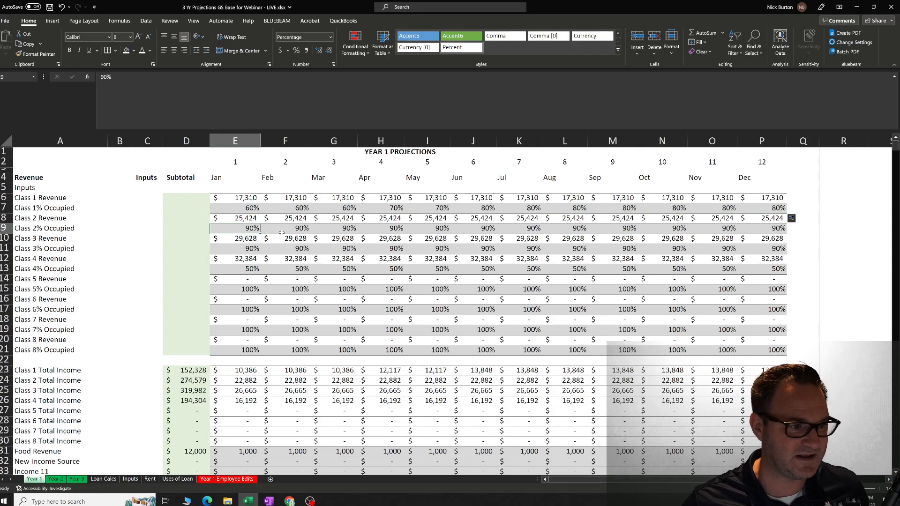
type("60")
left_click(284, 271)
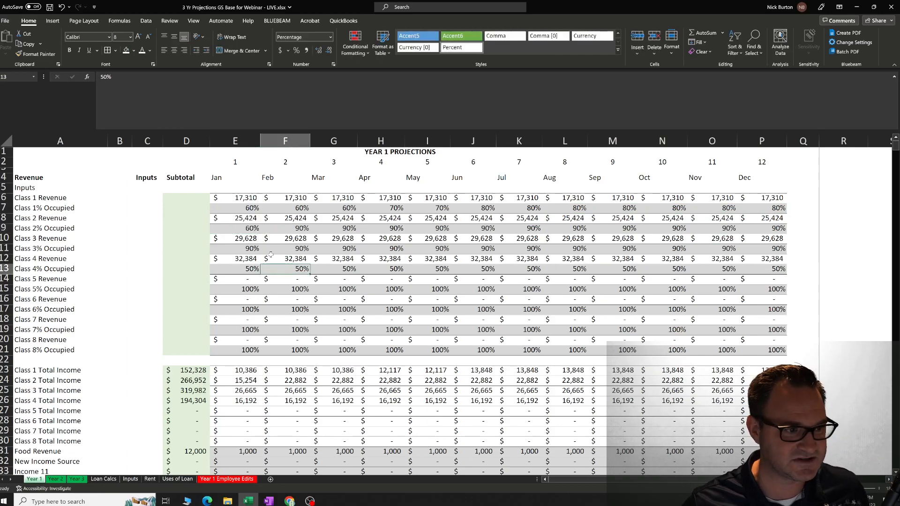
left_click(250, 230)
left_click_drag(262, 233, 368, 241)
Set Class 2% Occupied to 70% for April through July.
left_click(381, 229)
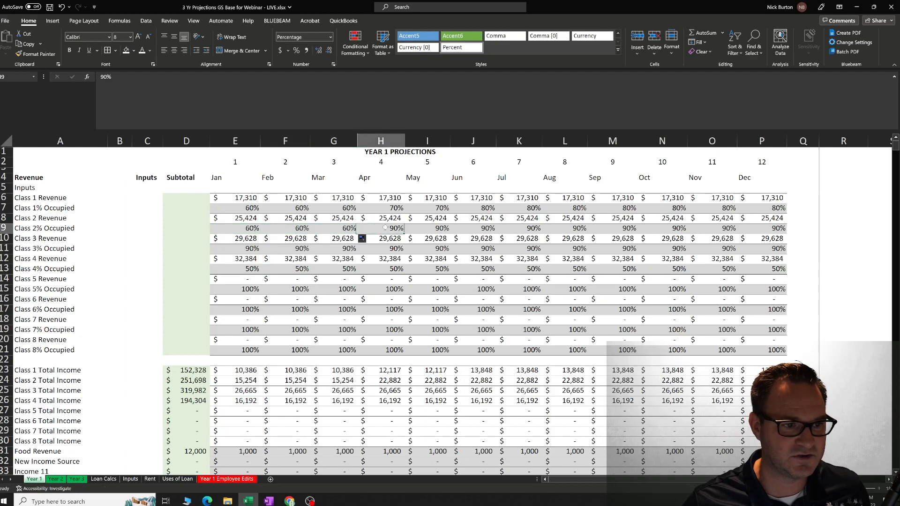
type("70")
left_click(425, 225)
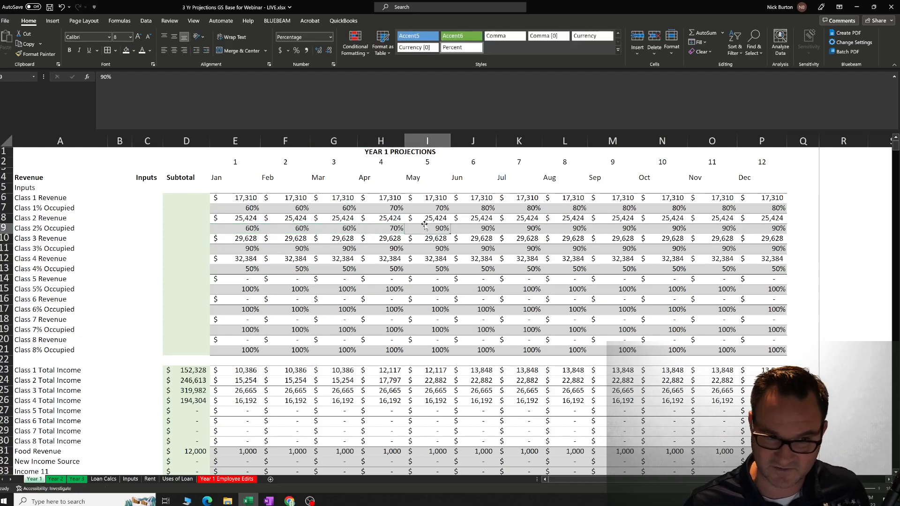
type("70")
key("Tab")
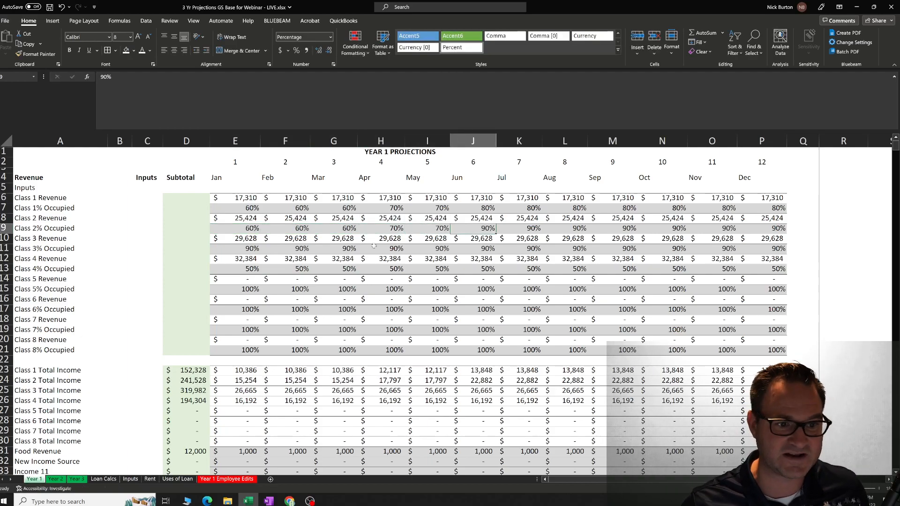
type("70")
key("Tab")
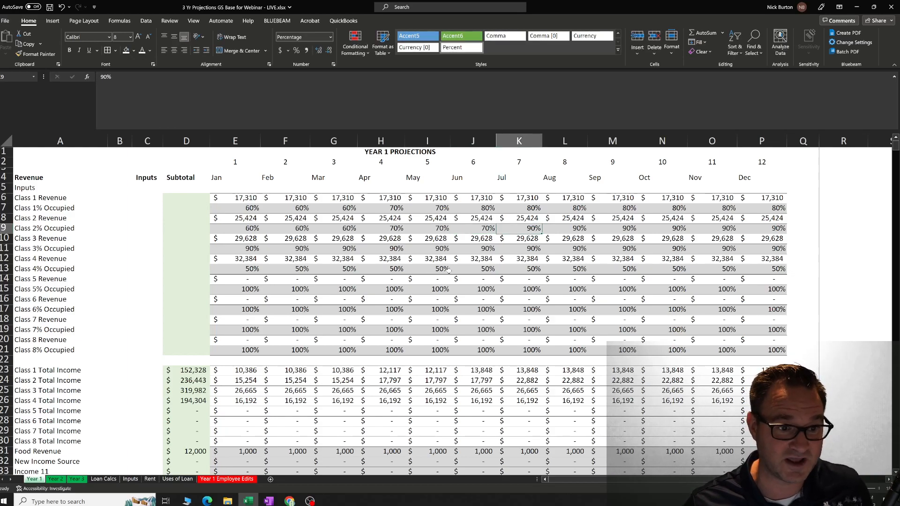
type("70")
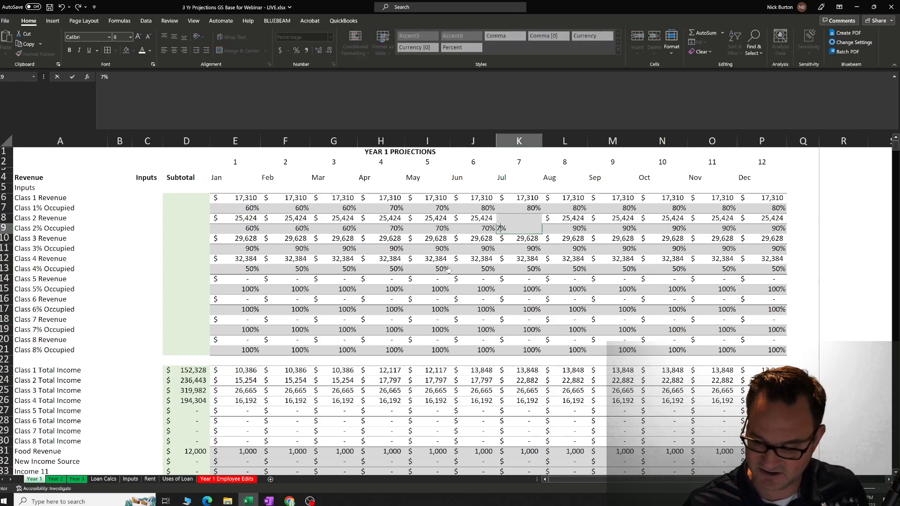
left_click(552, 278)
Set Class 2% Occupied to 80% for August and fill that value across to November.
left_click(570, 231)
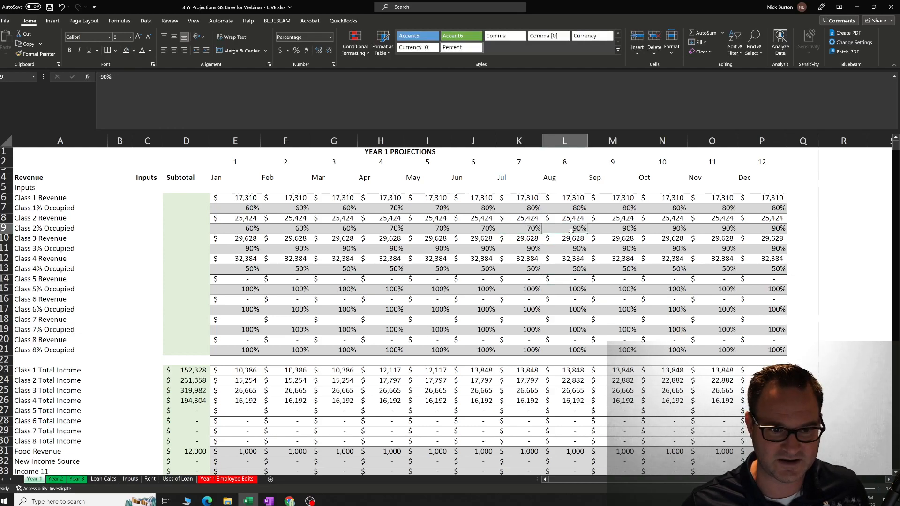
type("80")
left_click(552, 291)
left_click(574, 229)
left_click_drag(587, 233, 732, 233)
Set Class 3% Occupied to 70% for January and fill that value across to August.
left_click(236, 247)
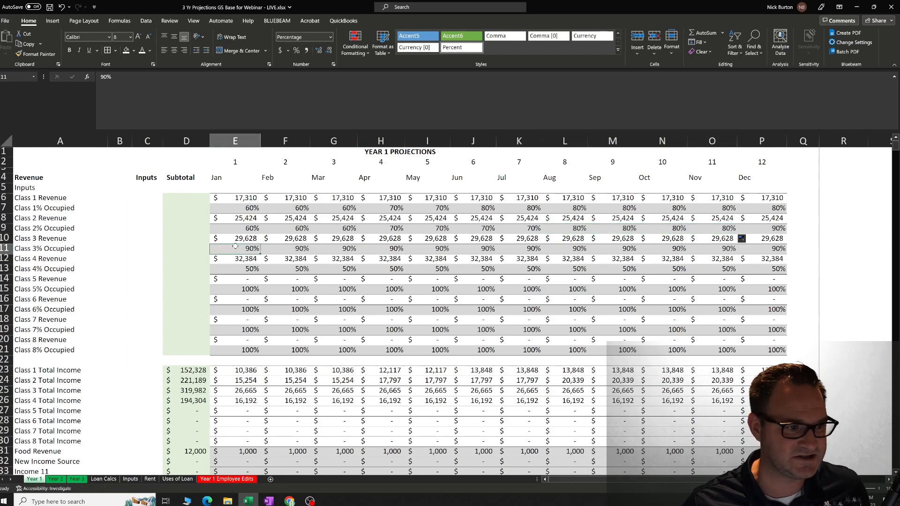
type("70")
left_click(285, 299)
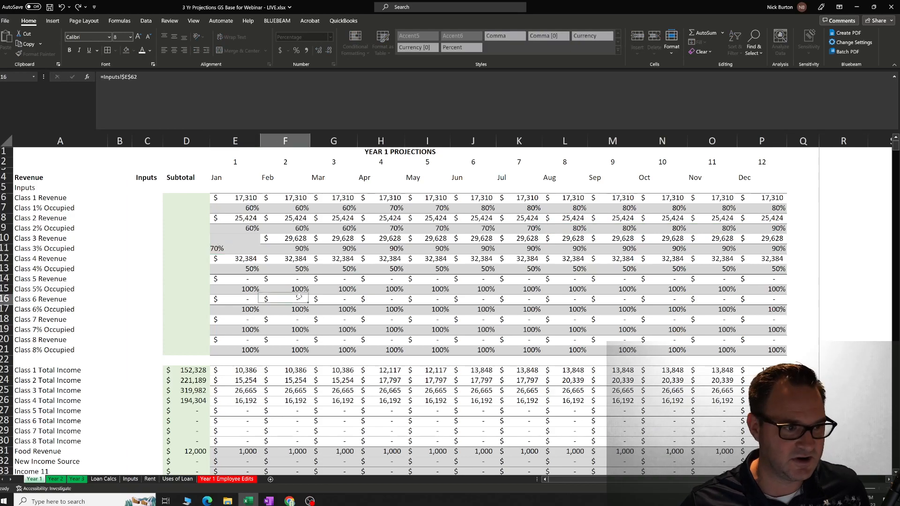
left_click(256, 250)
left_click_drag(260, 254, 586, 259)
left_click(628, 248)
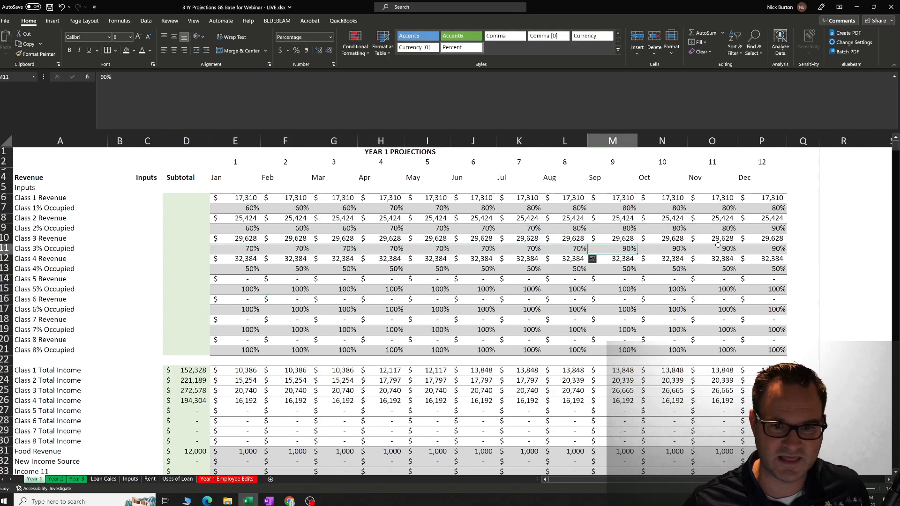
left_click(727, 248)
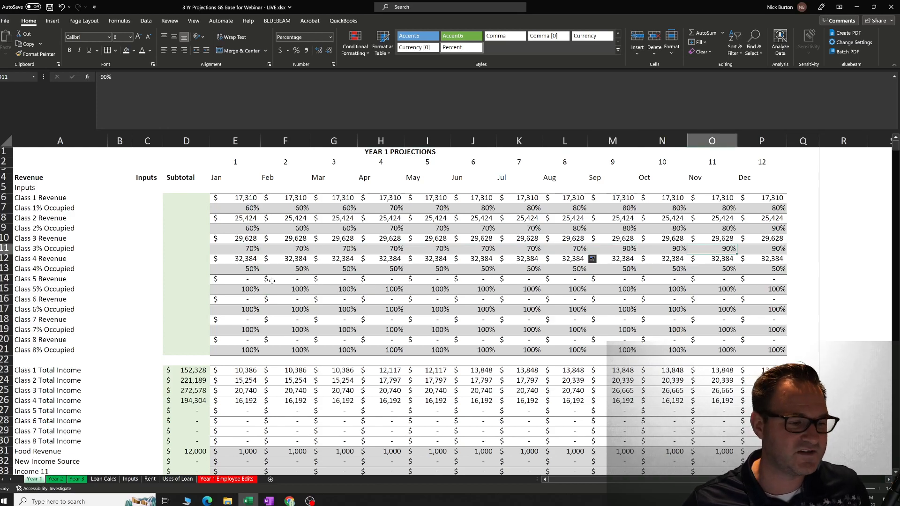
Set Class 4% Occupied to 25% for January and February.
left_click(248, 269)
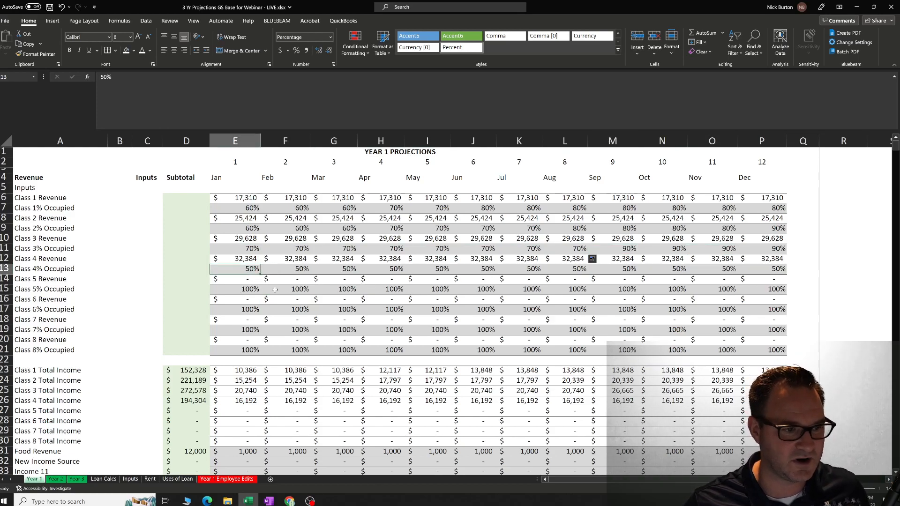
type("25")
key("Tab")
type("2")
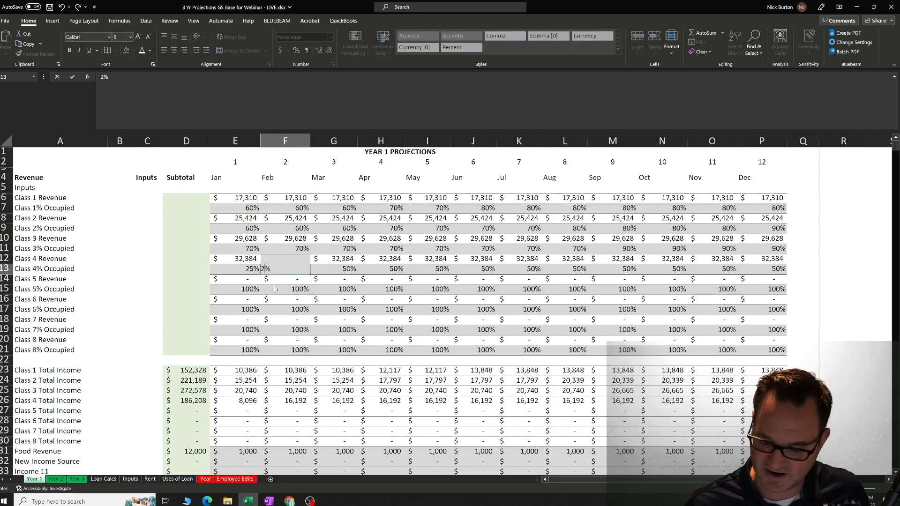
type("5")
key("Tab")
Set Class 4% Occupied to 35% for March and April.
type("35")
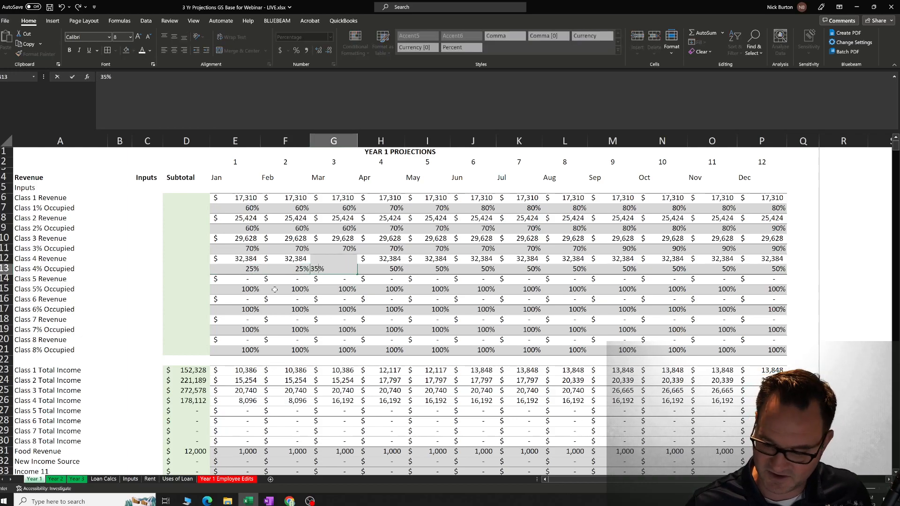
key("Tab")
type("35")
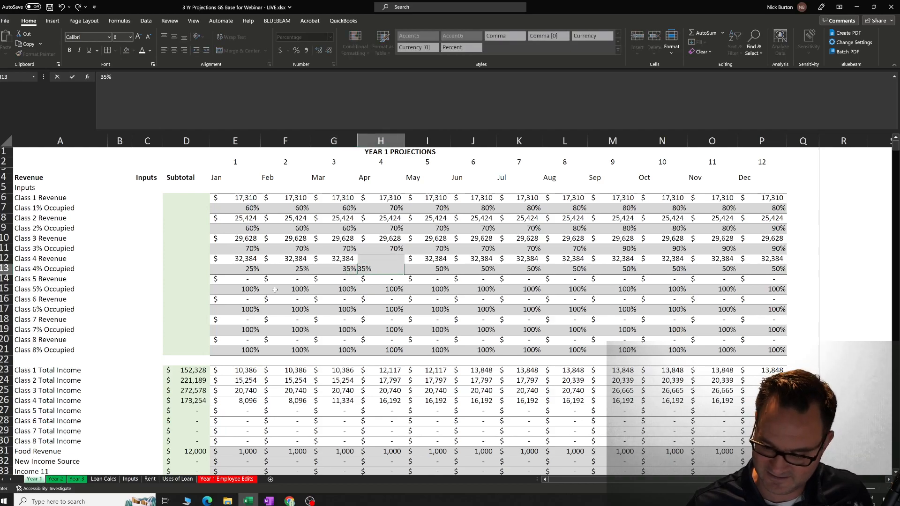
key("Tab")
key("Tab")
key("Tab")
key("Tab")
key("Tab")
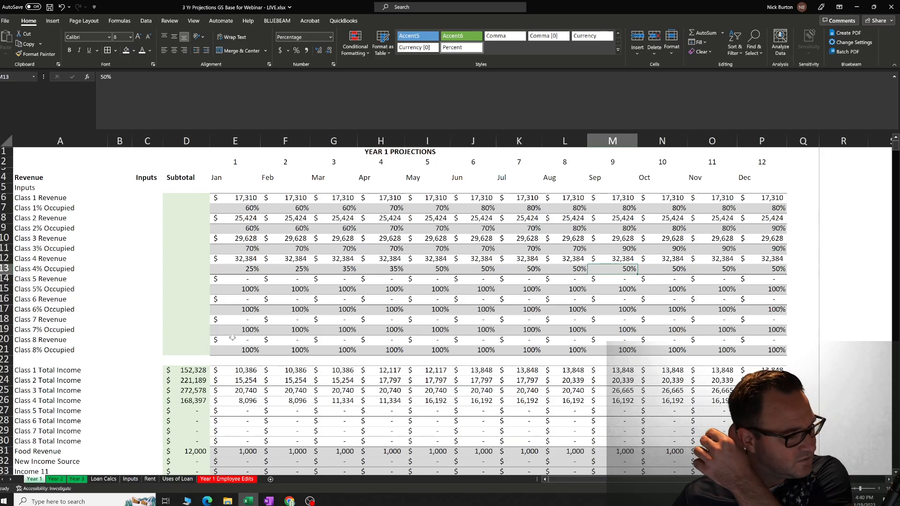
Check the Year 1 Total Revenue, Gross Profit and Net Income (Loss) EBITDA subtotals against the lowered occupancy.
scroll(234, 337, "down", 4)
scroll(233, 337, "down", 10)
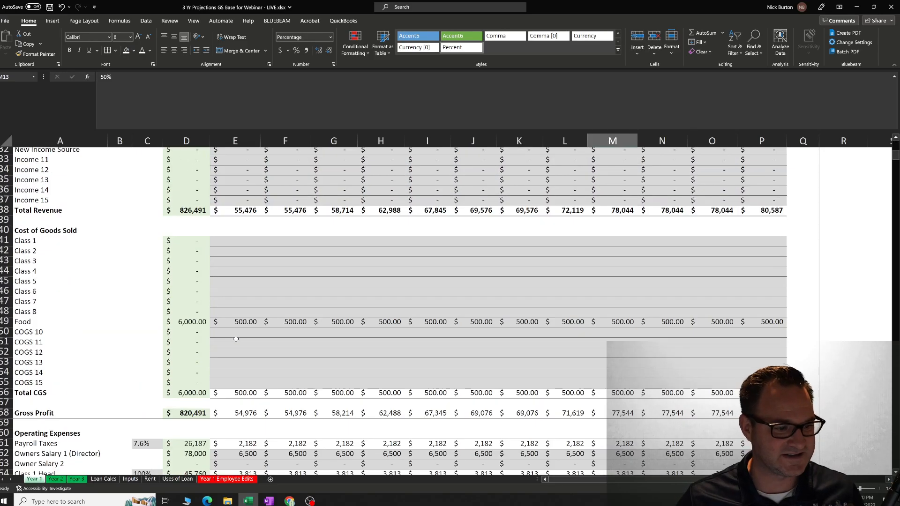
scroll(236, 338, "down", 15)
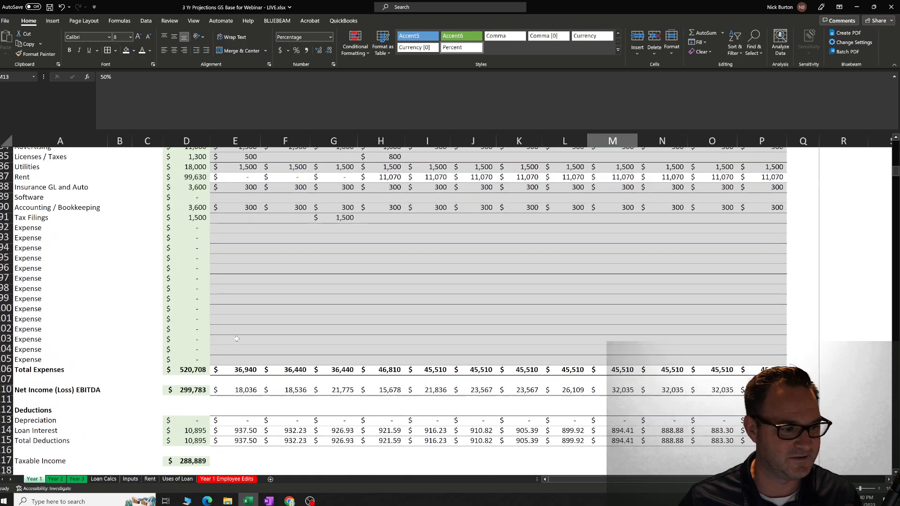
left_click(201, 387)
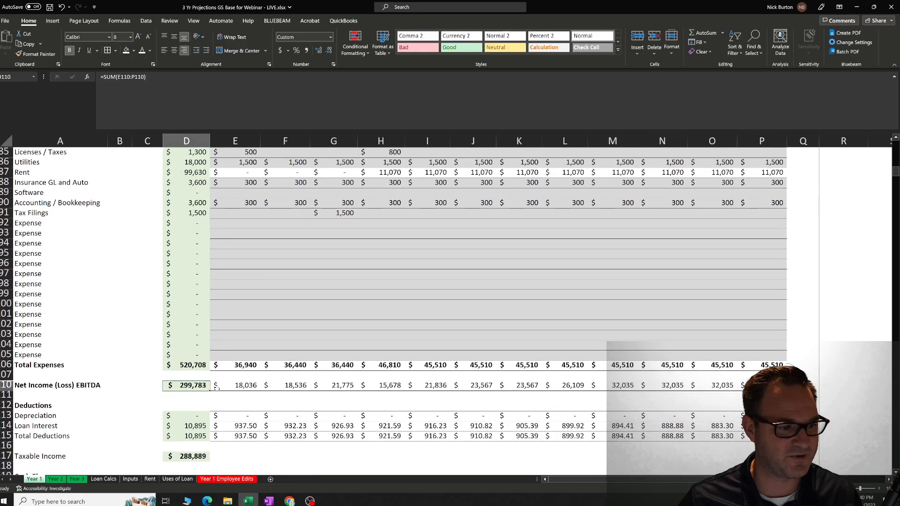
left_click(282, 399)
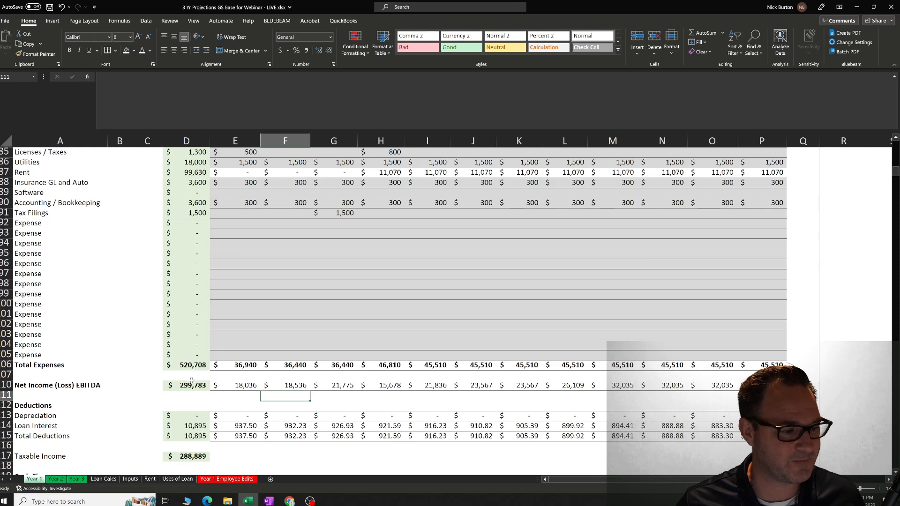
scroll(192, 381, "down", 2)
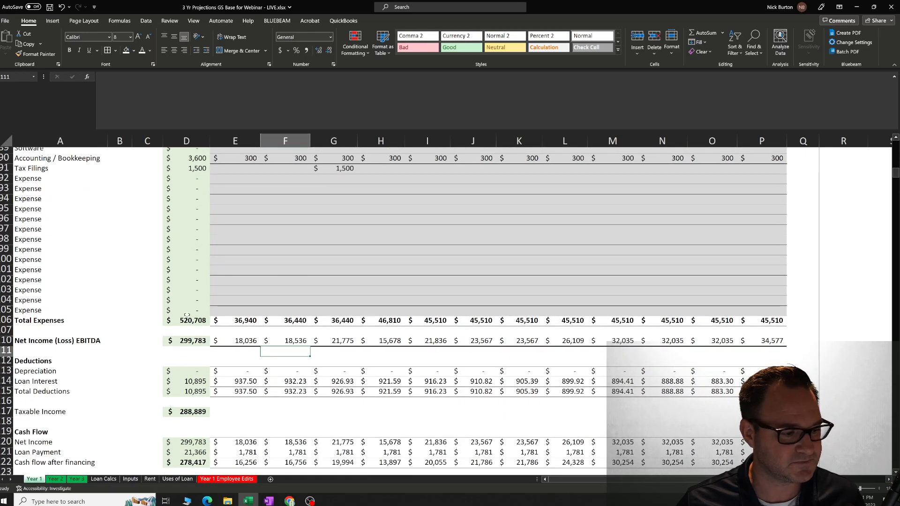
Look over the Year 1 operating expense rows from the class staff and Work Comp down to Total Expenses.
scroll(104, 279, "up", 4)
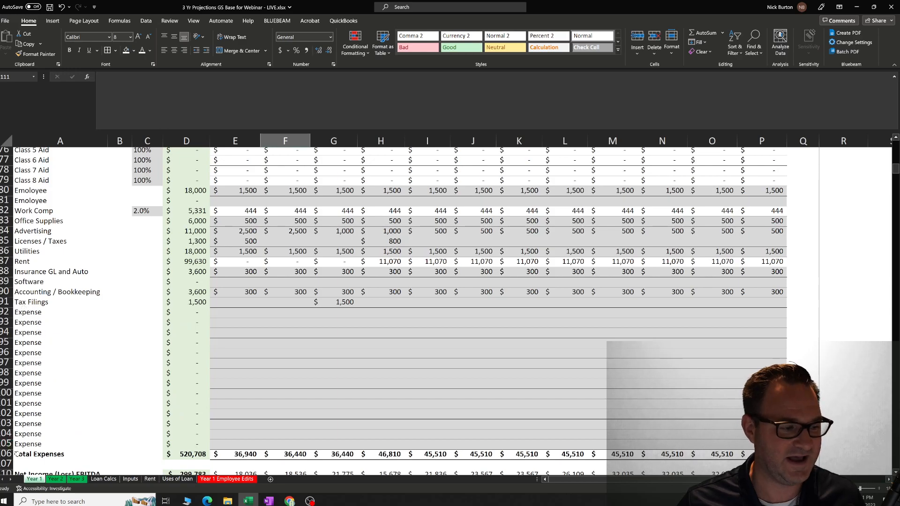
left_click_drag(24, 444, 54, 211)
scroll(109, 285, "up", 4)
scroll(109, 285, "up", 3)
scroll(113, 286, "down", 5)
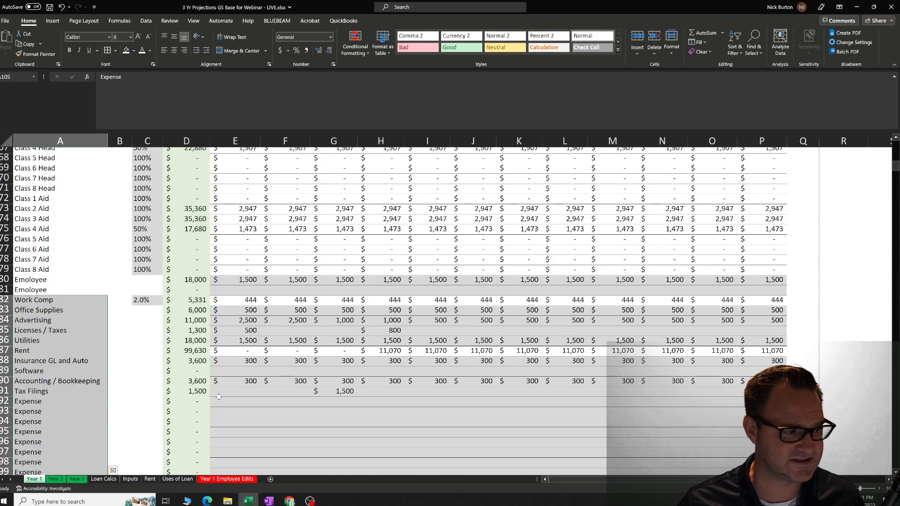
Look over the spare Expense rows between Tax Filings and Total Expenses on the Year 1 sheet.
left_click(205, 400)
scroll(213, 389, "down", 2)
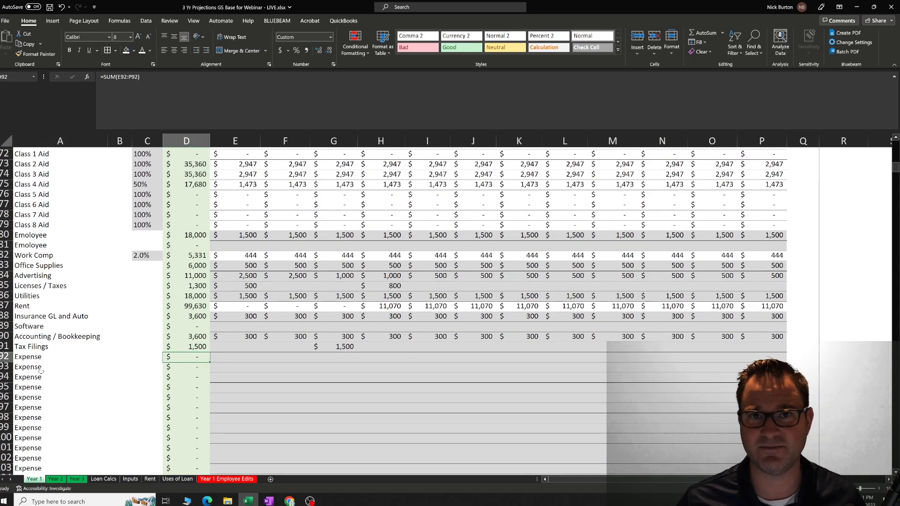
scroll(397, 324, "up", 1)
scroll(397, 324, "down", 1)
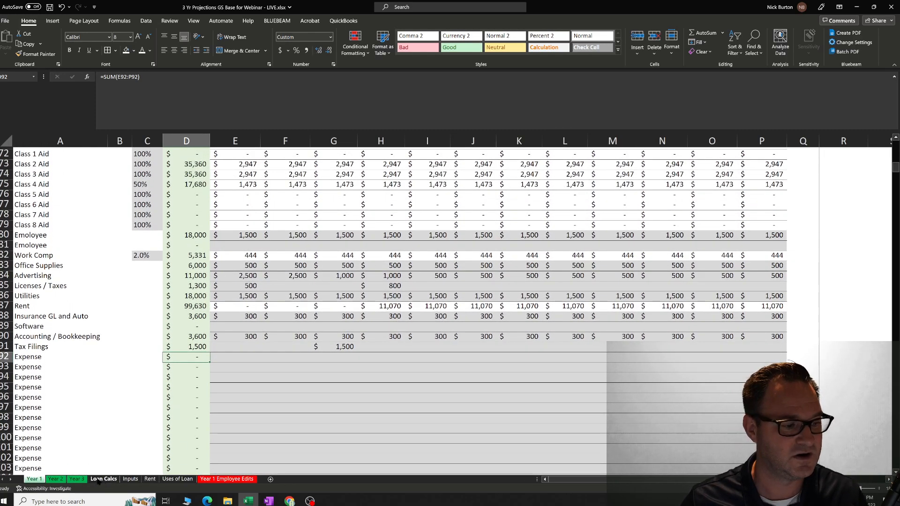
scroll(106, 442, "down", 1)
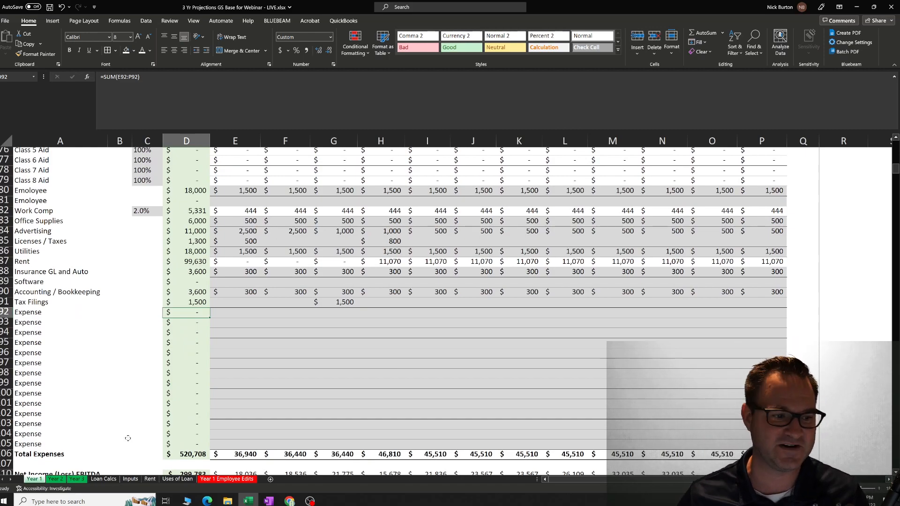
Open the Rent sheet and examine its Square Footage input and monthly rent layout.
left_click(154, 480)
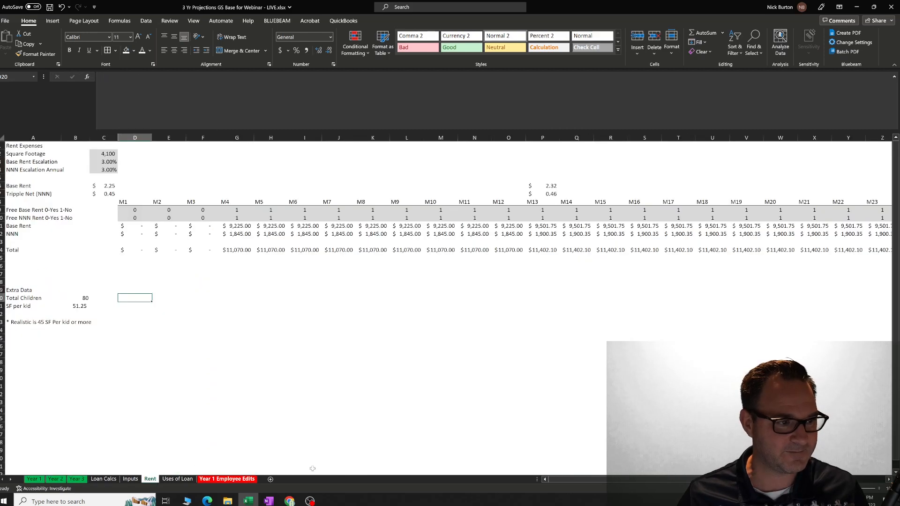
scroll(462, 281, "up", 2)
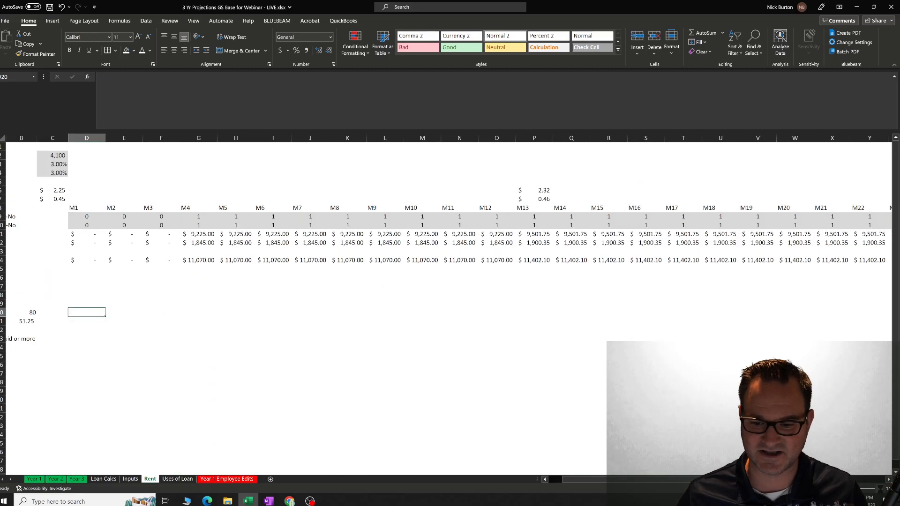
left_click_drag(694, 481, 683, 483)
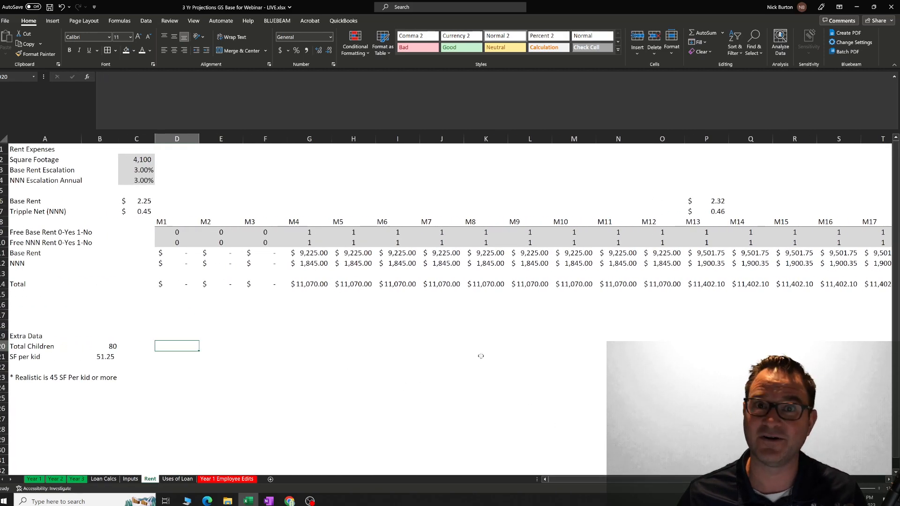
left_click(176, 200)
left_click(177, 160)
left_click(232, 163)
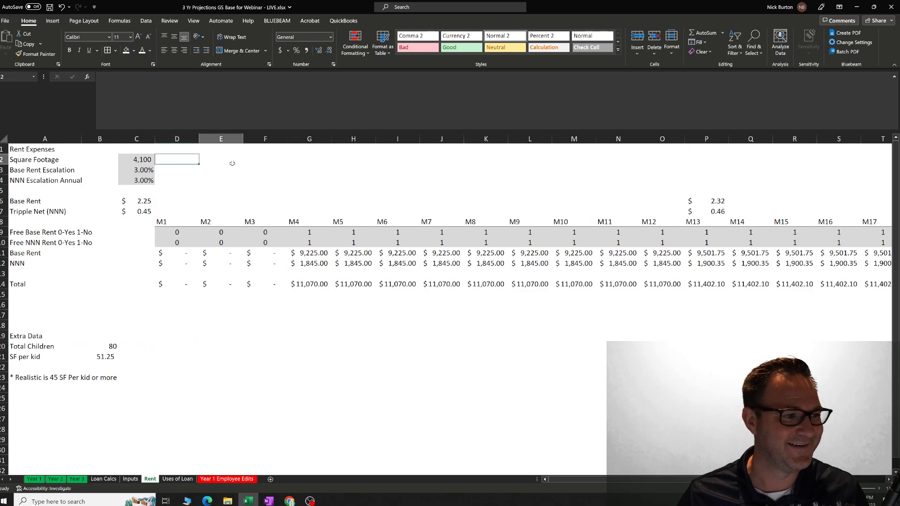
key("Left")
key("Left")
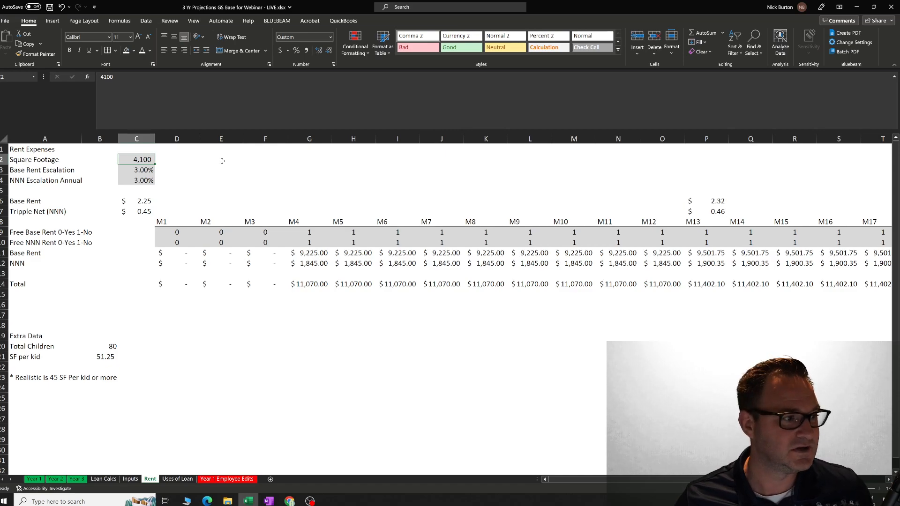
Examine the Square Footage, Base Rent Escalation and NNN Escalation Annual inputs on the Rent sheet.
left_click(191, 167)
left_click(149, 159)
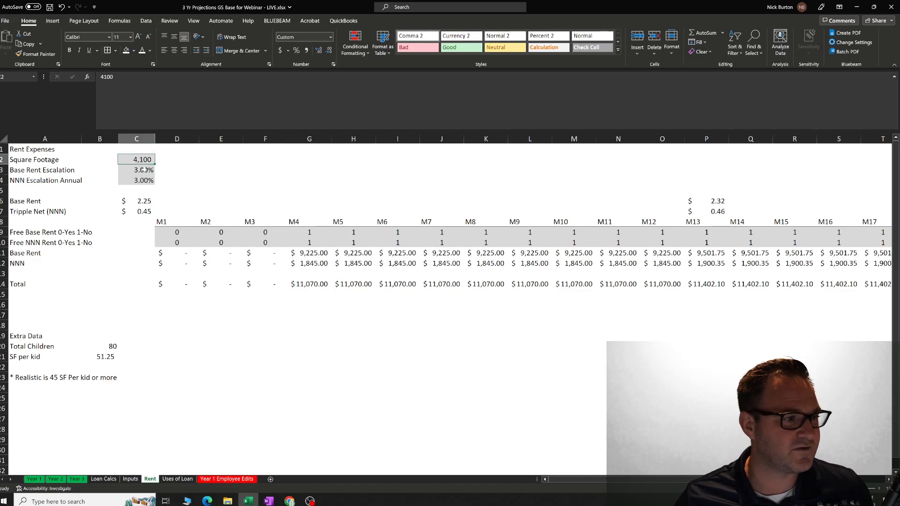
left_click(139, 170)
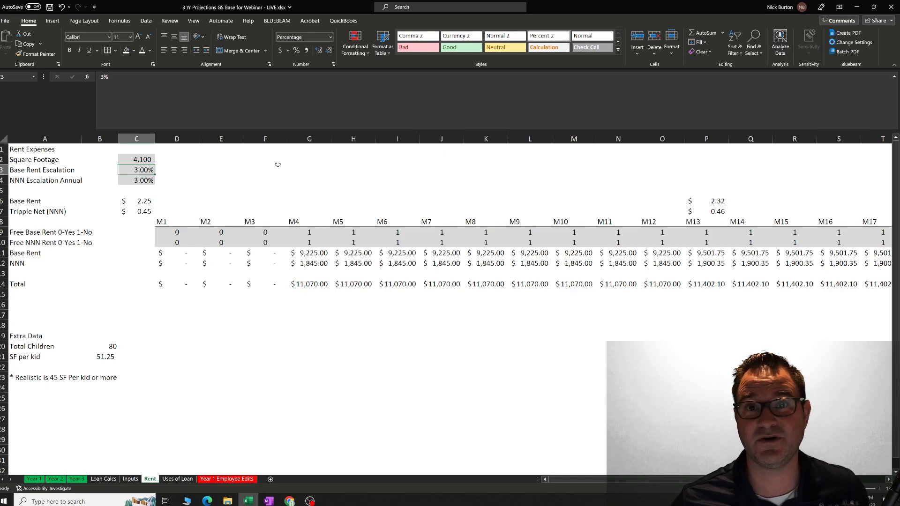
left_click(149, 181)
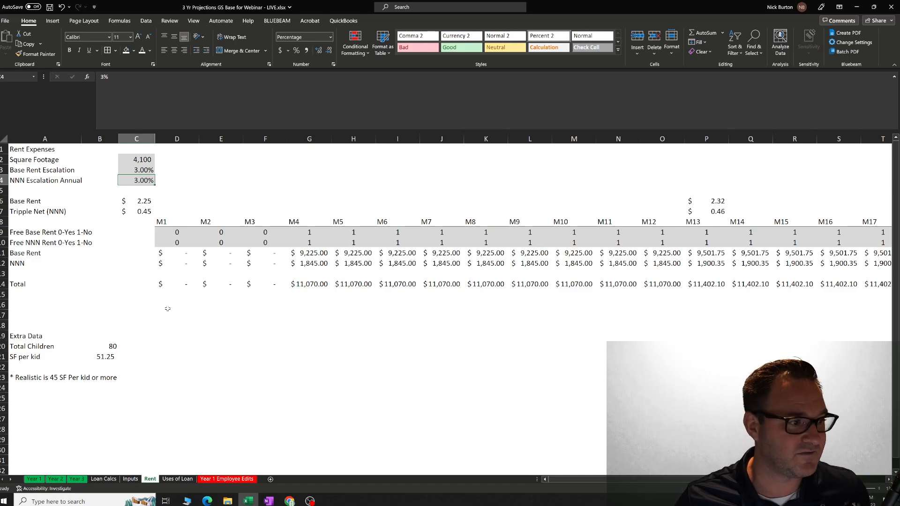
left_click(168, 307)
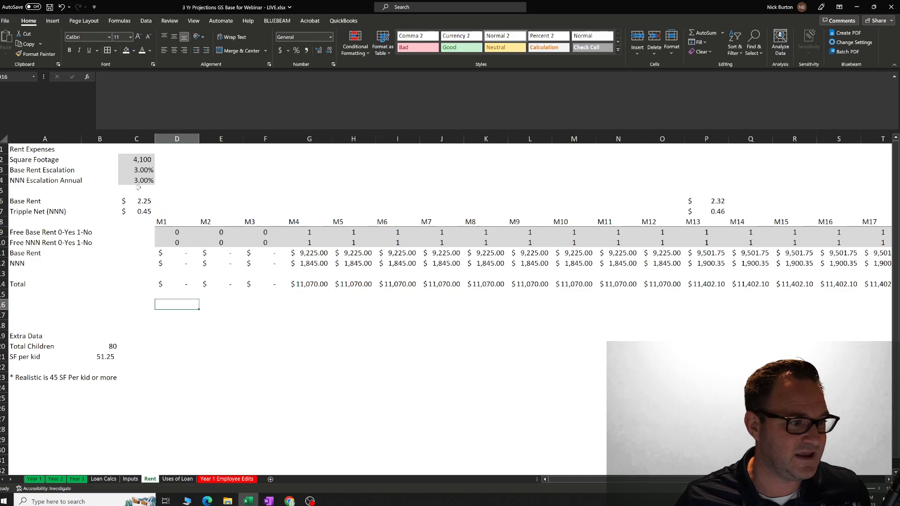
left_click(260, 317)
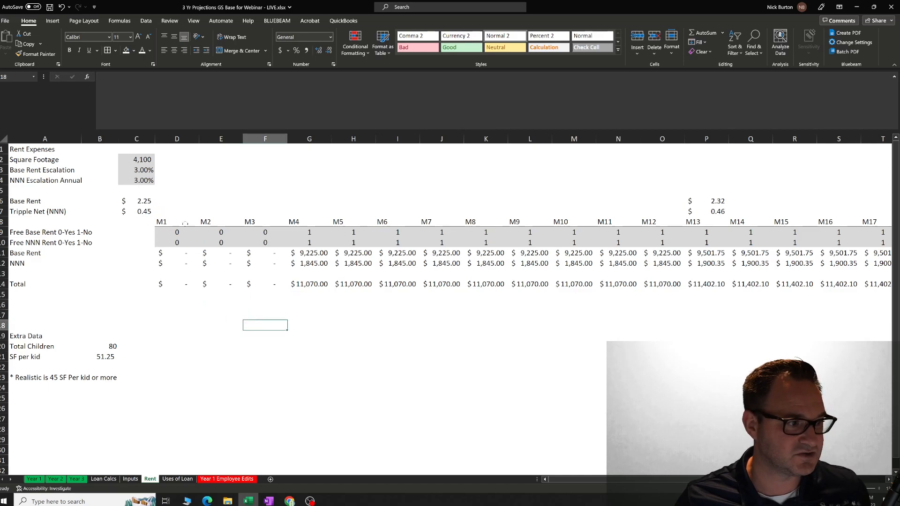
Shade the Base Rent and Tripple Net (NNN) rate cells in column C gray like the other input cells.
left_click_drag(143, 202, 144, 207)
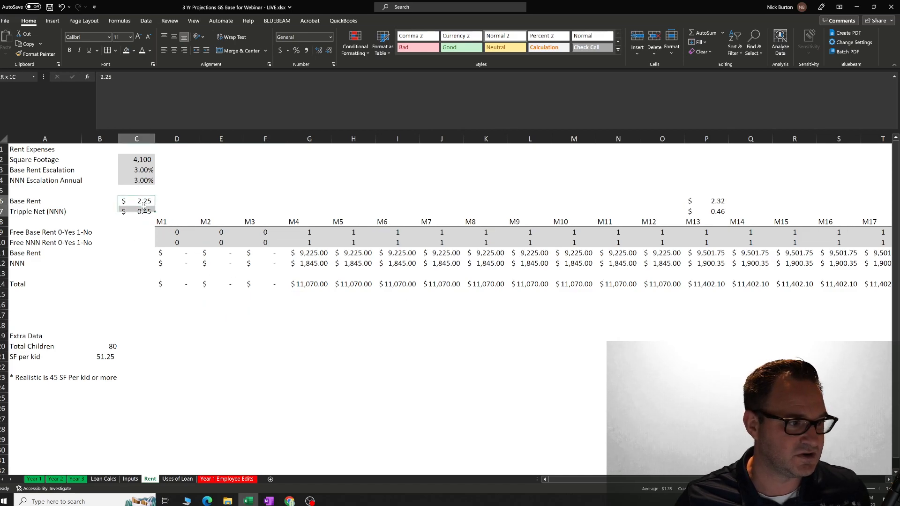
left_click(134, 51)
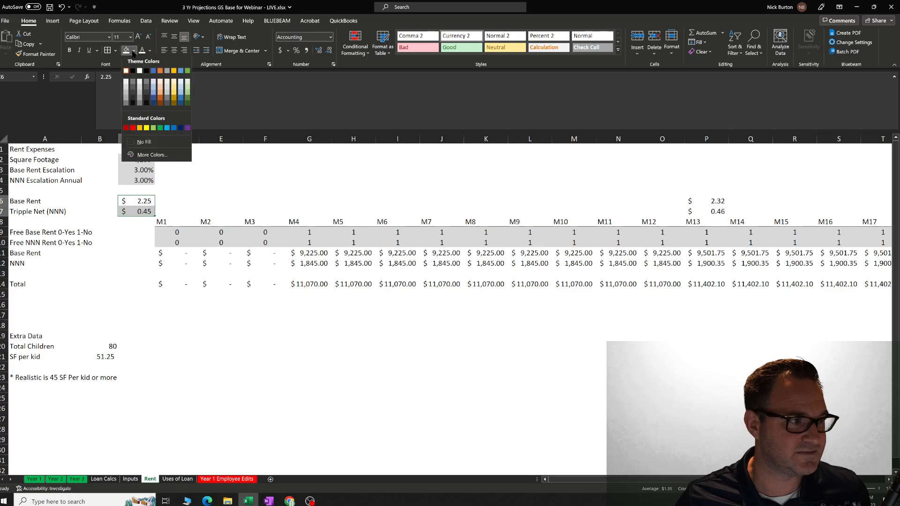
left_click(127, 89)
left_click(193, 188)
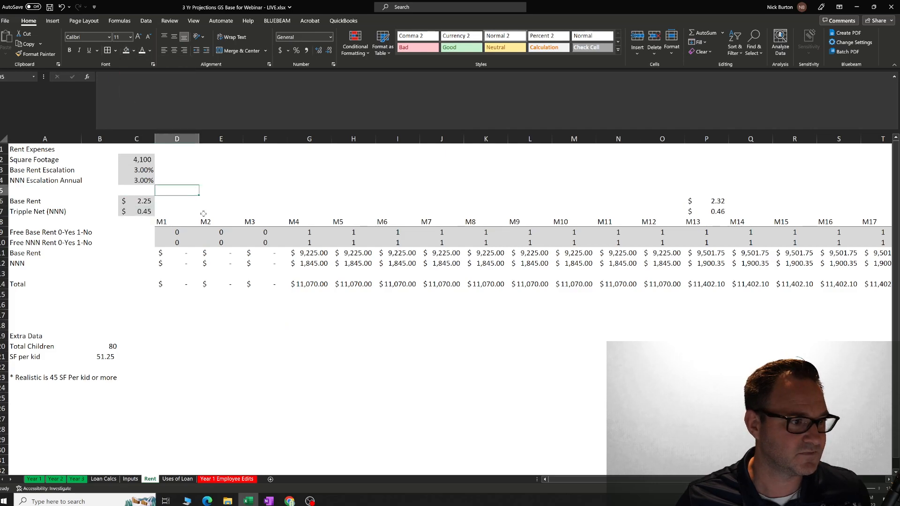
left_click(183, 328)
Make the Extra Data heading above Total Children bold.
left_click(142, 159)
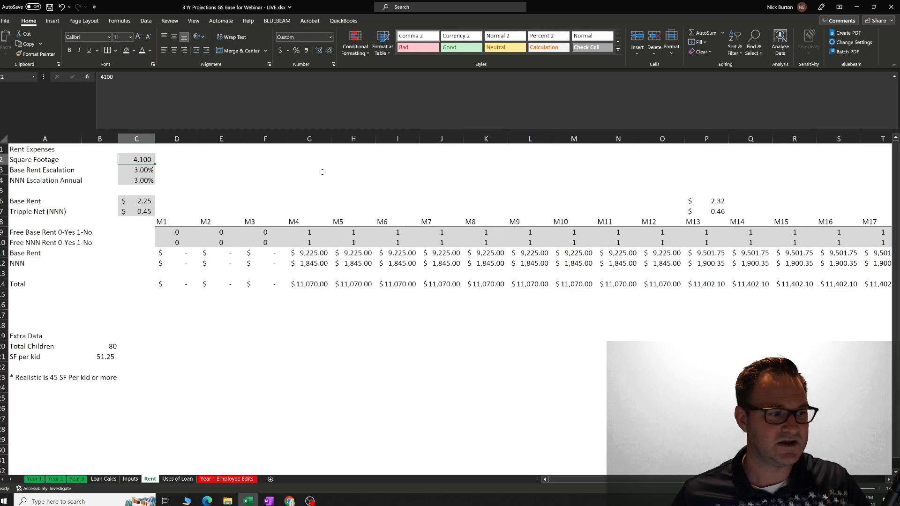
left_click(103, 348)
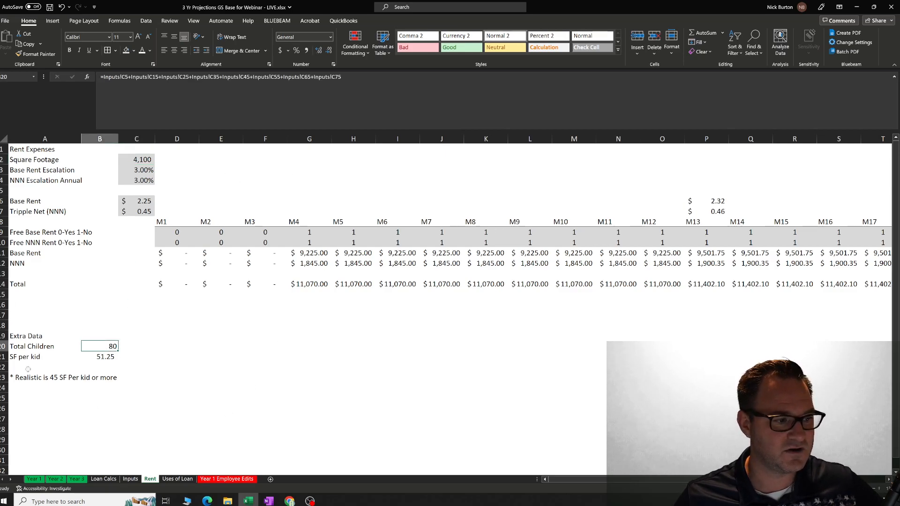
left_click(15, 337)
left_click(70, 50)
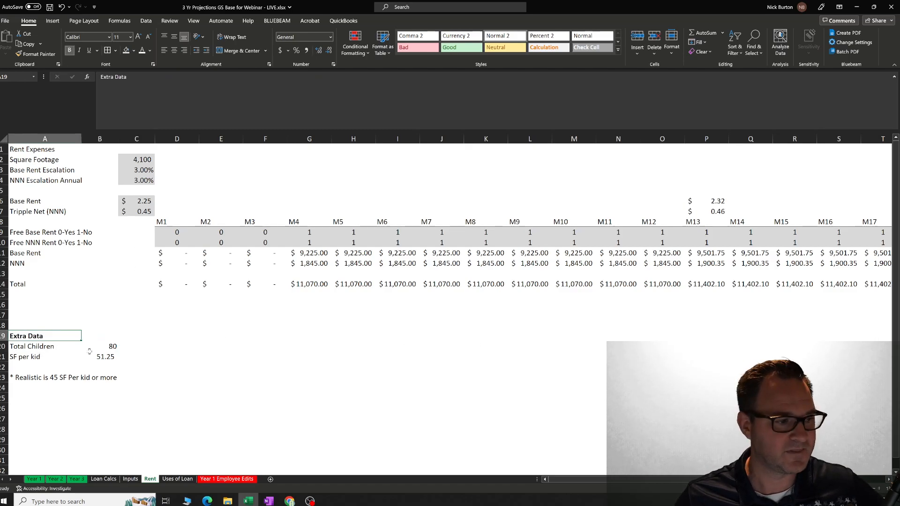
Trace the Total Children formula on the Rent sheet to the kids-per-class figures on the Inputs sheet.
left_click(105, 347)
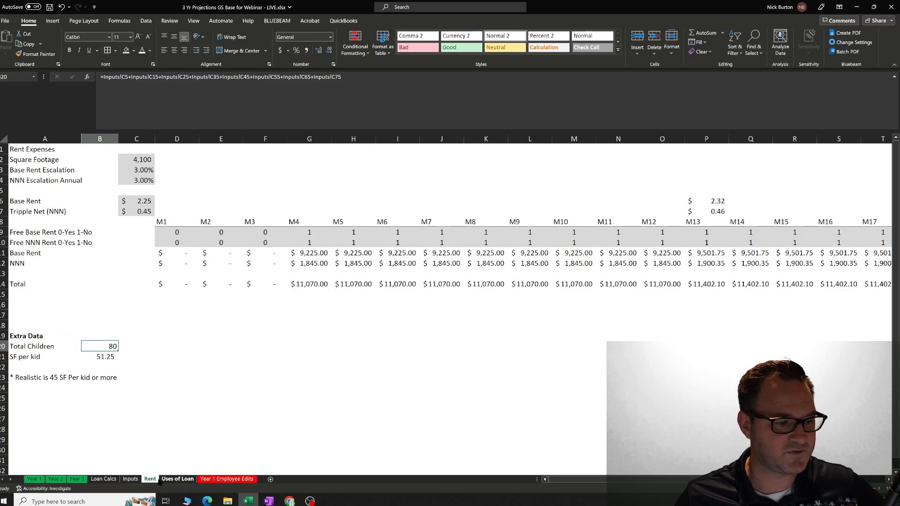
left_click(131, 479)
scroll(171, 243, "down", 4)
scroll(151, 419, "up", 4)
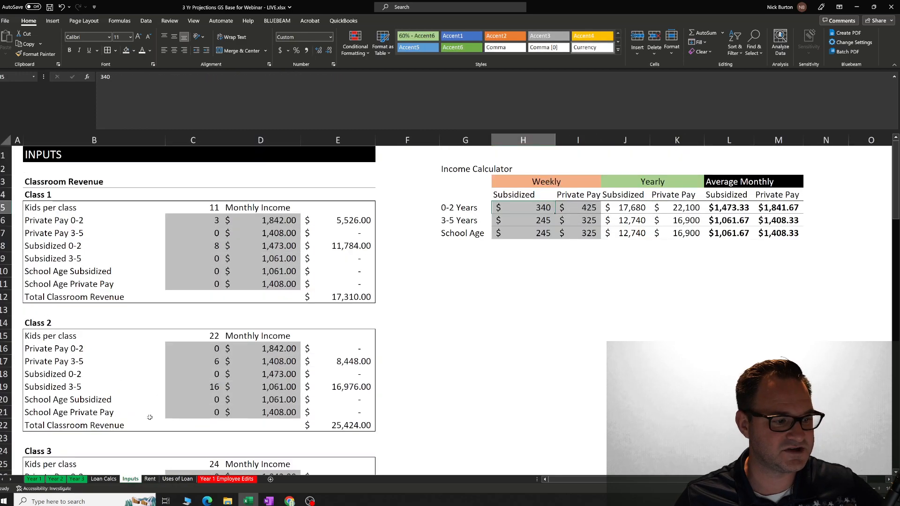
Return to the Rent sheet and examine the SF per kid formula under Extra Data.
left_click(150, 479)
left_click(98, 357)
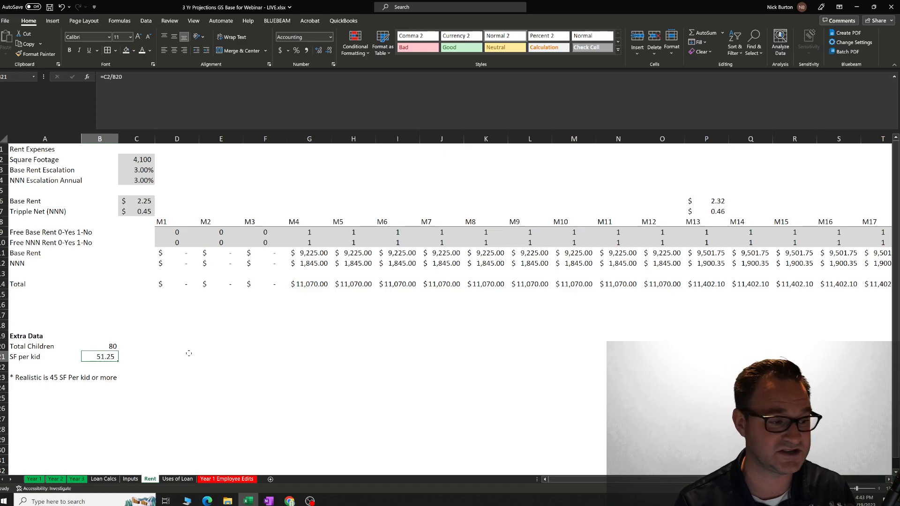
left_click(195, 354)
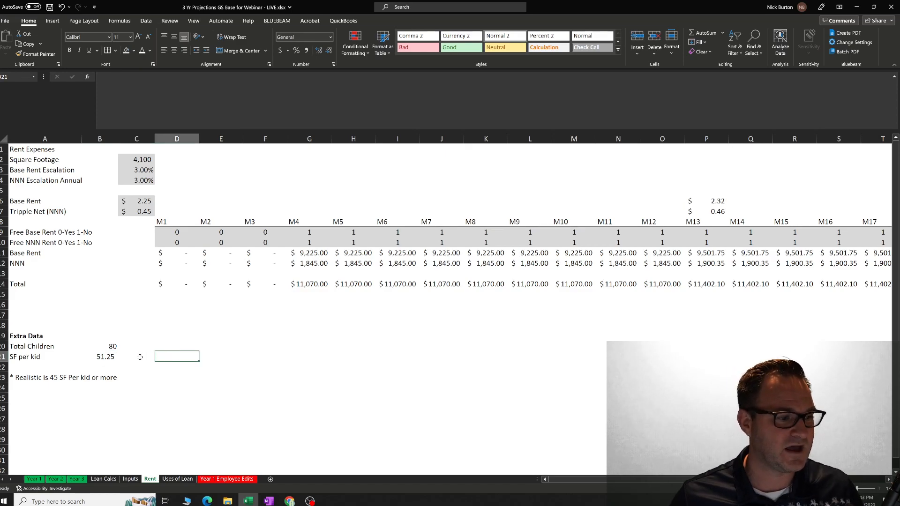
left_click(115, 359)
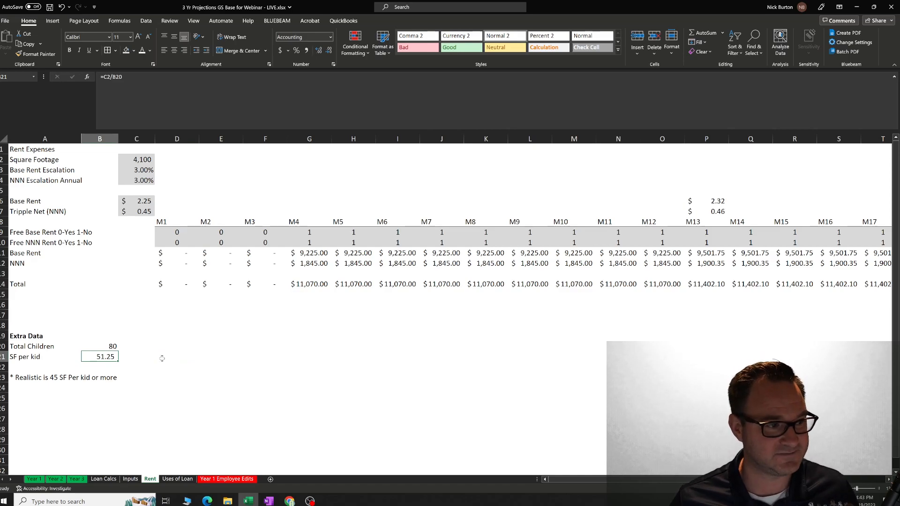
Set the Square Footage on the Rent sheet to 4500.
left_click(141, 163)
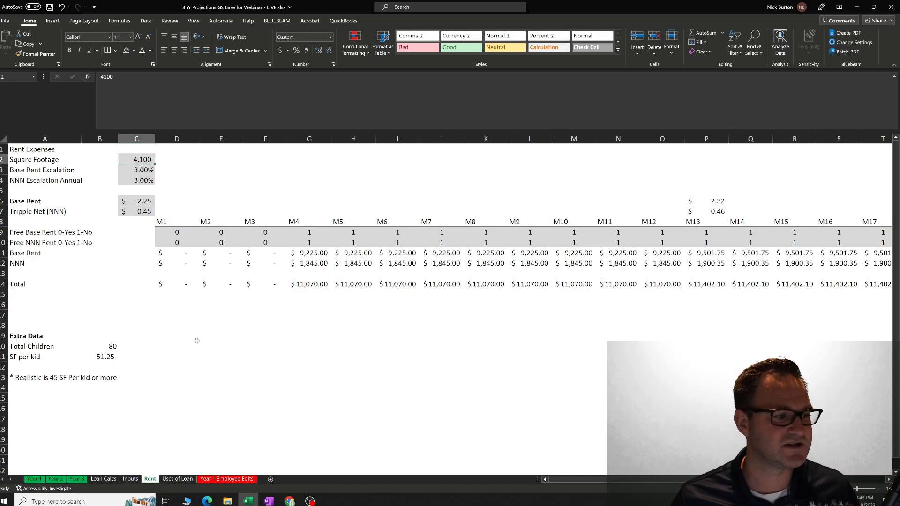
type("4500")
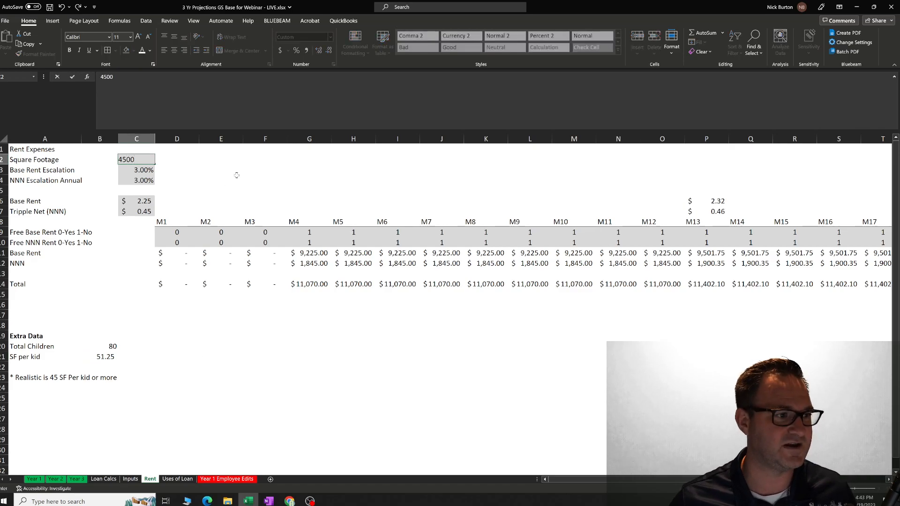
key("Return")
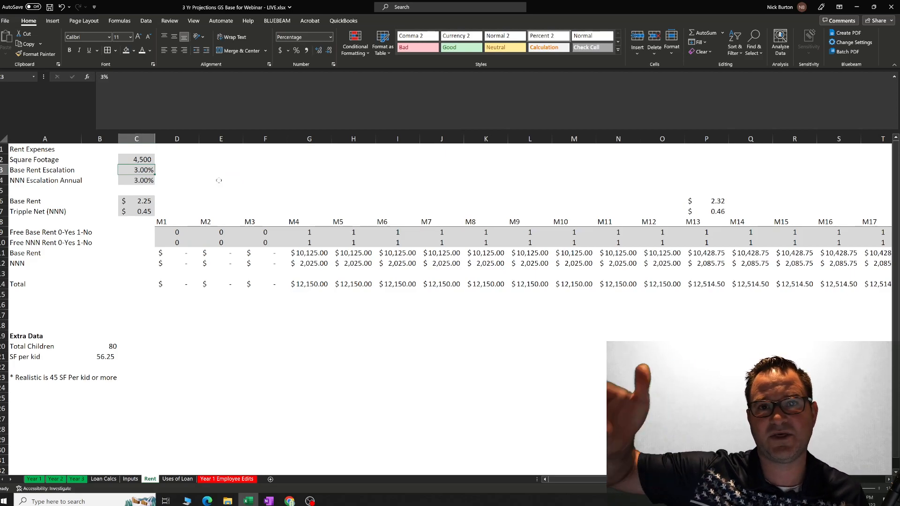
Review the Base Rent Escalation and NNN Escalation Annual rates against the recalculated monthly rent.
left_click(203, 183)
left_click(153, 170)
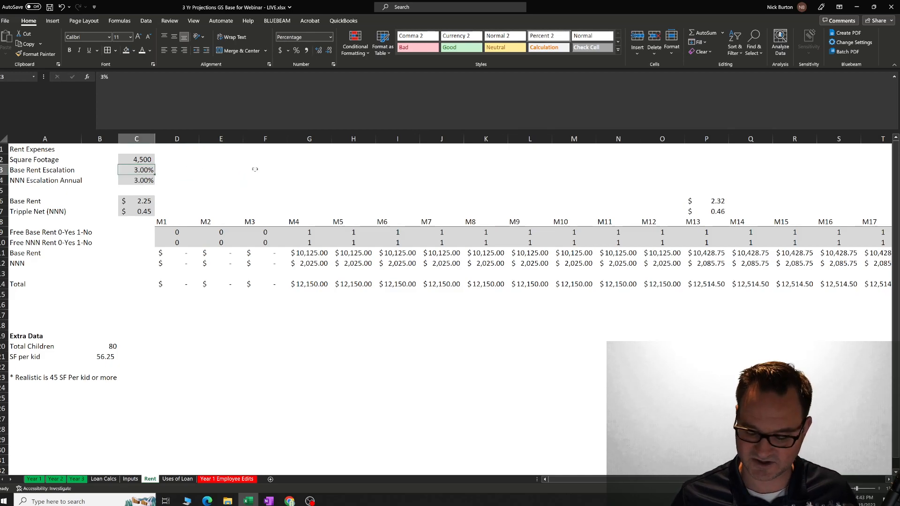
key("Down")
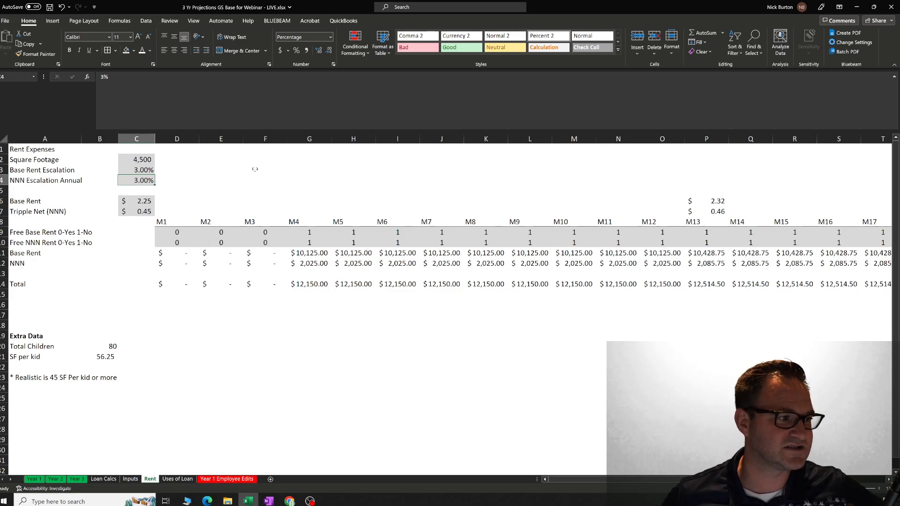
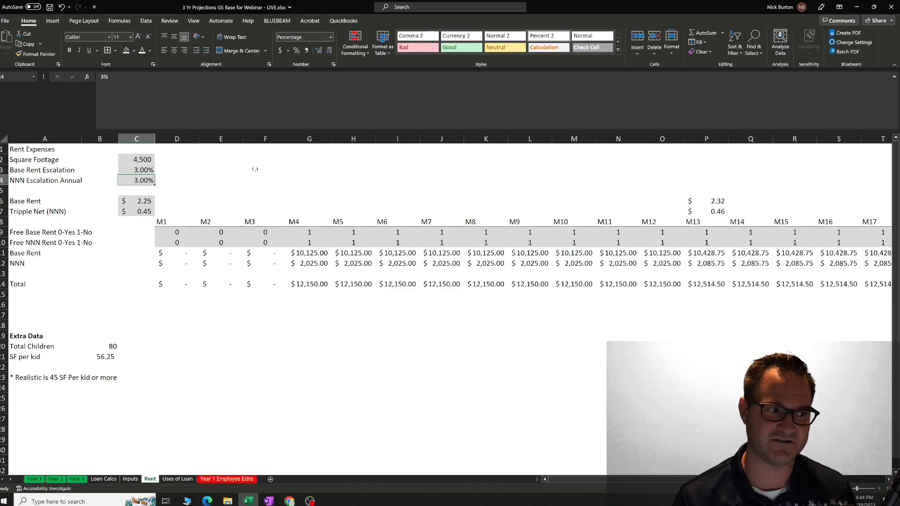
Set the Base Rent to 2.75 and the Tripple Net (NNN) rate to 0.65 on the Rent sheet.
left_click(207, 201)
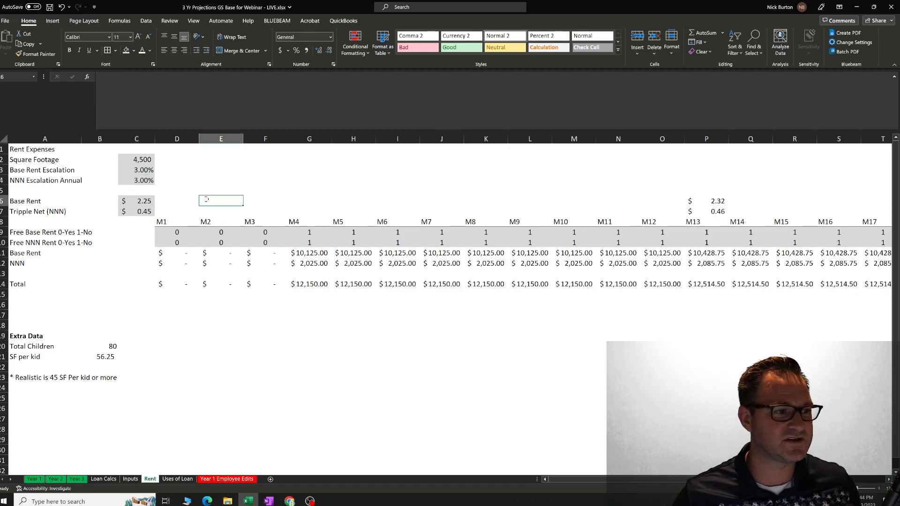
key("Left")
key("Left")
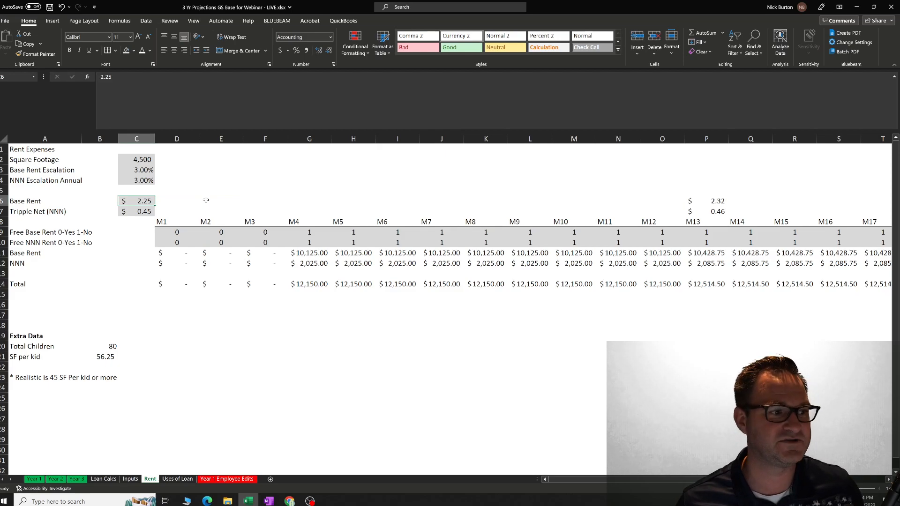
type("2")
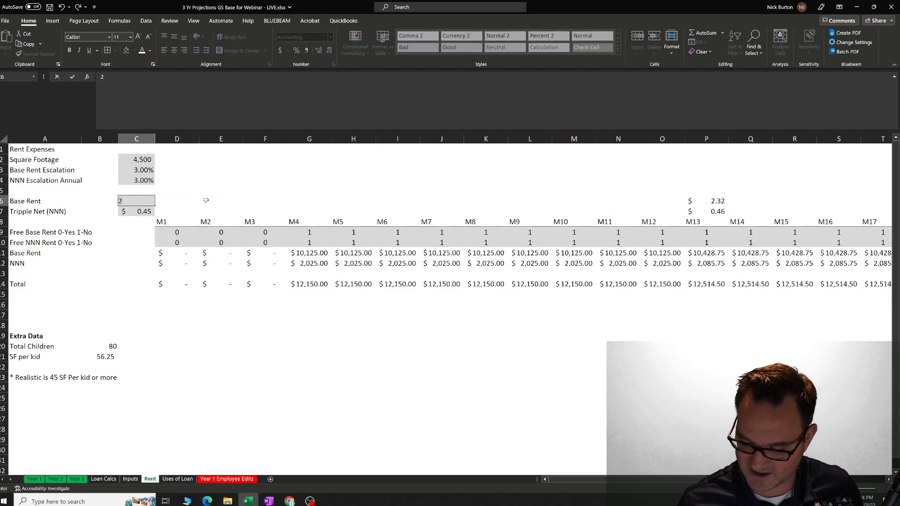
type(".75")
key("Return")
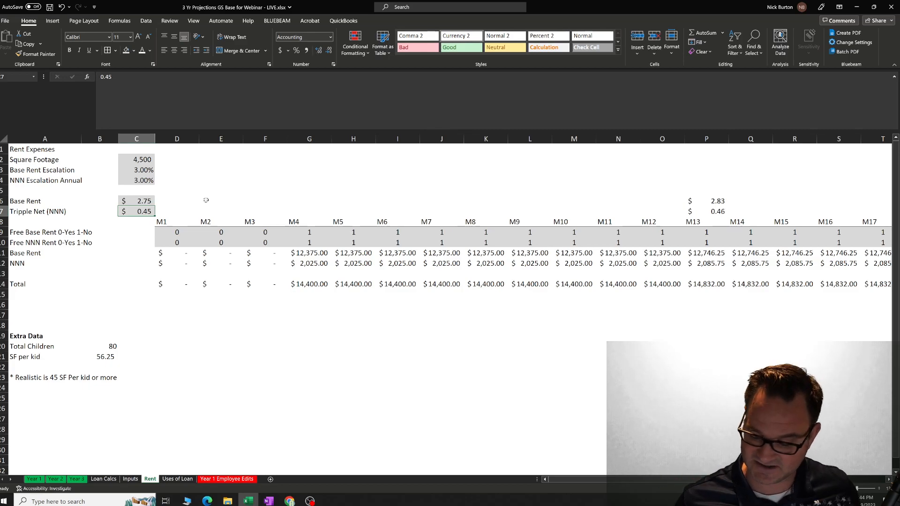
type(".65")
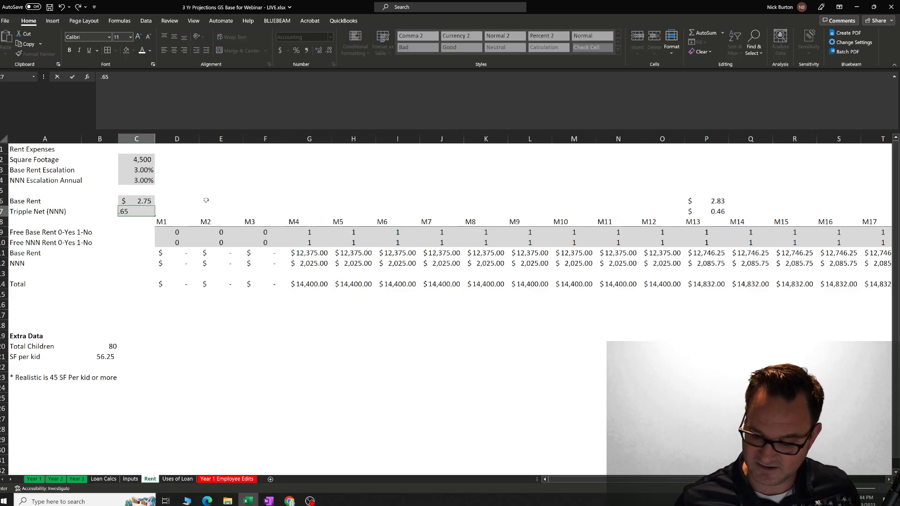
key("Return")
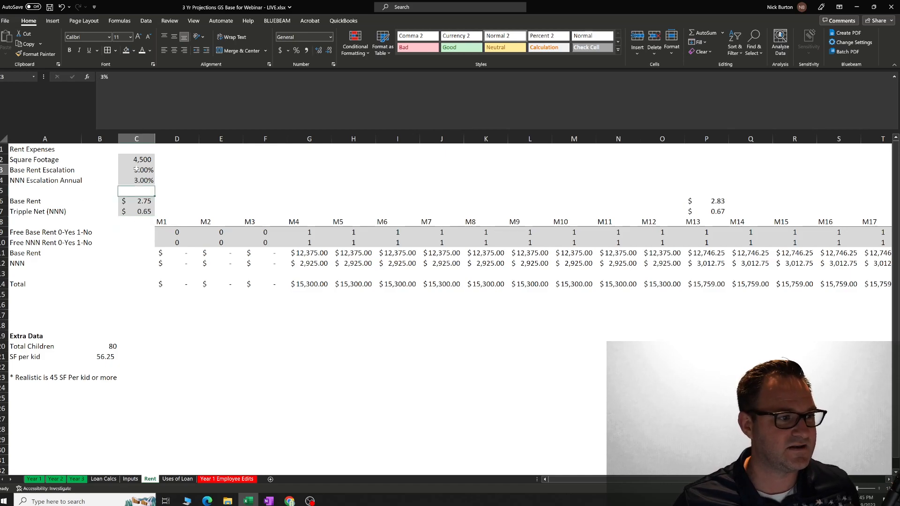
left_click(364, 336)
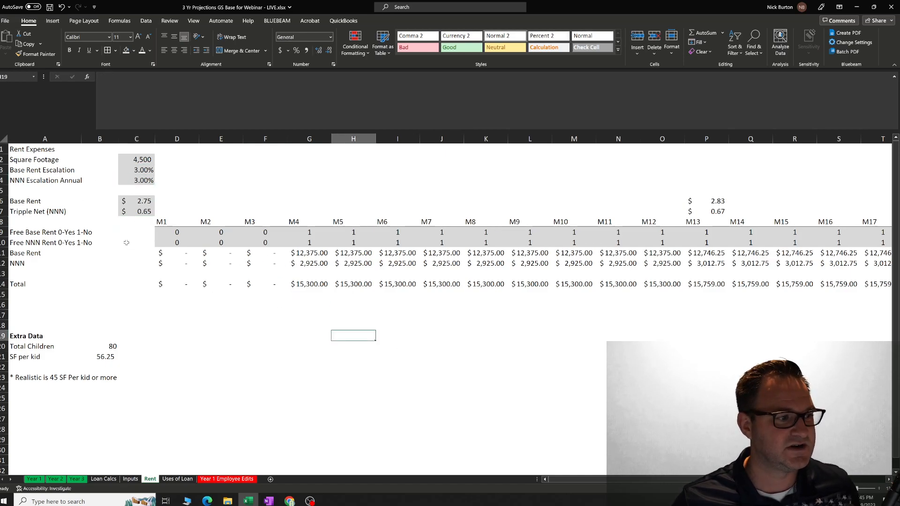
Review the Free Base Rent flags for months M1 to M4 to see which months are rent-free.
left_click(172, 231)
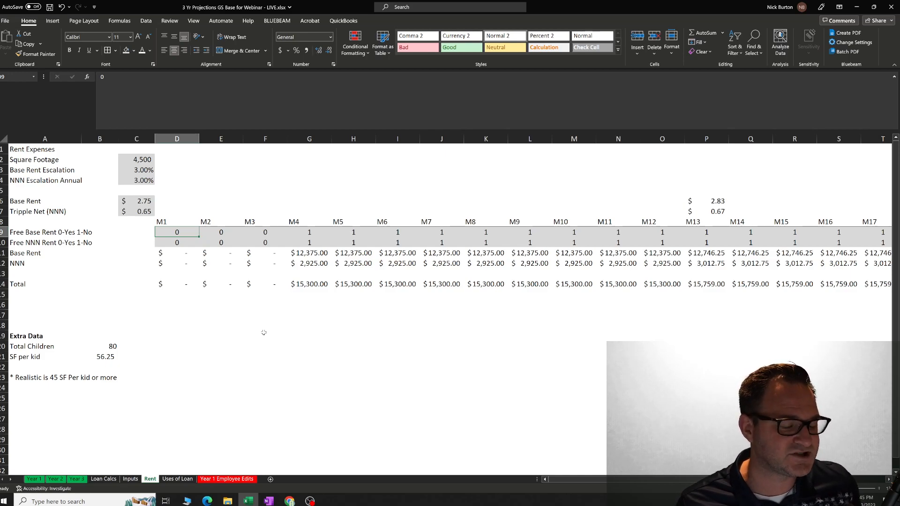
key("Right")
key("Right")
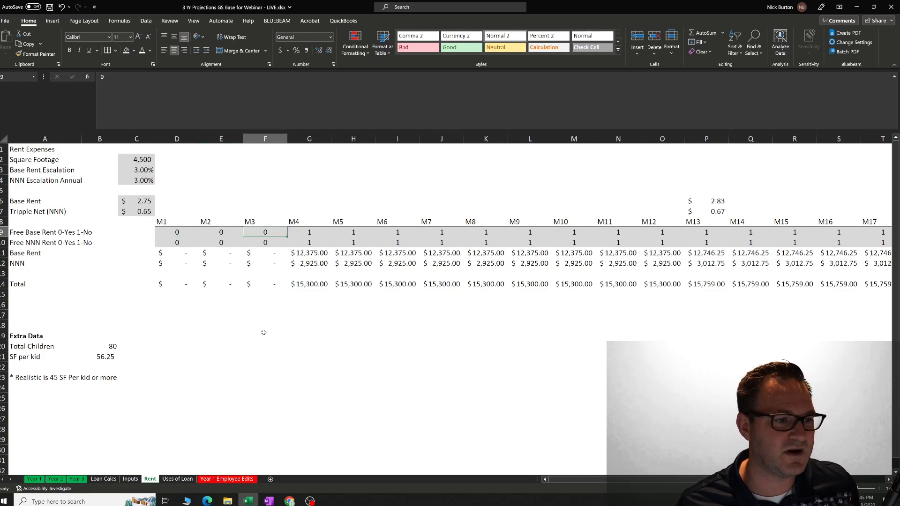
key("Left")
key("Left")
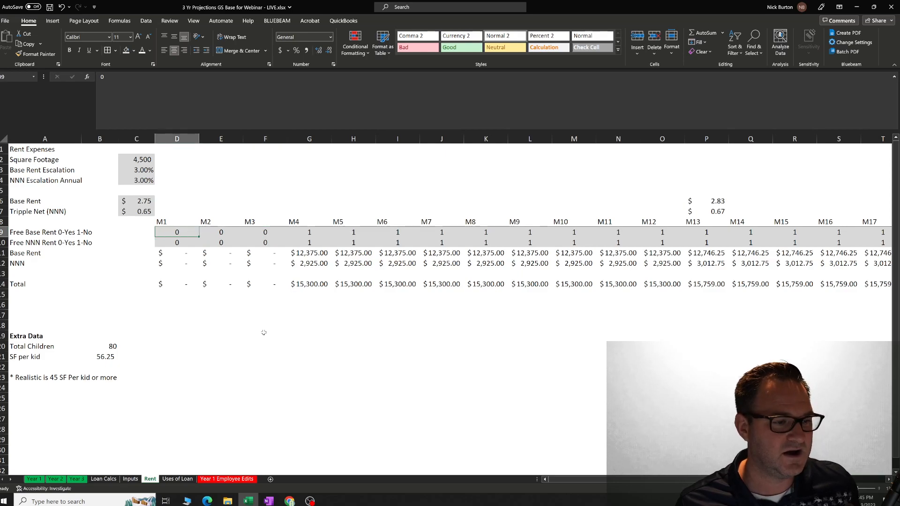
key("Right")
key("Right")
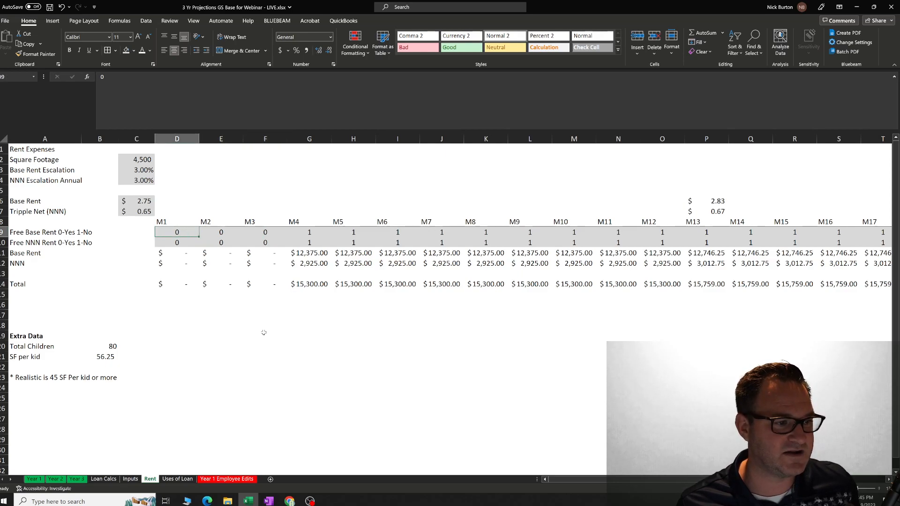
key("Right")
key("Right")
key("Right")
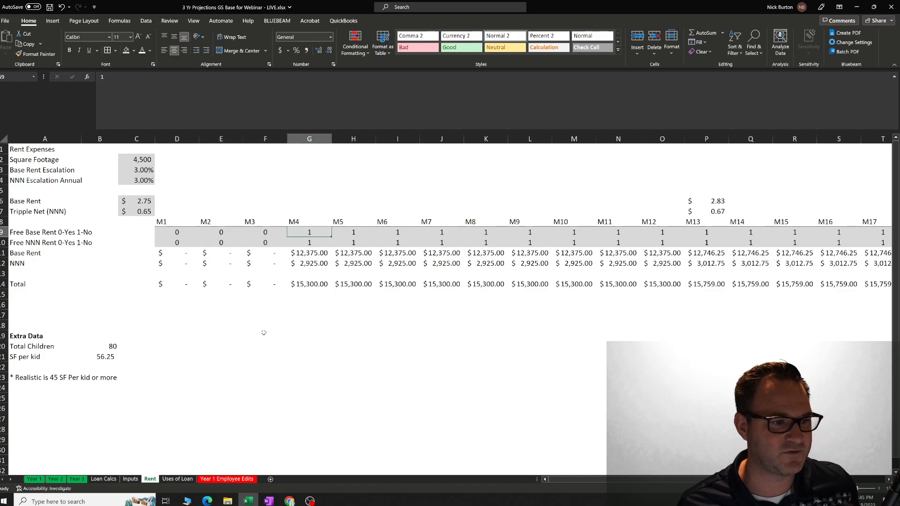
key("Left")
key("Left")
key("Left")
key("Left")
key("Left")
key("Left")
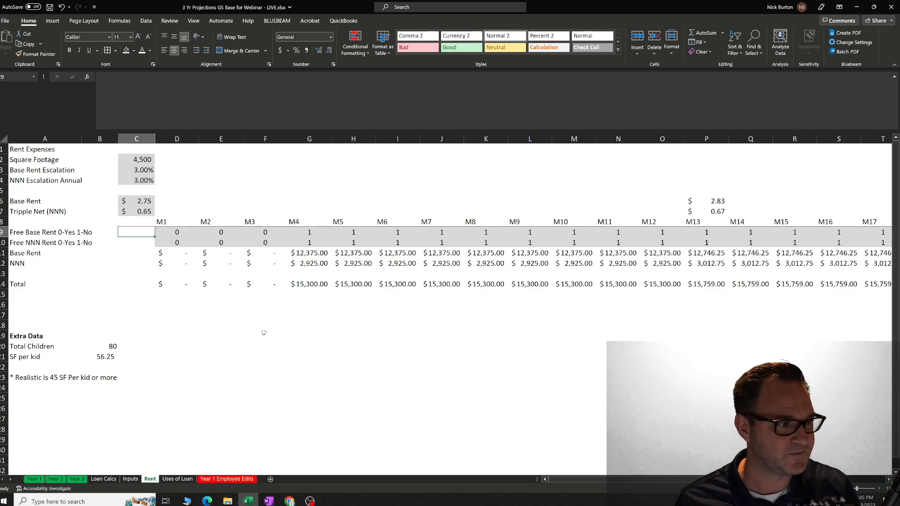
key("Right")
Set the Free Base Rent flags for months M4 through M7 to 0.
key("Right")
key("Right")
key("Right")
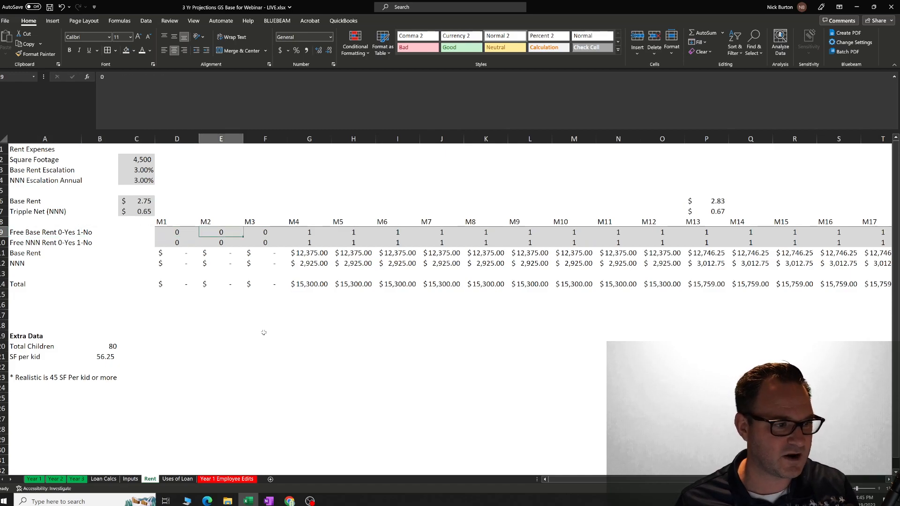
key("Left")
key("Right")
key("Right")
key("Right")
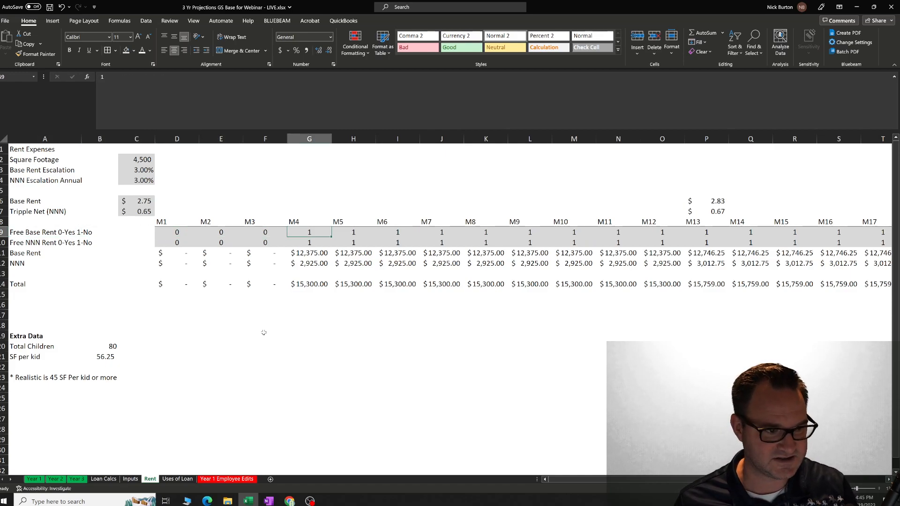
type("0")
key("Right")
type("0")
key("Right")
type("0")
key("Right")
type("0")
key("Right")
Set the Free NNN Rent flags for months M4 through M7 to 0.
key("Down")
key("Left")
key("Left")
key("Left")
key("Left")
key("Left")
key("Left")
key("Left")
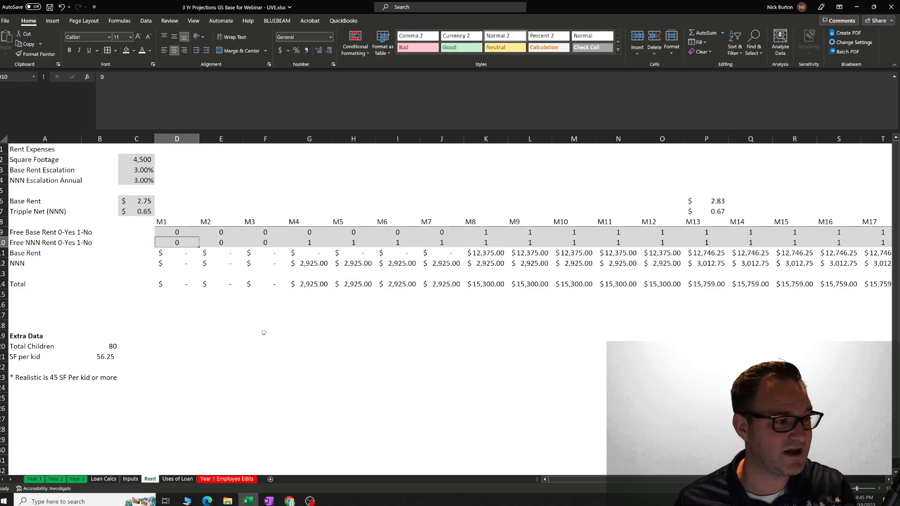
key("Right")
key("Right")
key("Right")
type("0")
key("Right")
type("0")
key("Right")
type("0")
key("Right")
type("0")
key("Right")
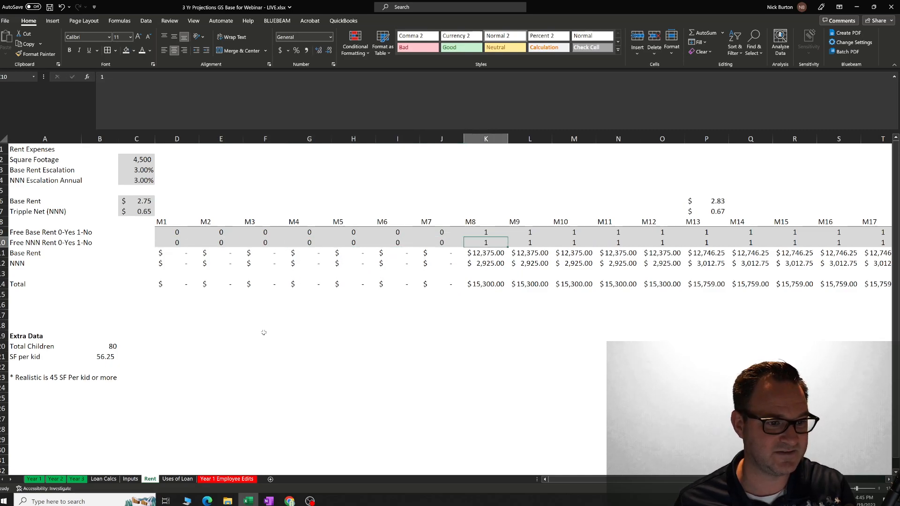
Set the Free NNN Rent flags for months M7 back through M4 to 1.
key("Left")
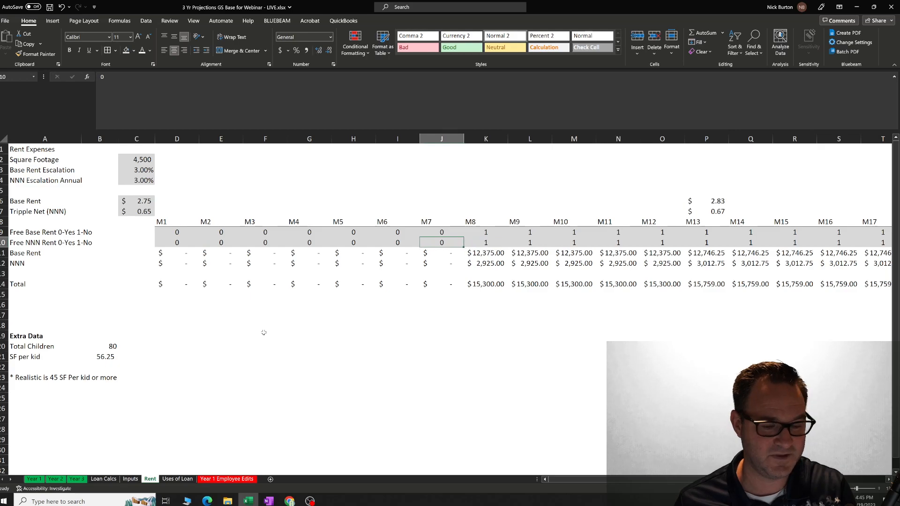
type("1")
key("Left")
type("1")
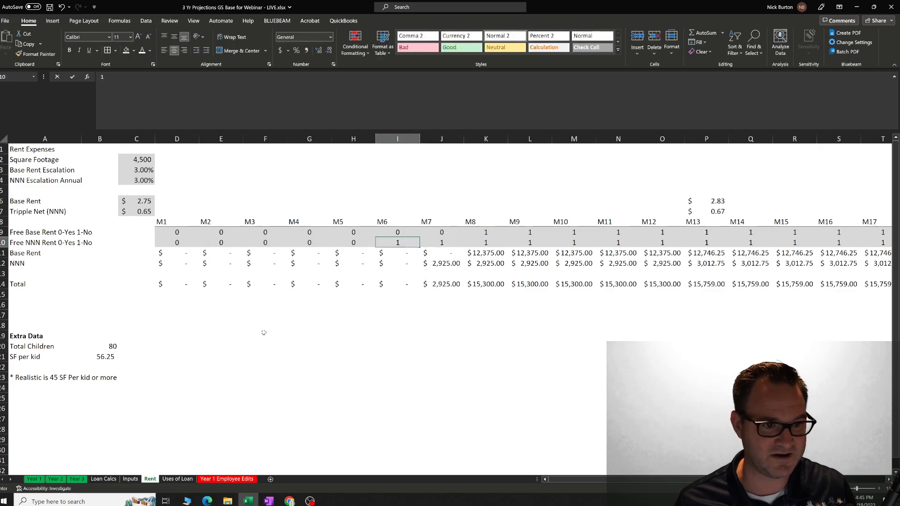
key("Left")
type("1")
key("Left")
type("1")
key("Left")
Set the Free Base Rent flags for months M4 through M7 to 1.
key("Up")
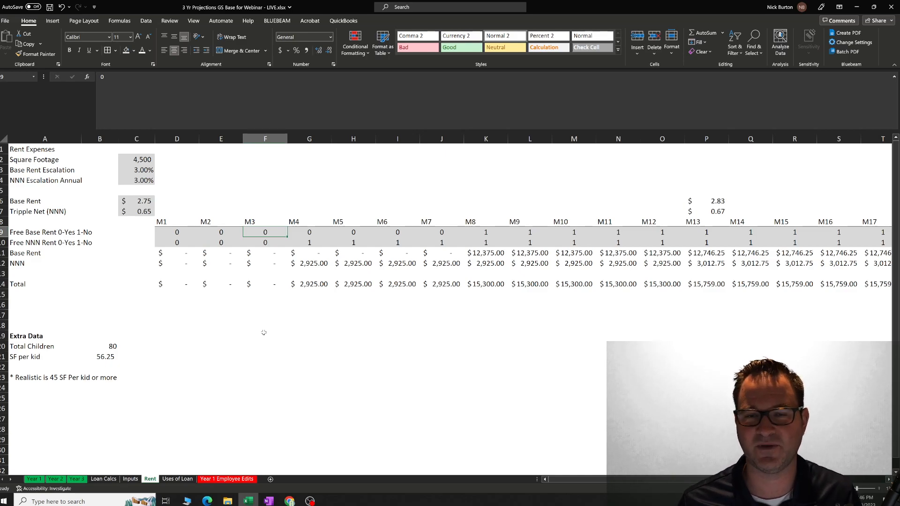
key("Right")
key("Right")
key("Right")
key("Right")
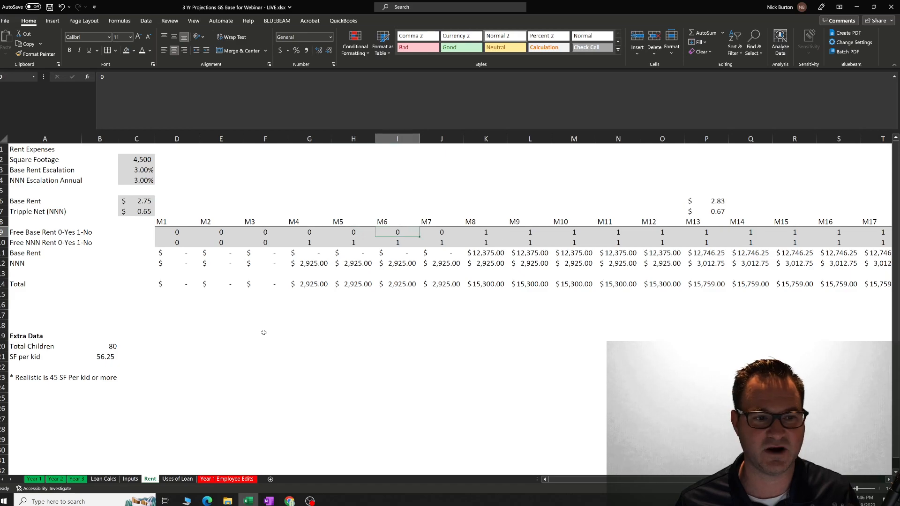
key("Left")
type("1")
key("Left")
type("1")
key("Left")
type("1")
key("Left")
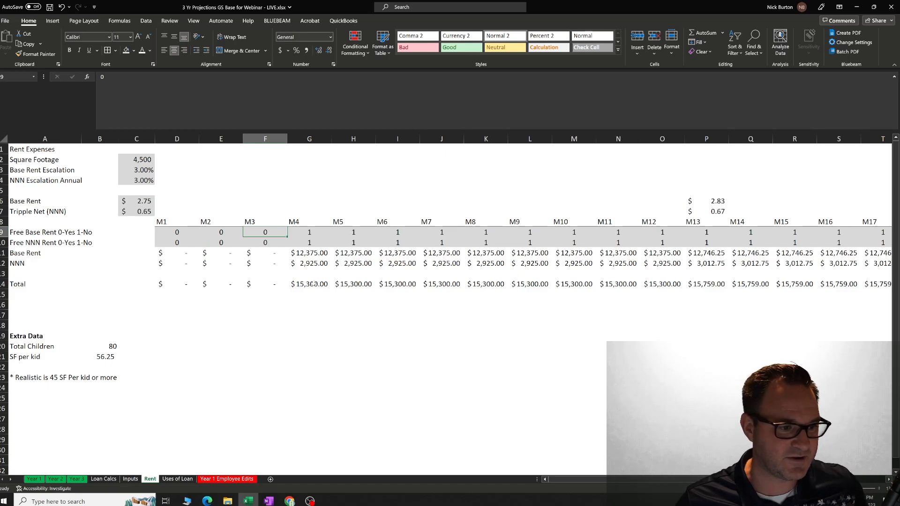
Examine the monthly Base Rent, NNN and Total rows from M4 across to M13.
left_click(313, 284)
key("Up")
key("Up")
key("Up")
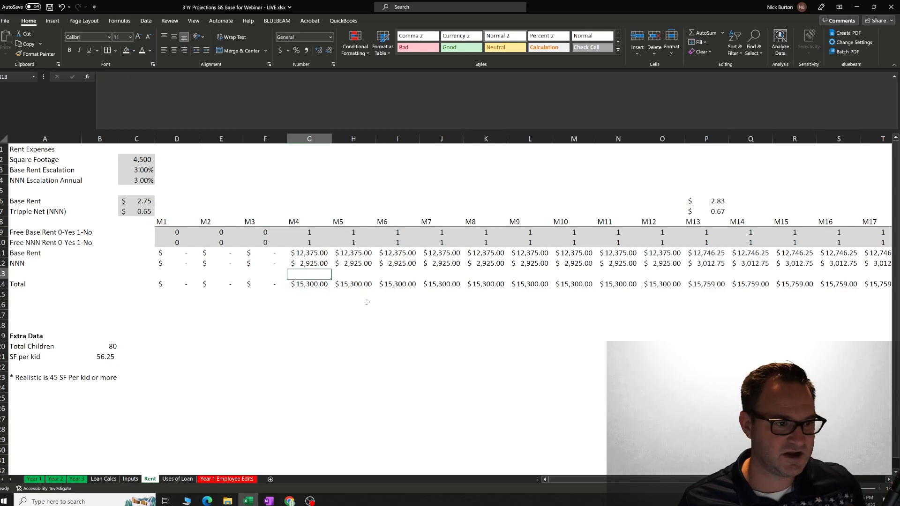
key("Left")
key("Left")
key("Right")
key("Right")
key("Down")
key("Down")
key("Down")
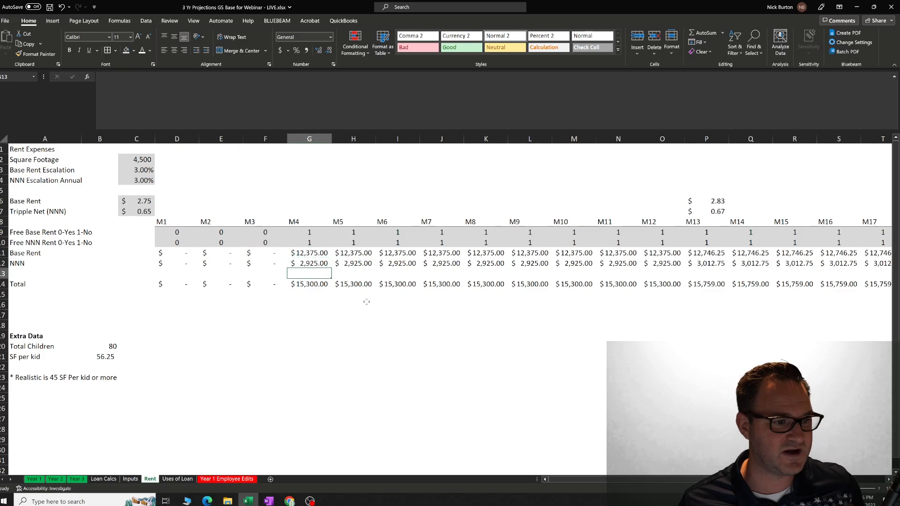
key("Right")
key("Right")
key("Right")
key("Right")
key("Right")
key("Right")
key("Right")
key("Right")
key("Right")
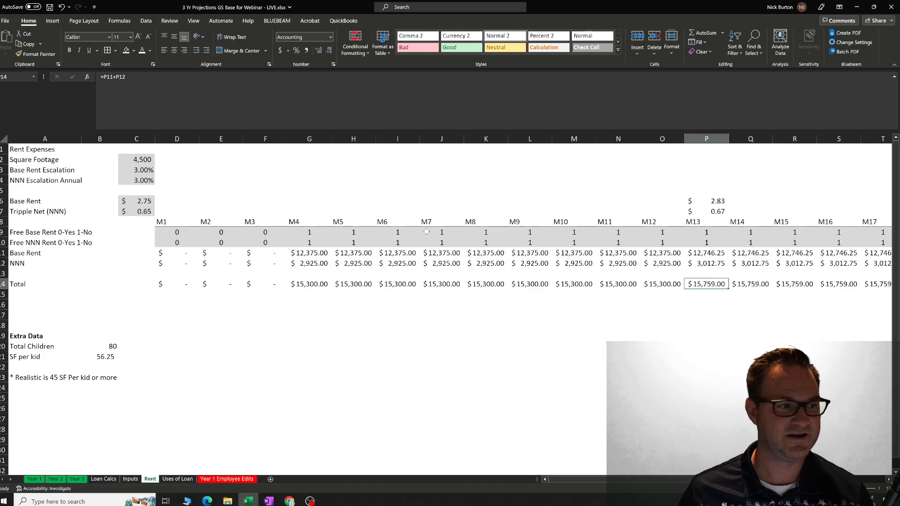
Compare the escalated M13 Base Rent, NNN and Total formulas with the starting Base Rent rate.
left_click(716, 203)
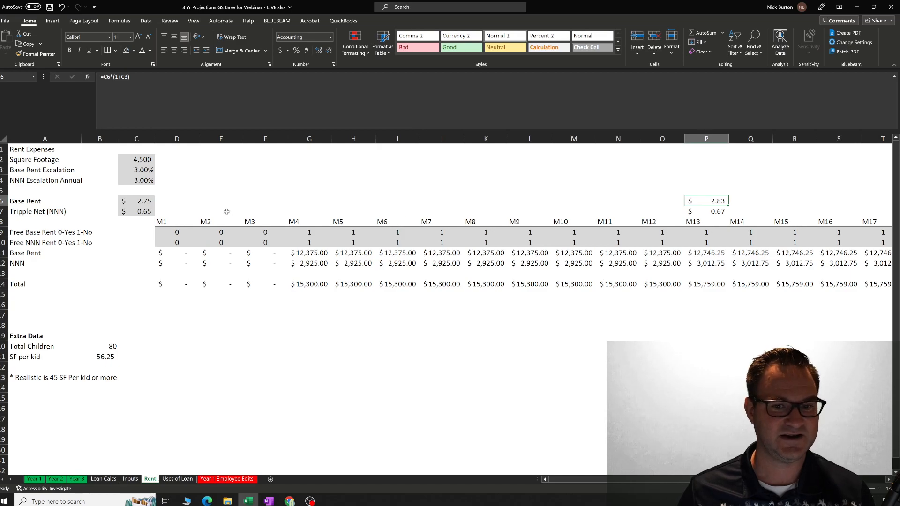
left_click(150, 201)
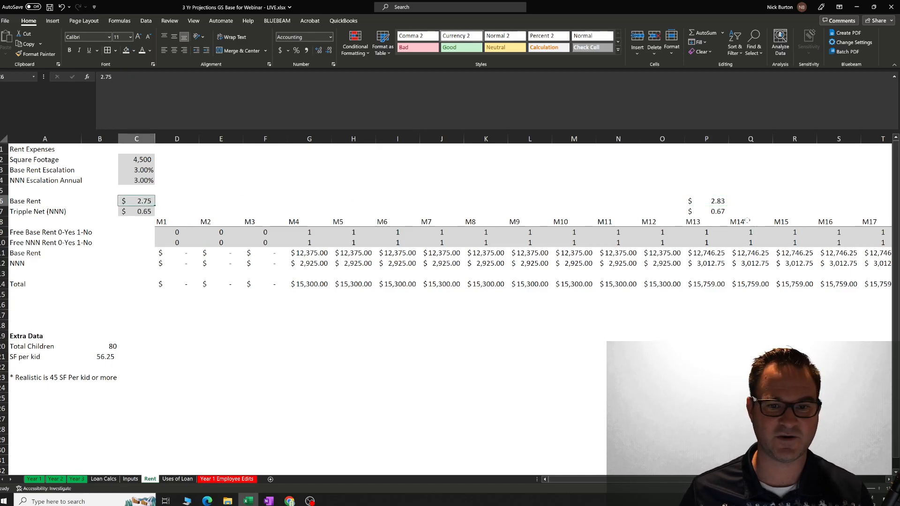
left_click(726, 214)
left_click(723, 284)
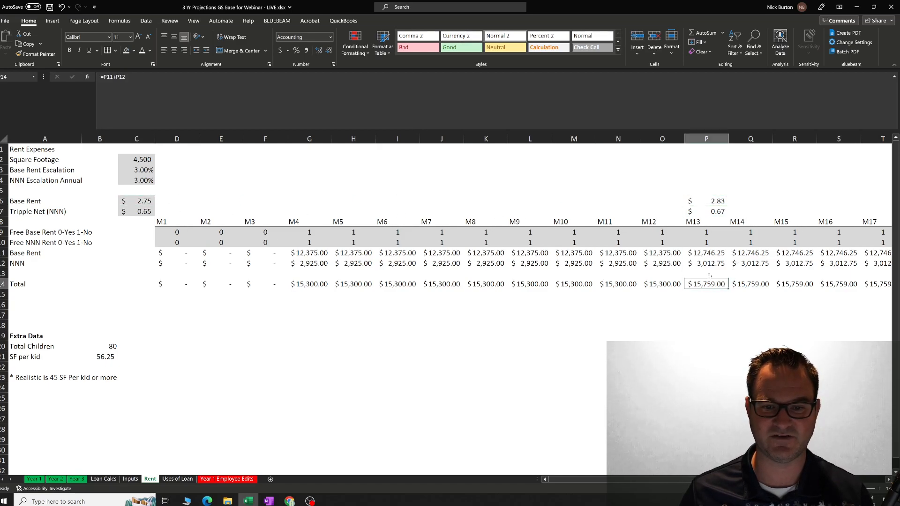
Follow the total rent and the escalated M25 rates across the schedule through month M36.
key("Right")
key("Right")
key("Right")
key("Right")
key("Right")
key("Right")
key("Right")
key("Right")
key("Right")
key("Right")
key("Right")
key("Right")
key("Right")
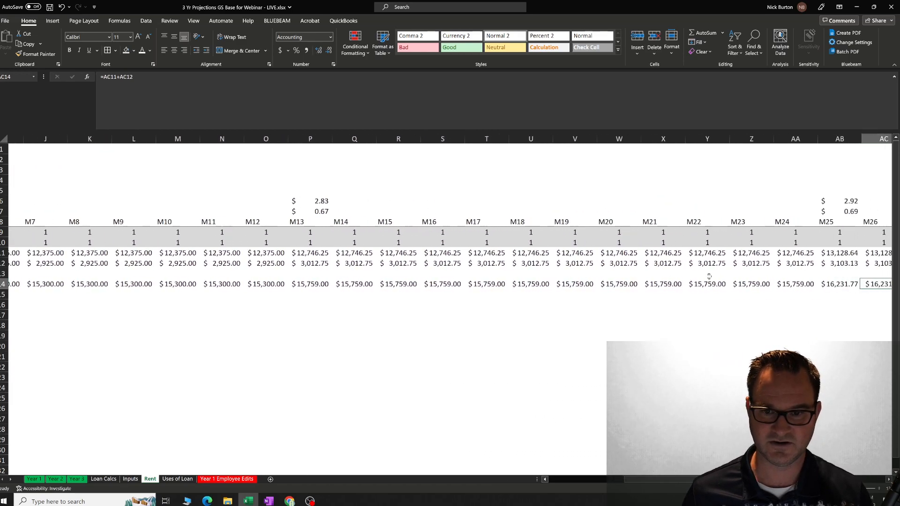
key("Up")
key("Up")
key("Up")
key("Up")
key("Up")
key("Up")
key("Up")
key("Up")
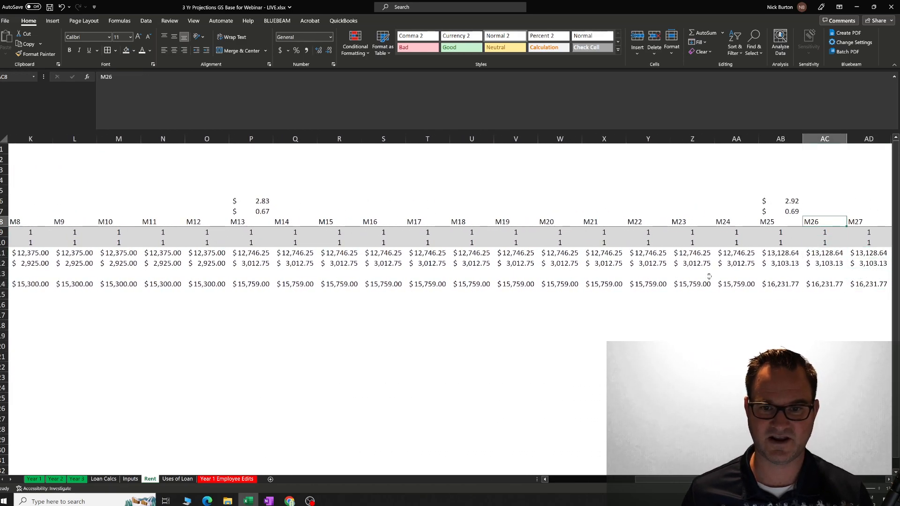
key("Left")
key("Right")
key("Right")
key("Right")
key("Right")
key("Right")
key("Right")
key("Right")
key("Right")
key("Right")
key("Right")
key("Right")
key("Right")
key("Right")
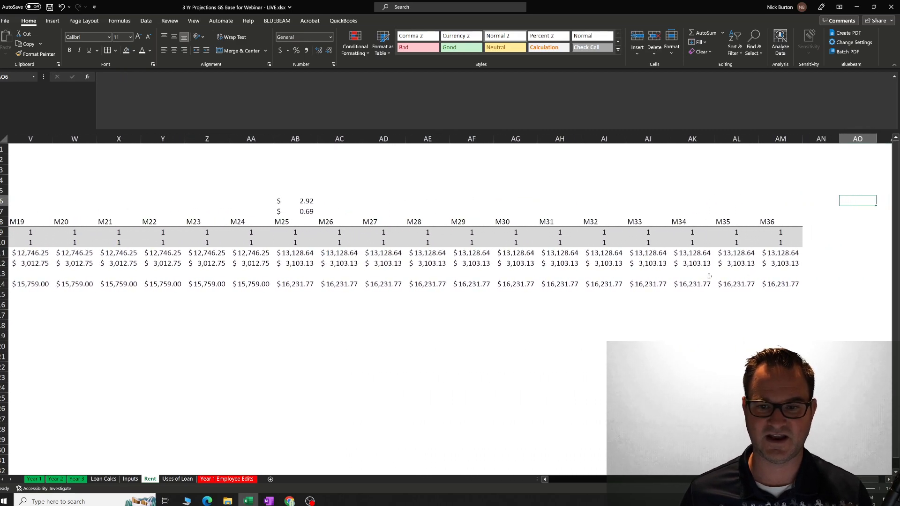
Return to the start of the rent schedule and inspect the Total formula for month M4.
key("Left")
key("Left")
key("Left")
key("Left")
key("Left")
key("Left")
key("Left")
key("Left")
key("Left")
key("Left")
key("Left")
key("Left")
key("Left")
key("Left")
key("Left")
key("Left")
key("Left")
key("Left")
key("Left")
key("Left")
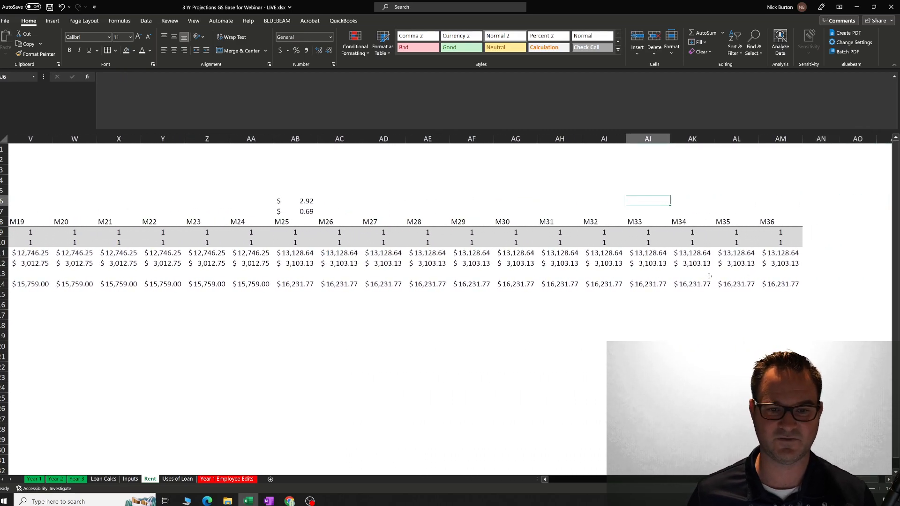
key("Left")
key("Left")
key("Left")
key("Left")
key("Left")
key("Left")
key("Left")
key("Left")
key("Left")
key("Left")
key("Left")
key("Left")
key("Left")
key("Left")
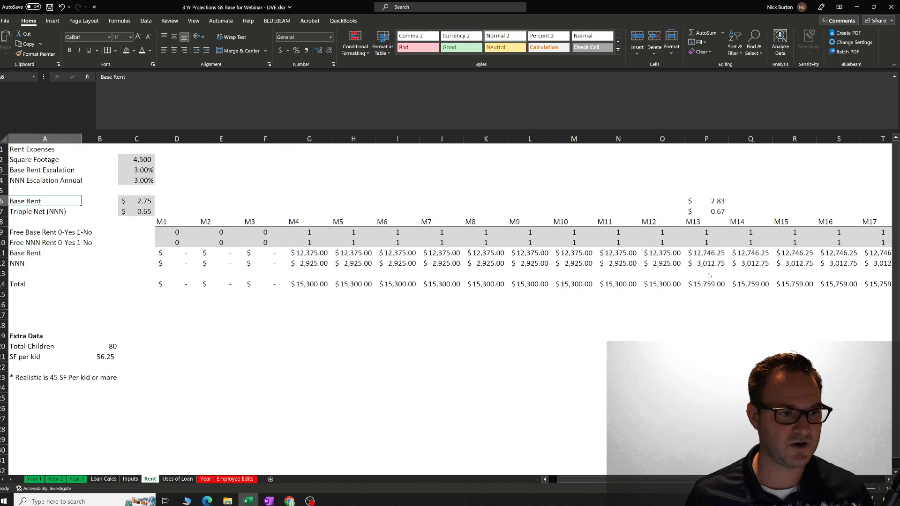
key("Down")
key("Down")
key("Down")
key("Down")
key("Down")
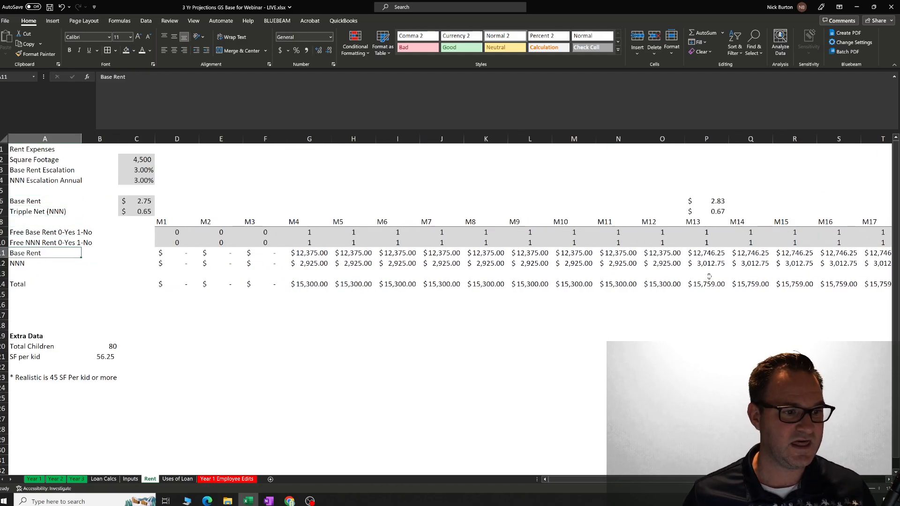
left_click(318, 284)
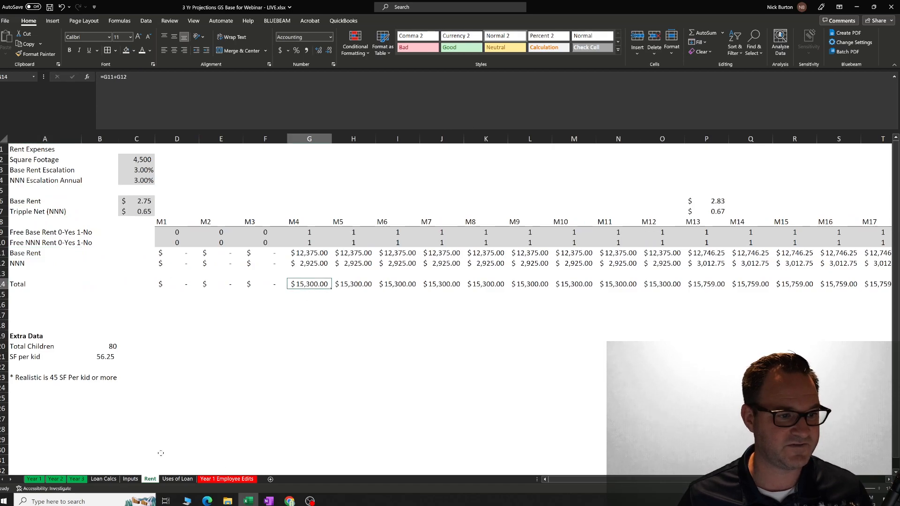
Find the Rent expense row on the Year 1 sheet and inspect its first-month formula.
left_click(33, 479)
scroll(273, 341, "up", 2)
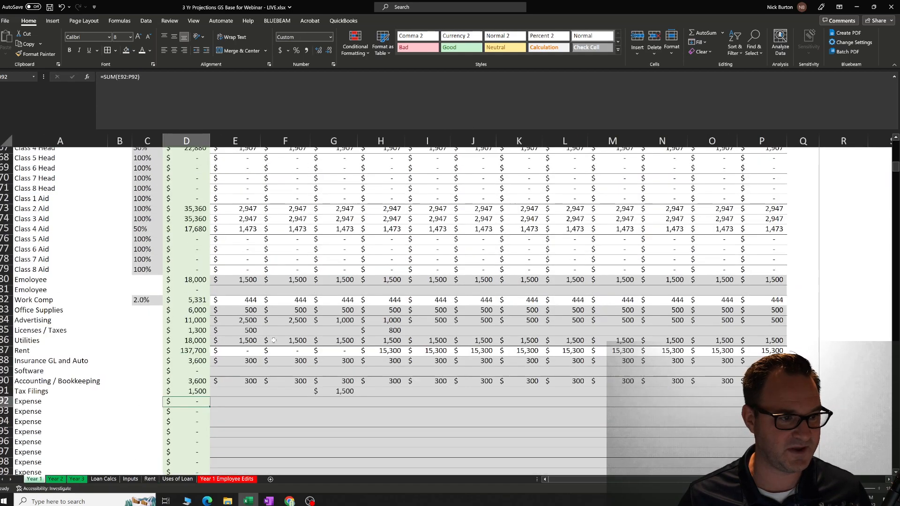
scroll(273, 346, "up", 3)
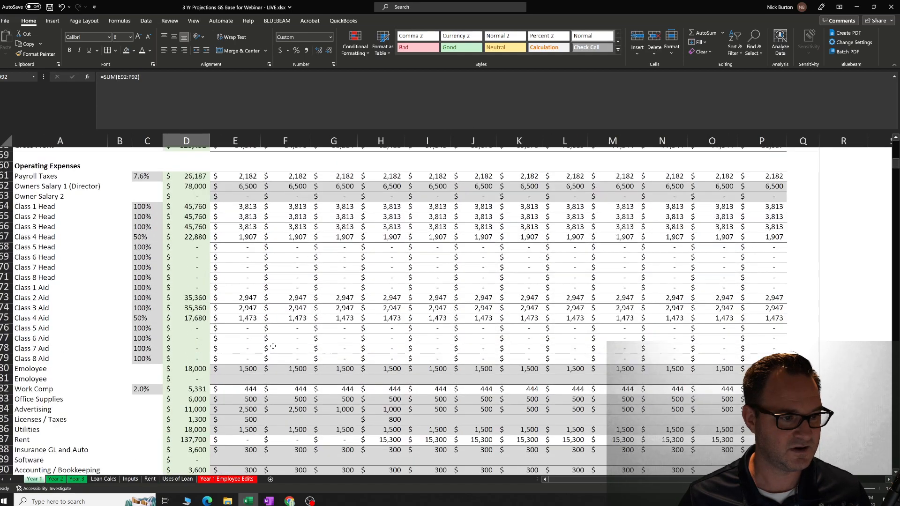
scroll(273, 346, "down", 1)
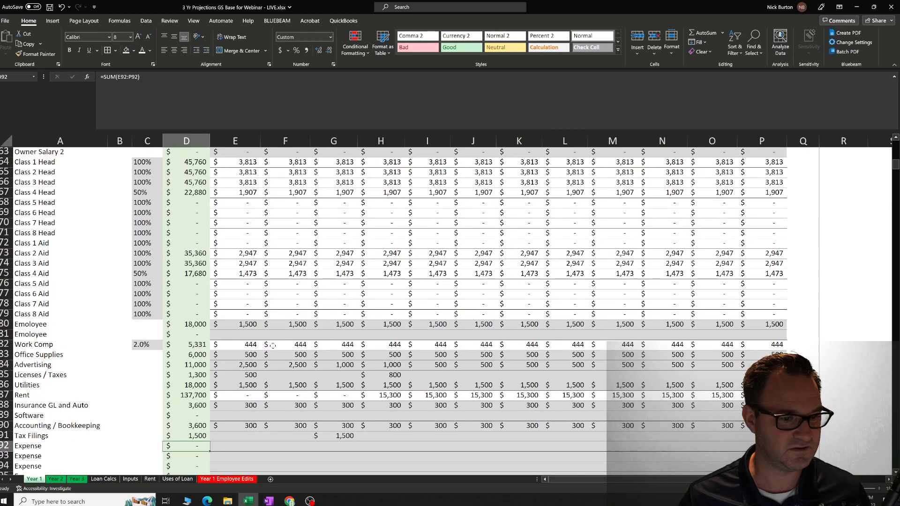
scroll(273, 346, "down", 2)
left_click(247, 351)
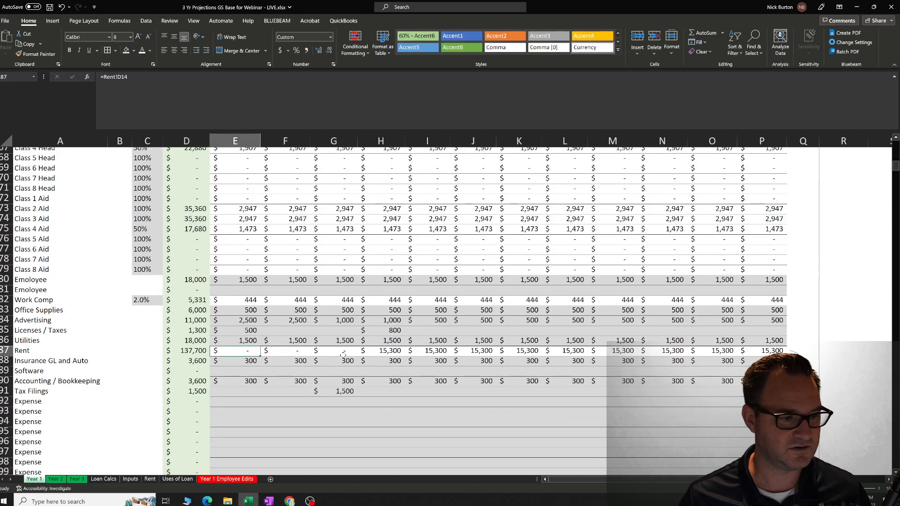
Follow the Rent row's links to the Rent sheet across the months of Year 1.
left_click(326, 352)
key("Right")
key("Right")
key("Right")
key("Right")
key("Right")
key("Right")
key("Right")
key("Right")
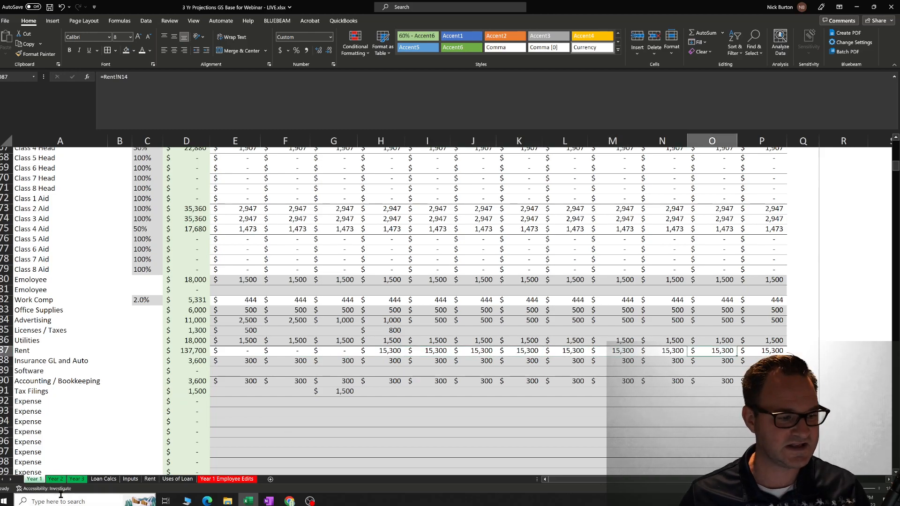
On the Rent sheet, set the Free Base Rent flags for M2 and M3 and the Free NNN Rent flags for M1 and M2 to 1.
left_click(150, 480)
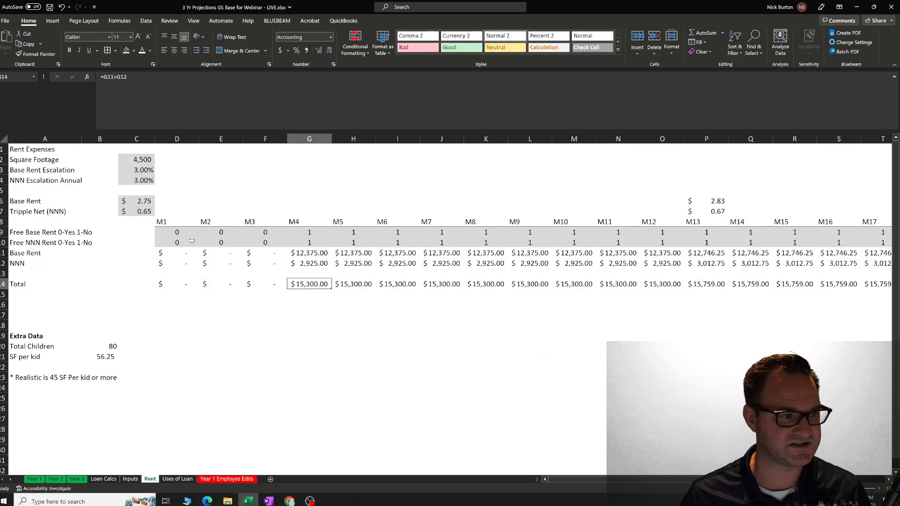
left_click(257, 230)
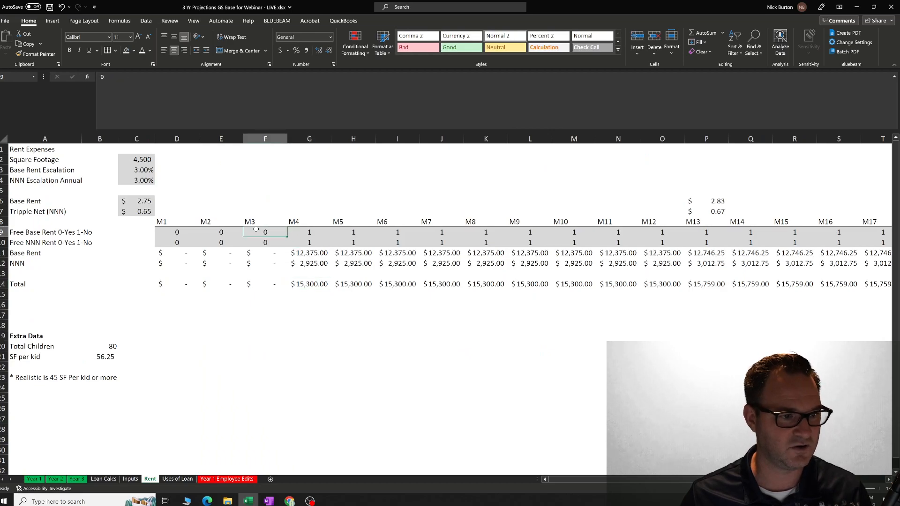
type("1")
key("Left")
type("1")
key("Return")
type("1")
key("Left")
type("1")
key("Return")
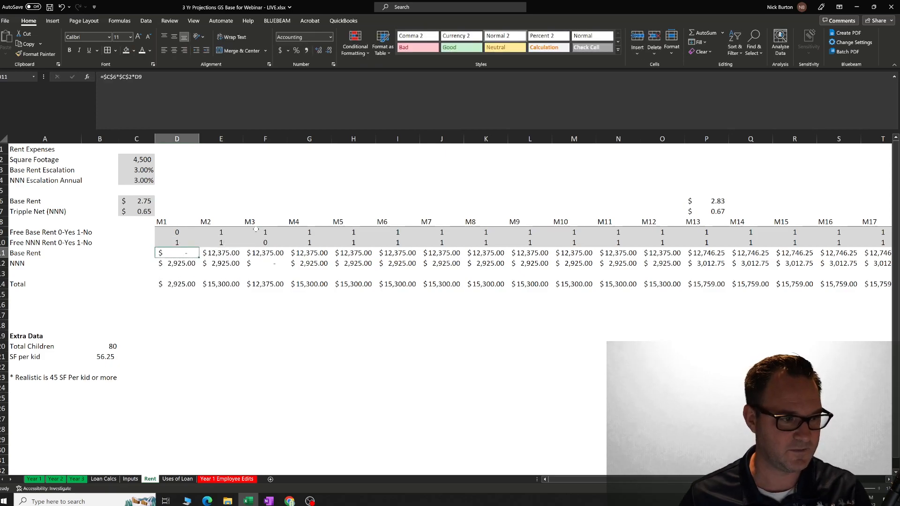
left_click(223, 314)
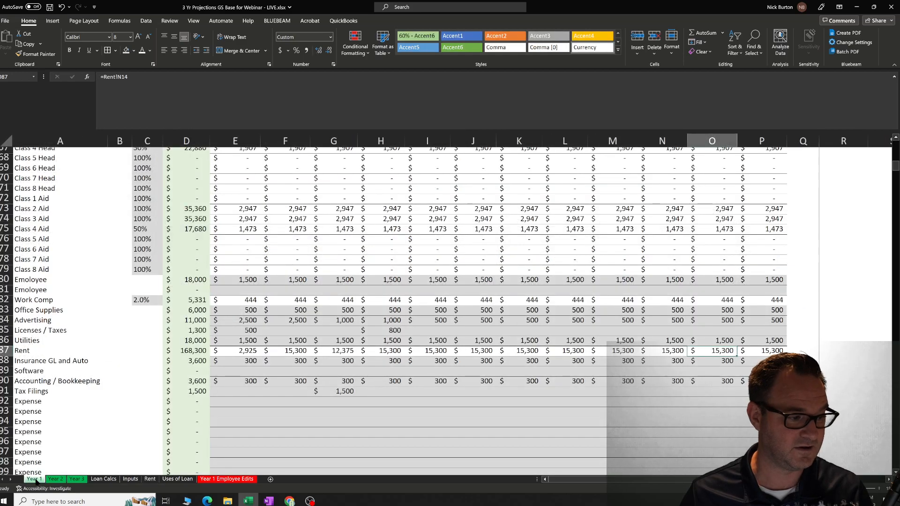
Check on the Year 1 sheet how the changed free-rent flags carry into the monthly Rent expenses.
left_click(33, 478)
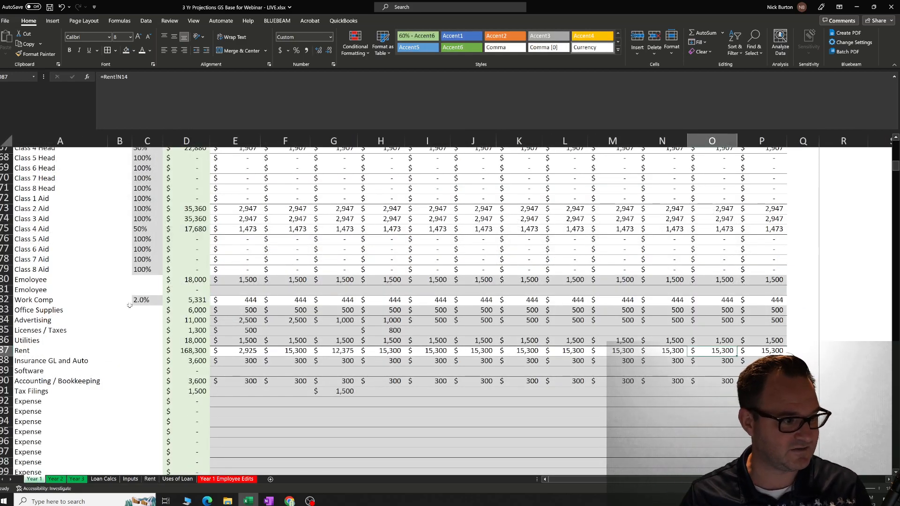
left_click(227, 341)
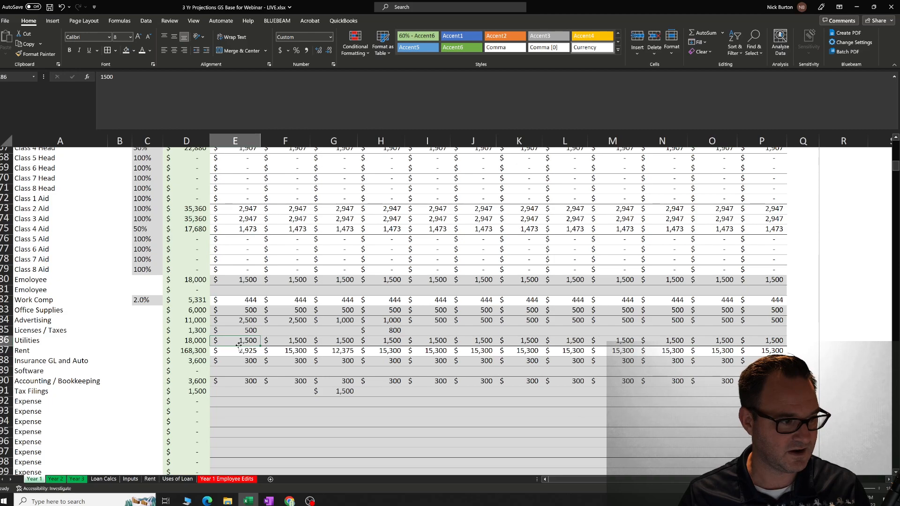
left_click(239, 347)
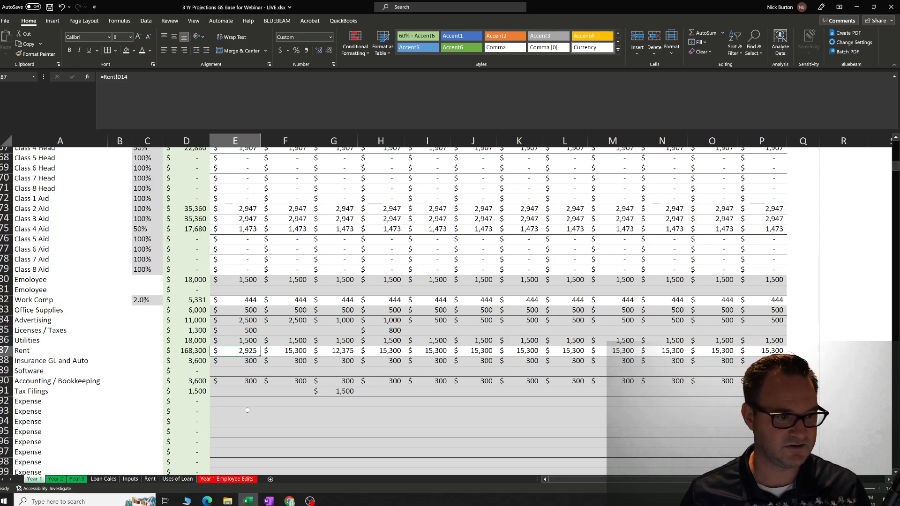
key("Right")
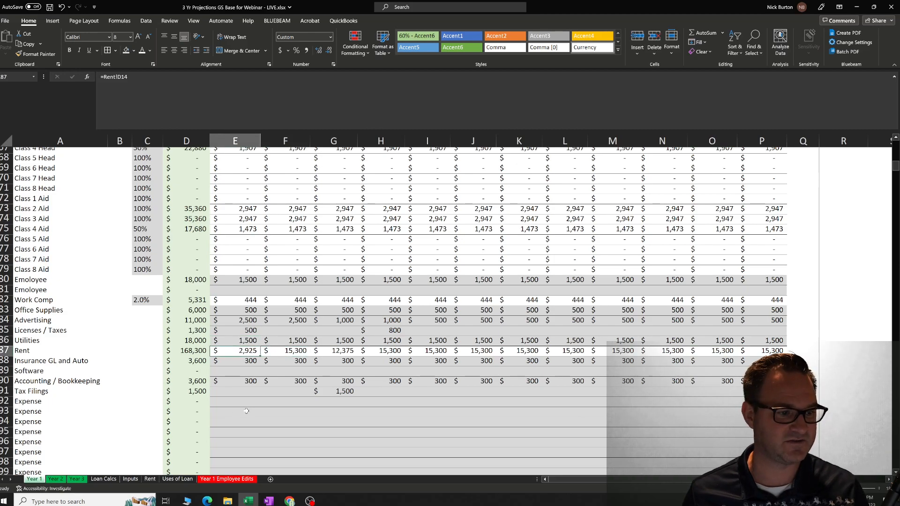
key("Right")
key("Right")
key("Right")
key("Right")
key("Right")
key("Right")
key("Right")
key("Right")
key("Right")
key("Right")
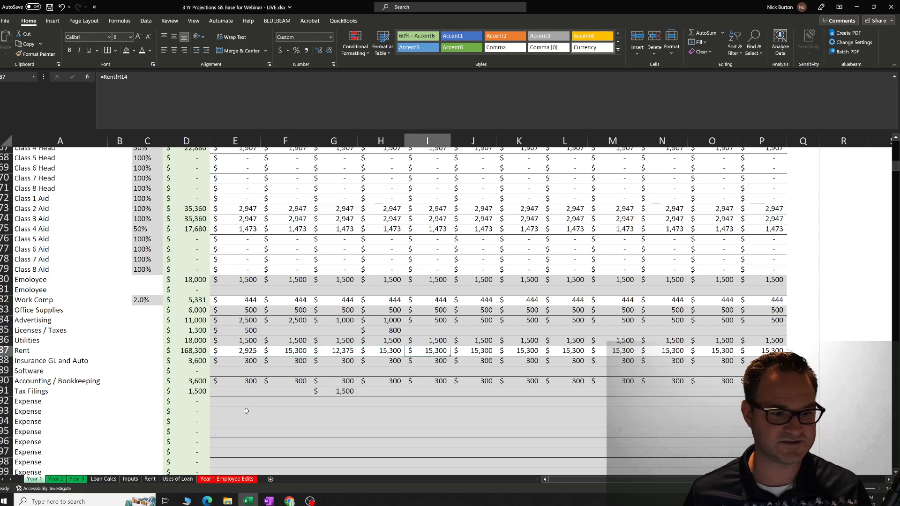
key("Left")
key("Left")
key("Left")
key("Left")
key("Left")
key("Left")
key("Left")
key("Left")
key("Left")
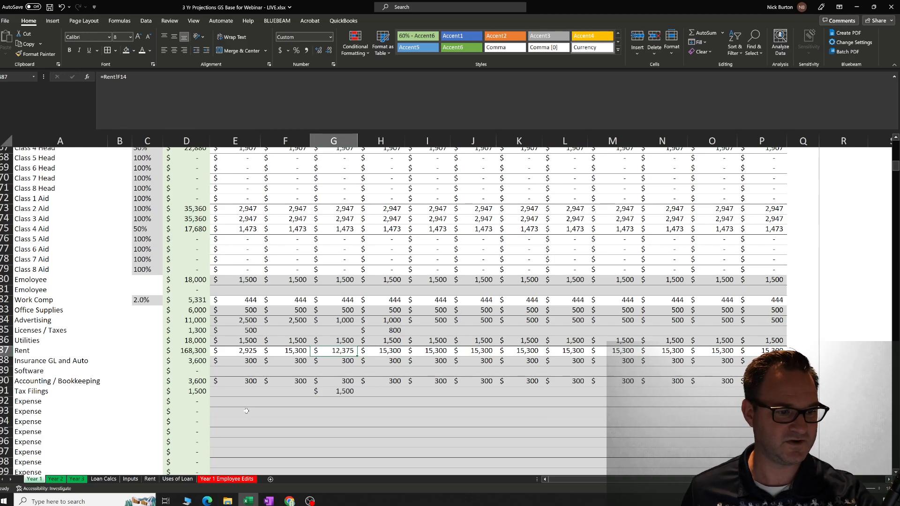
Set the Free NNN Rent flag for M3 to 1 on the Rent sheet and save the workbook.
left_click(151, 480)
left_click(264, 243)
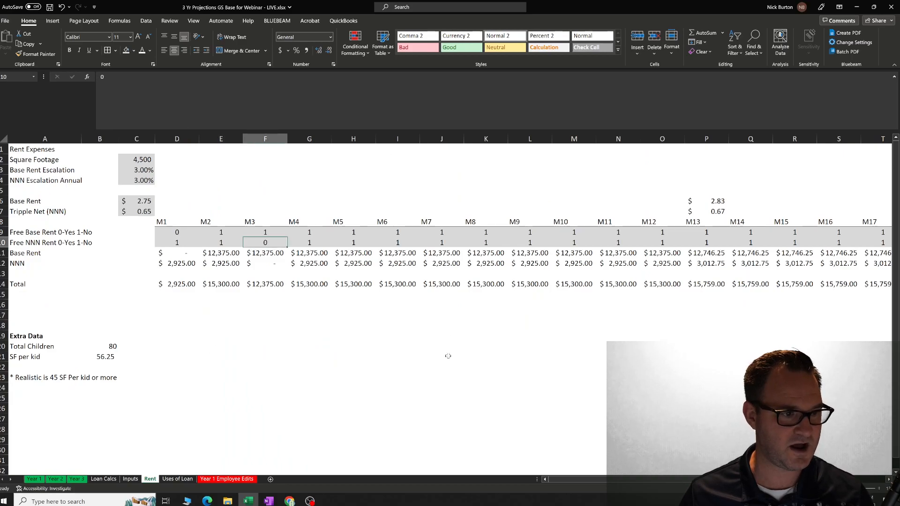
type("1")
key("Return")
left_click(357, 369)
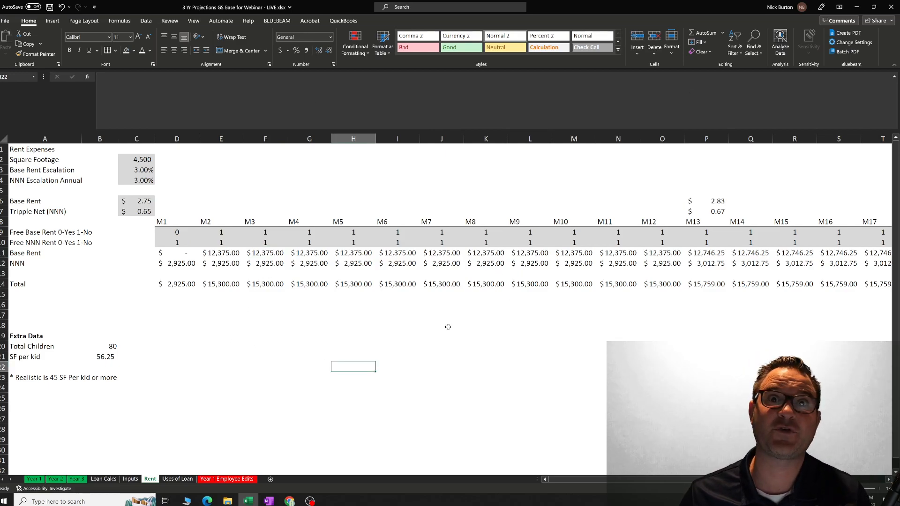
left_click(536, 349)
left_click(49, 7)
left_click(311, 409)
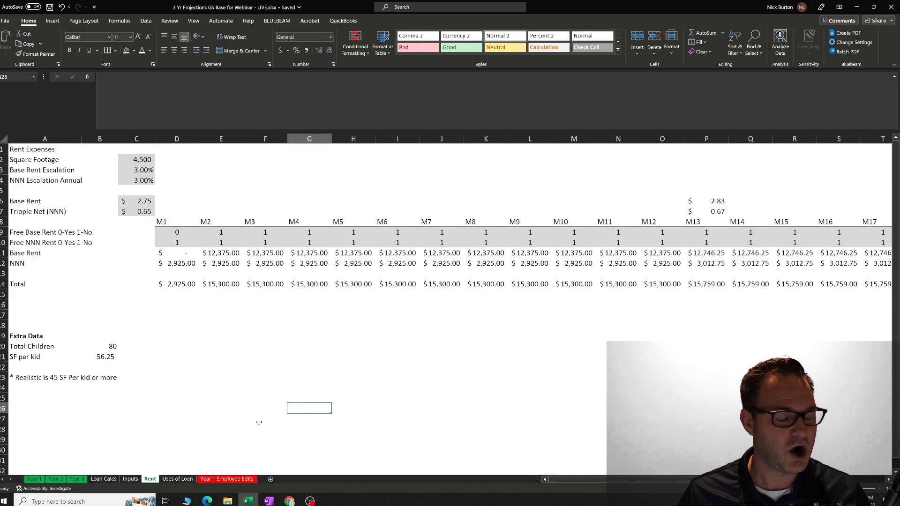
Glance at the Loan Calcs sheet, then review the Square Footage on the Rent sheet and the Inputs sheet.
left_click(113, 480)
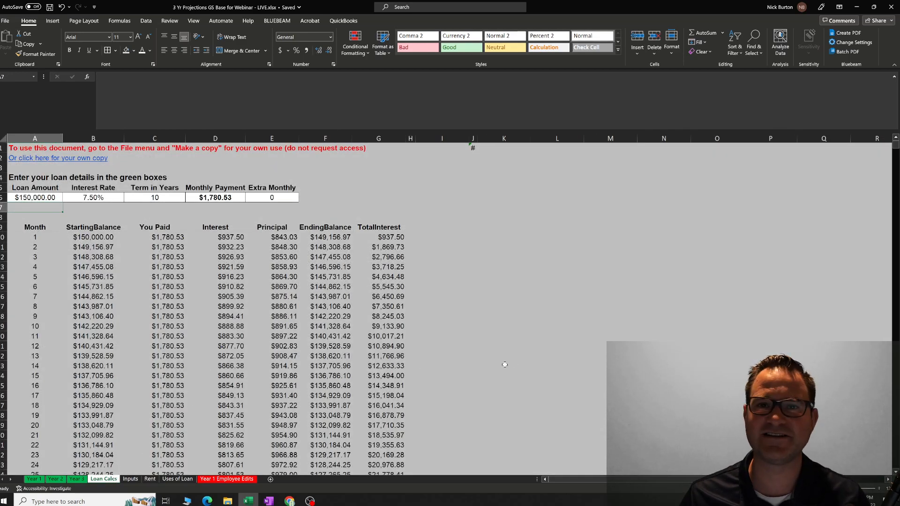
left_click(536, 357)
left_click(150, 480)
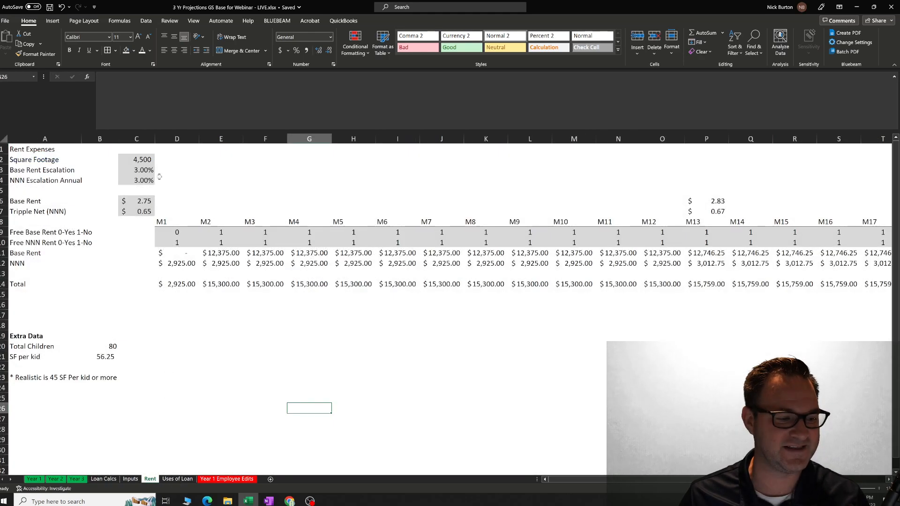
left_click(151, 160)
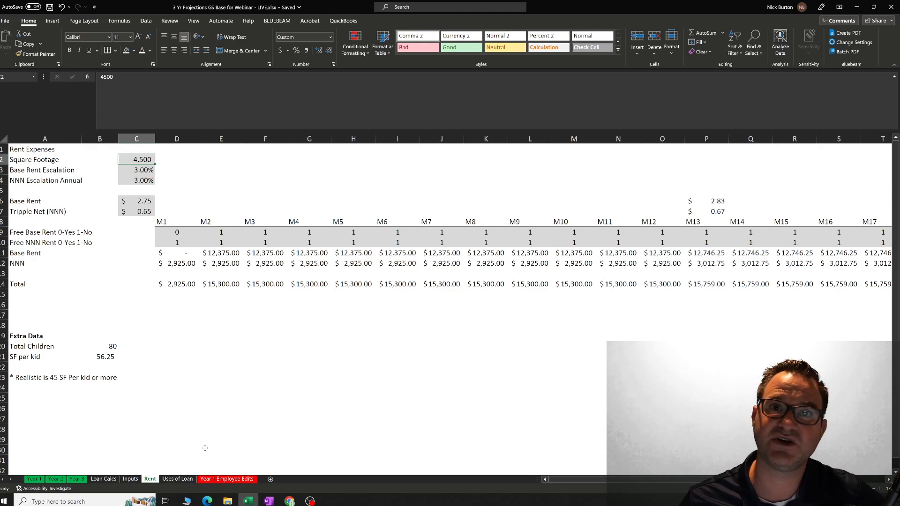
left_click(132, 480)
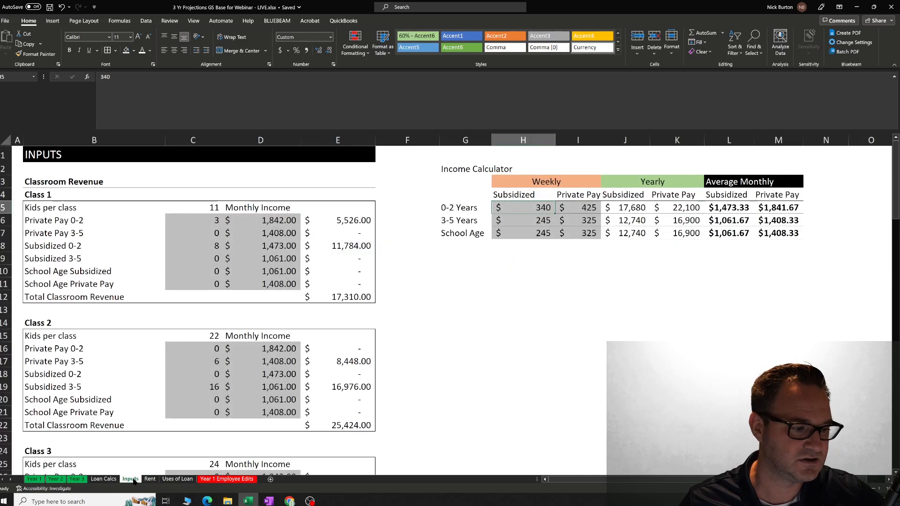
Set the Loan Amount on the Loan Calcs sheet to 500000.
left_click(114, 481)
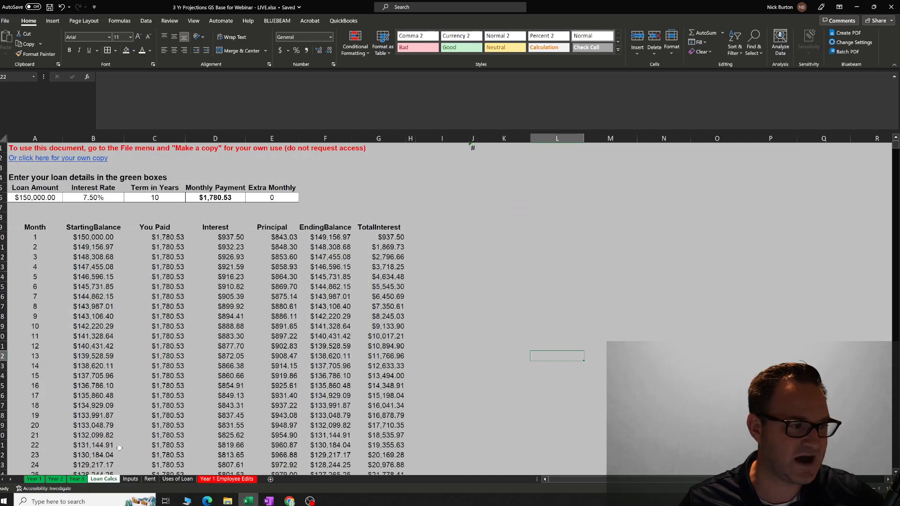
left_click(46, 197)
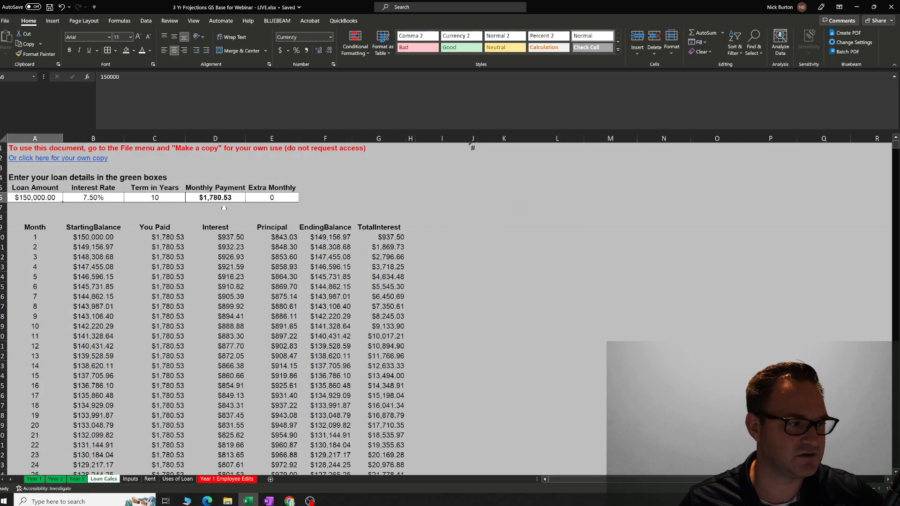
left_click(130, 479)
left_click(105, 480)
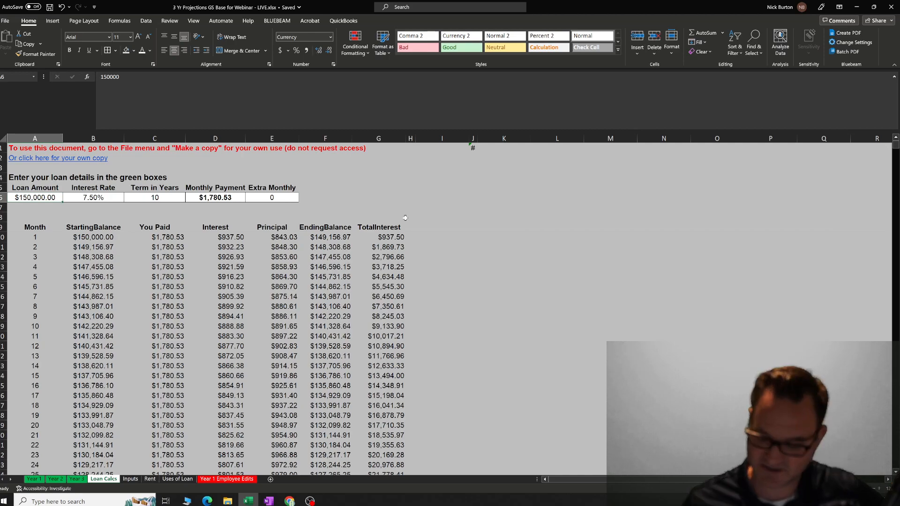
type("500000")
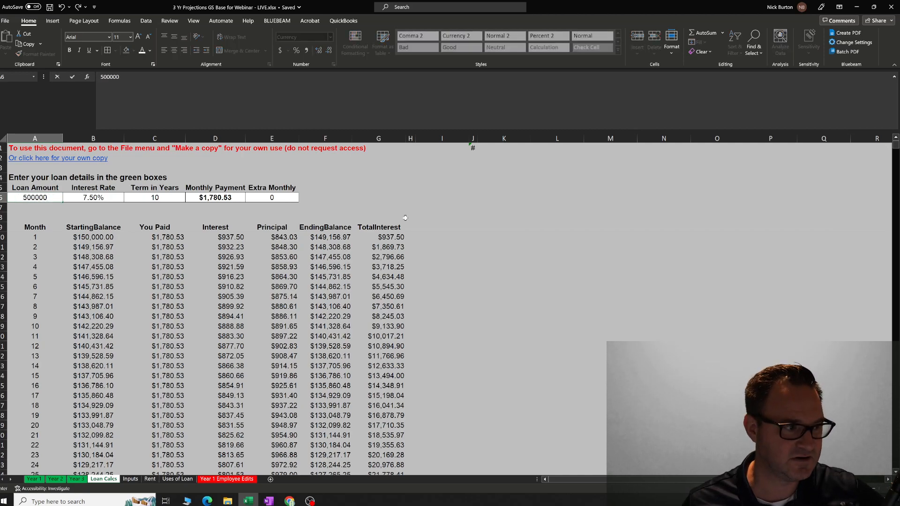
key("Tab")
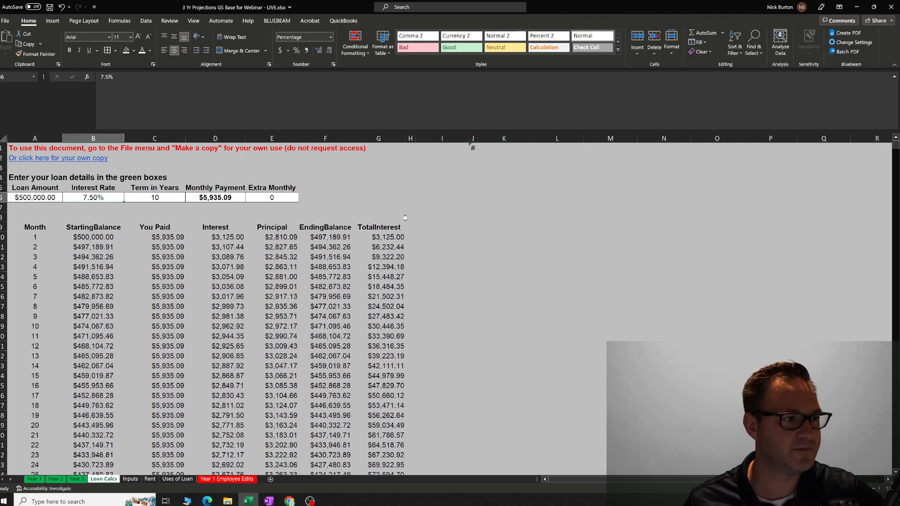
Inspect the loan's Term in Years, Monthly Payment formula, Extra Monthly and Loan Amount cells.
key("Tab")
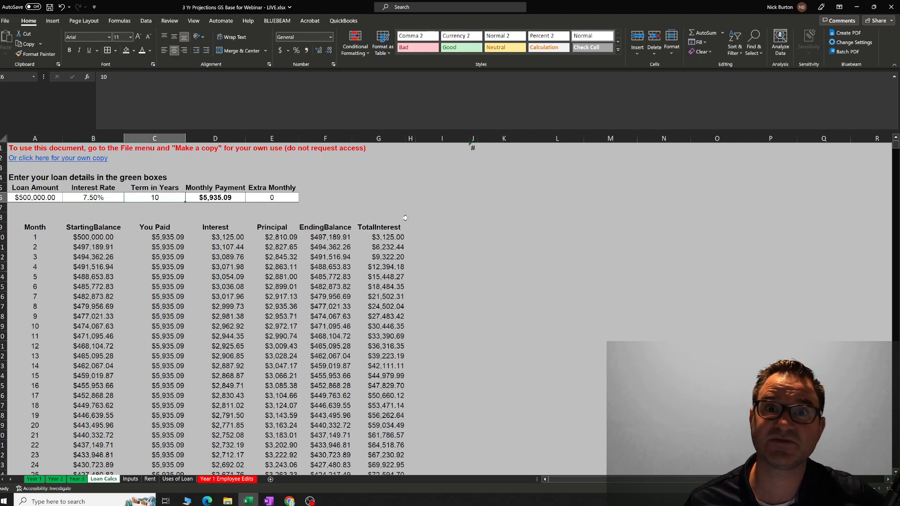
key("Tab")
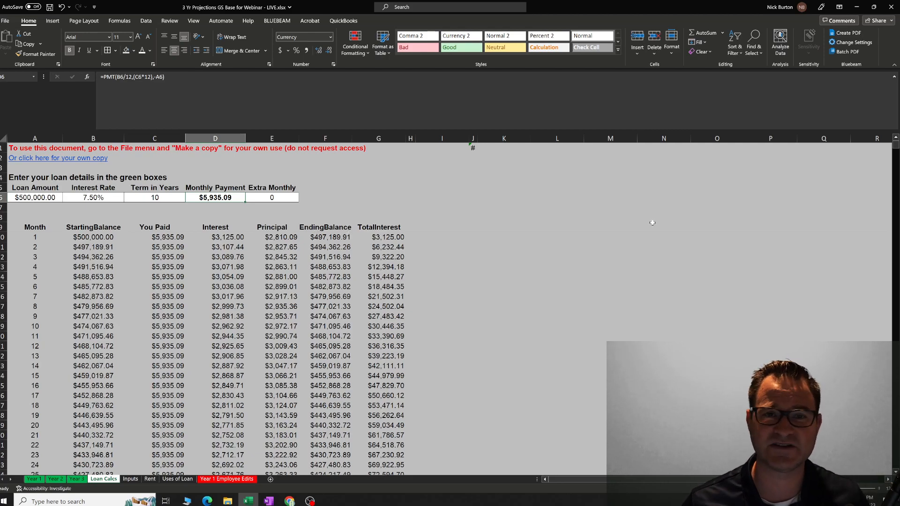
left_click(462, 200)
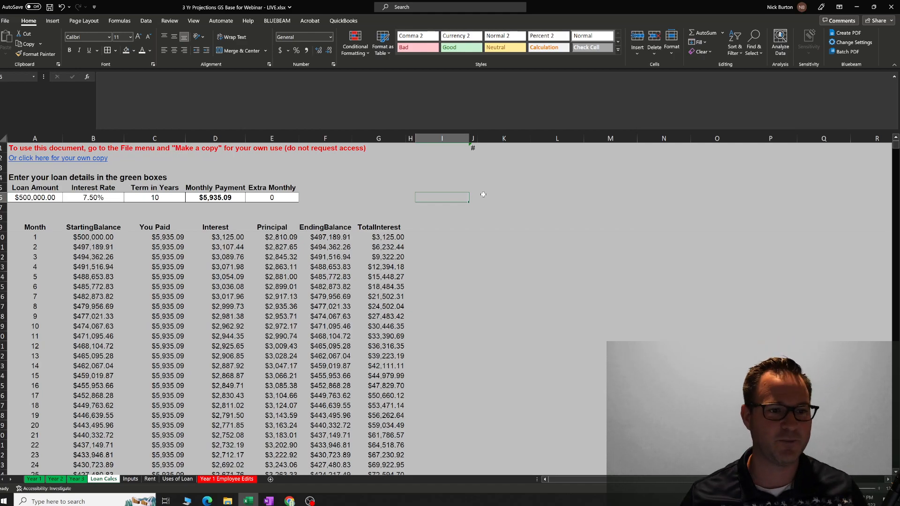
left_click(261, 198)
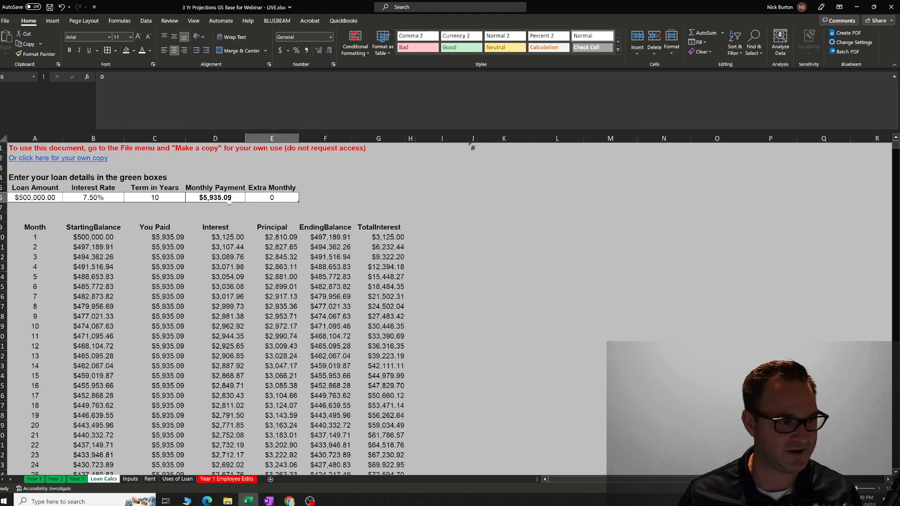
left_click(39, 197)
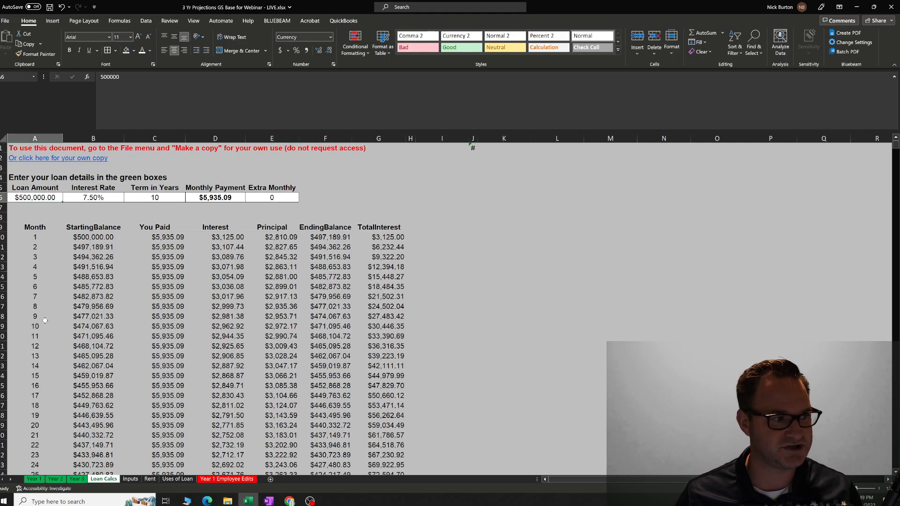
Find Loan Interest under Deductions on the Year 1 sheet and inspect its first-month link to Loan Calcs.
left_click(32, 479)
scroll(100, 362, "down", 9)
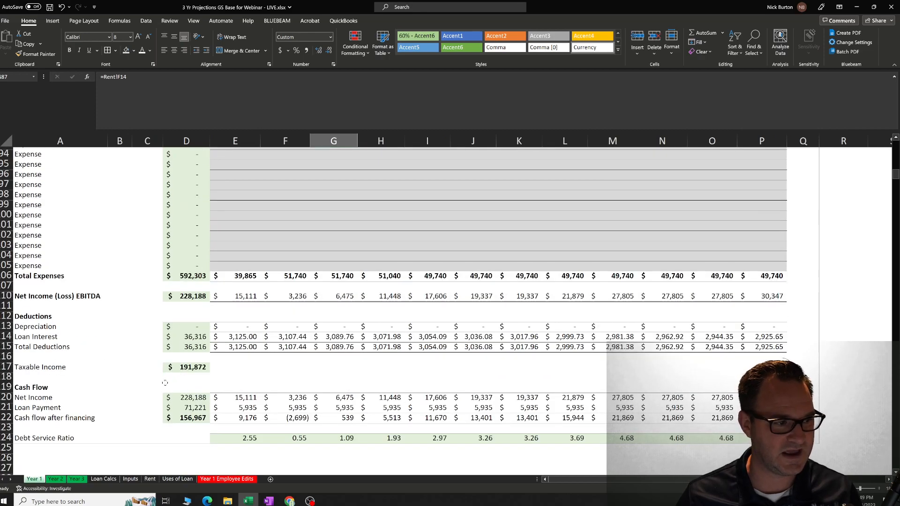
left_click(56, 341)
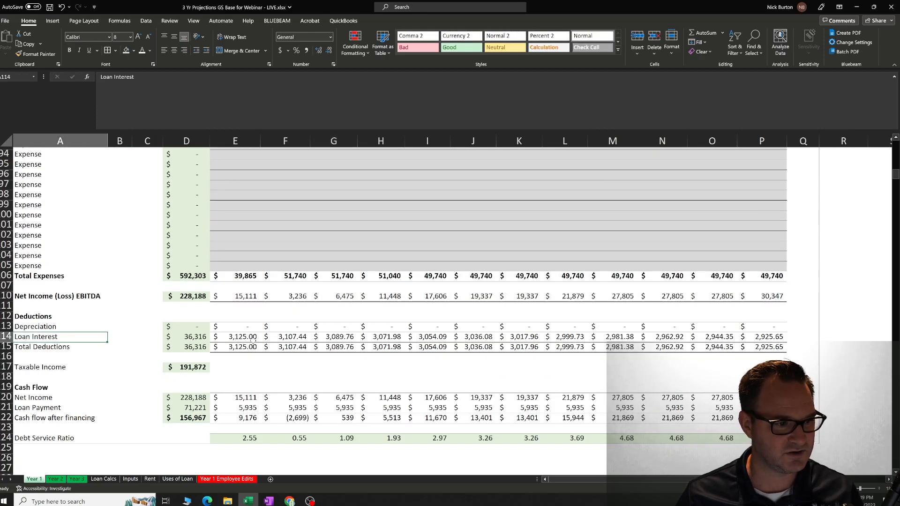
left_click(254, 340)
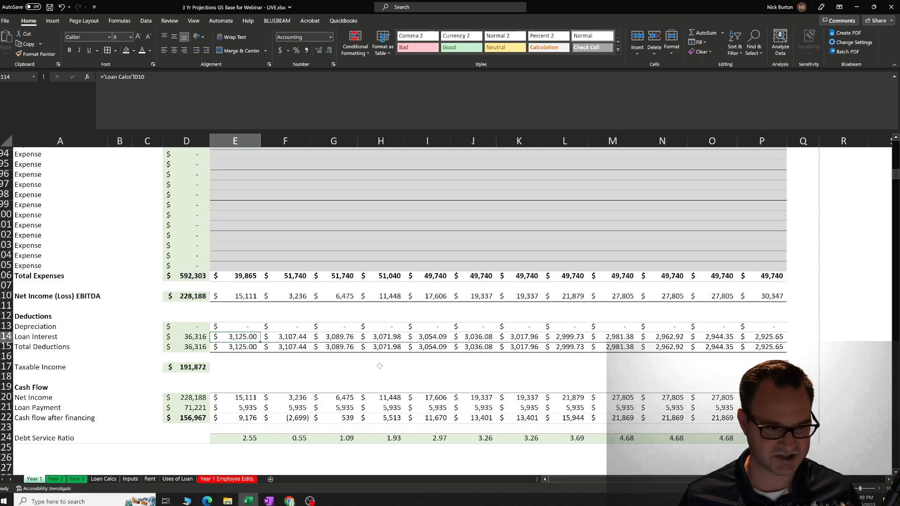
Check the monthly Loan Interest cells across Year 1 through December for their links to the Loan Calcs sheet.
key("Right")
key("Right")
key("Right")
key("Right")
key("Right")
key("Right")
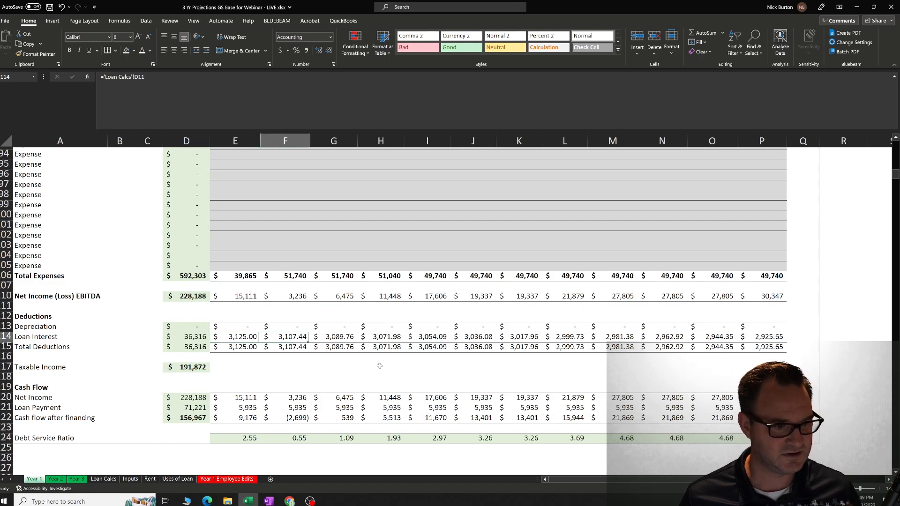
key("Left")
key("Left")
key("Left")
key("Left")
key("Left")
key("Left")
key("Left")
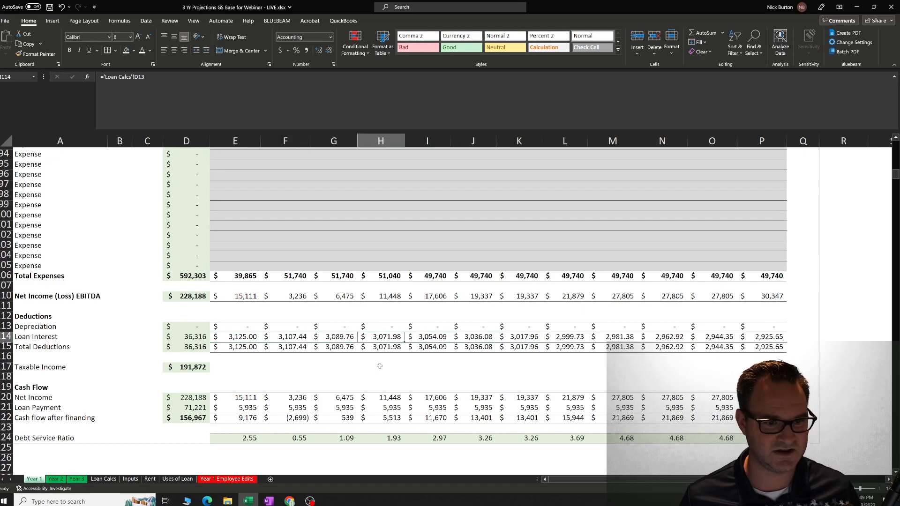
key("Right")
key("Right")
key("Right")
key("Right")
key("Right")
key("Right")
key("Right")
key("Right")
key("Right")
key("Right")
key("Right")
key("Right")
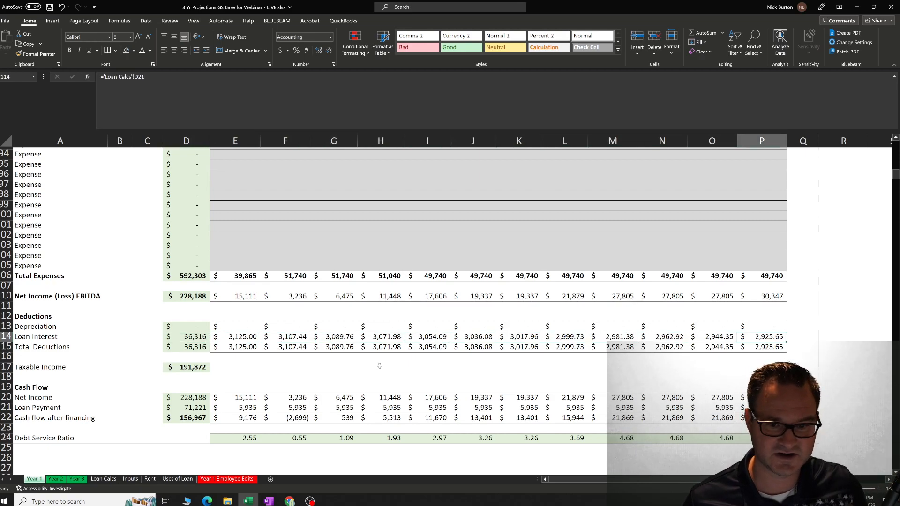
Trace the first-month cash flow Net Income back through Net Income (Loss) EBITDA to the Total Revenue and Gross Profit formulas.
left_click(62, 400)
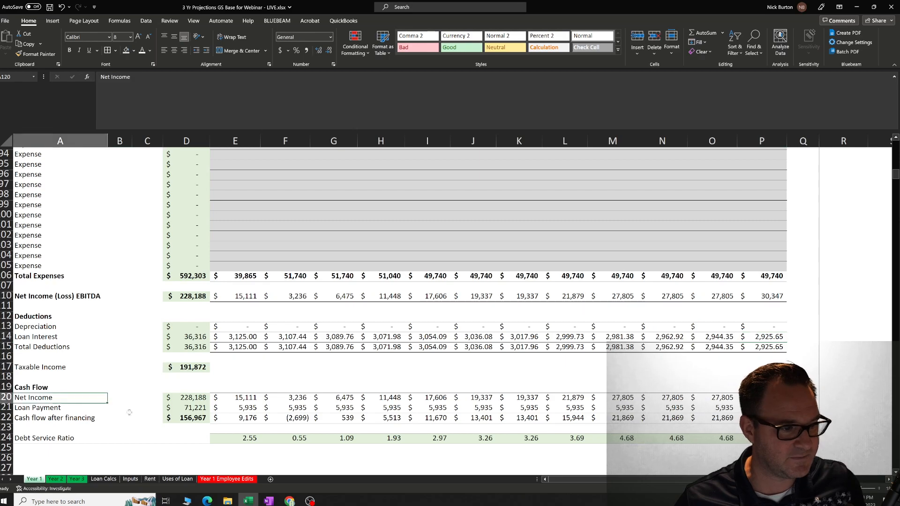
left_click(235, 400)
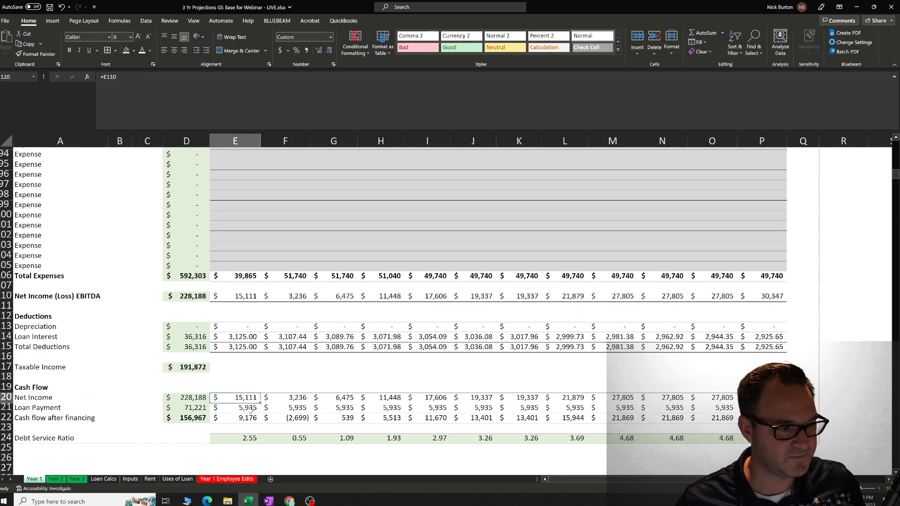
left_click(245, 297)
scroll(250, 291, "up", 20)
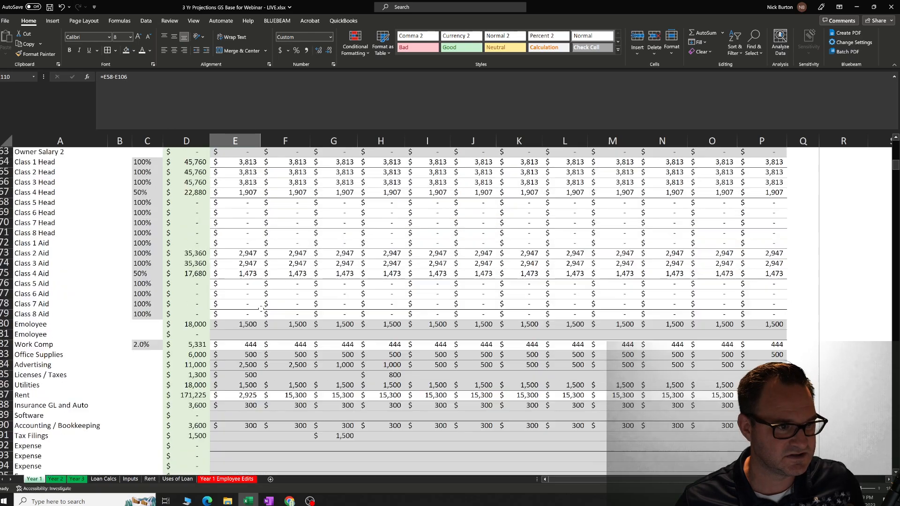
scroll(260, 317, "up", 6)
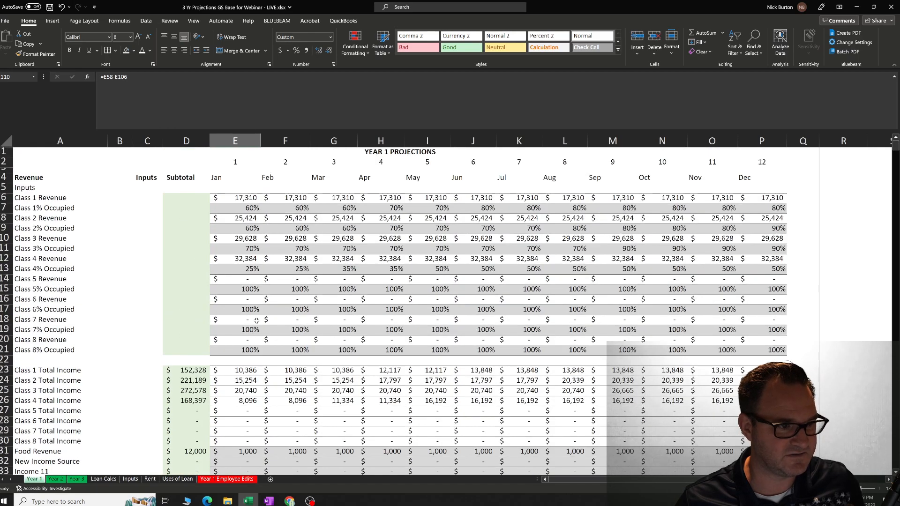
scroll(255, 321, "down", 6)
left_click(249, 345)
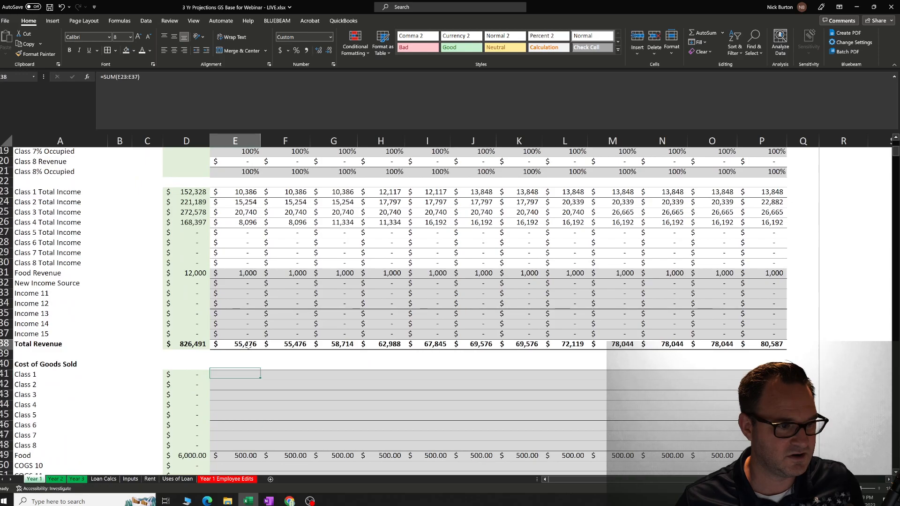
scroll(251, 351, "down", 9)
left_click(245, 281)
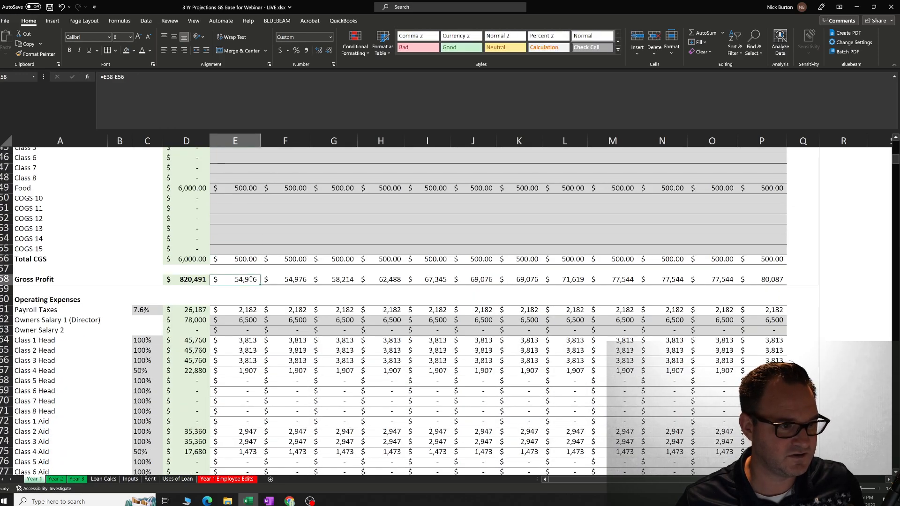
Inspect the first-month Total Expenses formula and the Net Income (Loss) EBITDA formula that subtracts it from Gross Profit.
scroll(251, 281, "down", 7)
scroll(253, 285, "down", 12)
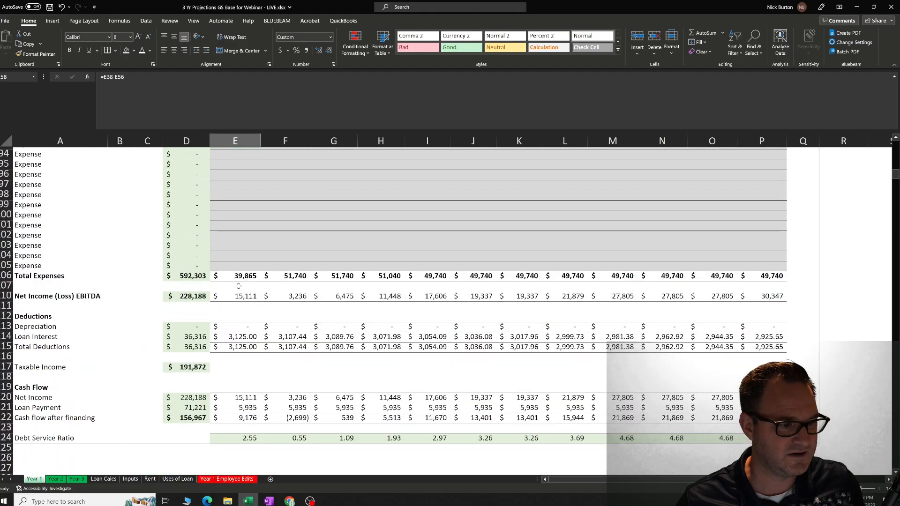
left_click(235, 276)
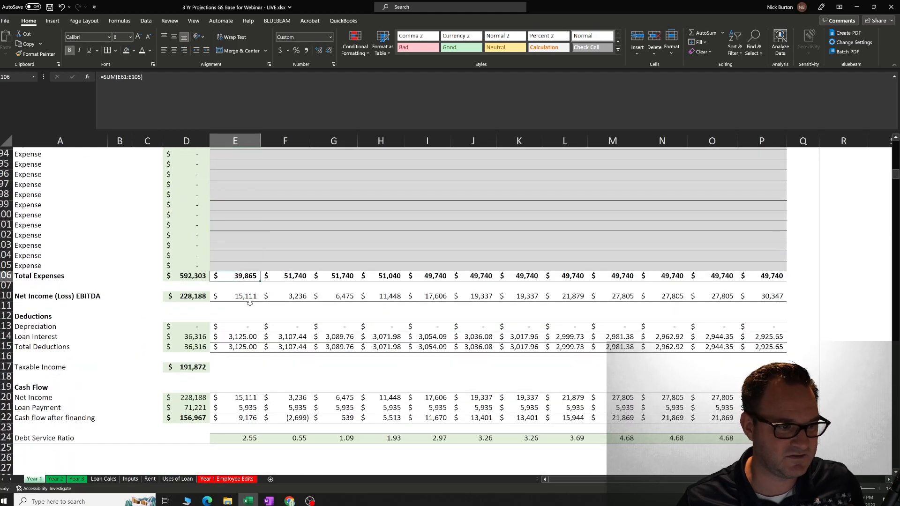
scroll(255, 272, "up", 6)
scroll(255, 272, "down", 6)
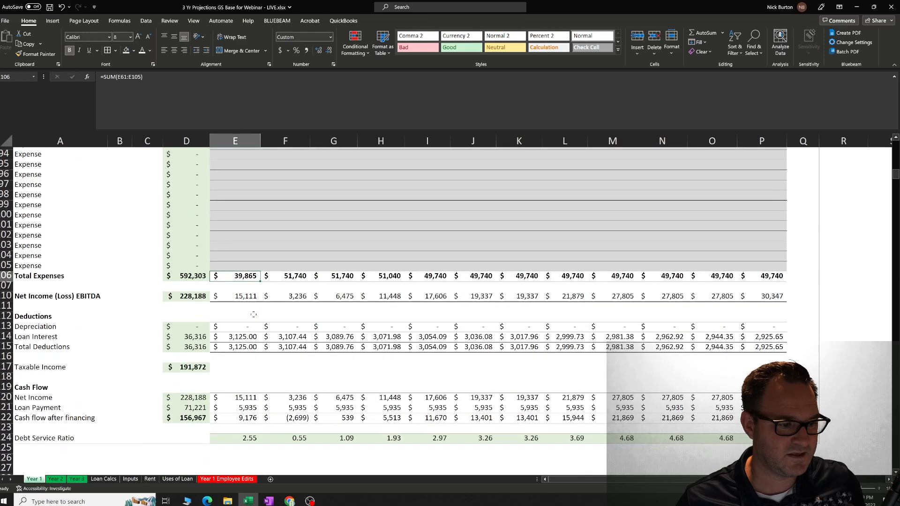
left_click(247, 295)
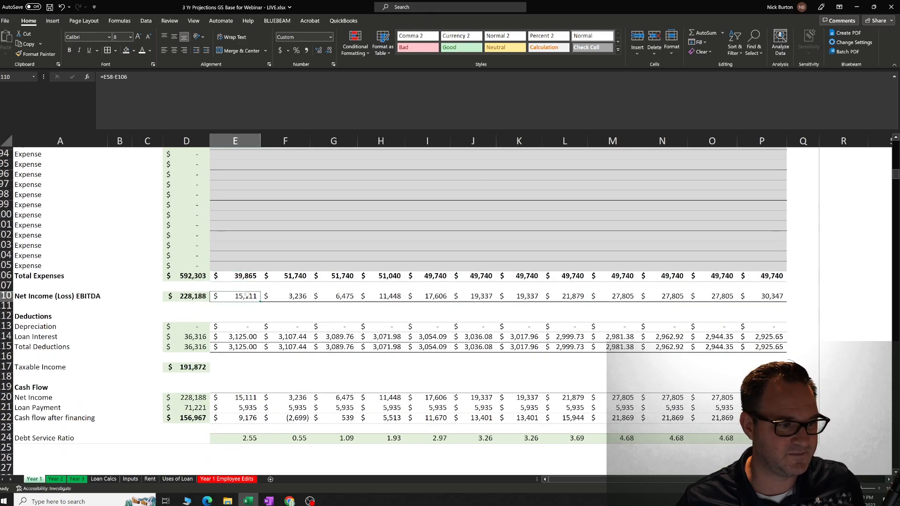
Select the Net Income row under Cash Flow and compare the first-month Loan Payment with the Loan Interest deduction.
left_click(6, 397)
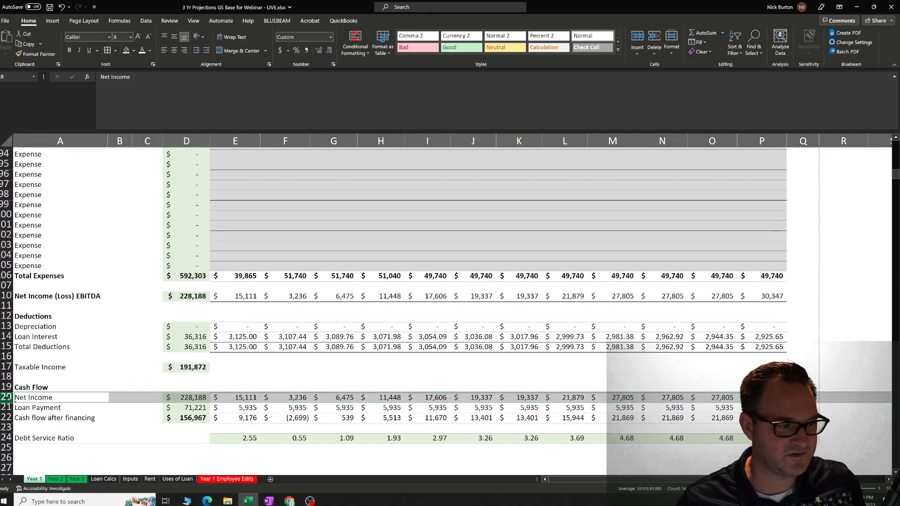
left_click(249, 407)
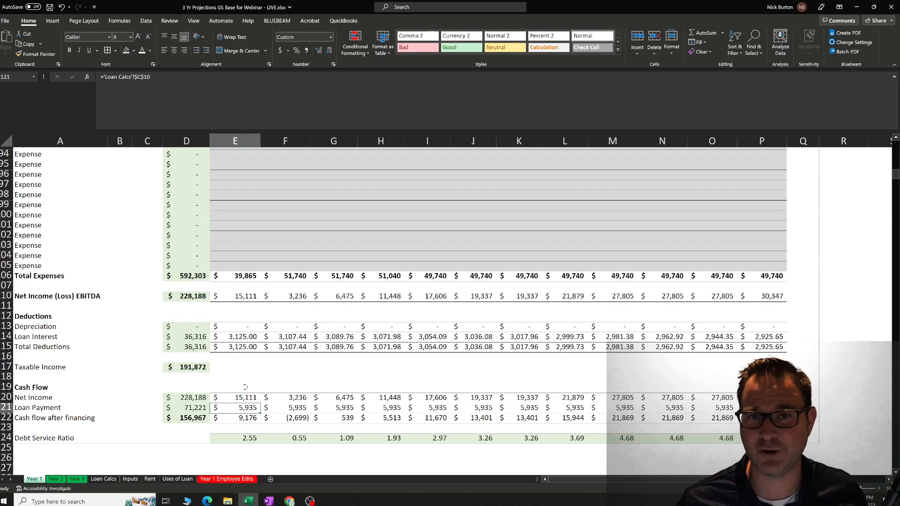
left_click(249, 335)
left_click(219, 366)
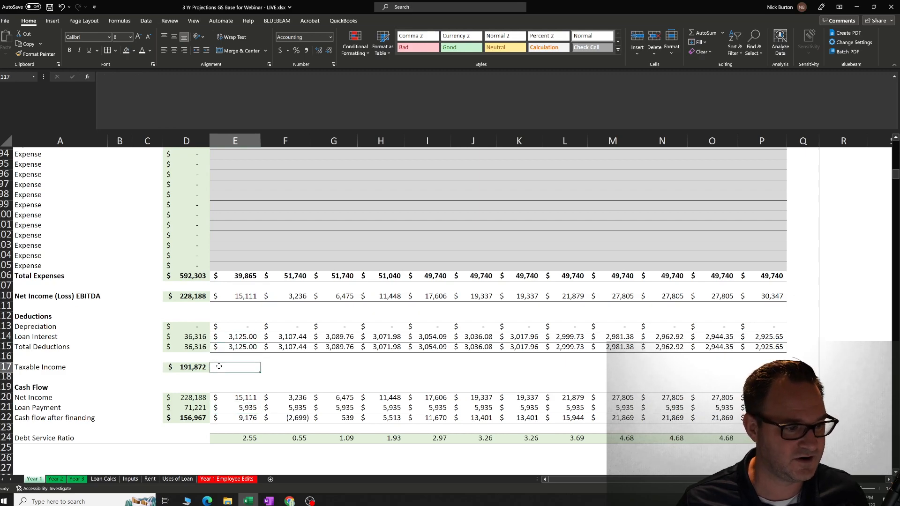
Inspect January's Net Income, Loan Payment and Cash flow after financing cells, plus February's cash flow after financing.
left_click(47, 399)
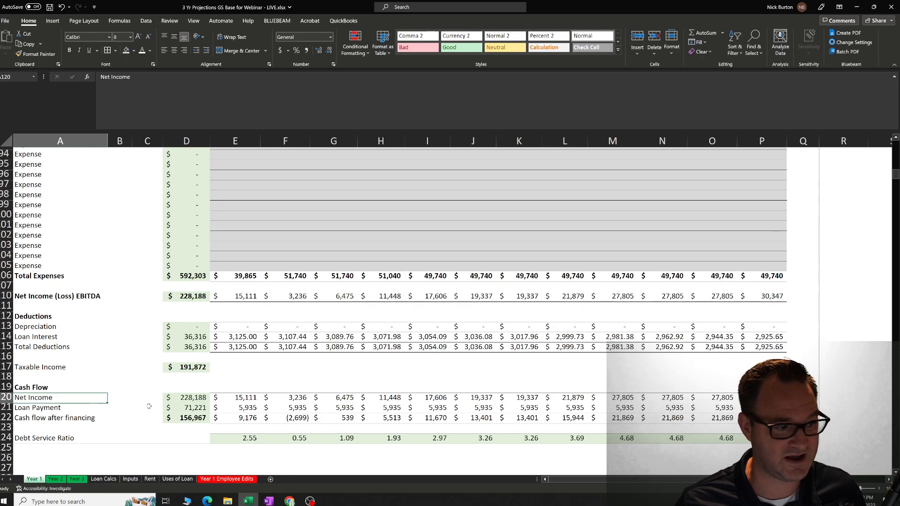
left_click(237, 400)
left_click(238, 410)
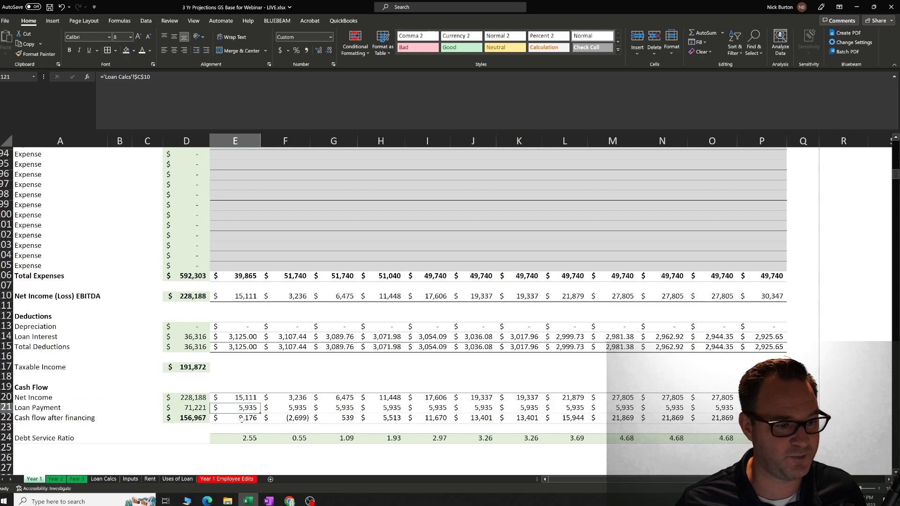
left_click(238, 419)
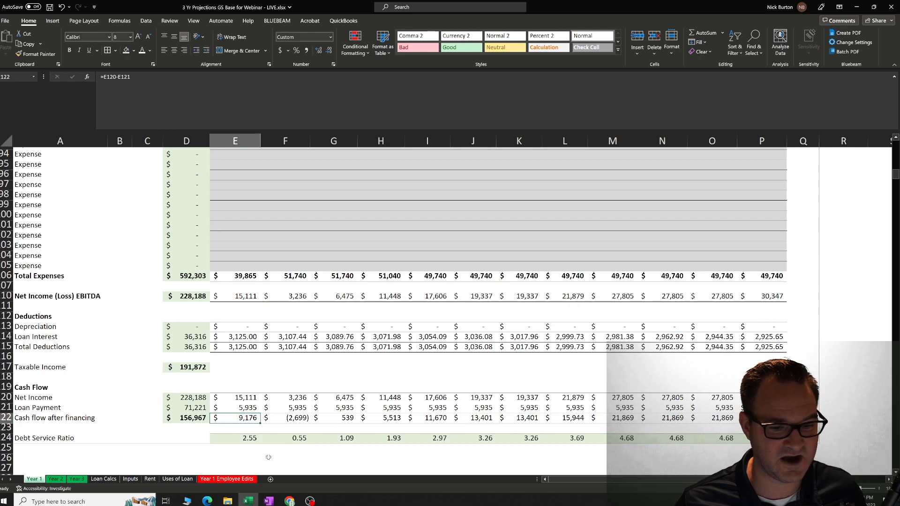
left_click(293, 419)
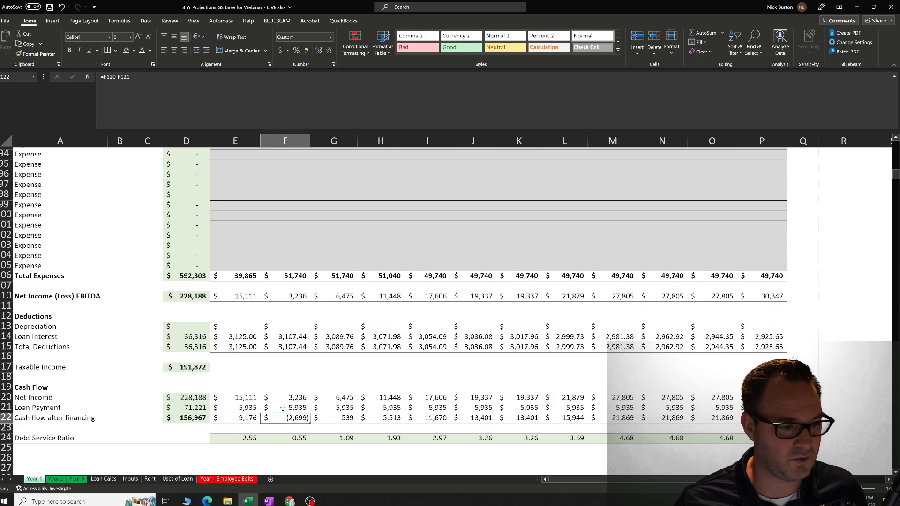
left_click(254, 409)
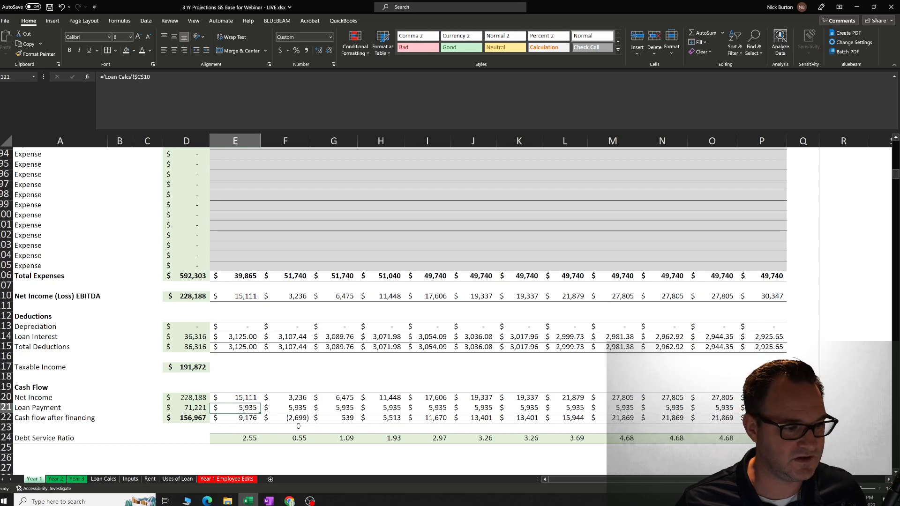
Review the Year 1 sheet from the deductions and operating expenses up to class occupancy, class income and Total Revenue.
scroll(254, 397, "up", 2)
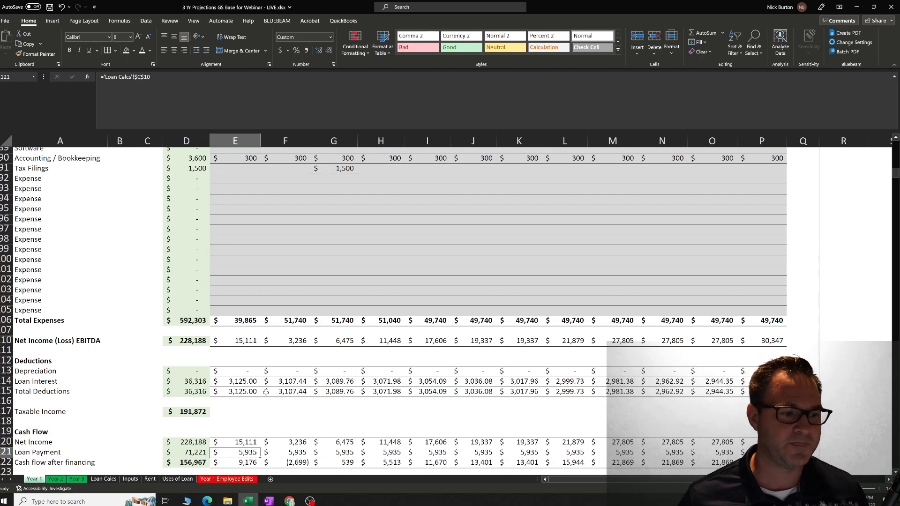
left_click(283, 410)
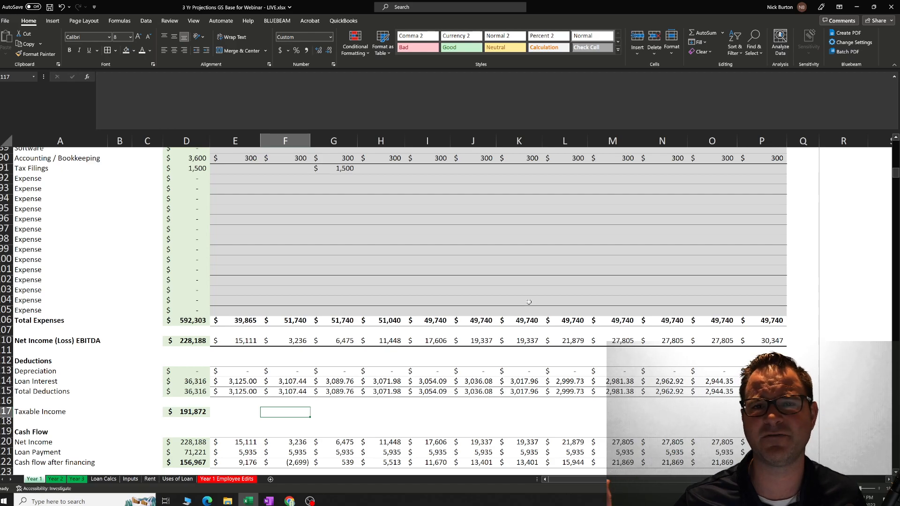
scroll(519, 288, "up", 6)
scroll(519, 288, "up", 20)
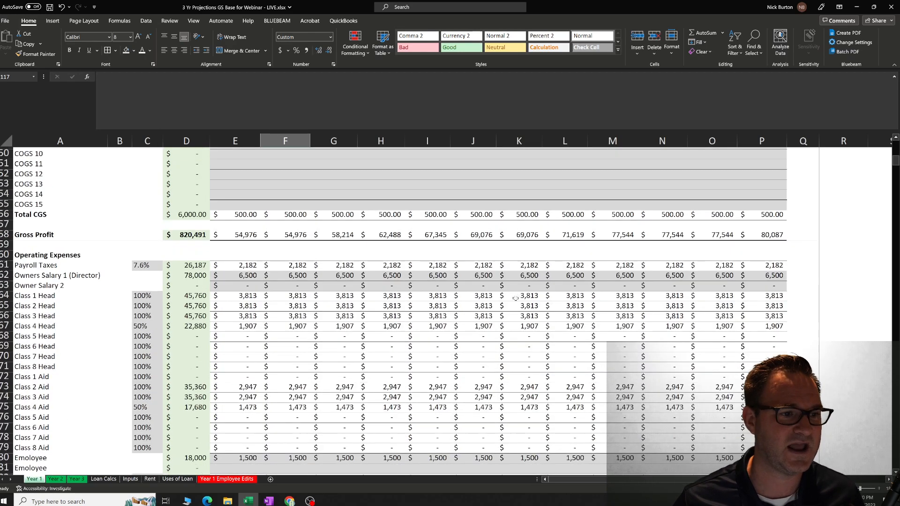
scroll(443, 318, "down", 2)
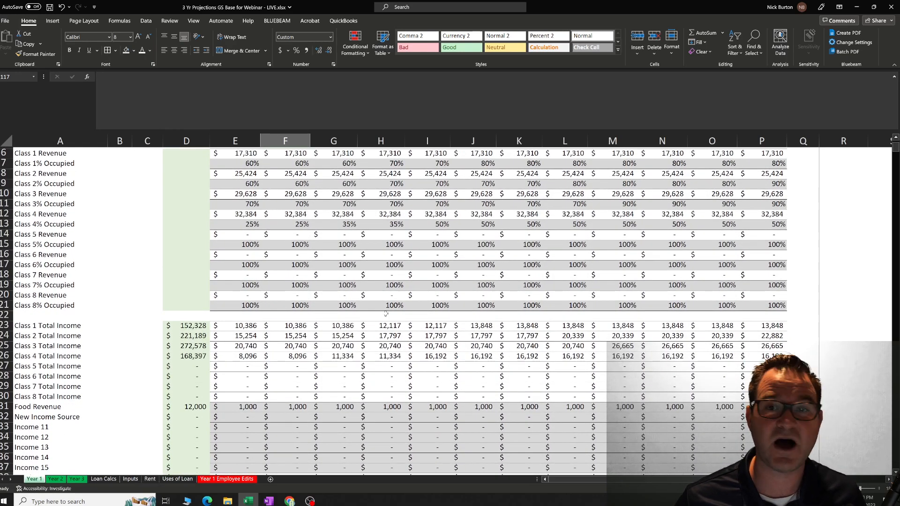
scroll(375, 337, "up", 2)
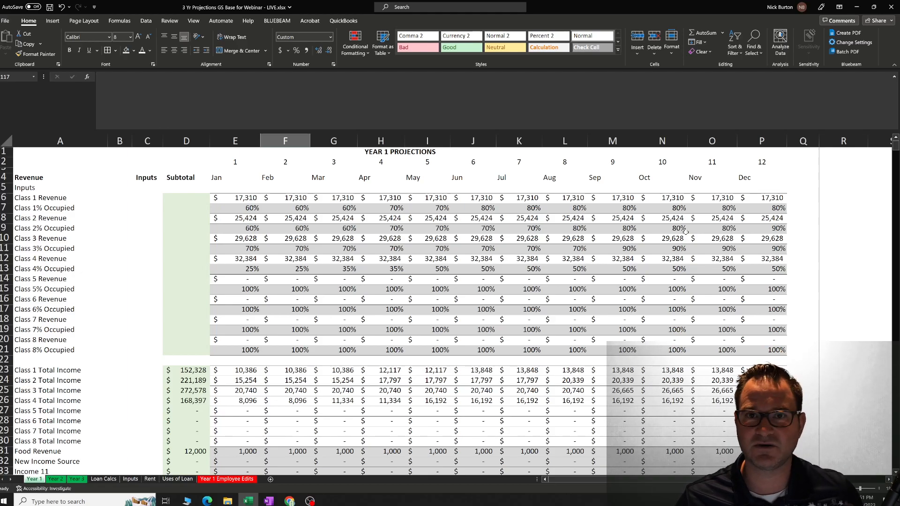
scroll(582, 287, "down", 5)
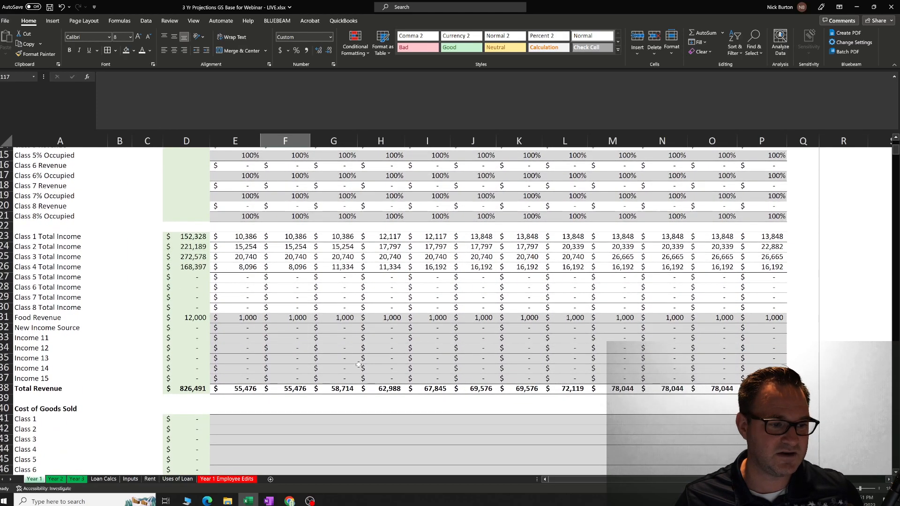
Set the Loan Amount on the Loan Calcs sheet to 150000.
left_click(103, 479)
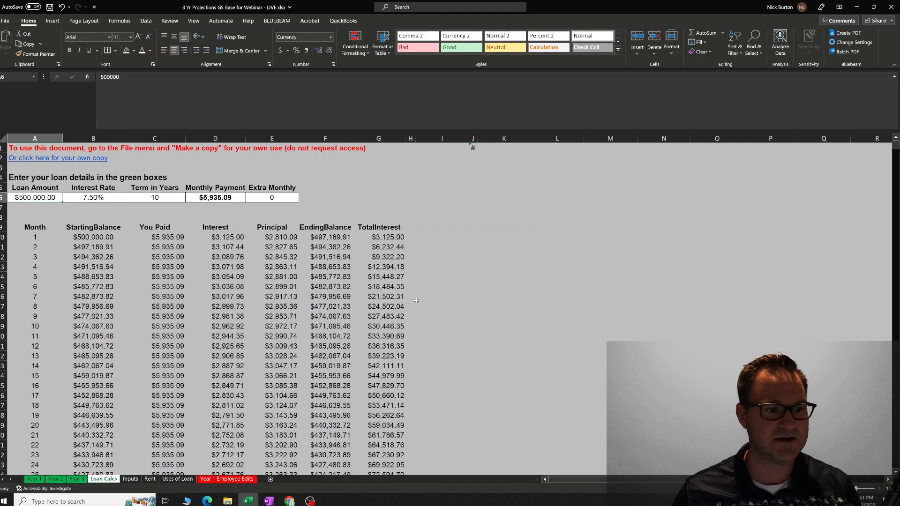
left_click(468, 273)
left_click(456, 228)
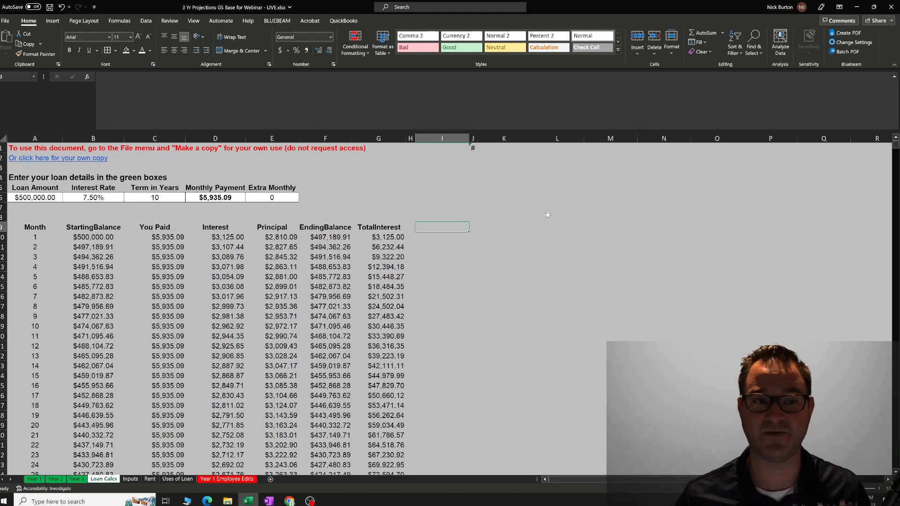
left_click(56, 198)
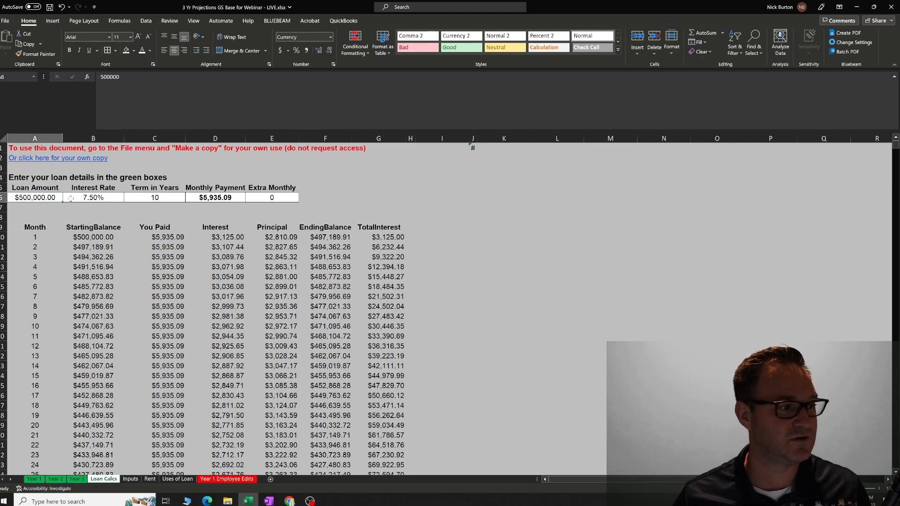
type("150,00")
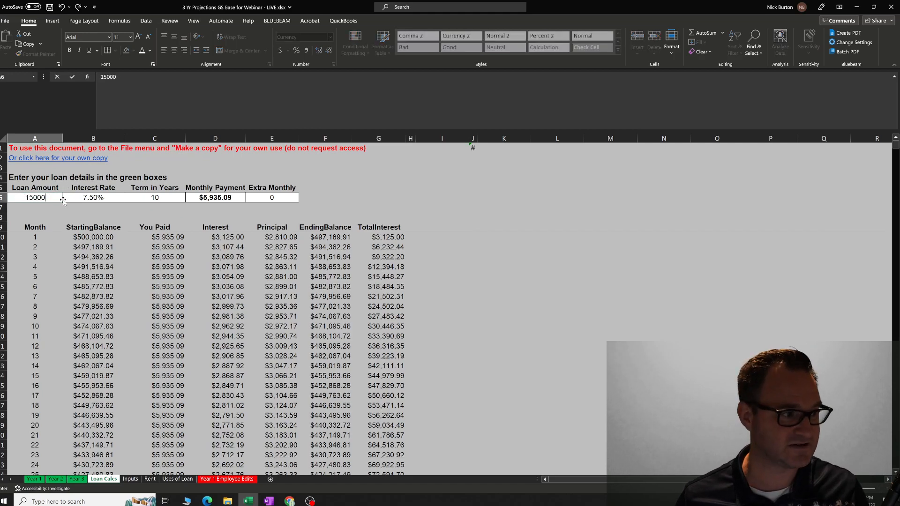
type("0")
key("Return")
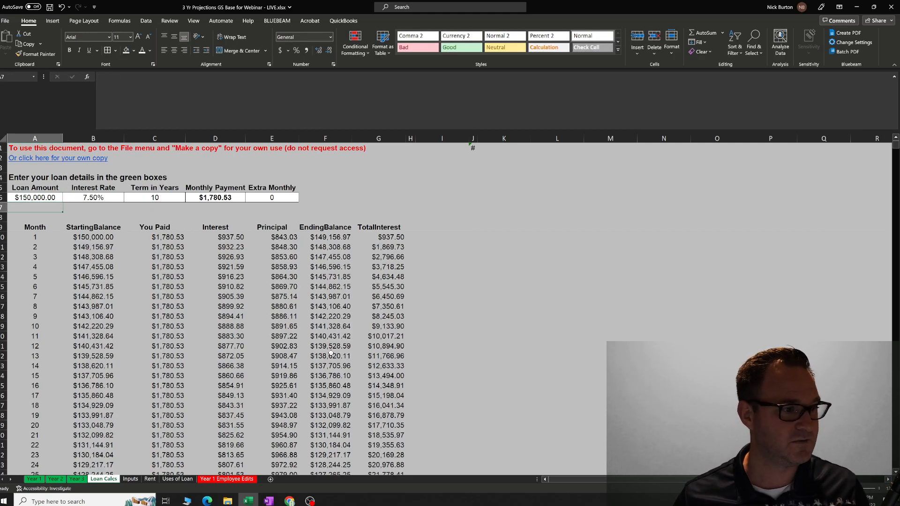
Return to the Year 1 sheet and review Loan Interest, Loan Payment, Cash flow after financing and the Debt Service Ratio.
left_click(33, 479)
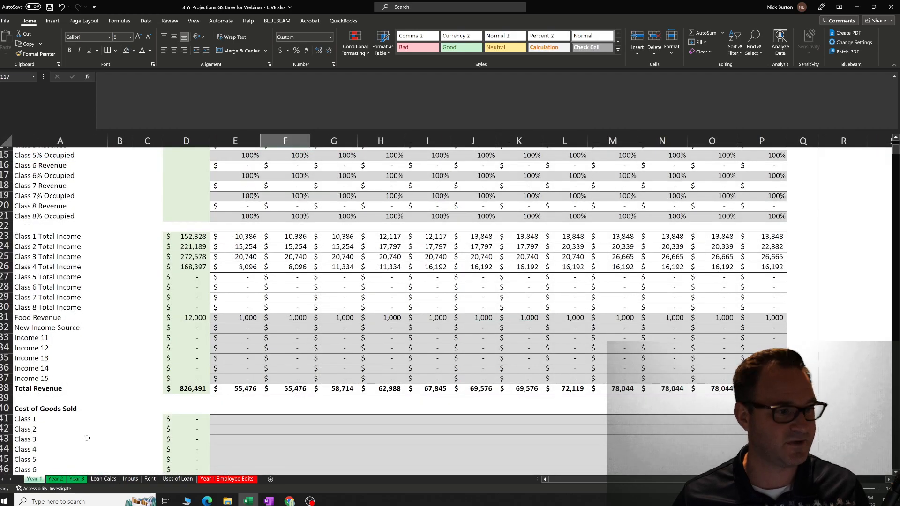
scroll(257, 360, "down", 13)
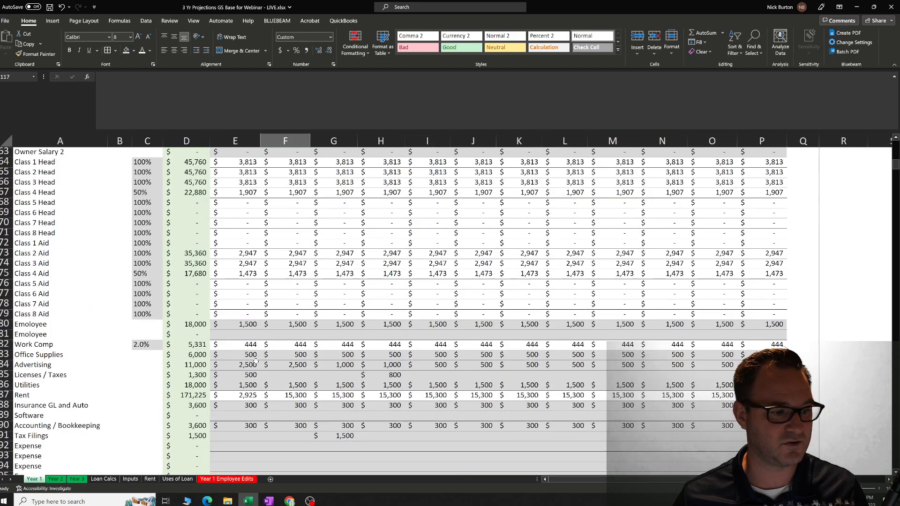
scroll(257, 361, "down", 14)
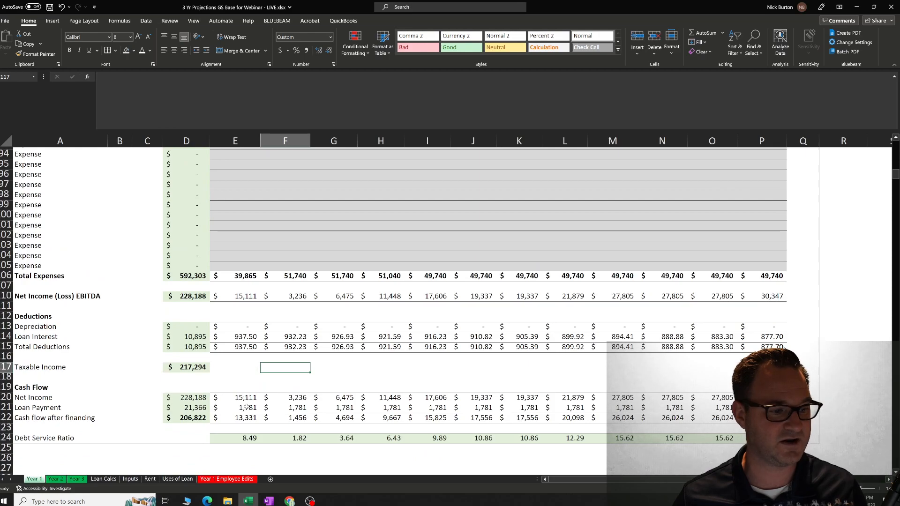
Inspect the yearly Cash flow after financing subtotal and the spare Expense rows on the Year 1 sheet.
left_click(188, 418)
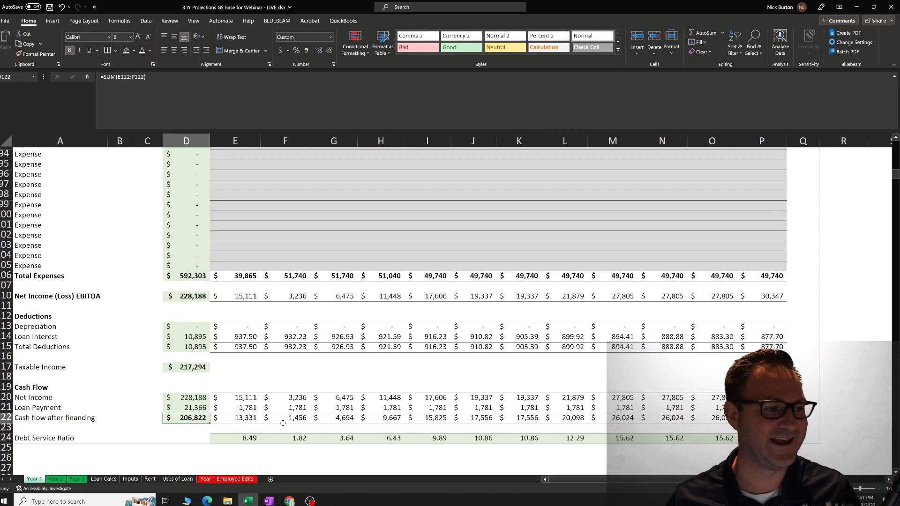
scroll(29, 279, "up", 4)
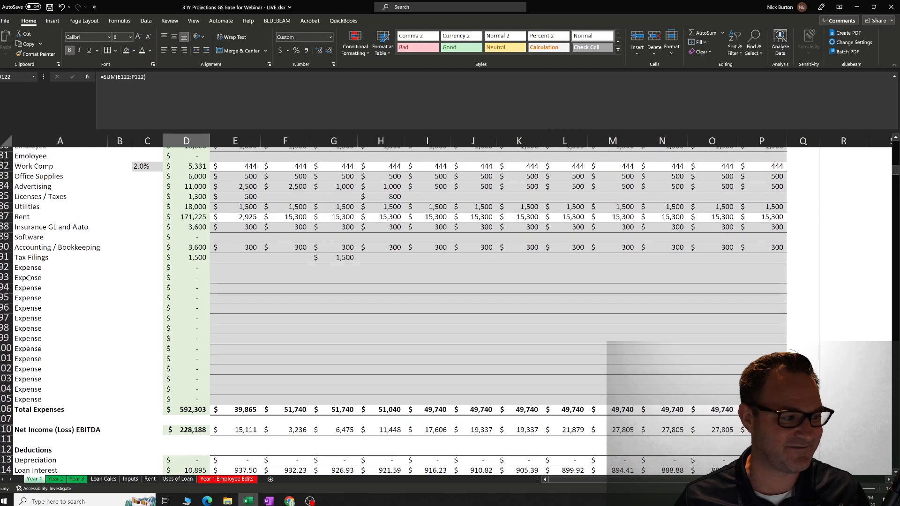
left_click_drag(29, 279, 29, 359)
left_click(286, 309)
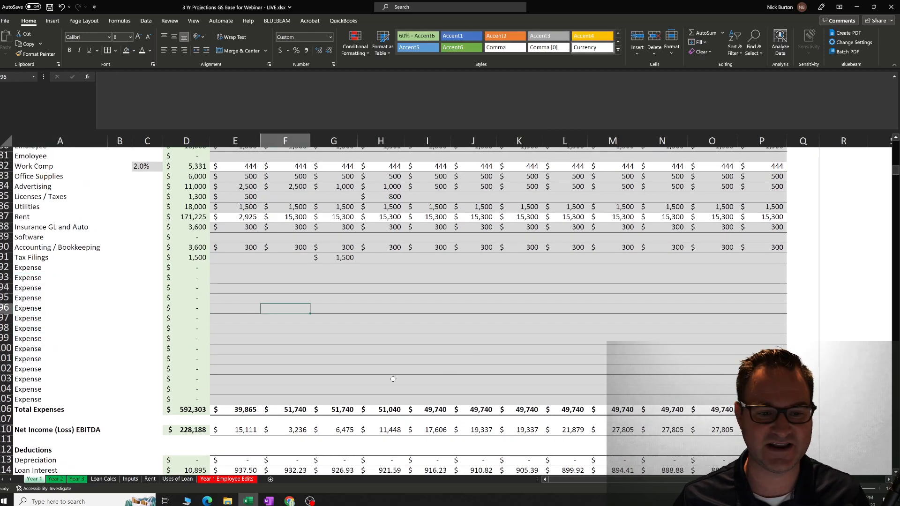
scroll(394, 379, "down", 2)
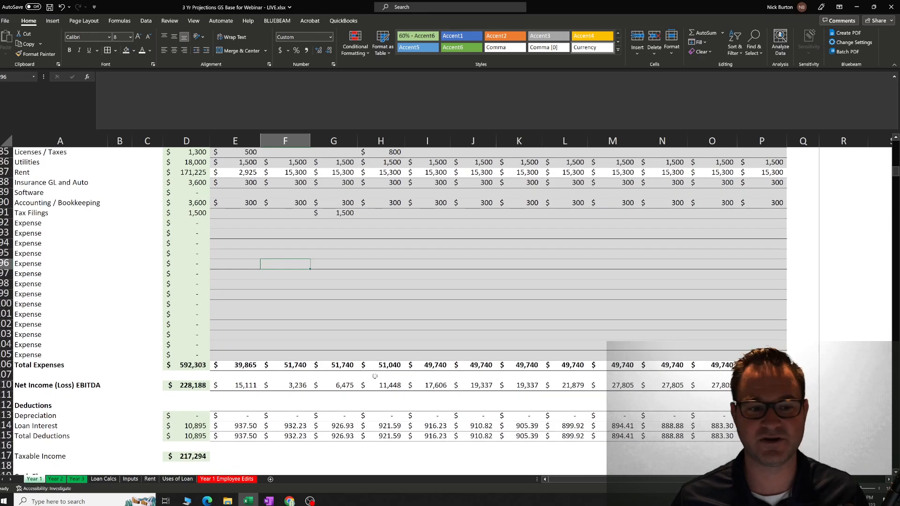
scroll(375, 377, "down", 3)
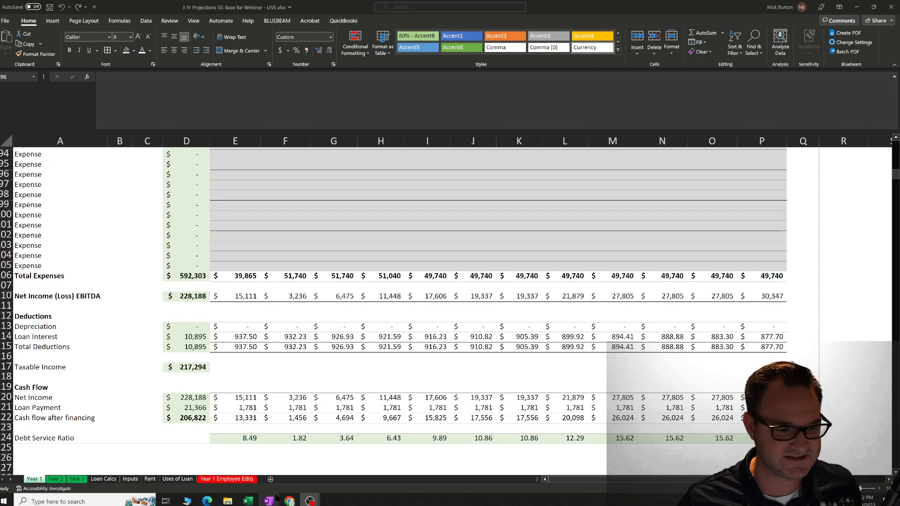
View the Year 1 Employee Edits and Inputs sheets, and examine the Class Head and Class Aid wage rows and formulas on Year 1.
left_click(227, 482)
left_click(226, 482)
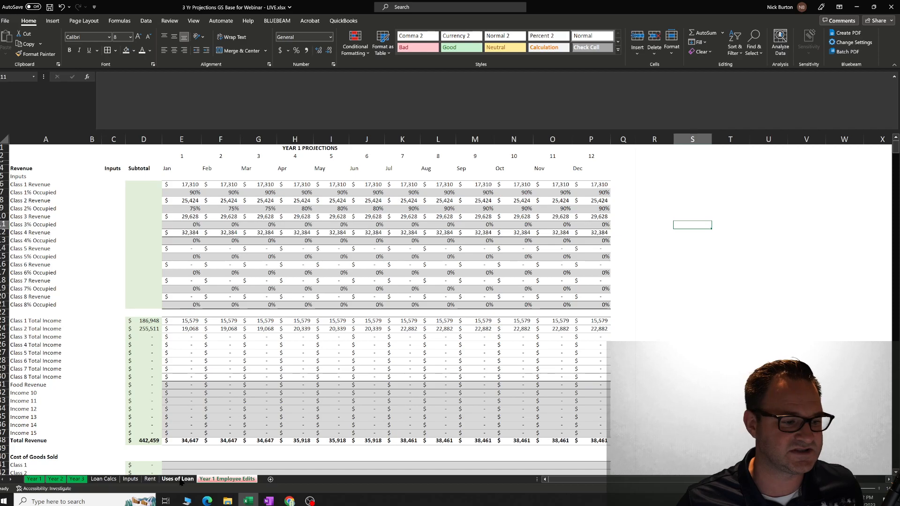
left_click(130, 480)
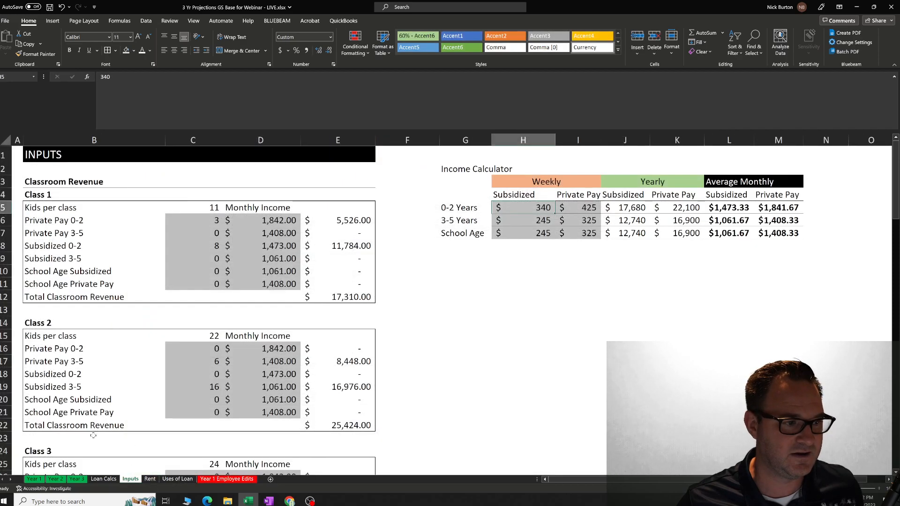
left_click(34, 479)
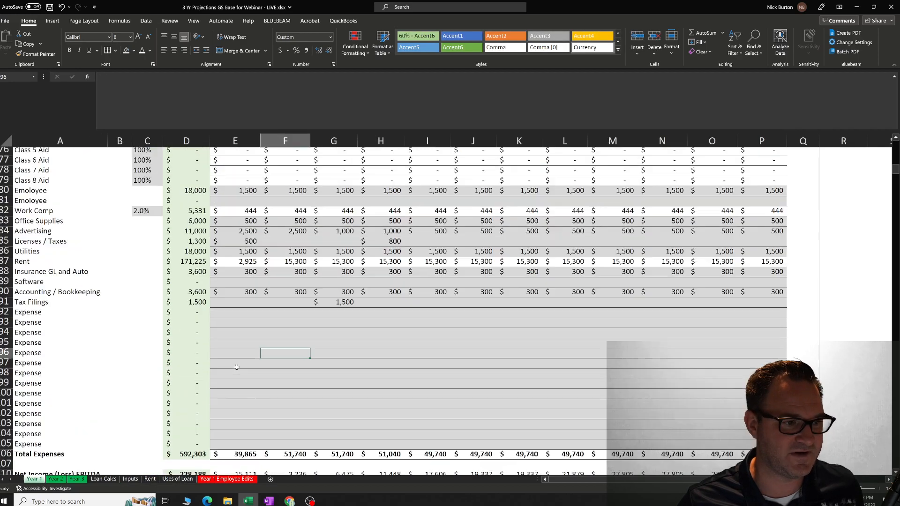
scroll(96, 267, "up", 7)
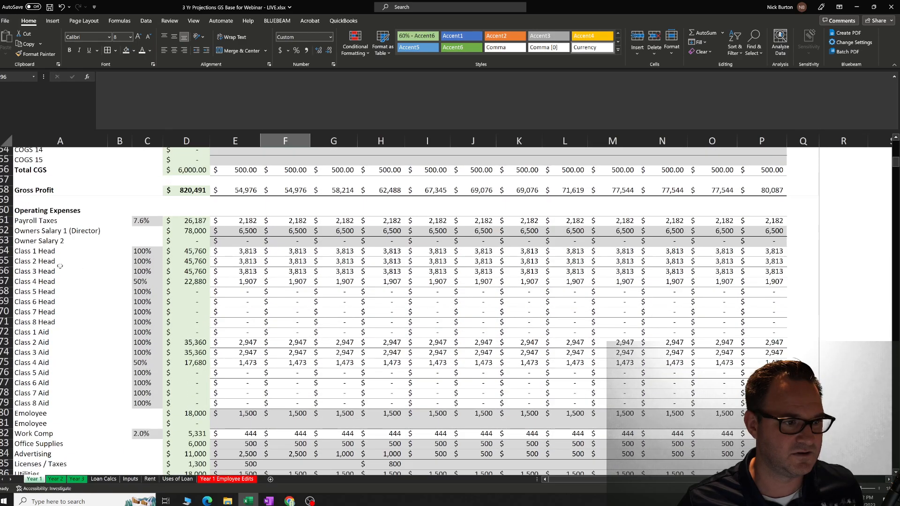
left_click_drag(39, 254, 42, 403)
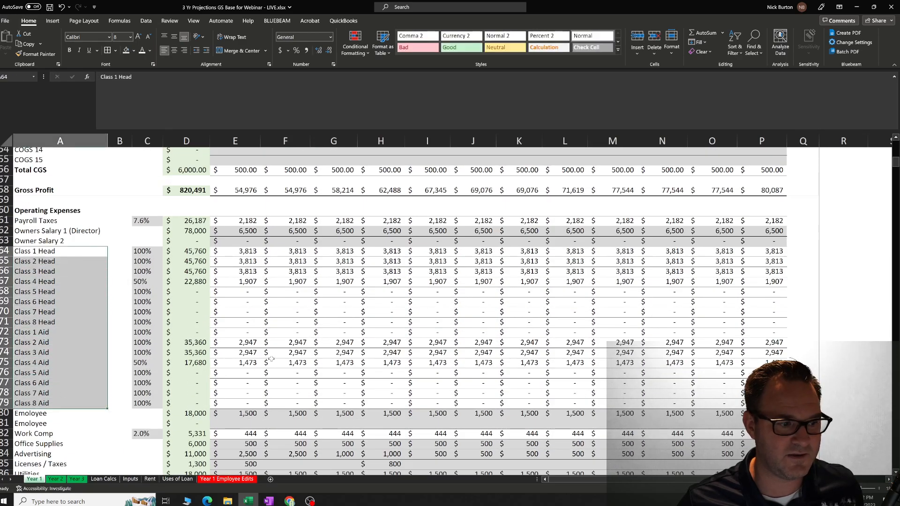
left_click(298, 349)
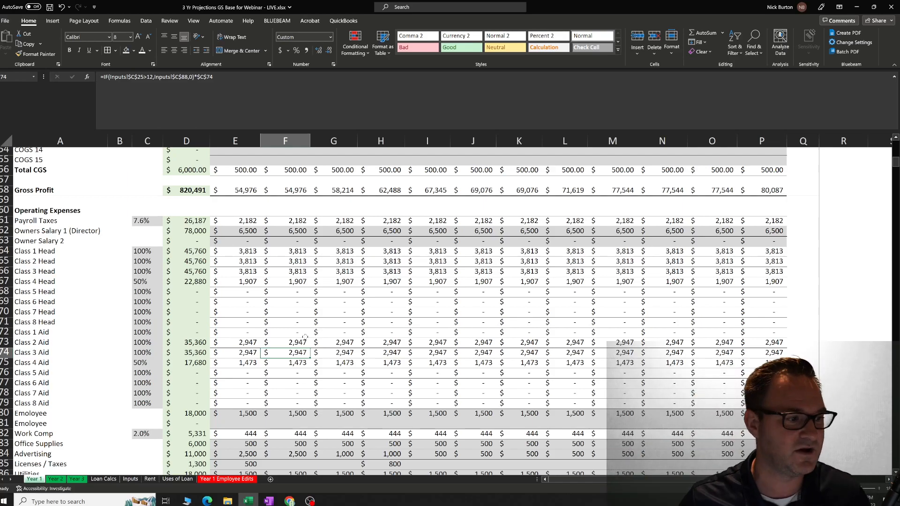
left_click_drag(34, 253, 34, 343)
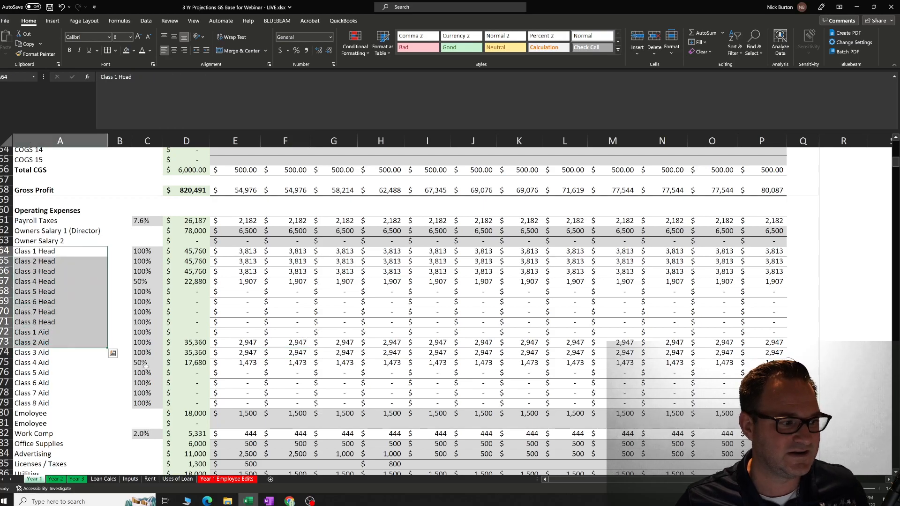
left_click(218, 324)
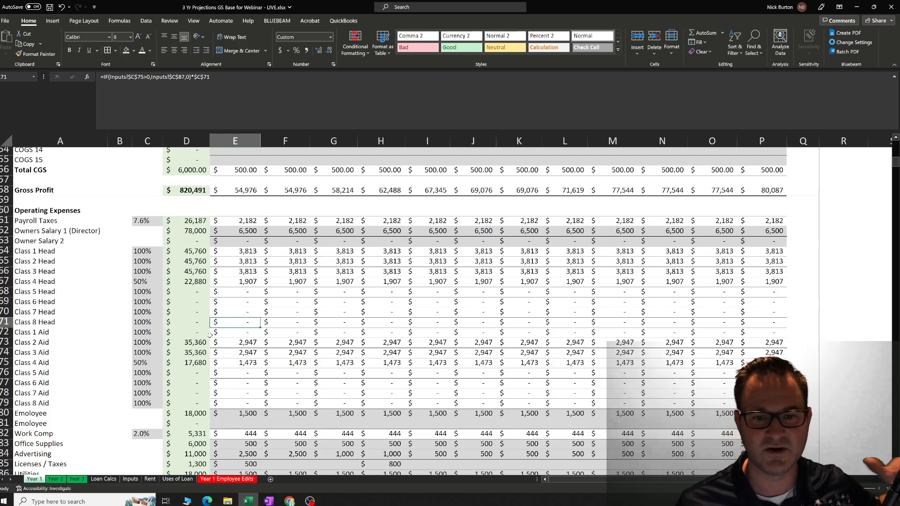
Compare the revenue and occupancy layout of the Year 1 Employee Edits sheet with that of the Year 1 sheet.
left_click(235, 480)
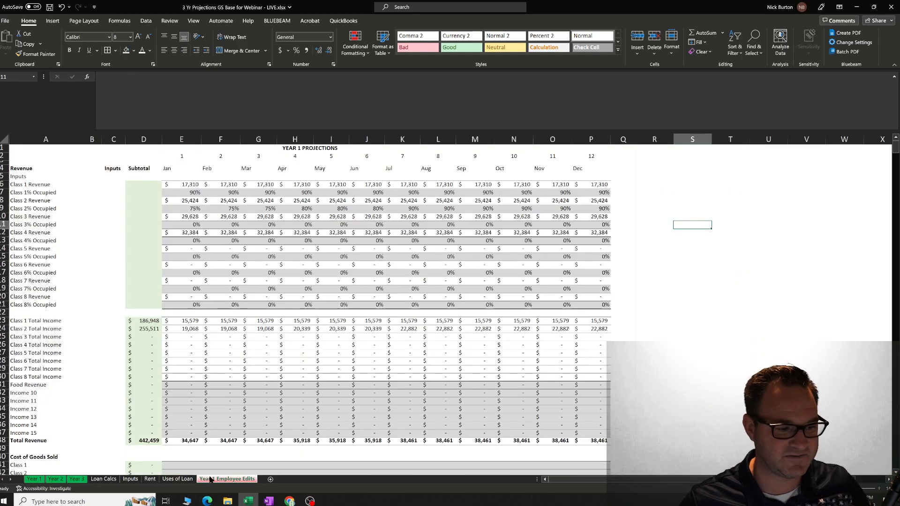
left_click(178, 479)
left_click(216, 479)
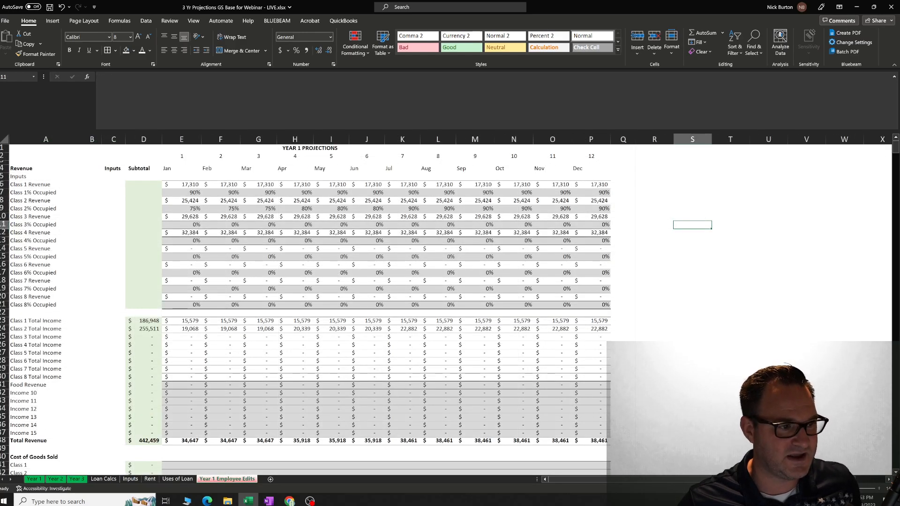
scroll(643, 461, "up", 2)
scroll(643, 461, "up", 2)
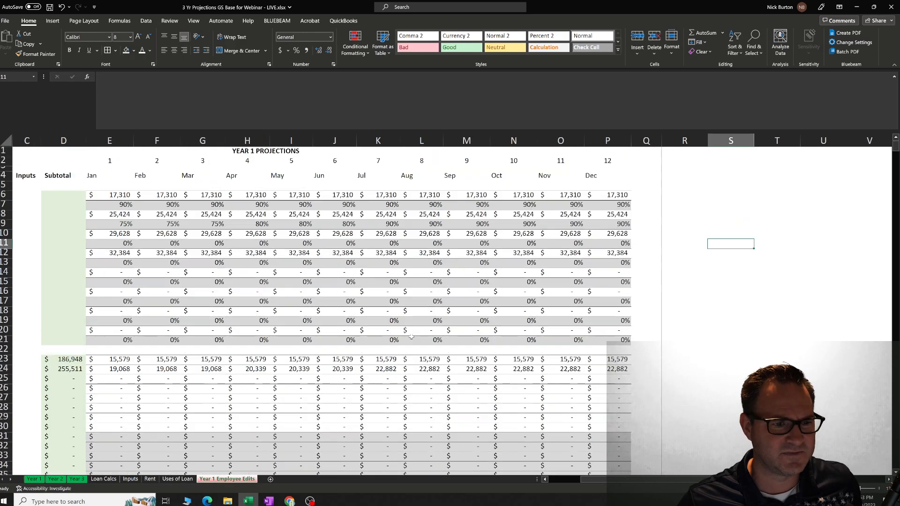
left_click_drag(637, 480, 602, 480)
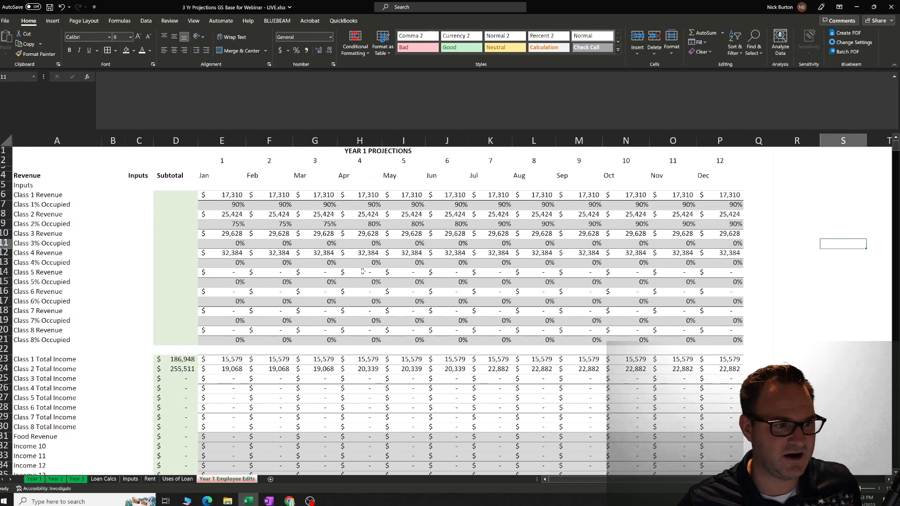
left_click(34, 480)
scroll(317, 330, "up", 15)
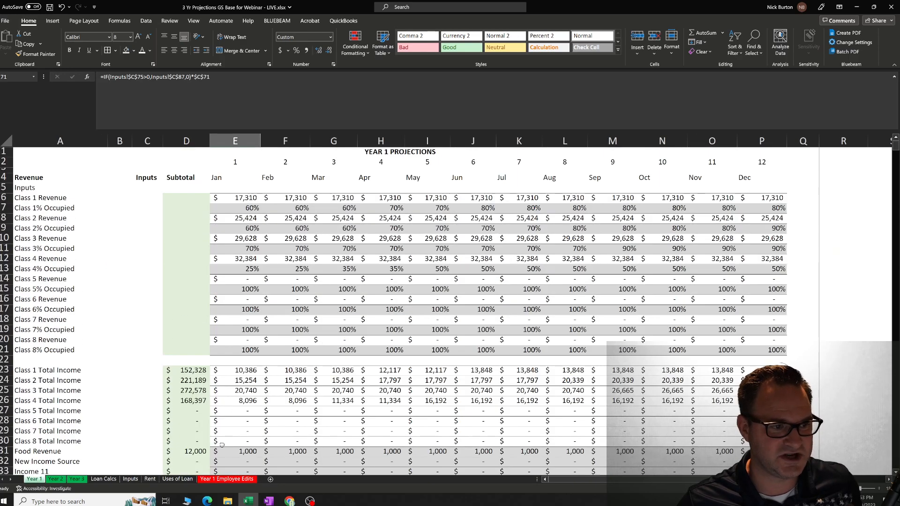
Clear the contents of the monthly Class 1 Head through Class 8 Aid cells, E64:P79, on the Year 1 Employee Edits sheet.
left_click(221, 480)
scroll(197, 397, "down", 3)
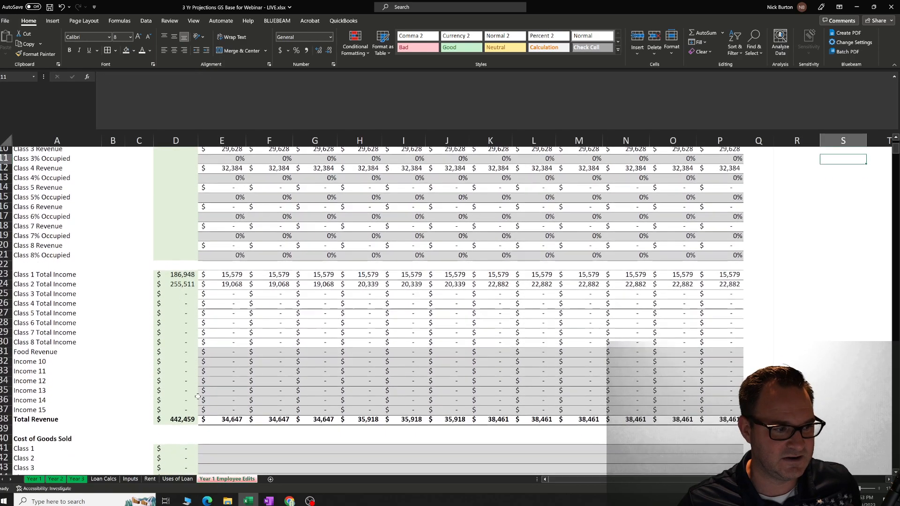
scroll(197, 397, "down", 14)
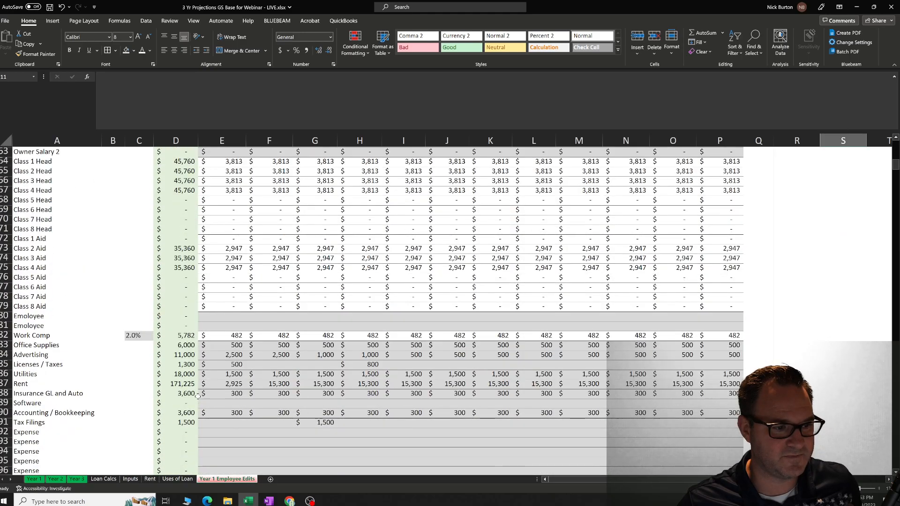
scroll(197, 396, "up", 3)
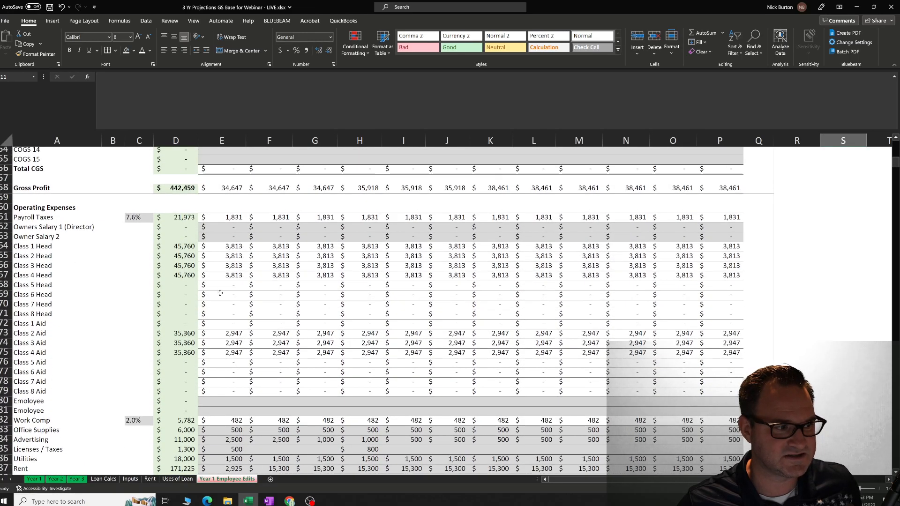
left_click(265, 296)
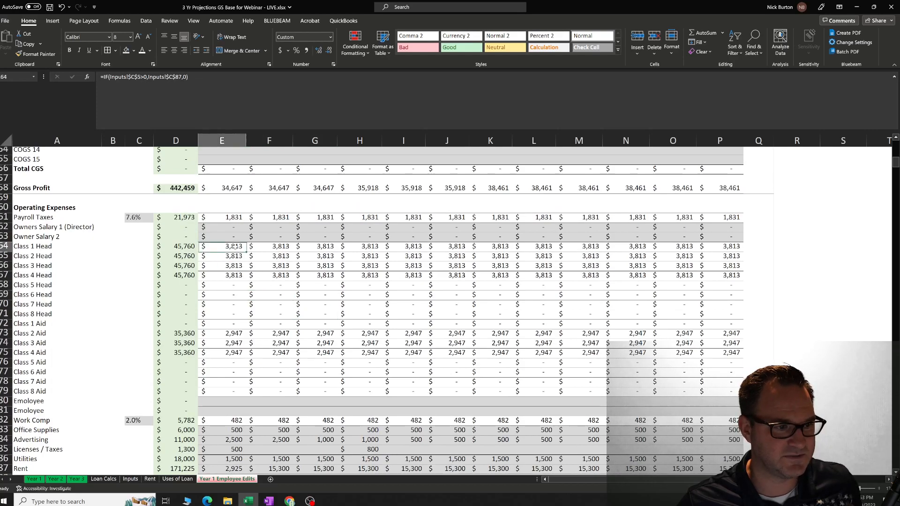
key("Down")
left_click_drag(230, 248, 722, 391)
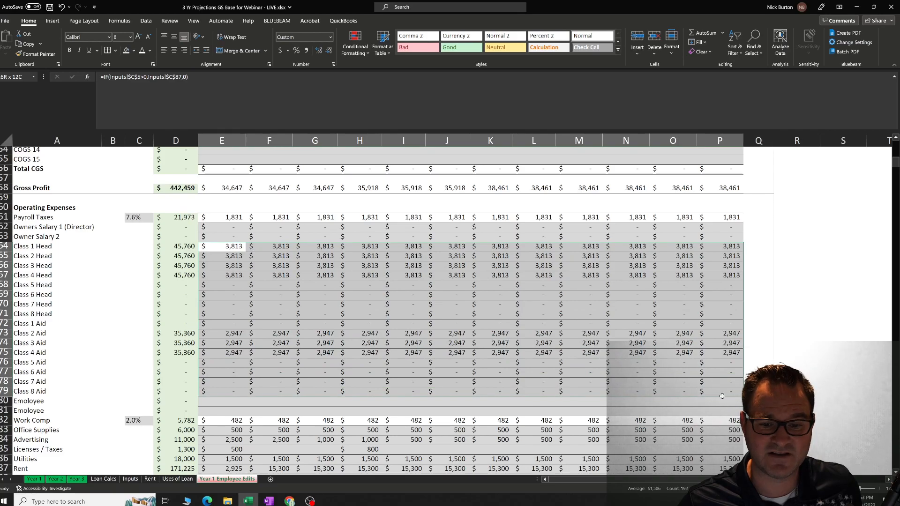
right_click(309, 286)
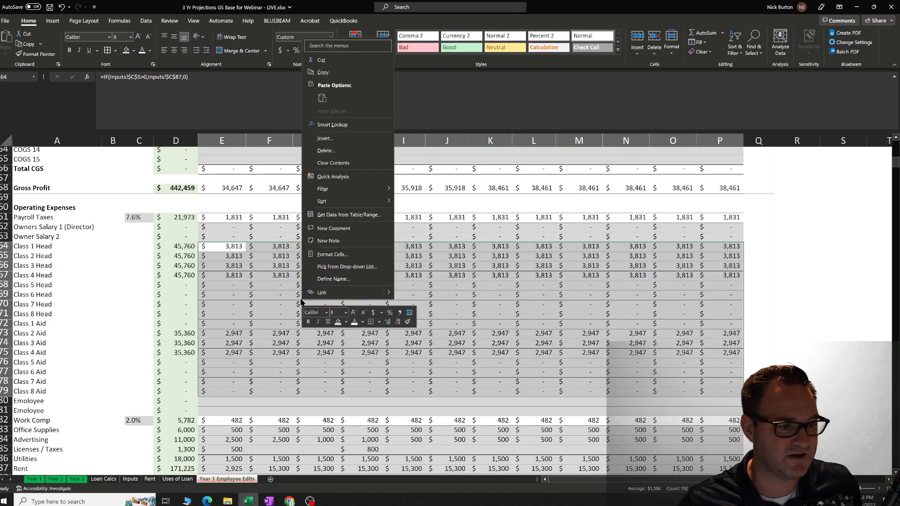
left_click(334, 163)
left_click(315, 276)
left_click(237, 256)
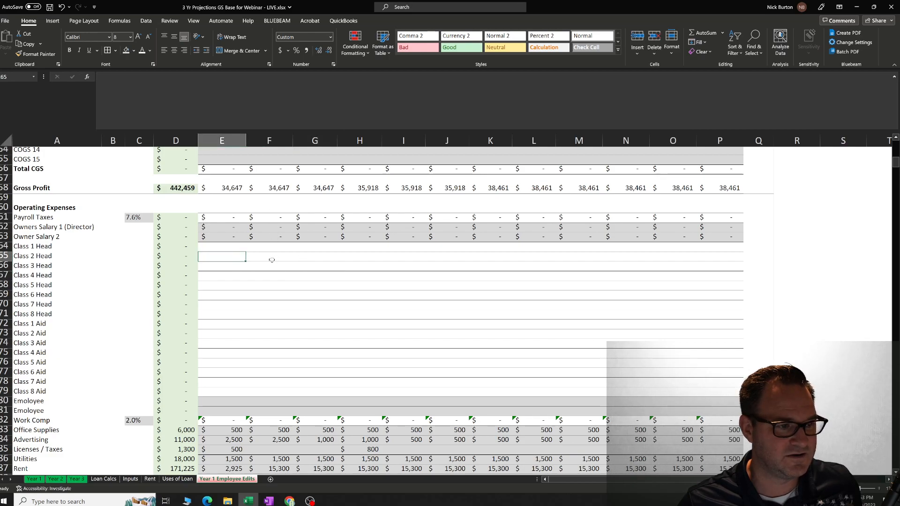
Shade the emptied Class Head and Class Aid cells E64:P79 with the gray input fill and save the workbook.
left_click_drag(229, 246, 715, 391)
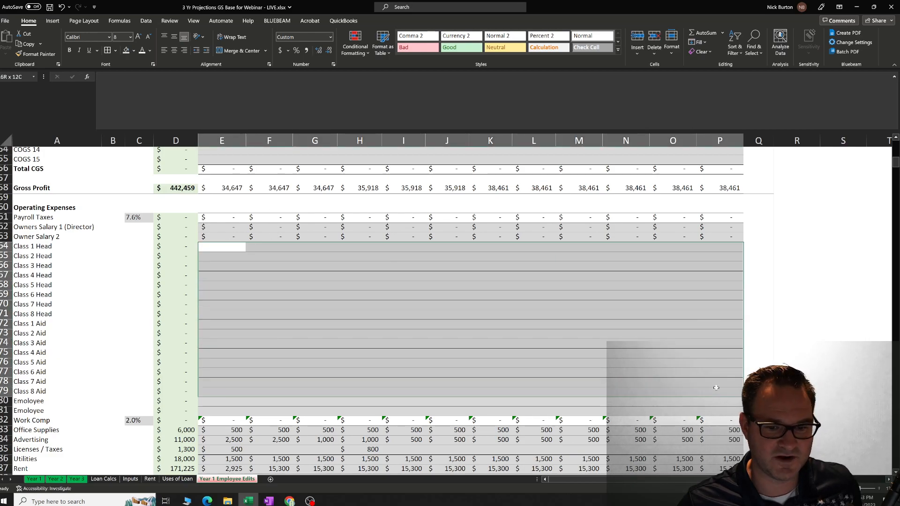
left_click(125, 50)
left_click(403, 324)
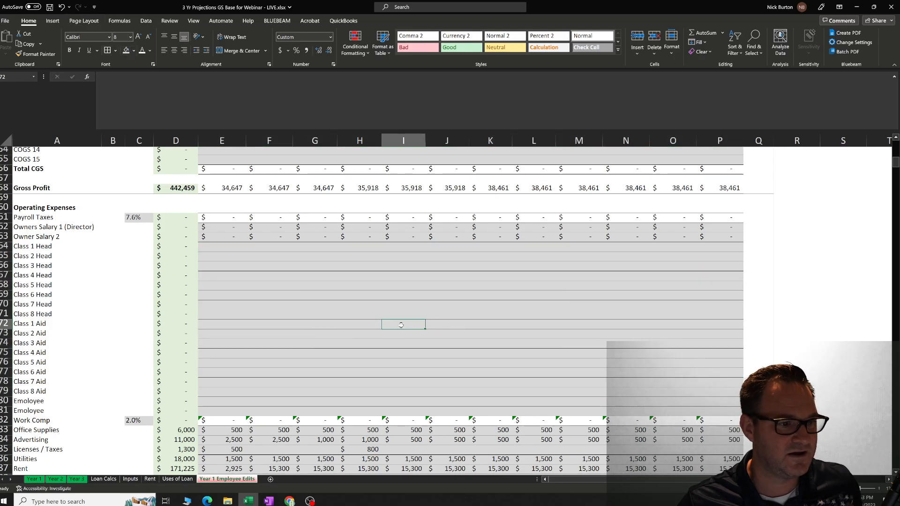
key("ctrl+s")
left_click(242, 247)
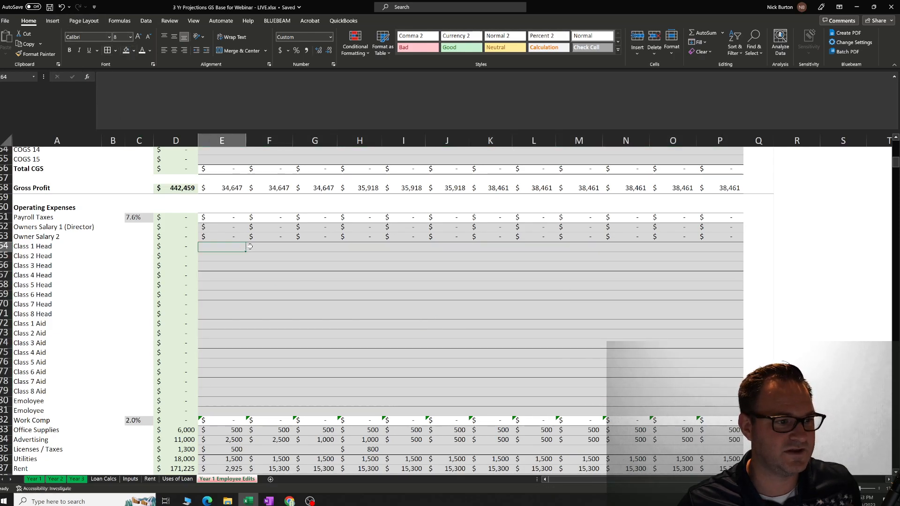
key("Down")
key("Right")
key("Right")
key("Right")
key("Right")
key("Right")
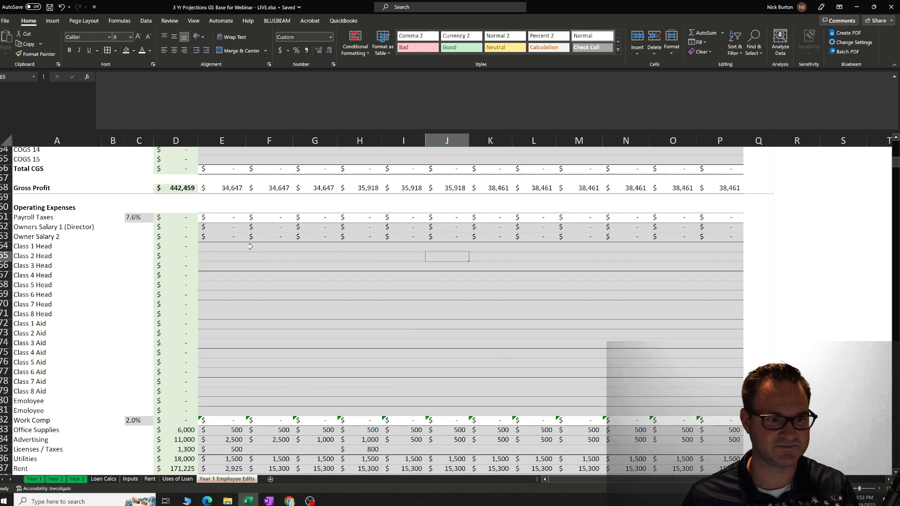
key("Down")
key("Left")
key("Left")
key("Left")
key("Left")
key("Left")
key("Left")
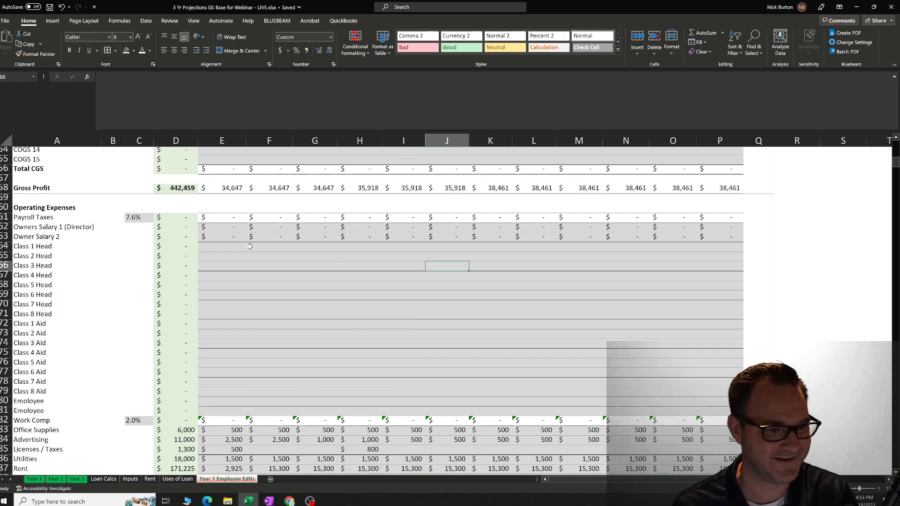
key("Up")
key("Up")
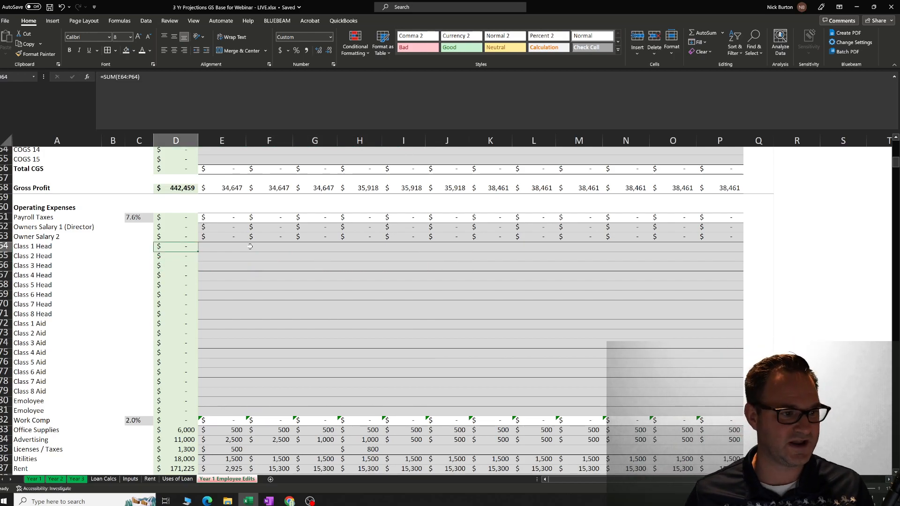
key("Right")
key("Right")
key("Right")
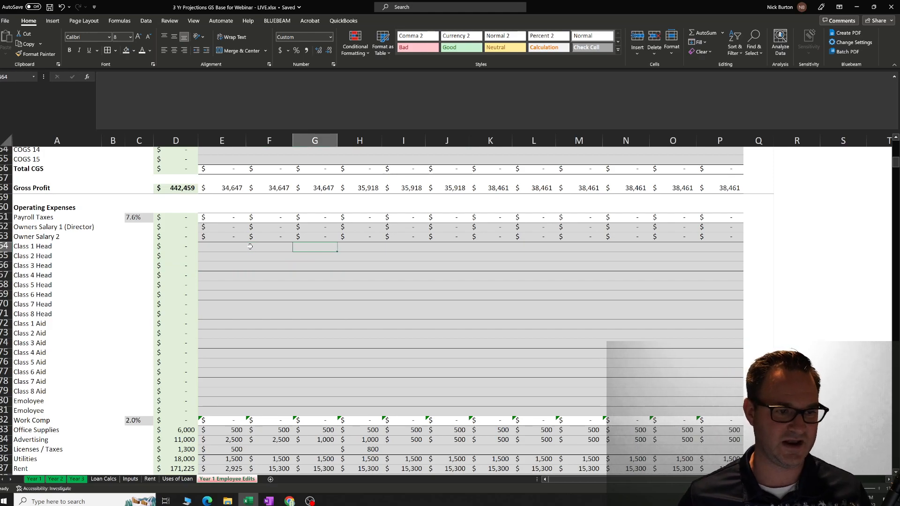
Review the blank column C cells beside the Class Head and Class Aid rows, and return to the Year 1 sheet.
scroll(375, 305, "up", 12)
scroll(356, 317, "down", 9)
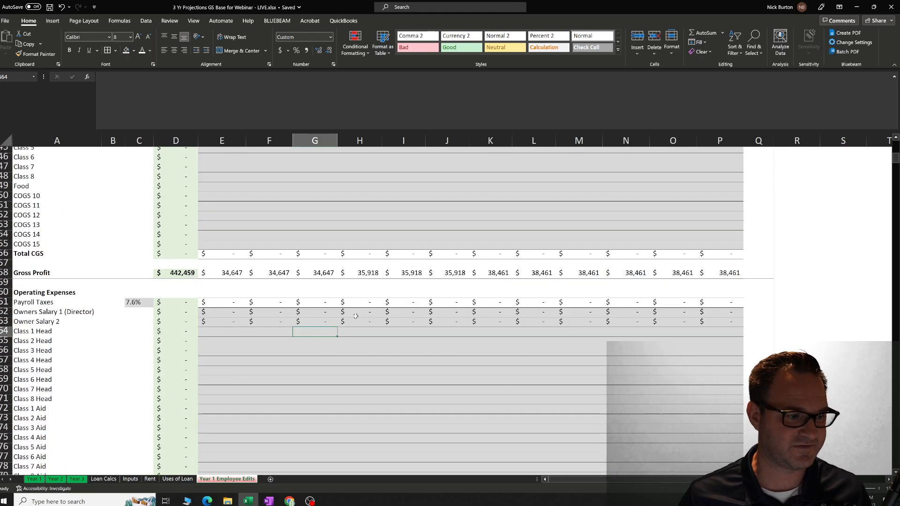
scroll(323, 324, "down", 4)
left_click_drag(145, 204, 140, 351)
left_click(360, 292)
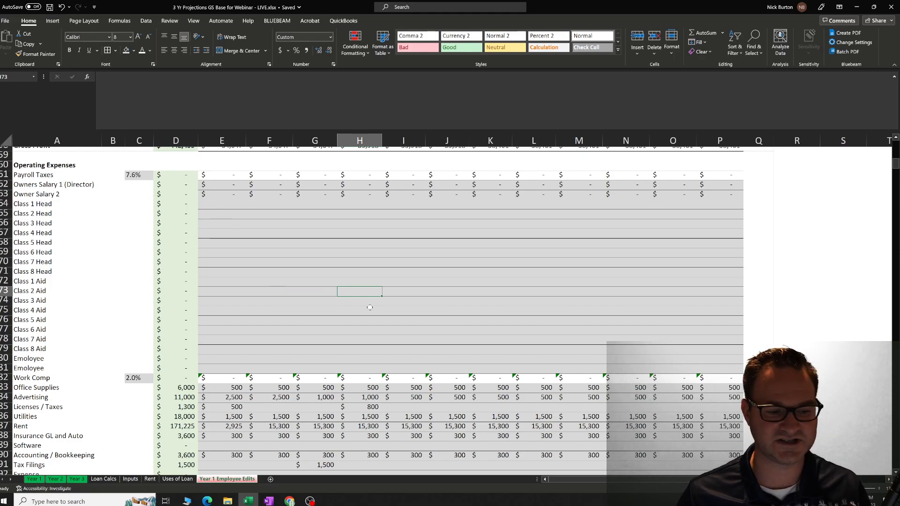
left_click(32, 479)
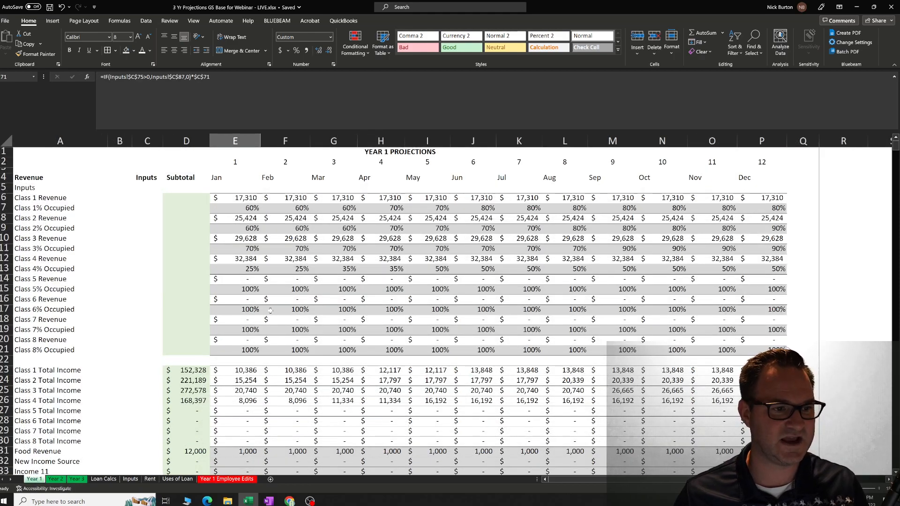
Look over the Year 2 and Year 3 projection sheets, and return to the Year 1 sheet.
left_click(55, 479)
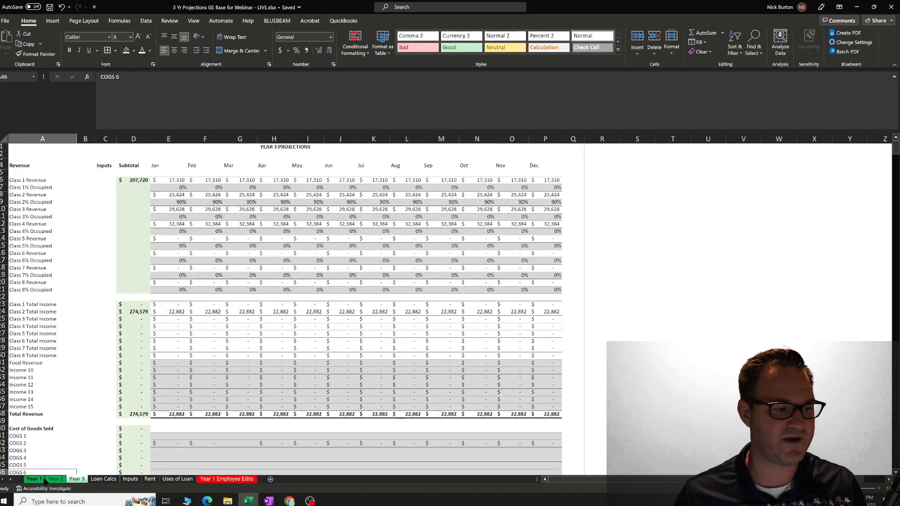
left_click(32, 478)
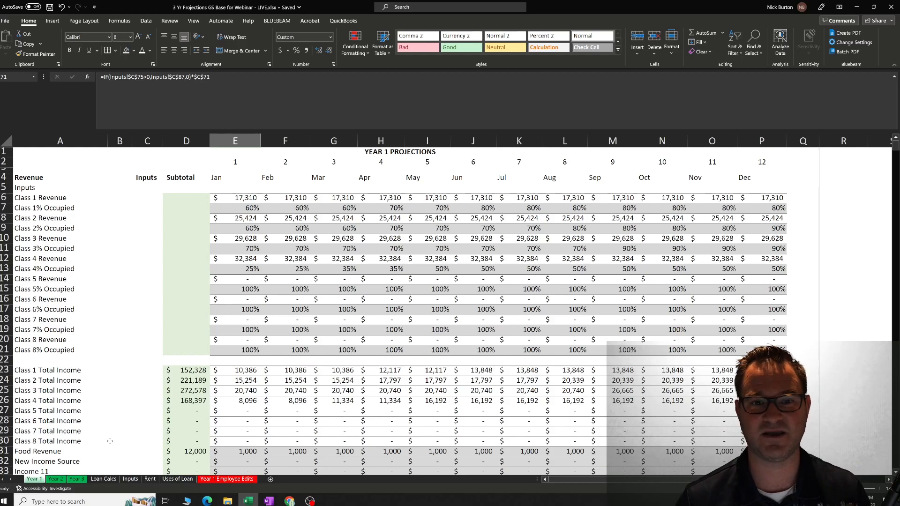
Switch to the Low Income Investment Fund application in Chrome and review its Budgets requirements, highlighting question 57 on the current operating budget.
left_click(290, 501)
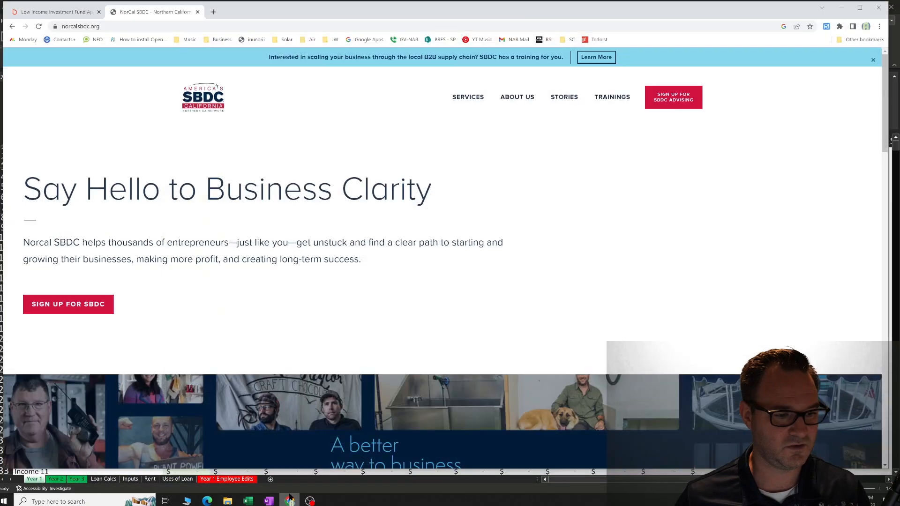
left_click(86, 13)
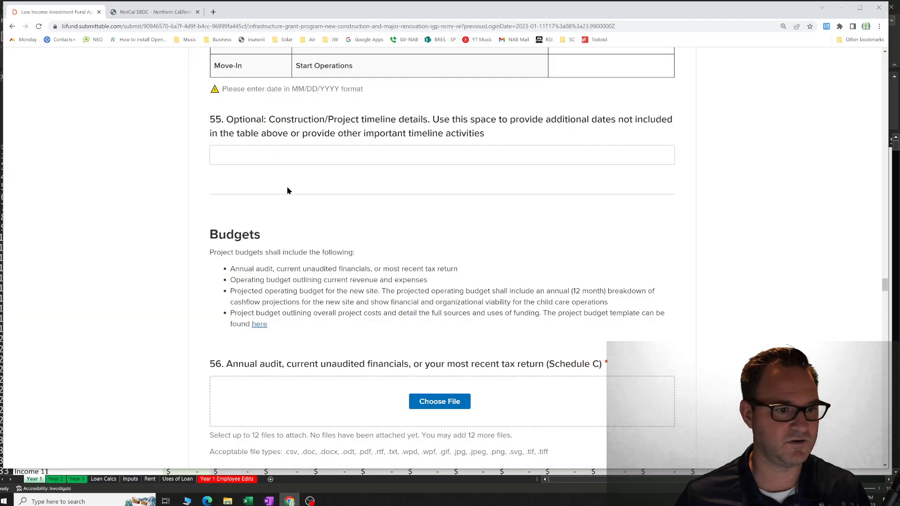
scroll(374, 332, "down", 2)
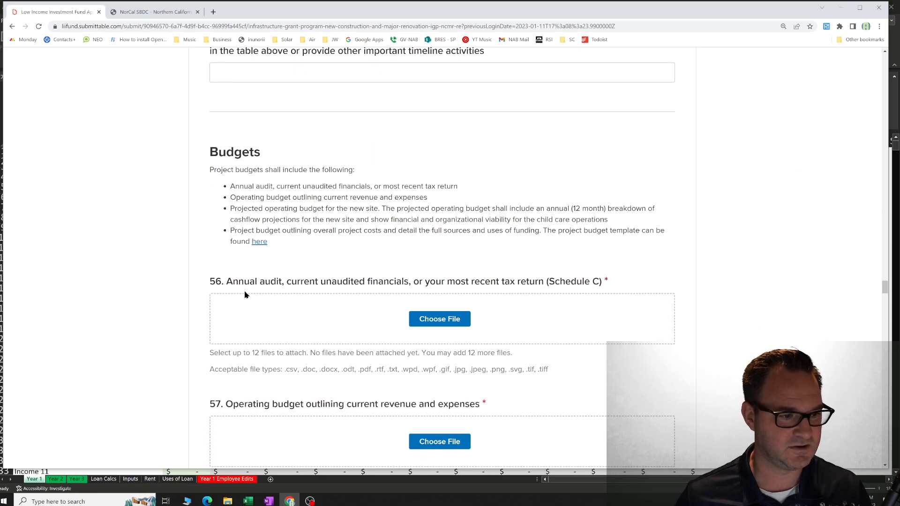
scroll(229, 312, "down", 3)
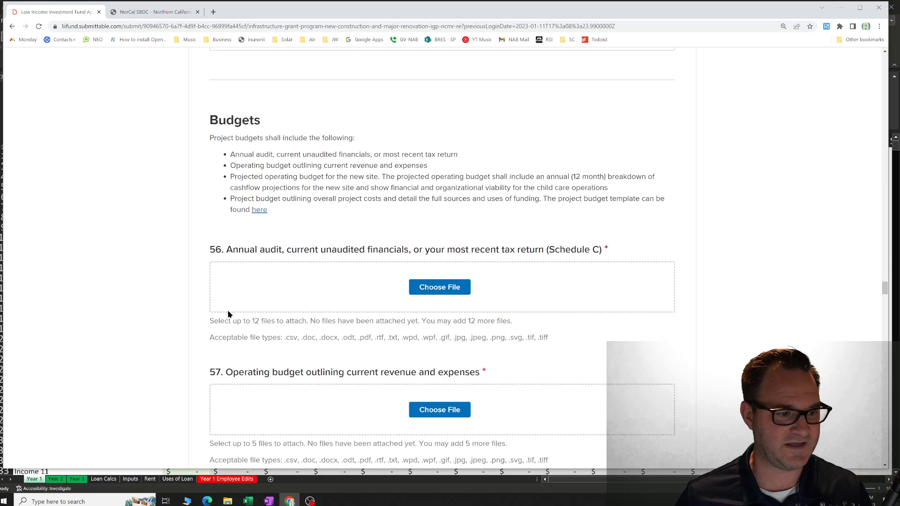
left_click_drag(221, 280, 474, 287)
scroll(371, 274, "down", 5)
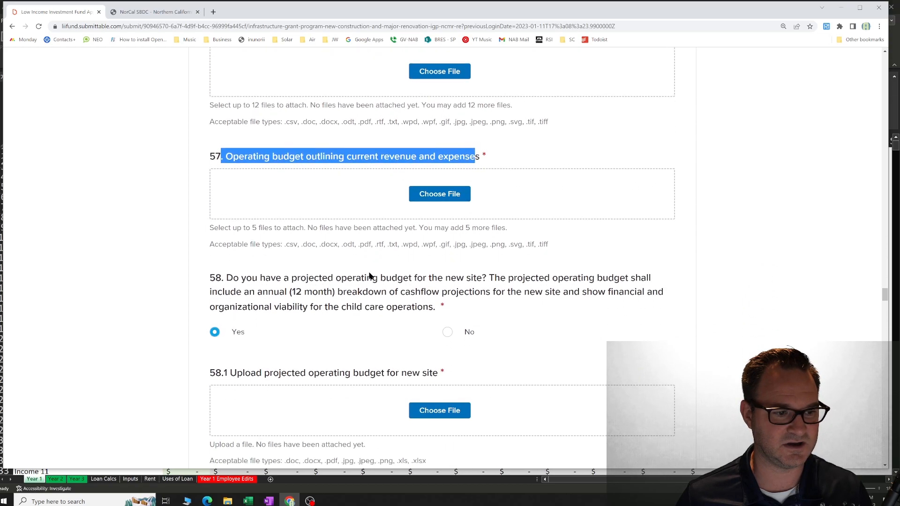
Review the projected operating budget upload in question 58.1, highlighting its title and the accepted .xls and .xlsx file types.
left_click_drag(227, 249, 436, 255)
left_click(419, 264)
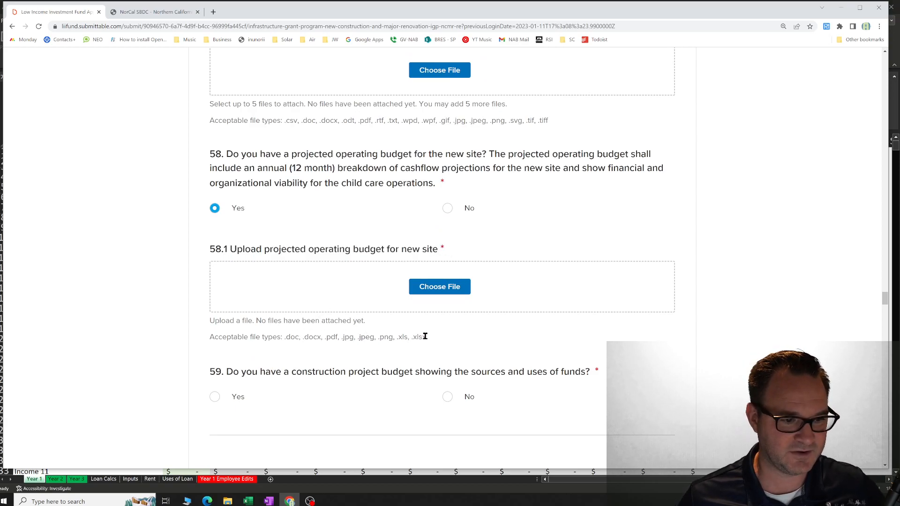
left_click_drag(427, 337, 398, 337)
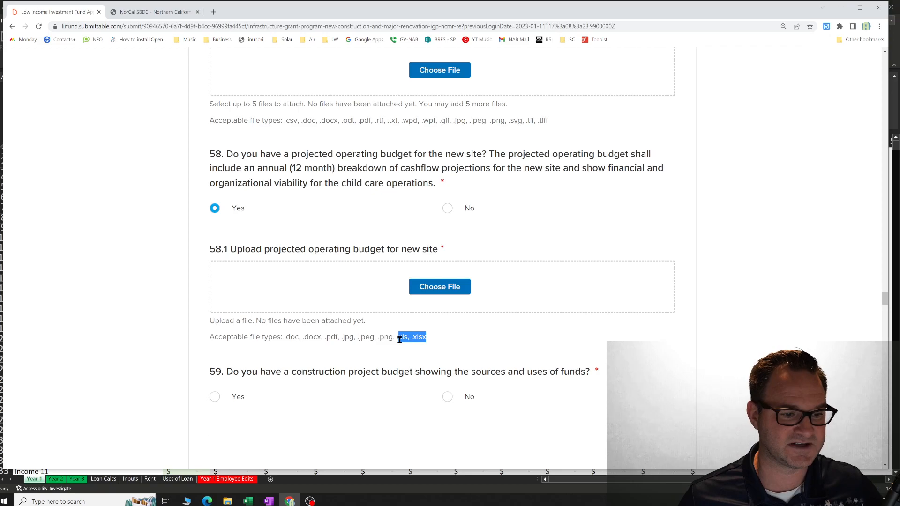
left_click(437, 341)
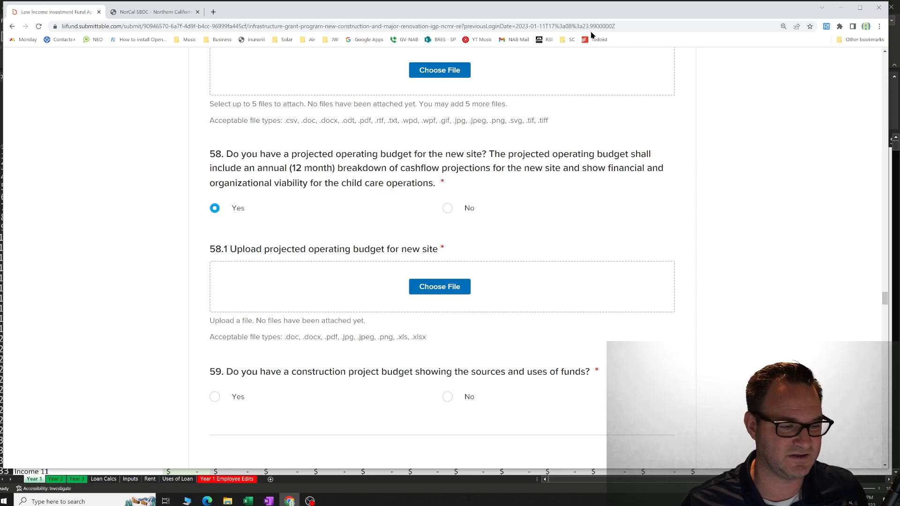
Minimize the browser to return to the Excel workbook and select the February Class 4% Occupied cell on the Year 1 sheet.
left_click(841, 7)
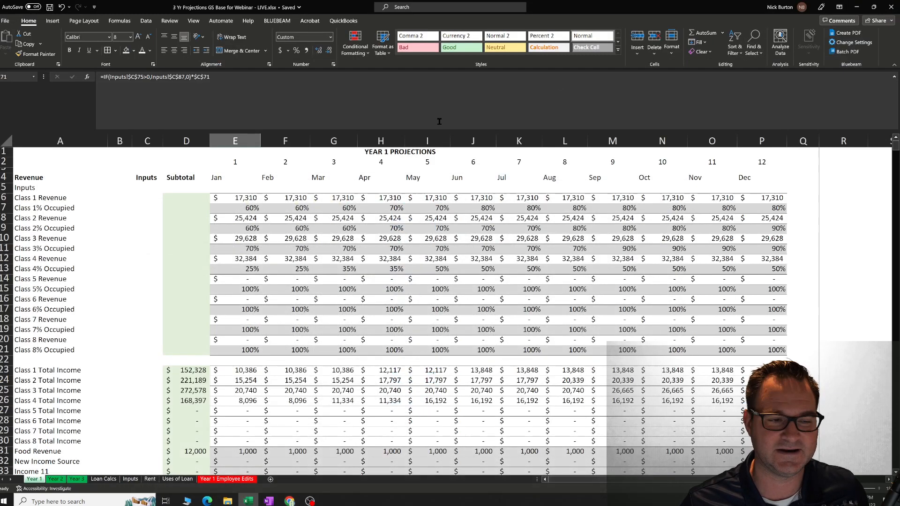
left_click(264, 272)
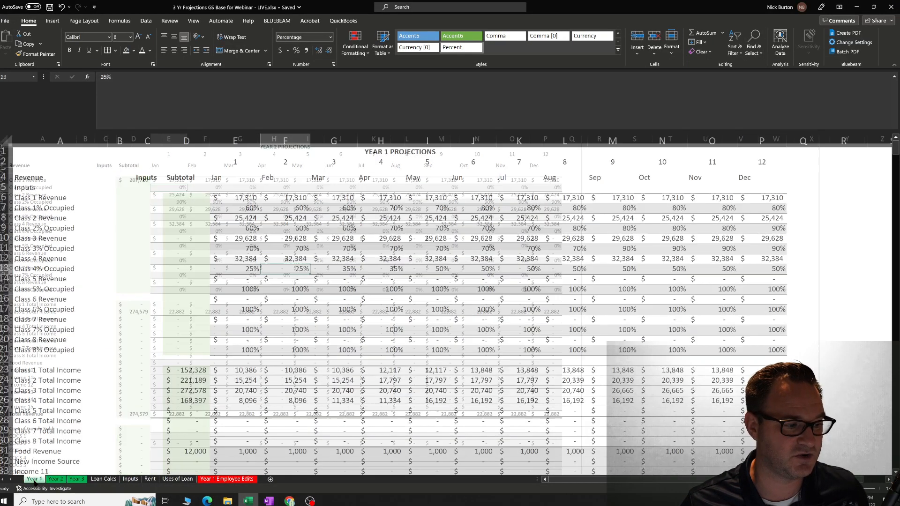
left_click(34, 480)
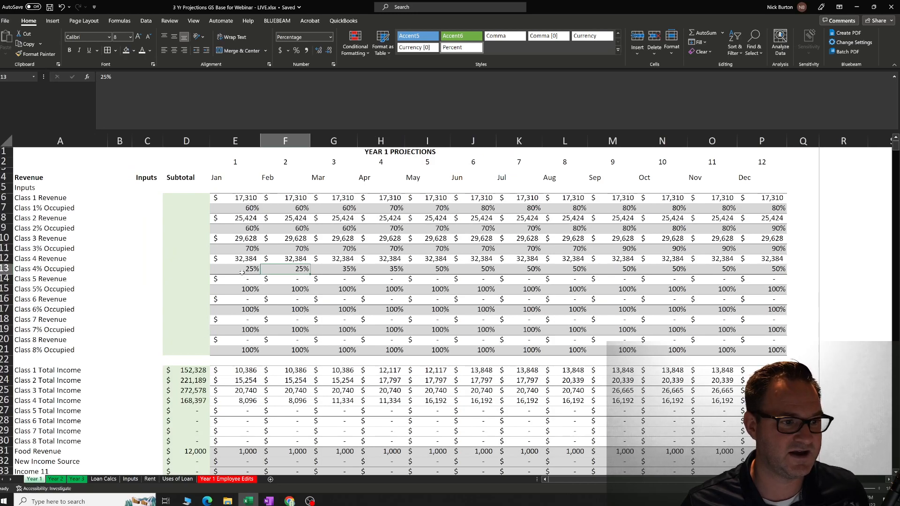